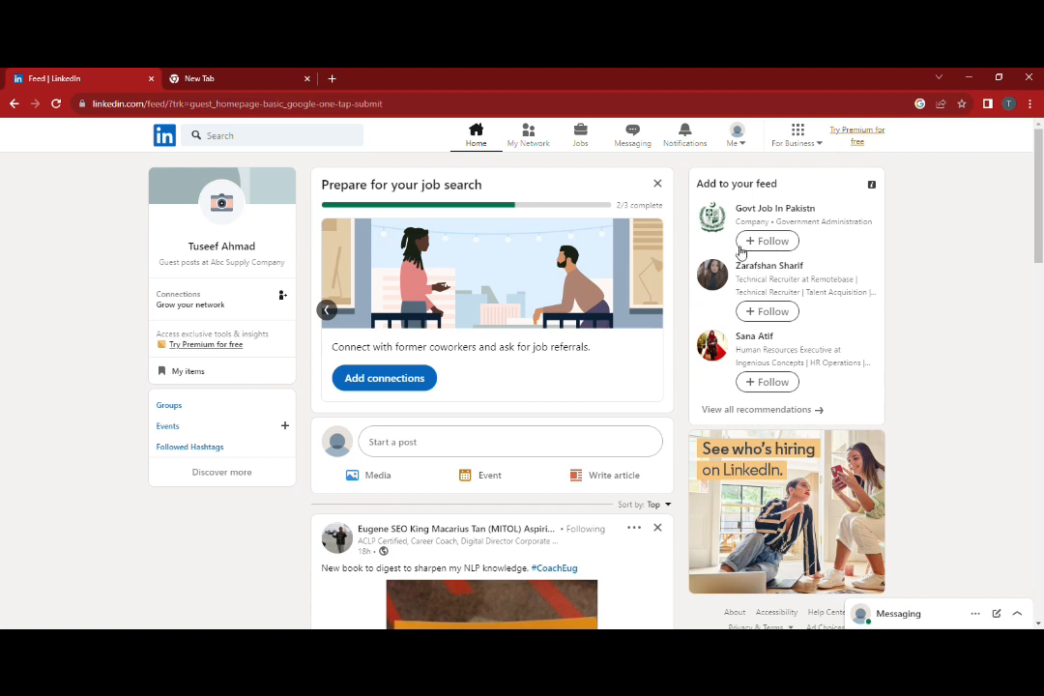
# Open the account's own profile page and dismiss the notice about how the profile appears to viewers
pyautogui.click(738, 135)
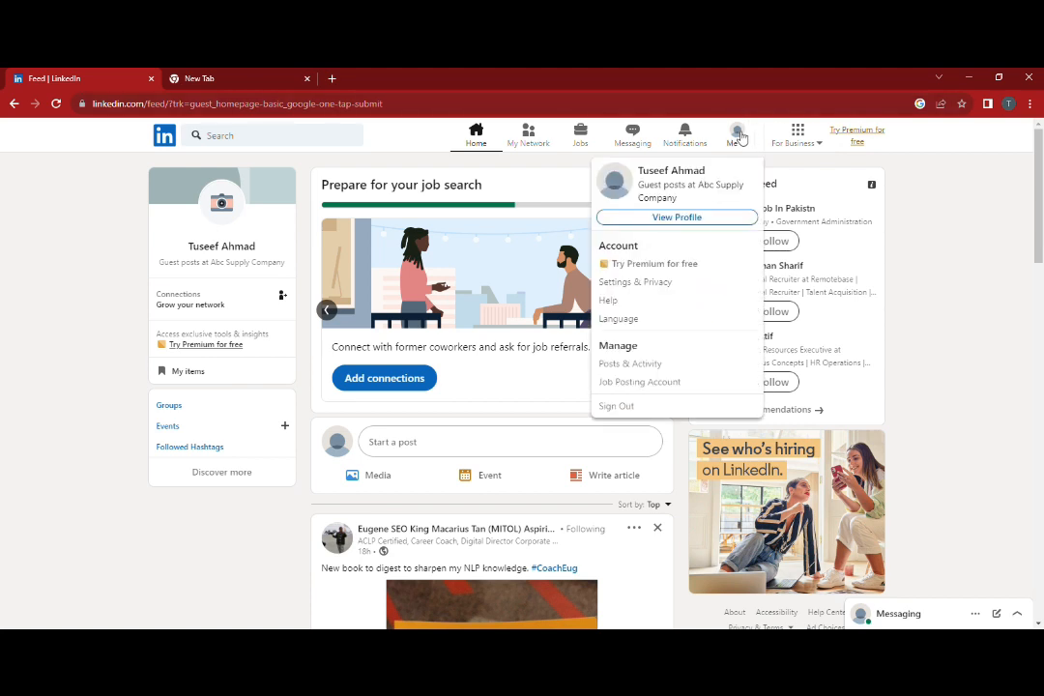
pyautogui.click(714, 220)
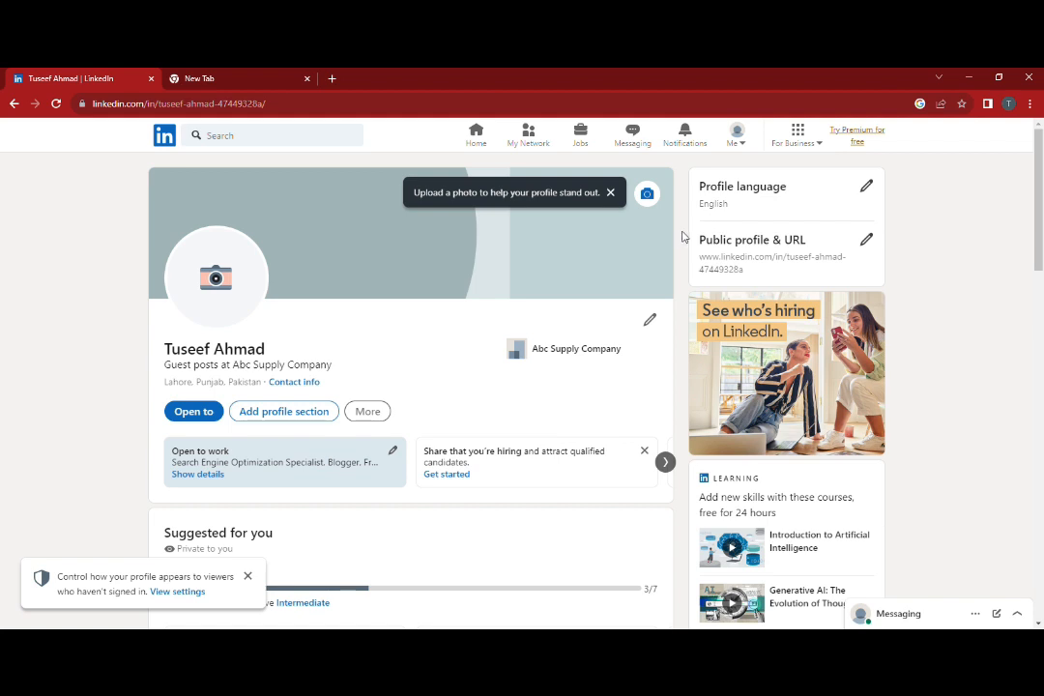
pyautogui.click(248, 577)
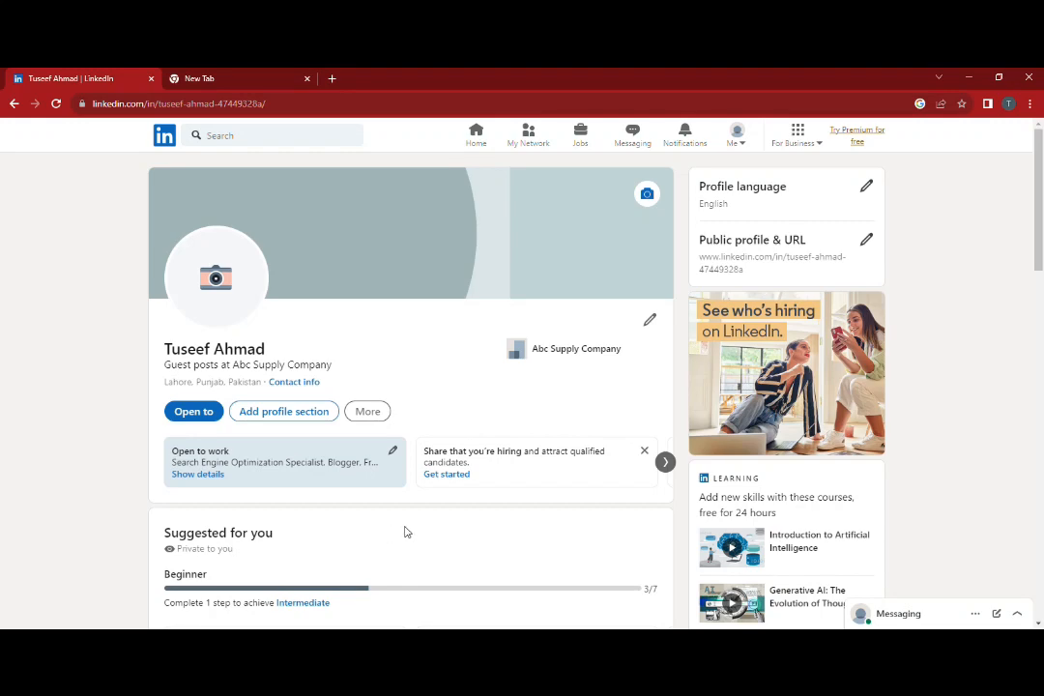
# Upload the portrait with the yellow background as the profile photo and wait for the unresponsive page to recover
pyautogui.scroll(-1, 406, 531)
pyautogui.scroll(-1, 421, 547)
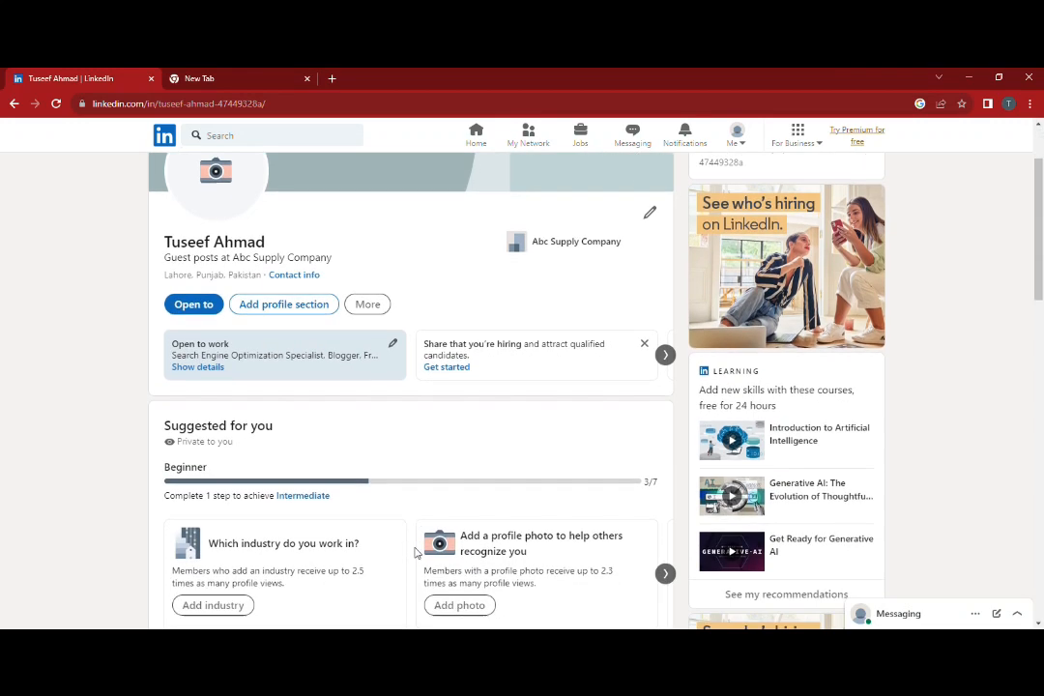
pyautogui.scroll(2, 416, 552)
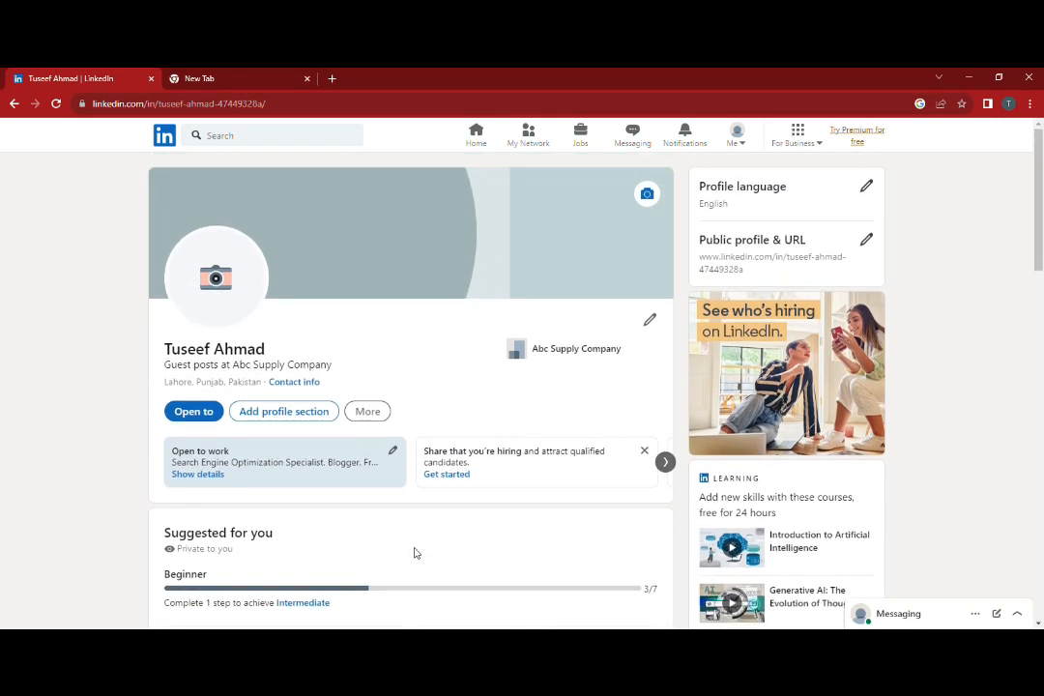
pyautogui.scroll(-1, 366, 536)
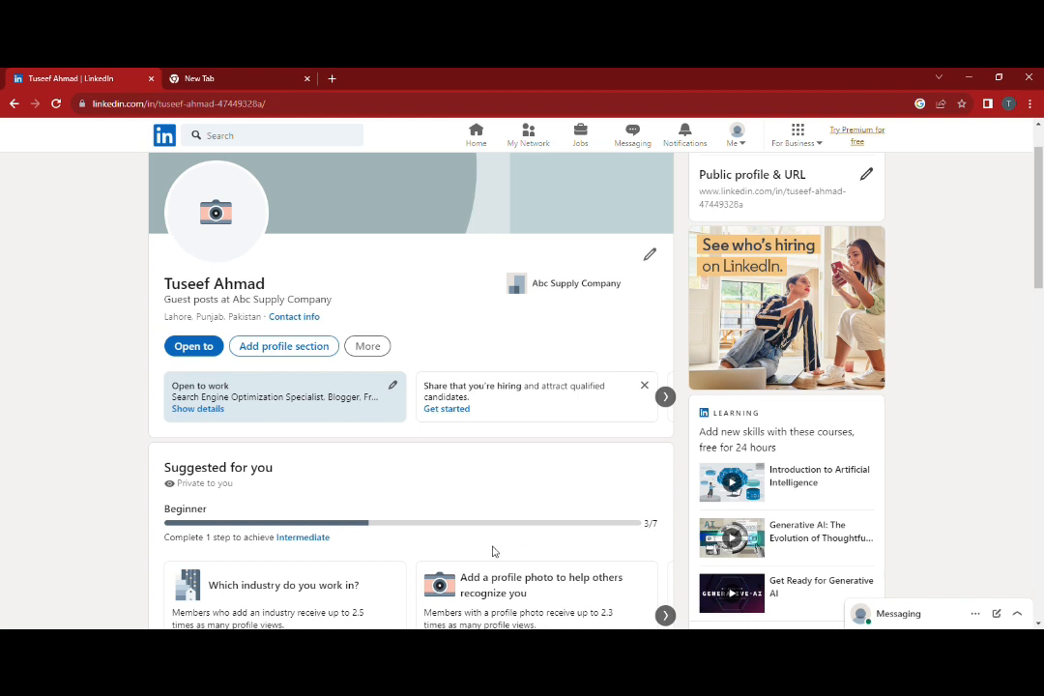
pyautogui.scroll(1, 414, 579)
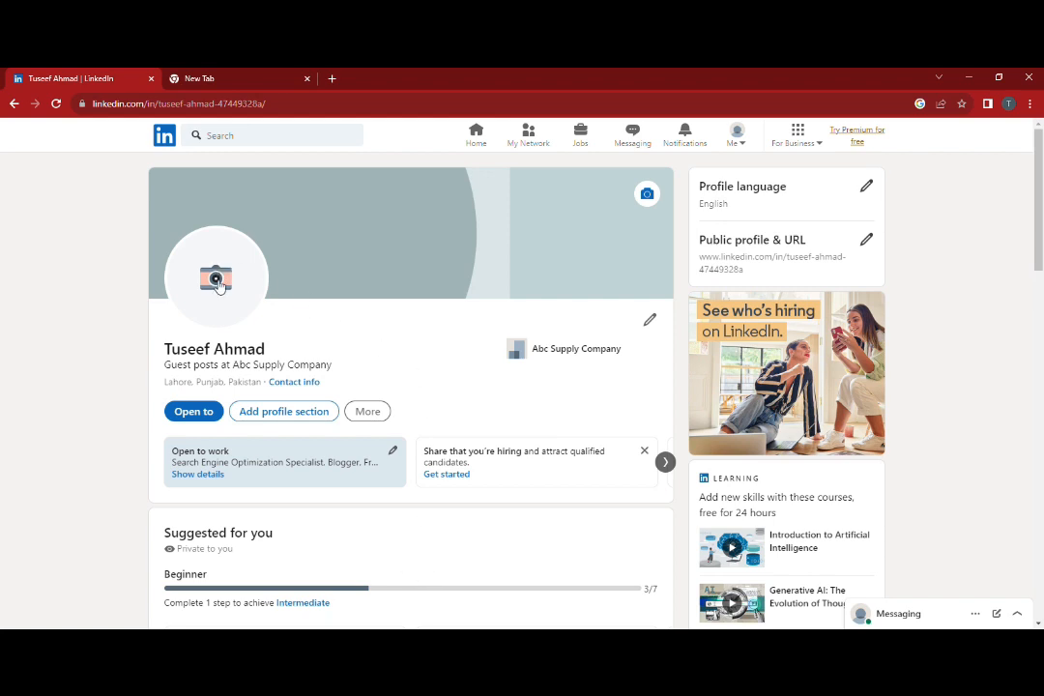
pyautogui.click(218, 281)
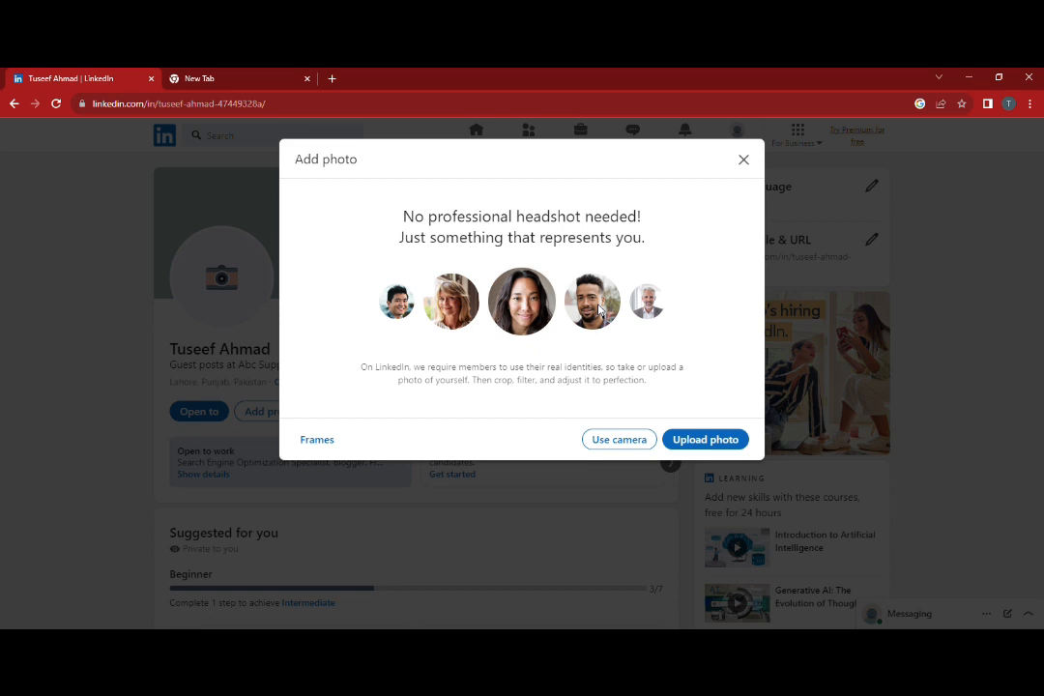
pyautogui.click(704, 441)
pyautogui.doubleClick(404, 260)
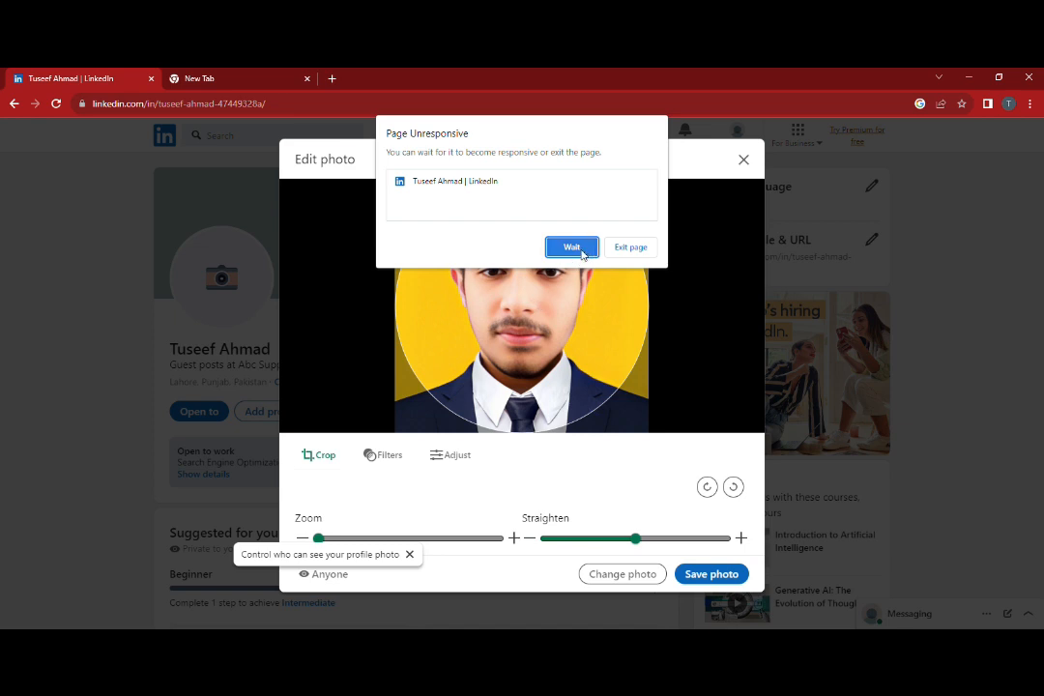
pyautogui.click(578, 250)
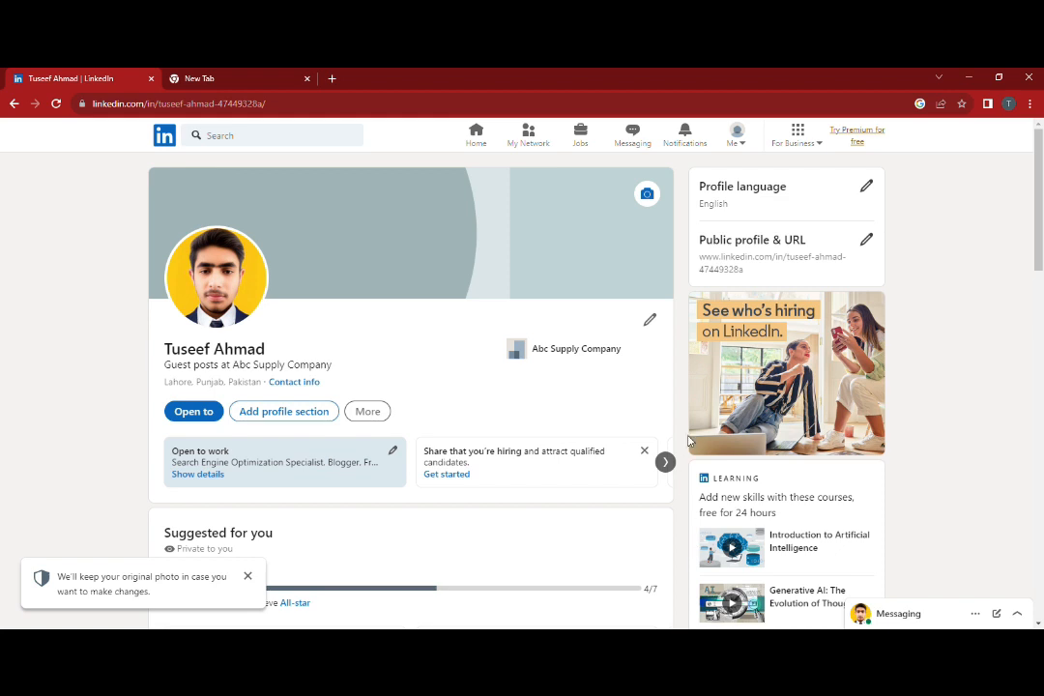
# Apply the "OFF PAGE SEO" banner image as the profile's background photo and dismiss the resulting notification
pyautogui.click(647, 196)
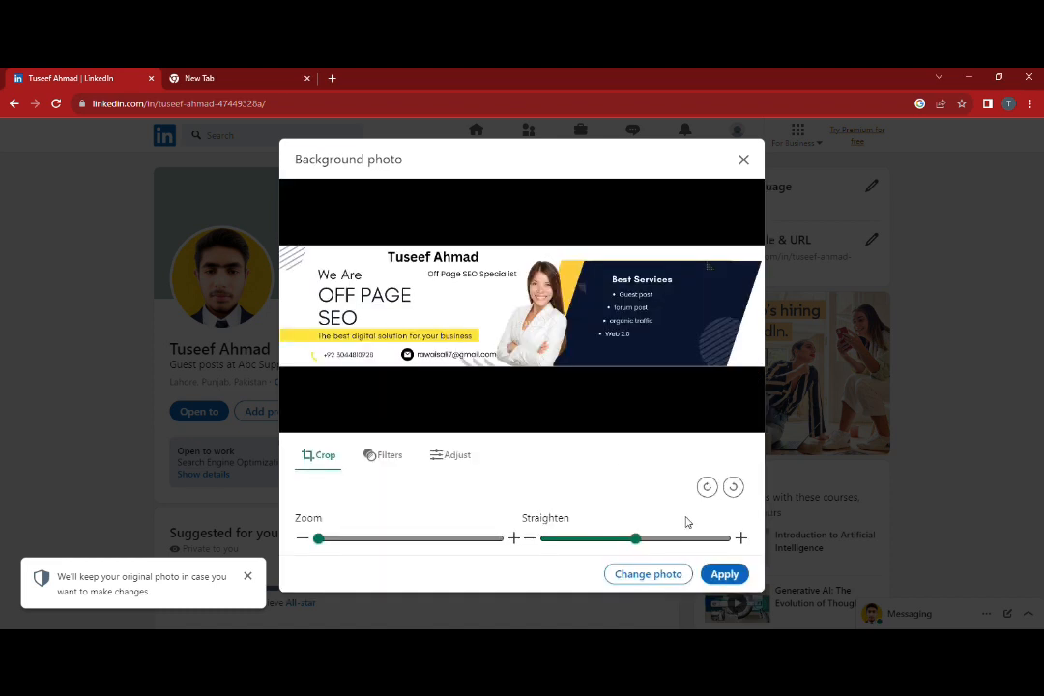
pyautogui.click(725, 576)
pyautogui.click(725, 574)
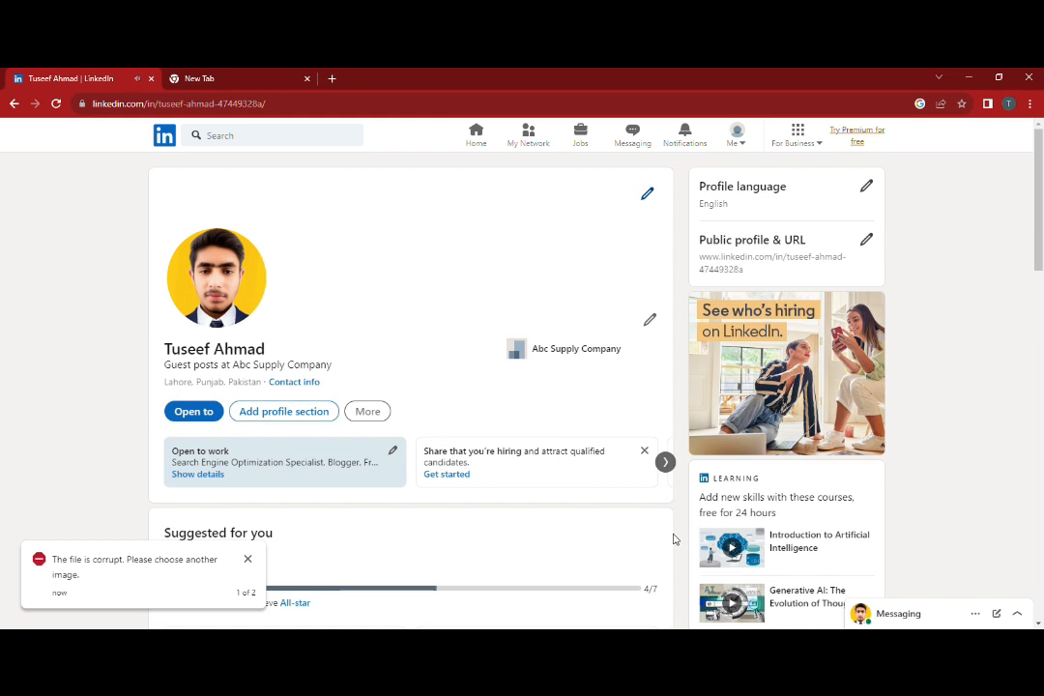
pyautogui.click(248, 560)
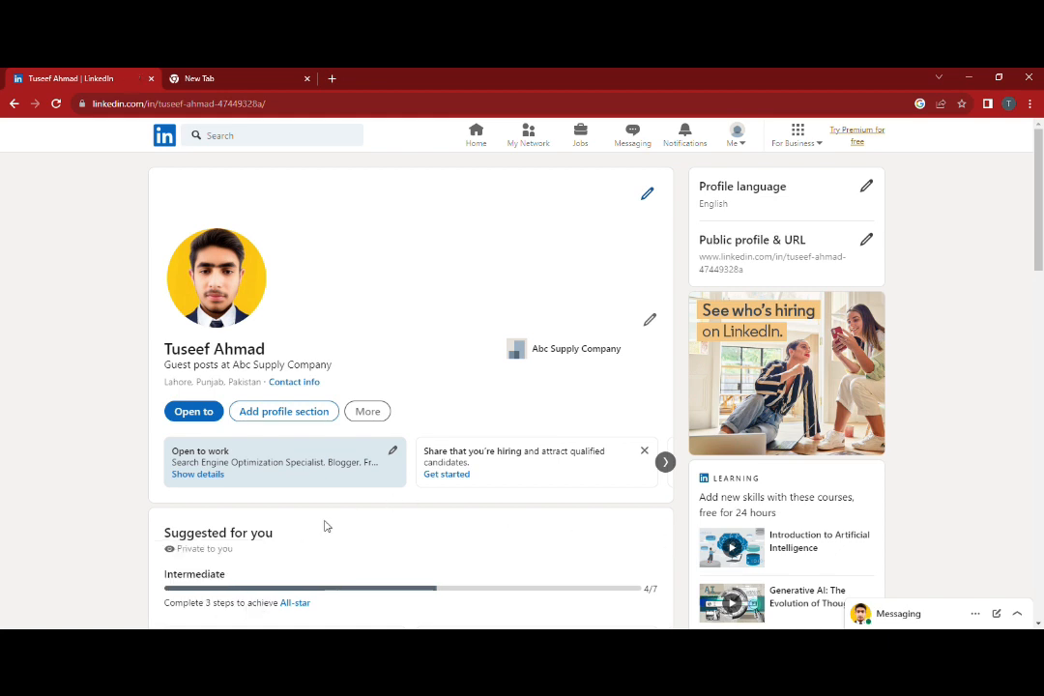
# Reapply the background banner without changing its crop and dismiss the notice about keeping the original photo
pyautogui.click(647, 195)
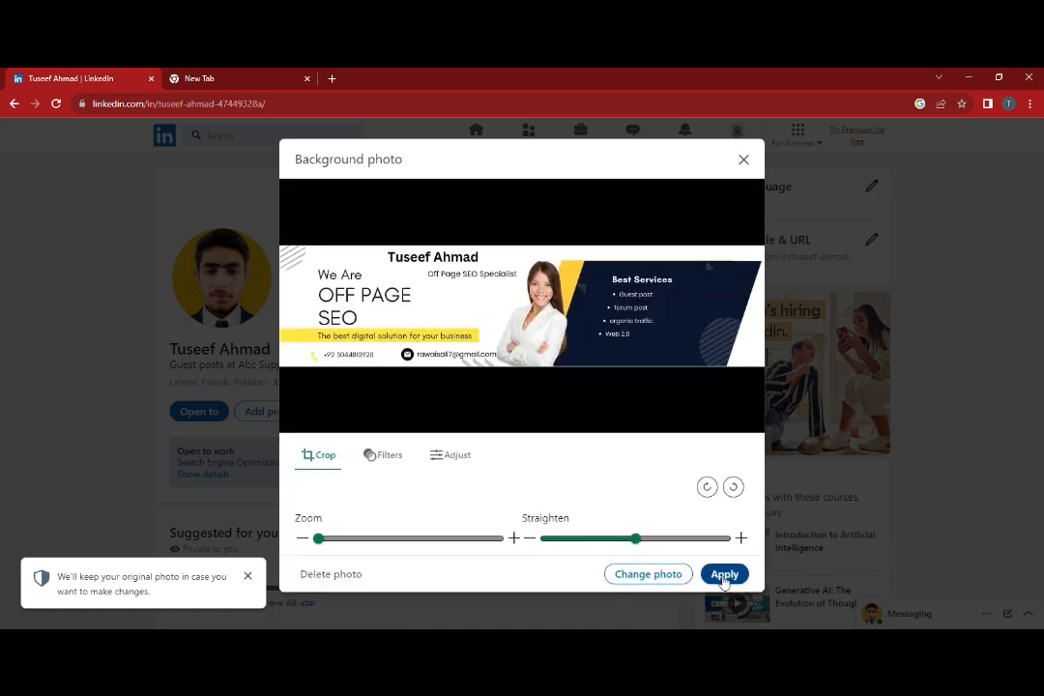
pyautogui.click(720, 576)
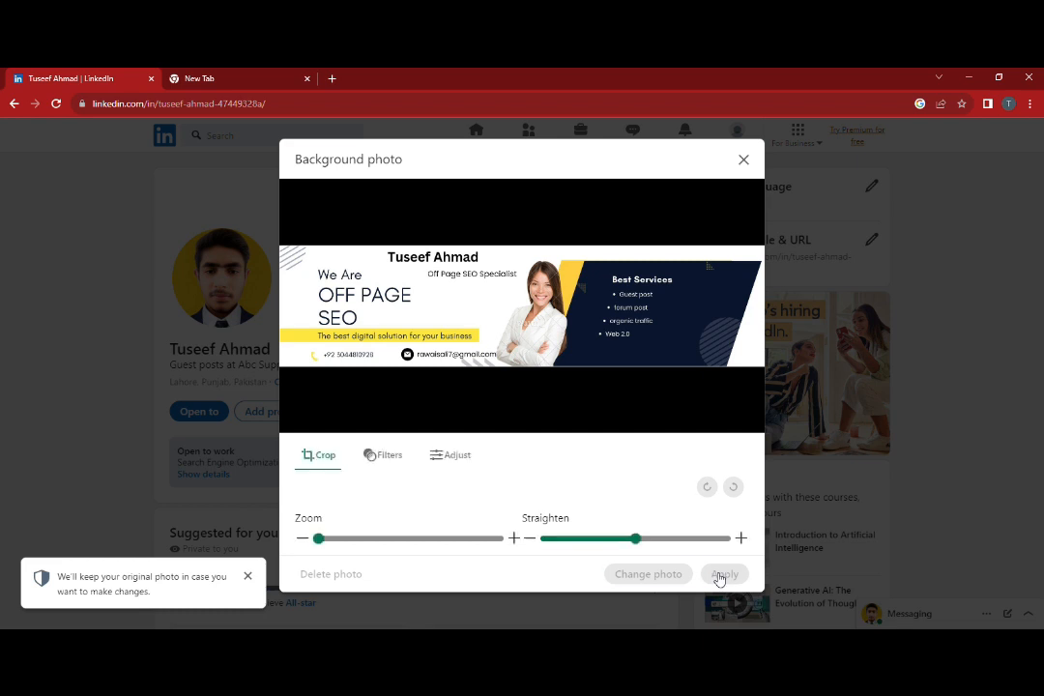
pyautogui.click(720, 580)
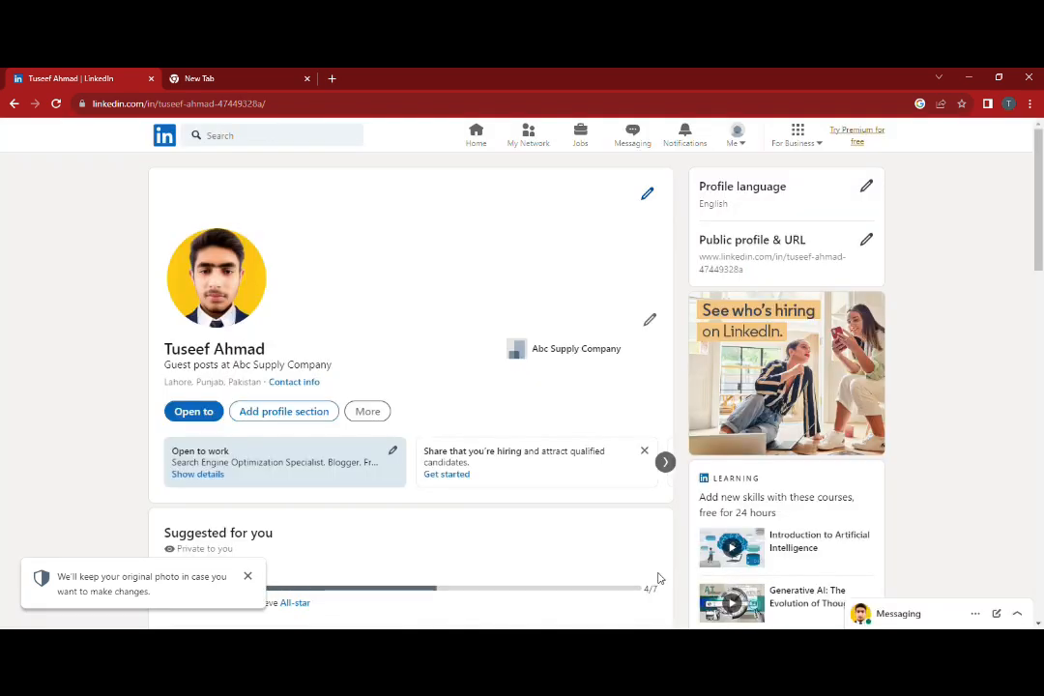
pyautogui.scroll(-5, 657, 578)
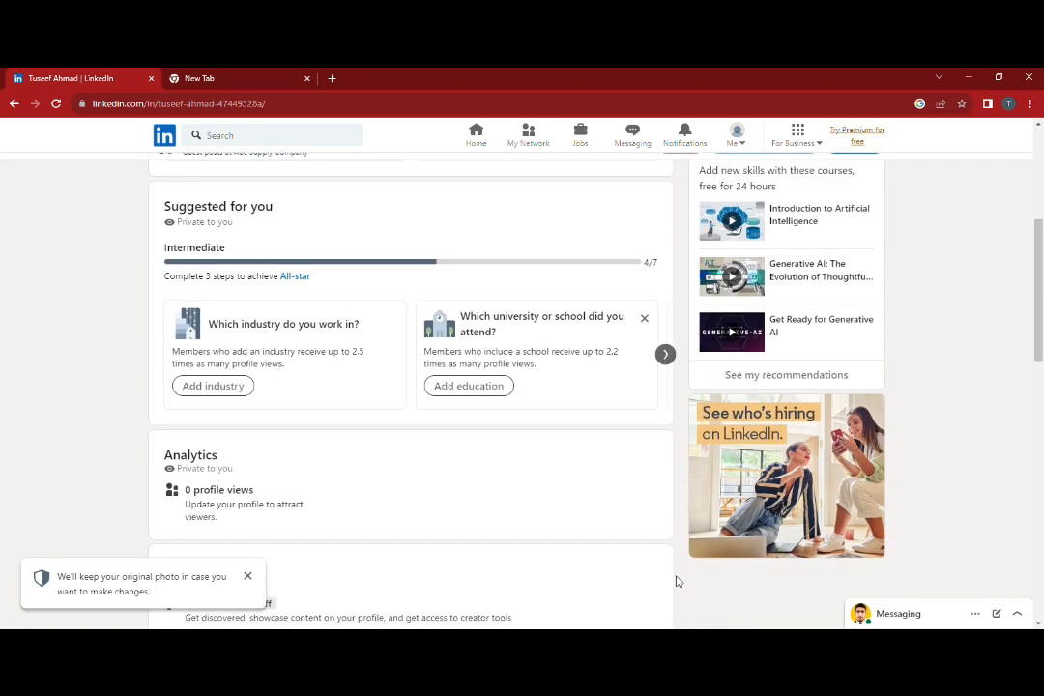
pyautogui.scroll(5, 676, 582)
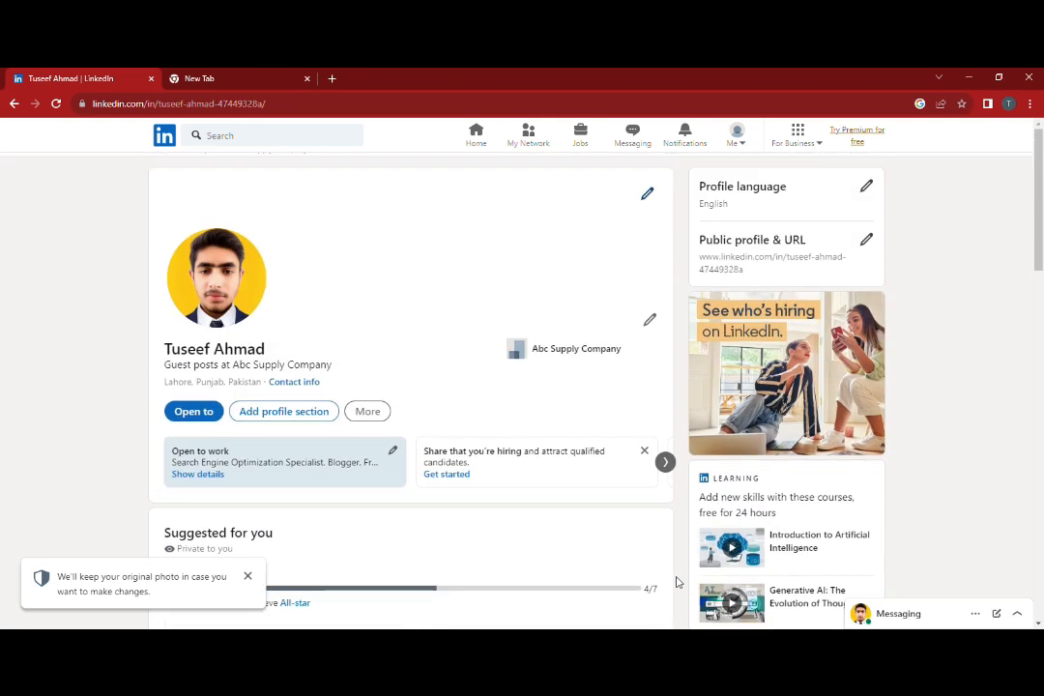
pyautogui.click(249, 578)
# Zoom in slightly on the background banner's crop and apply it to the profile
pyautogui.click(647, 195)
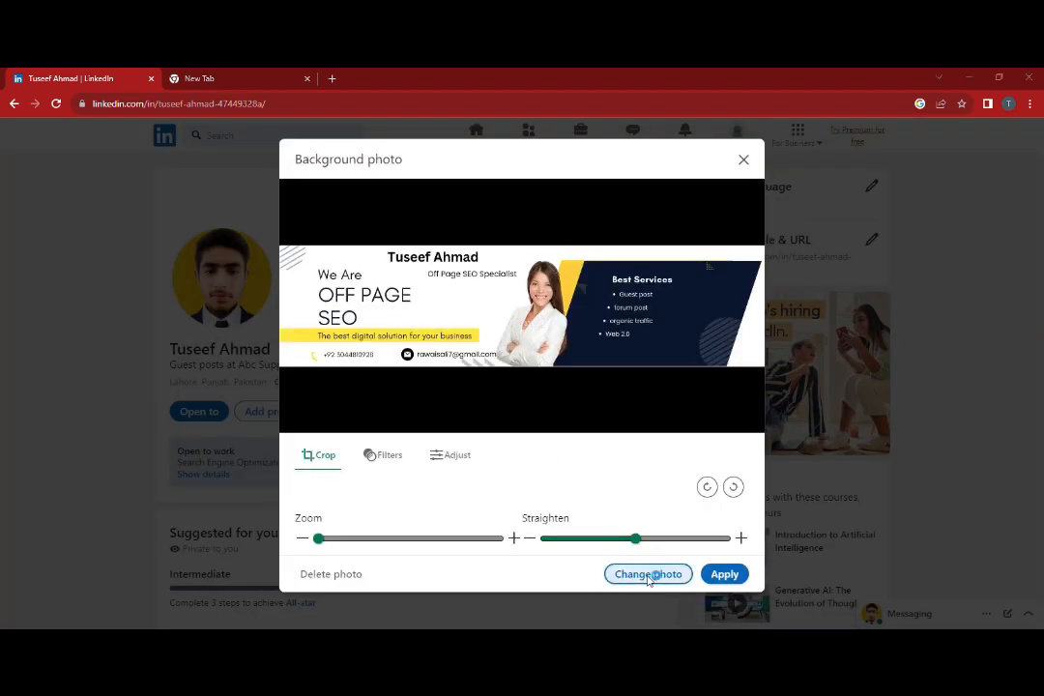
pyautogui.scroll(2, 437, 336)
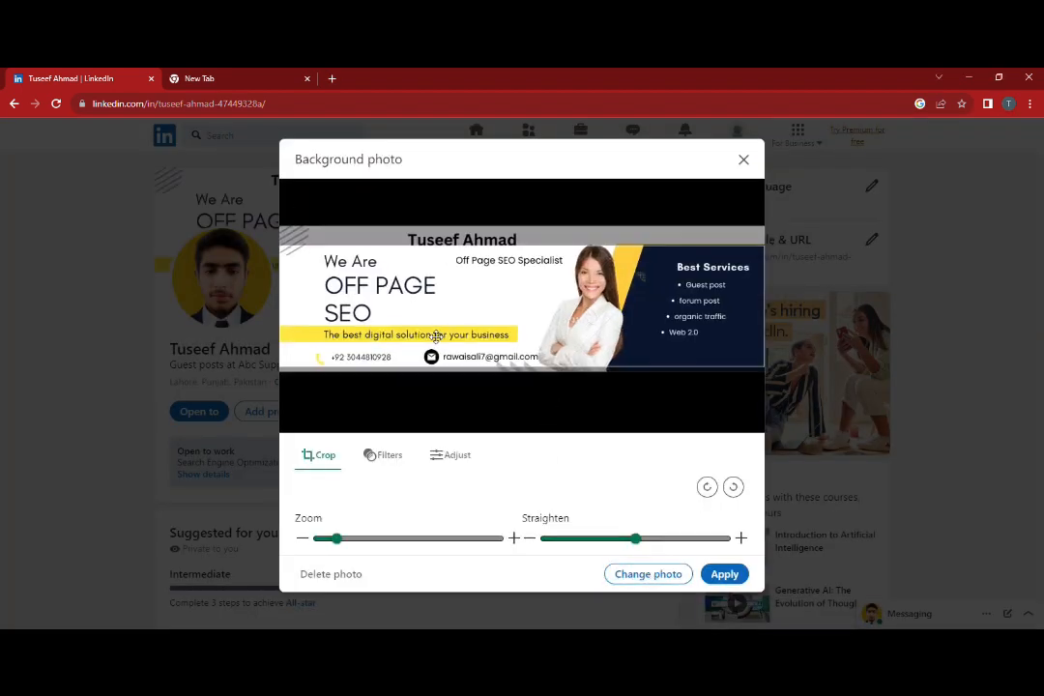
pyautogui.click(724, 574)
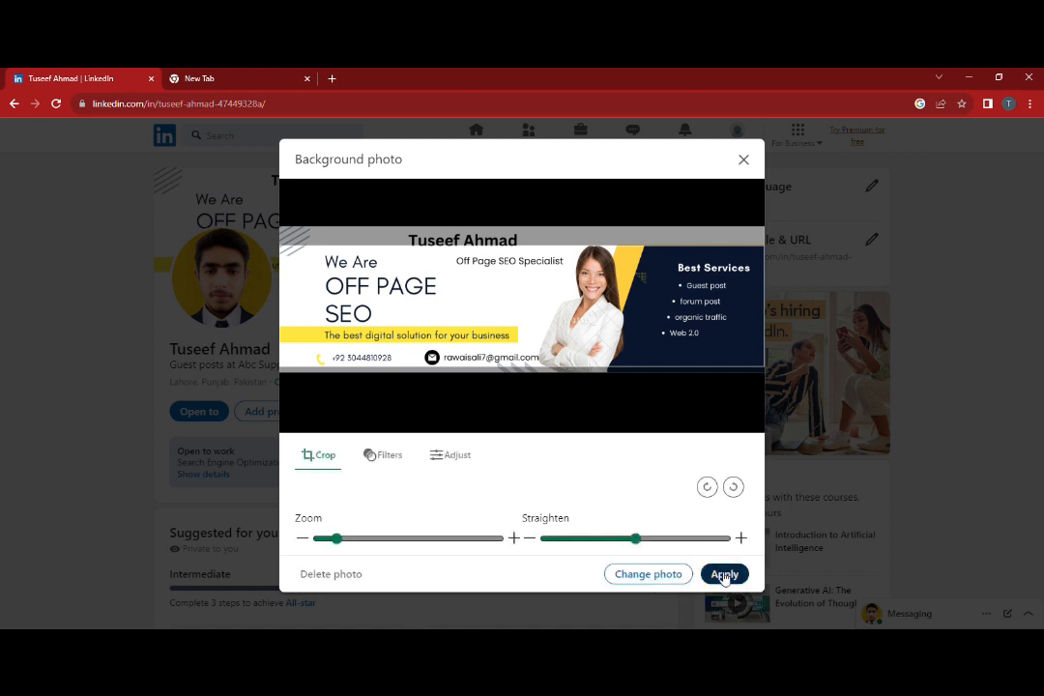
pyautogui.click(725, 574)
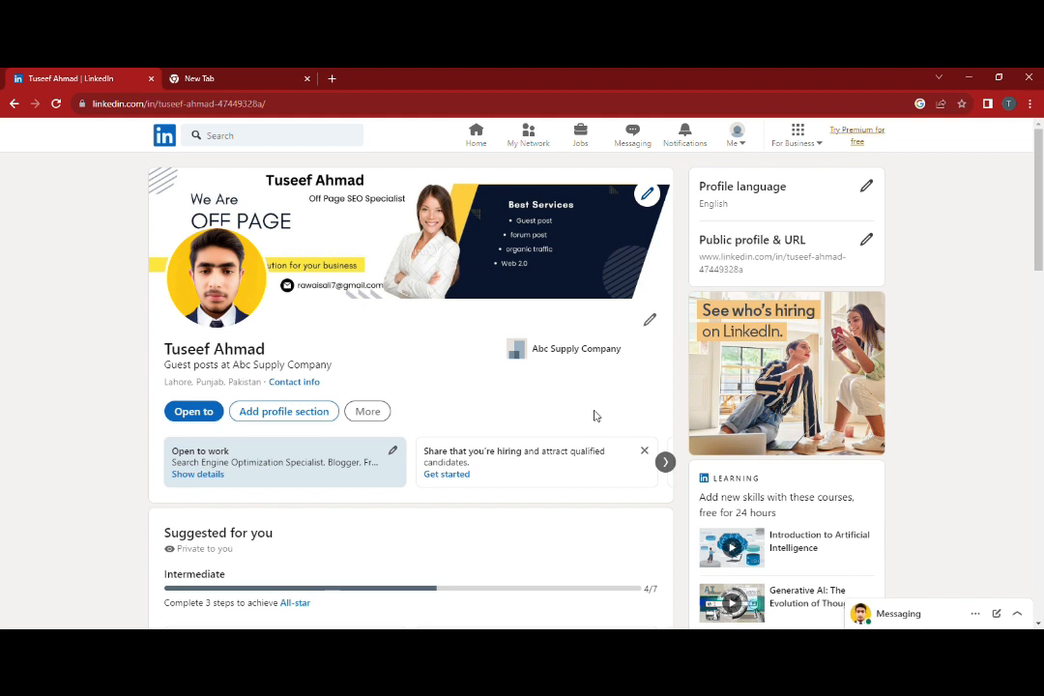
pyautogui.click(607, 263)
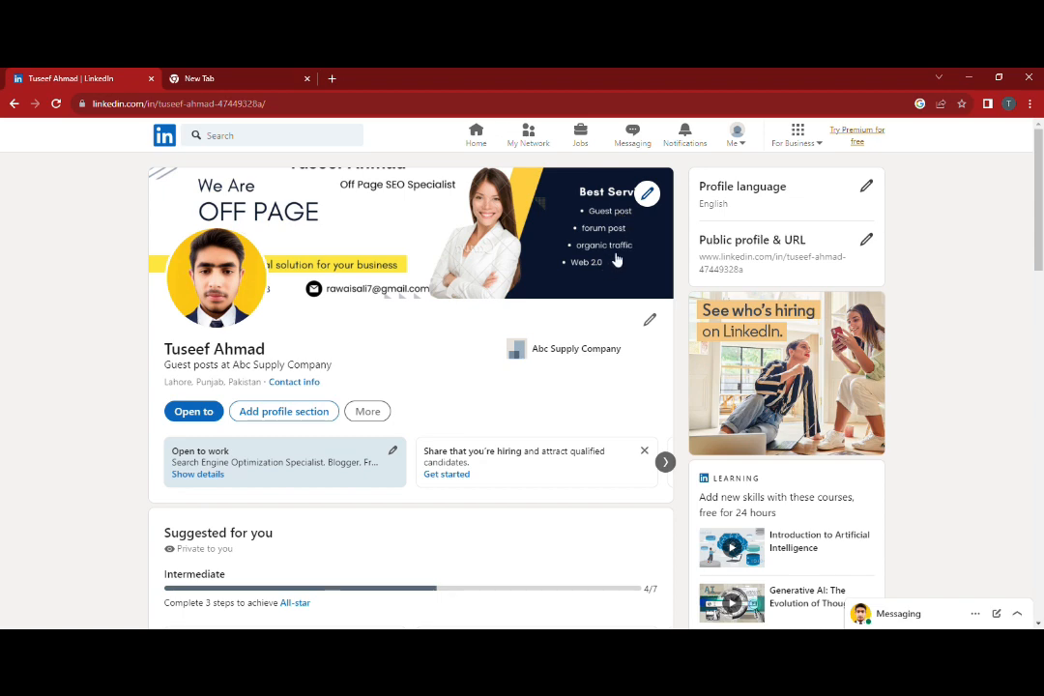
# Examine the profile's banner, photo, intro card and suggested sections
pyautogui.scroll(-1, 554, 273)
pyautogui.scroll(1, 487, 329)
pyautogui.scroll(-1, 483, 330)
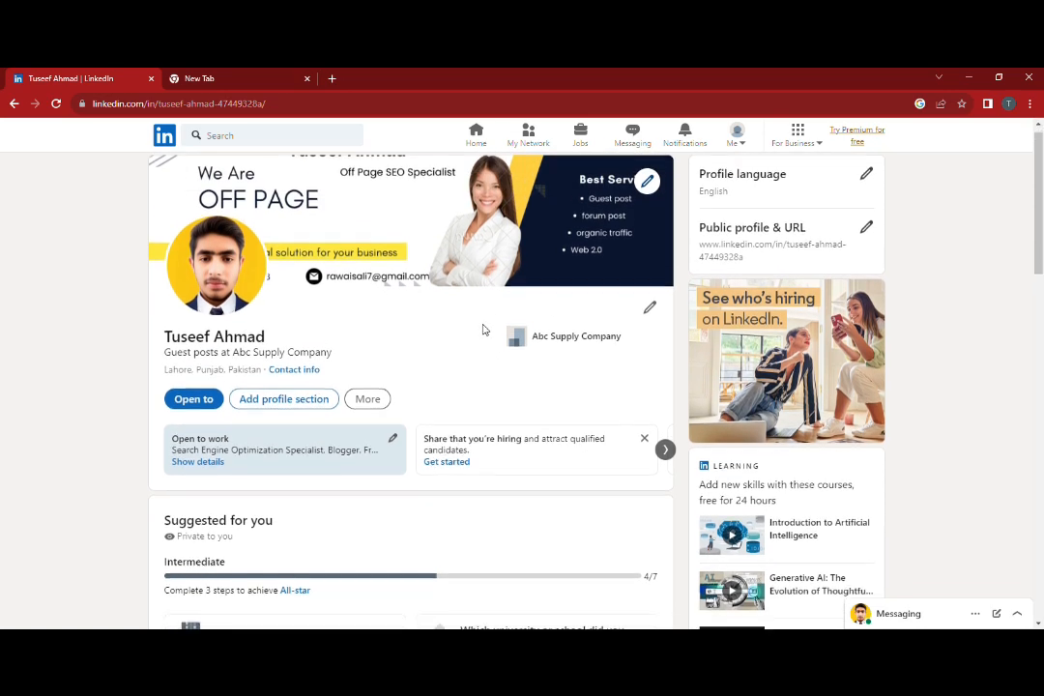
pyautogui.scroll(1, 483, 329)
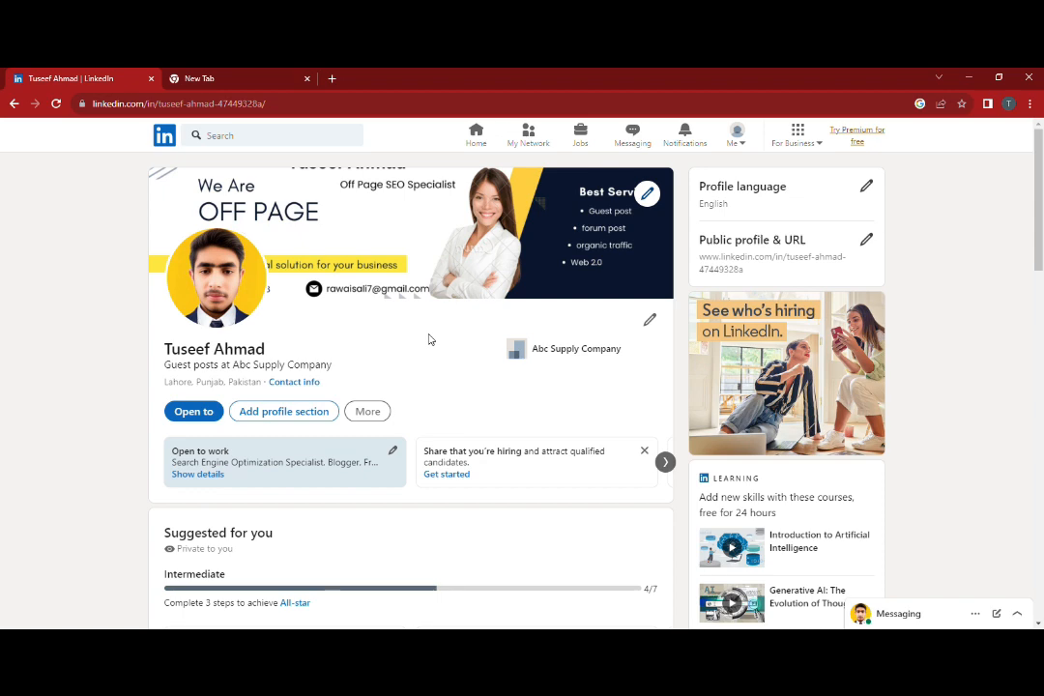
pyautogui.scroll(-3, 428, 341)
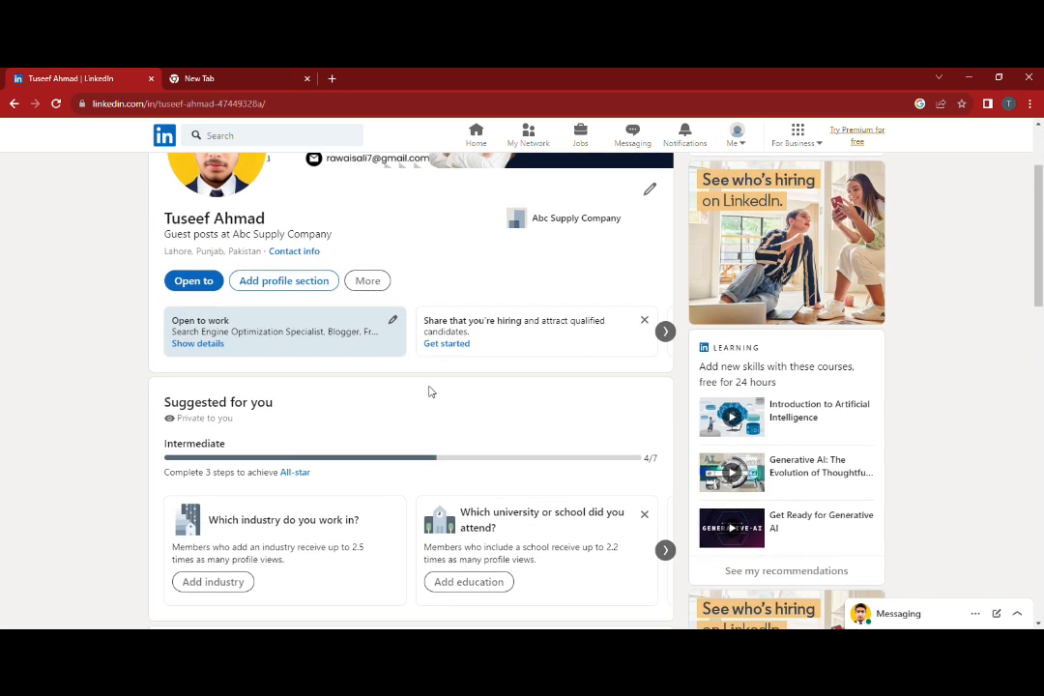
pyautogui.scroll(3, 428, 393)
pyautogui.scroll(-3, 317, 452)
pyautogui.scroll(2, 422, 479)
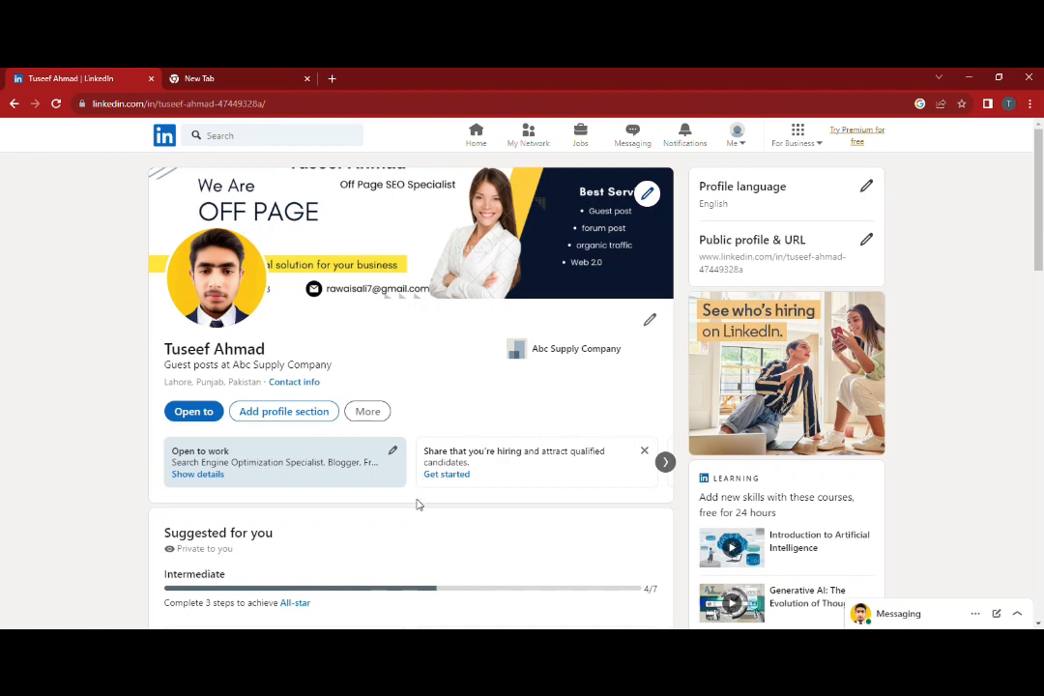
# Open the profile intro for editing and go through its name, headline and current position fields
pyautogui.click(652, 323)
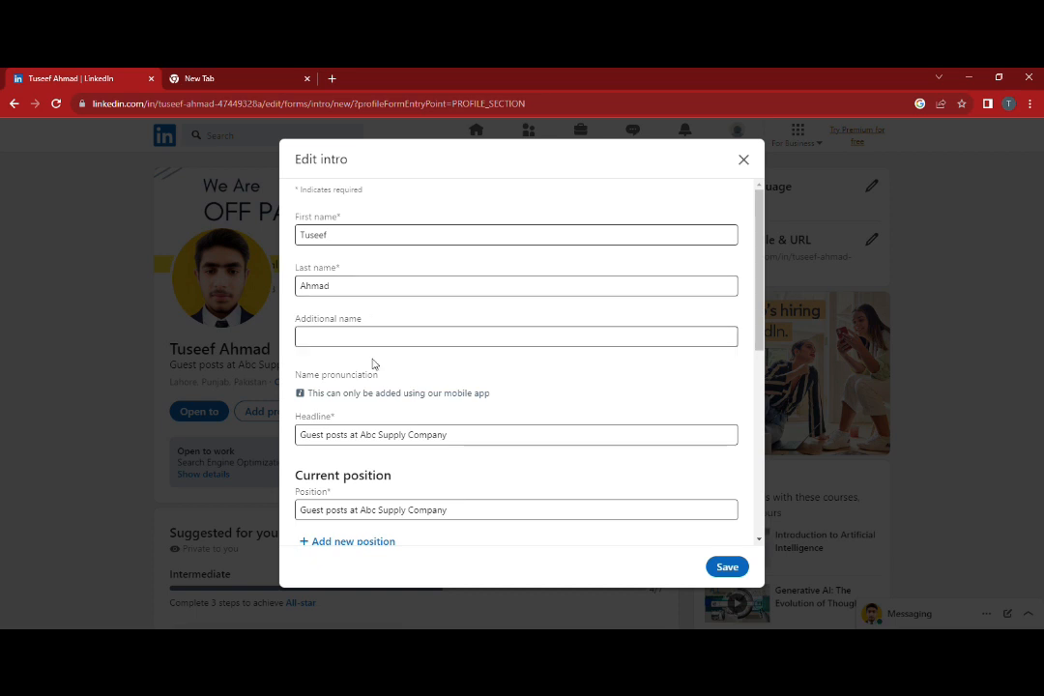
pyautogui.scroll(-1, 465, 445)
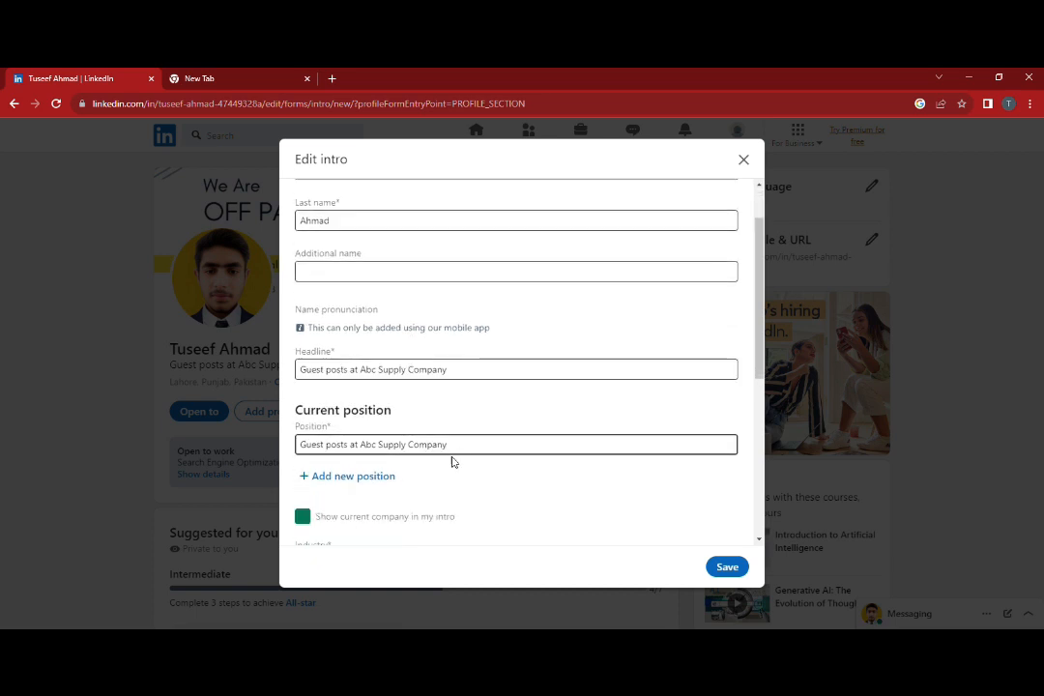
pyautogui.scroll(1, 452, 470)
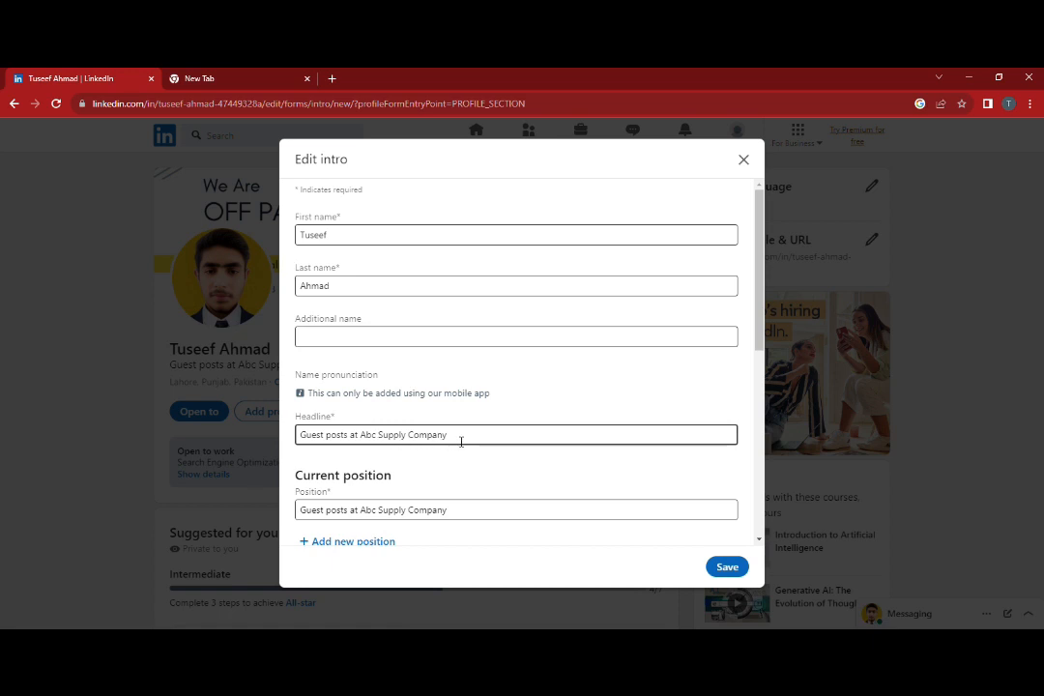
pyautogui.click(461, 442)
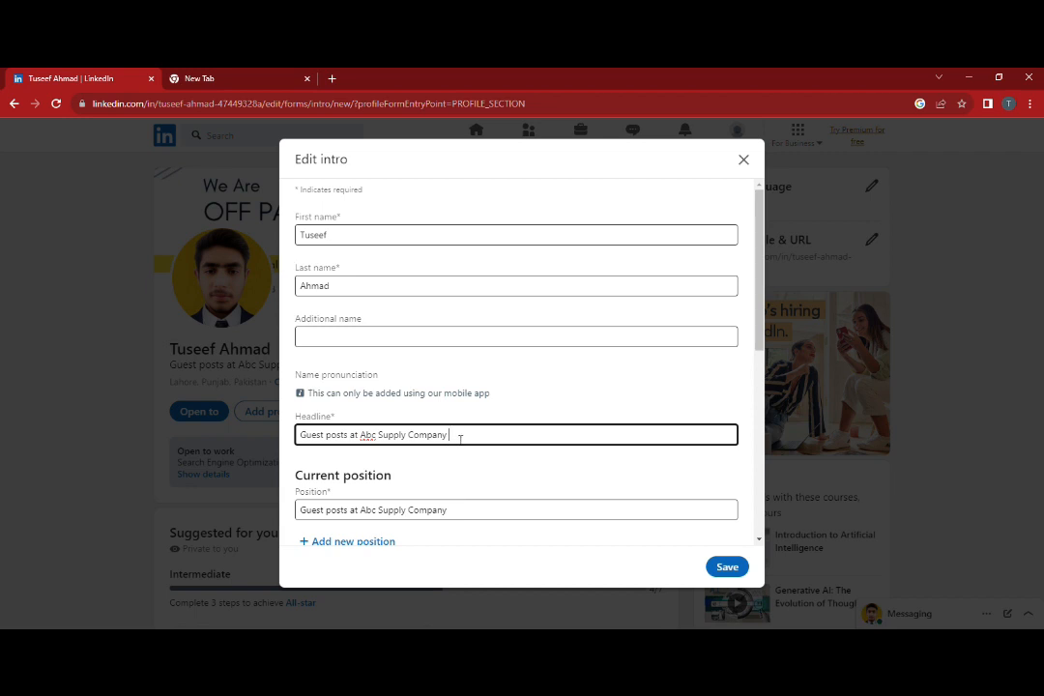
pyautogui.scroll(-2, 460, 439)
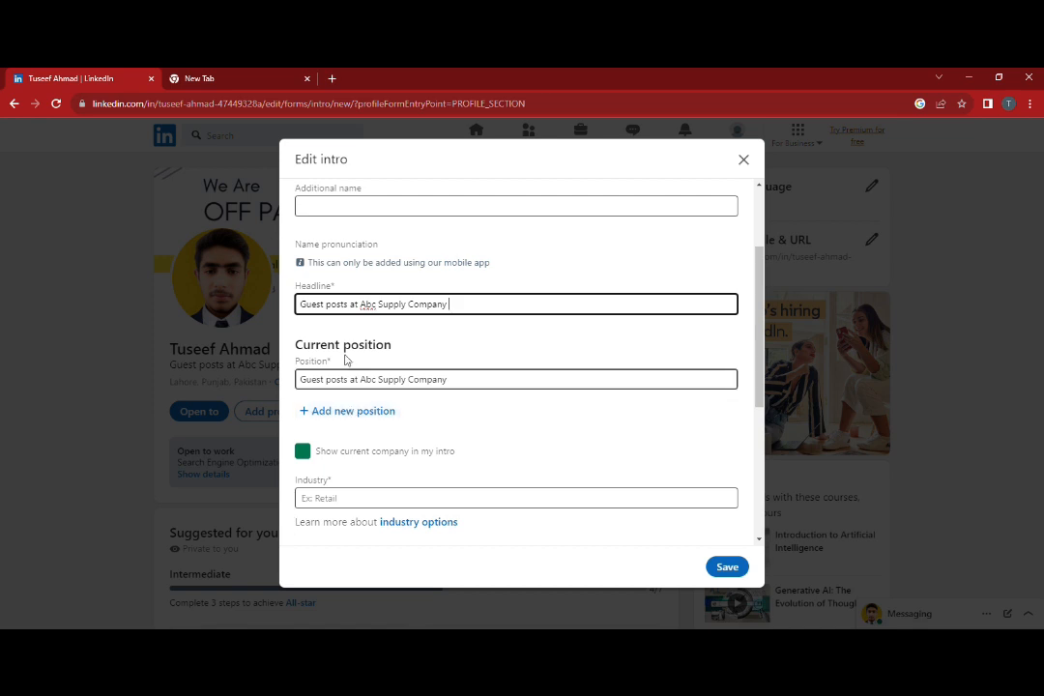
# Add a new position titled "Off paghe SEO" and set its employment type to Freelance
pyautogui.click(368, 415)
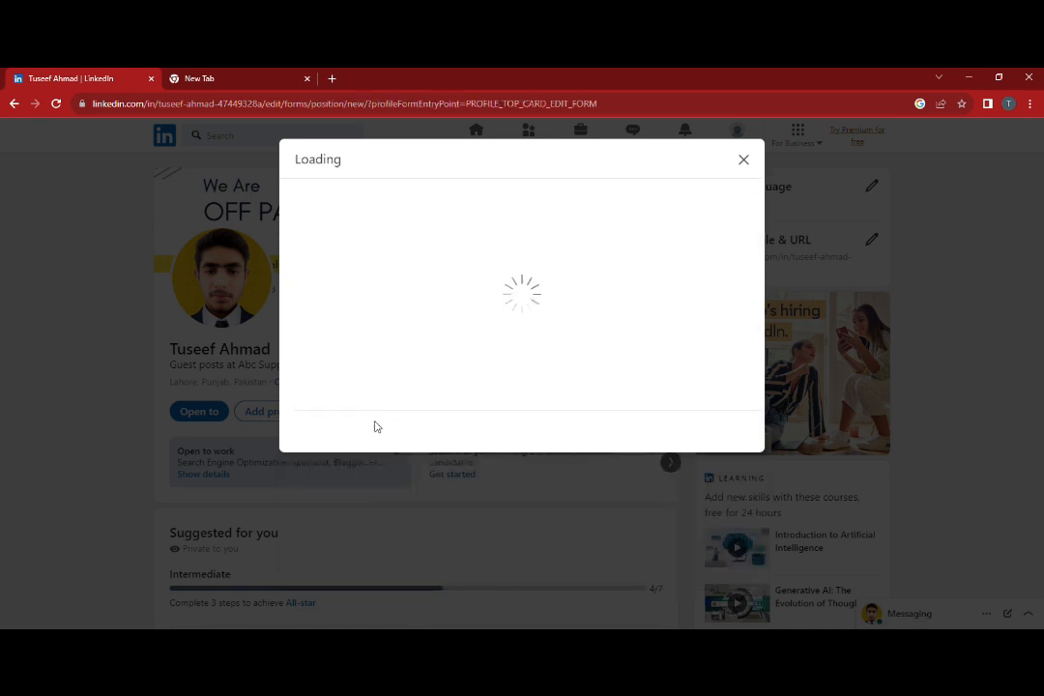
pyautogui.click(379, 304)
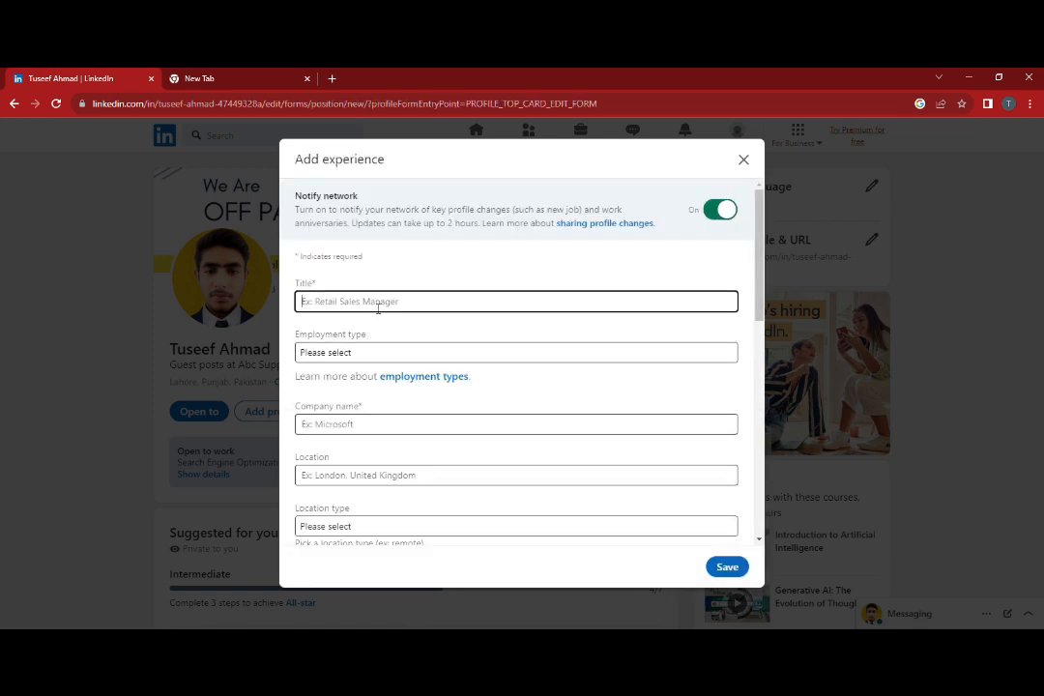
pyautogui.write('O')
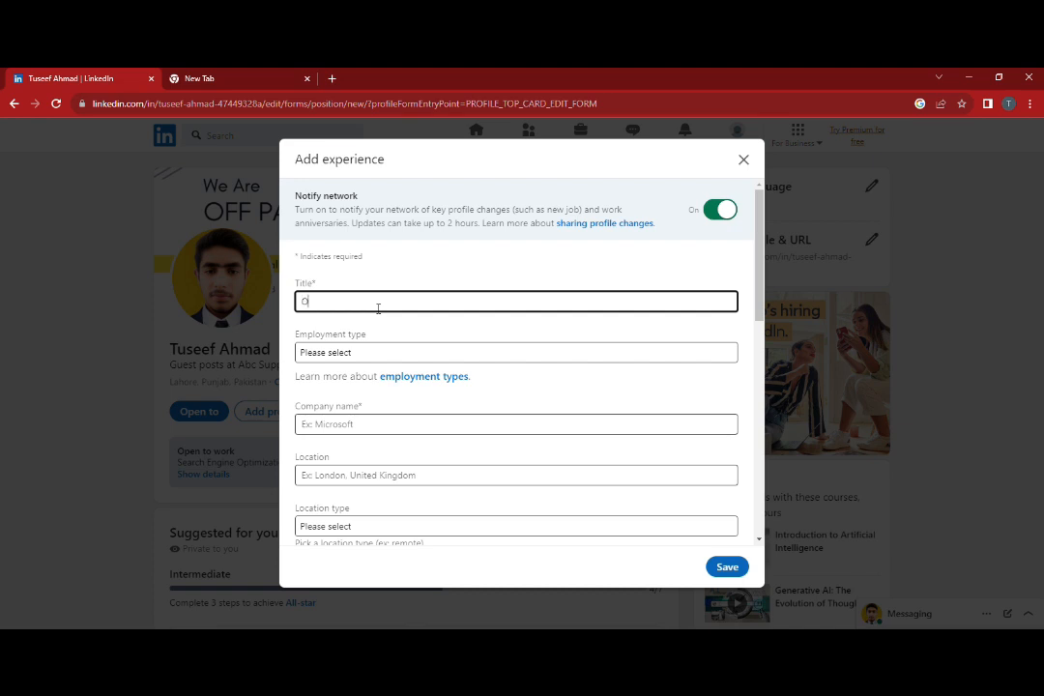
pyautogui.write('ff psge')
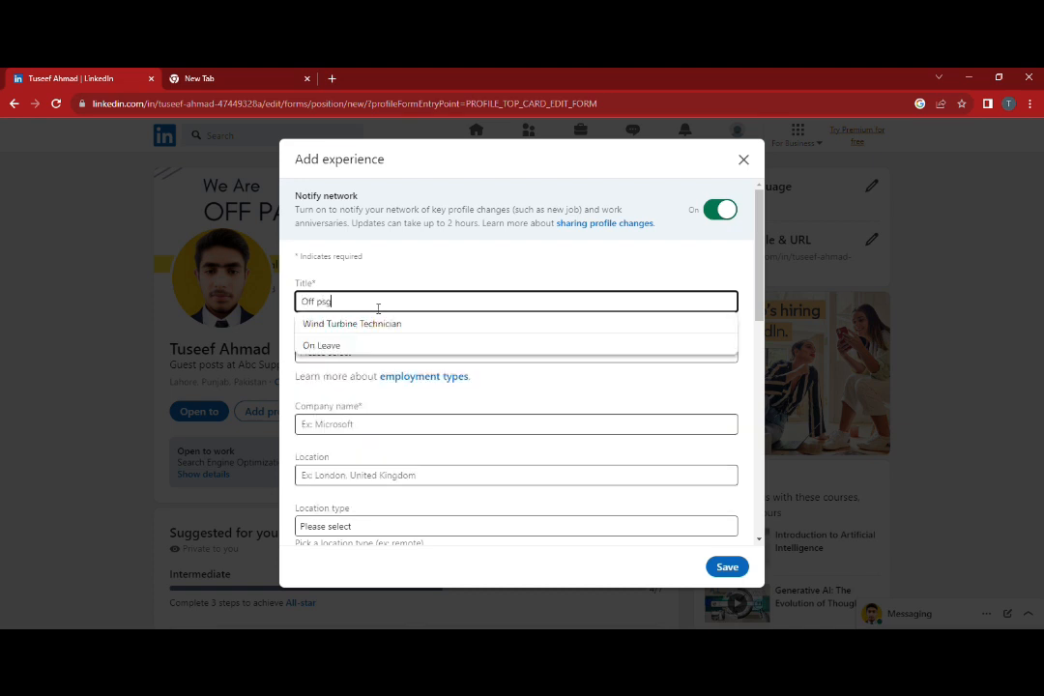
pyautogui.press('BackSpace')
pyautogui.press('BackSpace')
pyautogui.press('BackSpace')
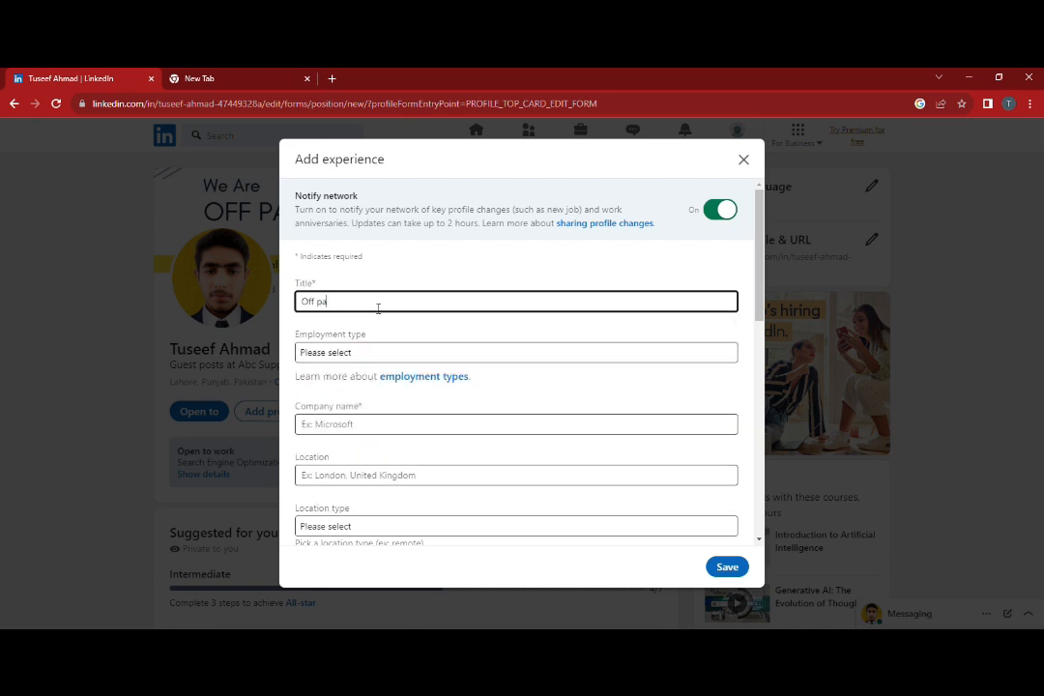
pyautogui.write('aghe SEO')
pyautogui.click(400, 353)
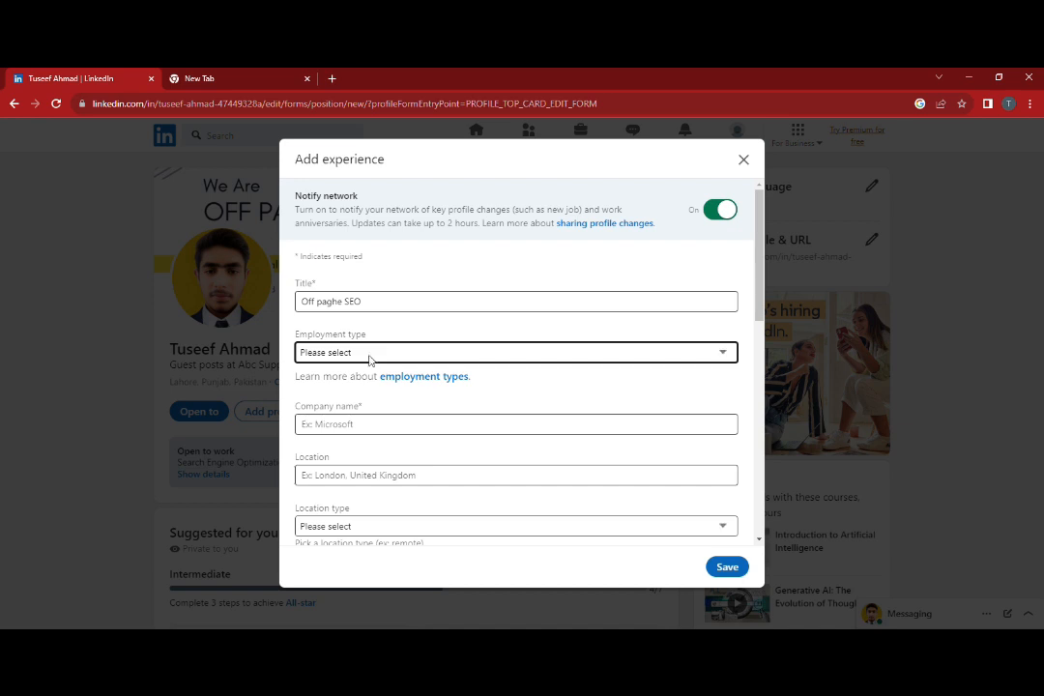
pyautogui.click(366, 425)
# Enter "Abc Supply Company" as the position's company name, based on the suggested Abc Supply Company 28 without its number
pyautogui.click(357, 424)
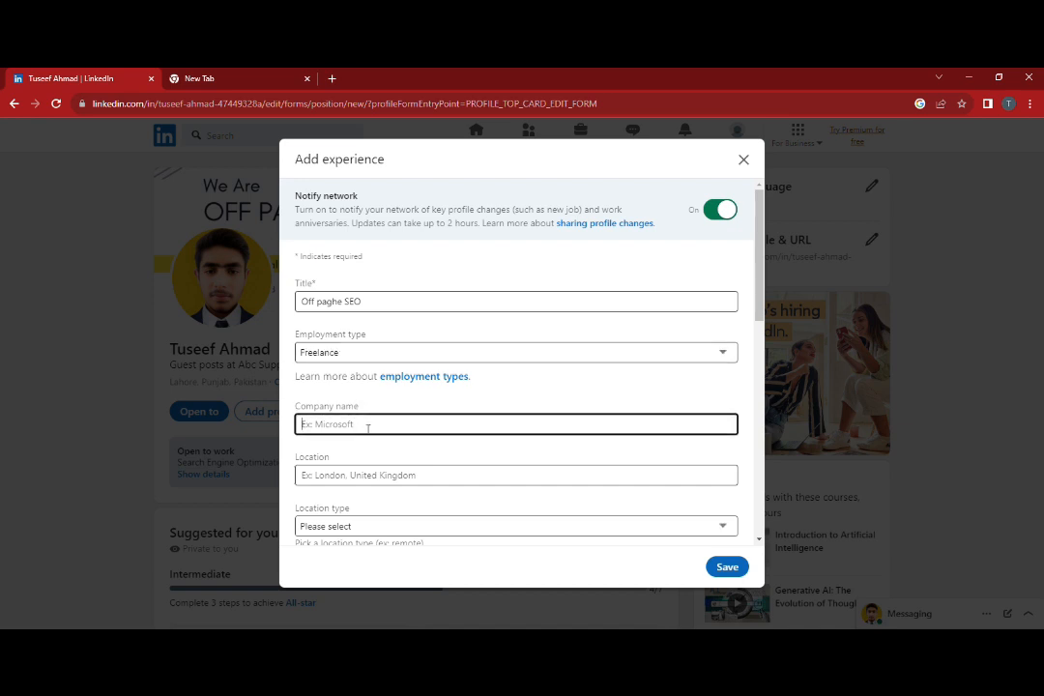
pyautogui.write('ABC')
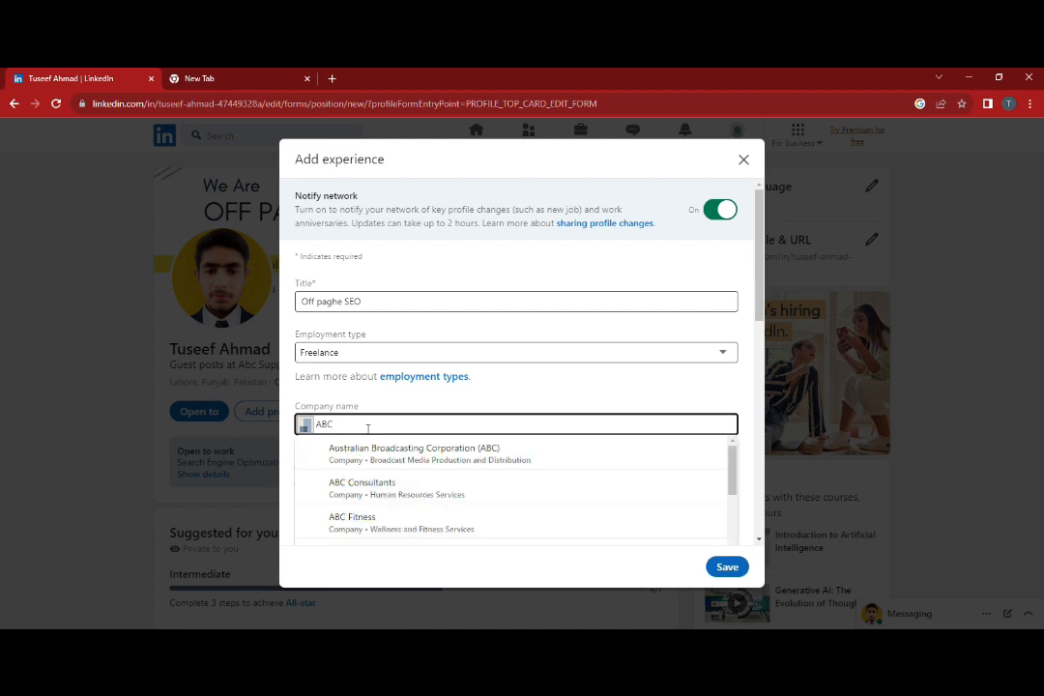
pyautogui.write(' suppl')
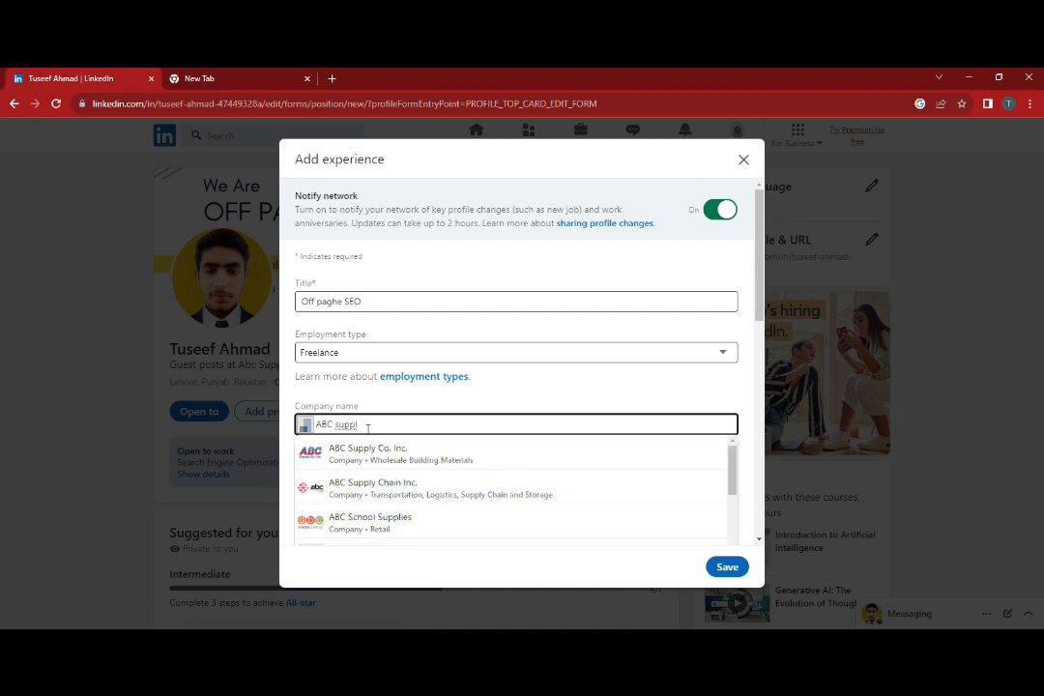
pyautogui.write('y com')
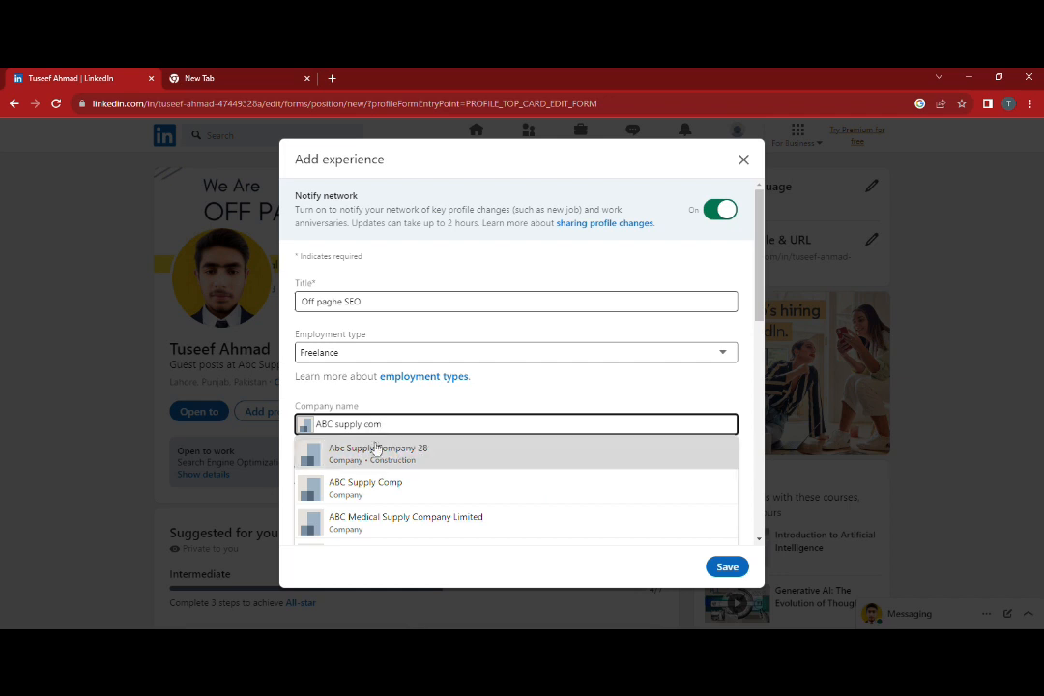
pyautogui.click(382, 456)
pyautogui.press('BackSpace')
pyautogui.press('BackSpace')
pyautogui.press('BackSpace')
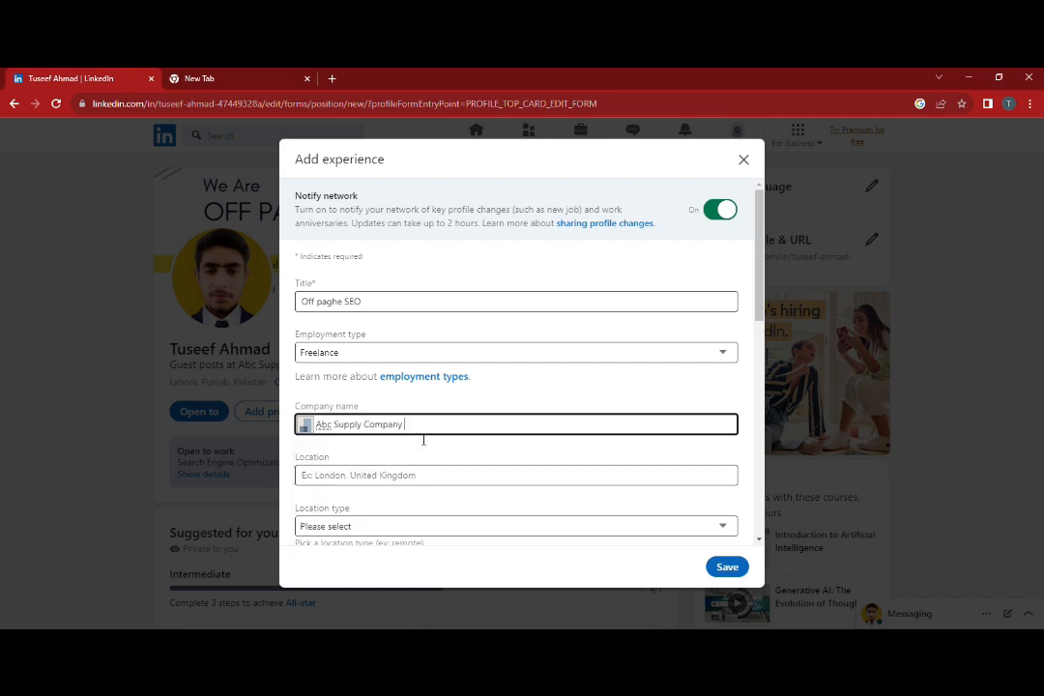
pyautogui.click(284, 472)
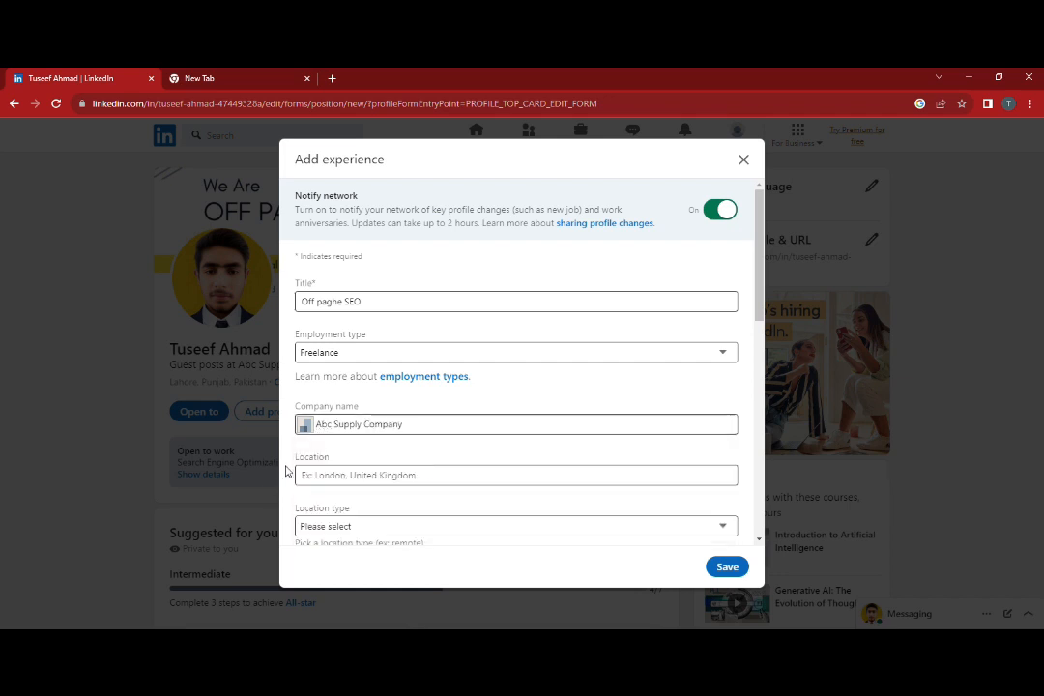
# Set the position's location to Punjab, Pakistan and its location type to Remote
pyautogui.scroll(-1, 291, 477)
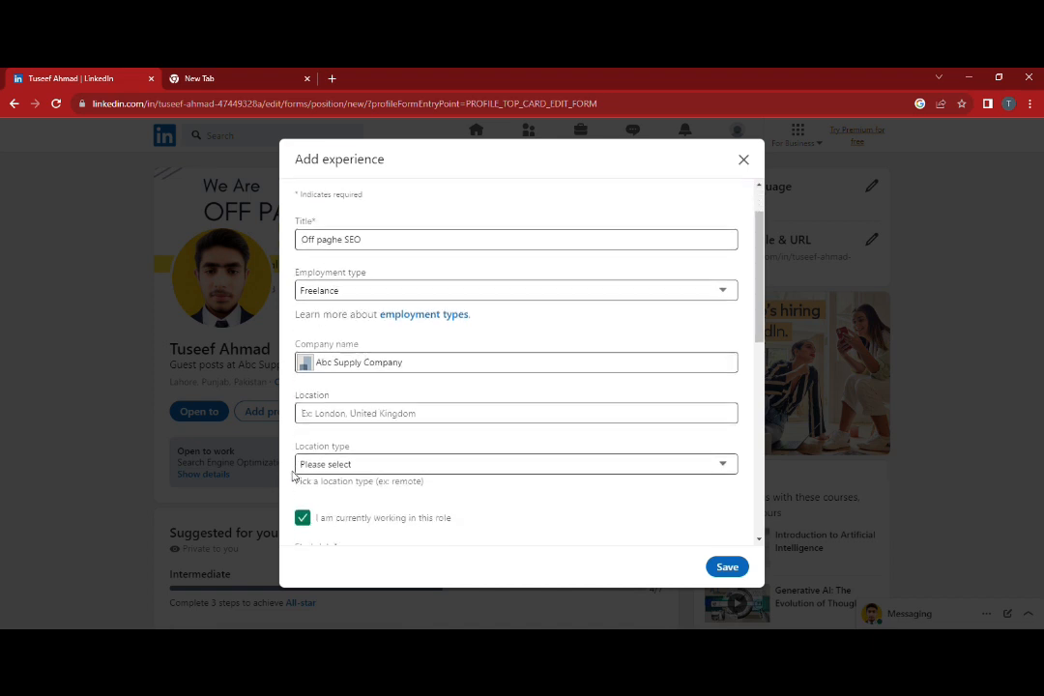
pyautogui.click(377, 414)
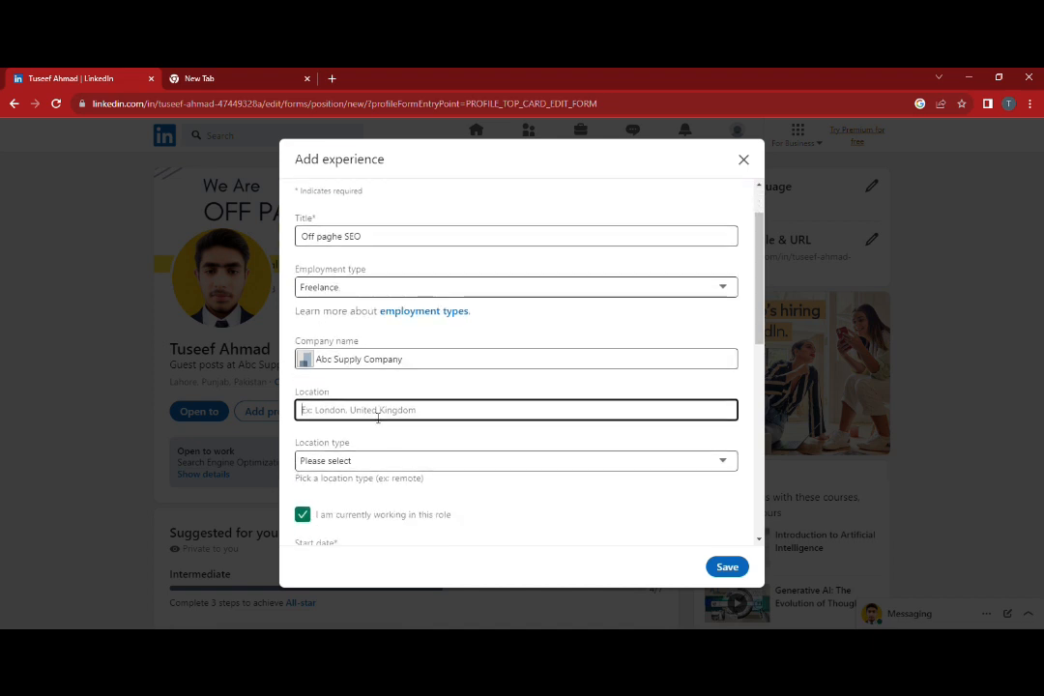
pyautogui.write('pakis')
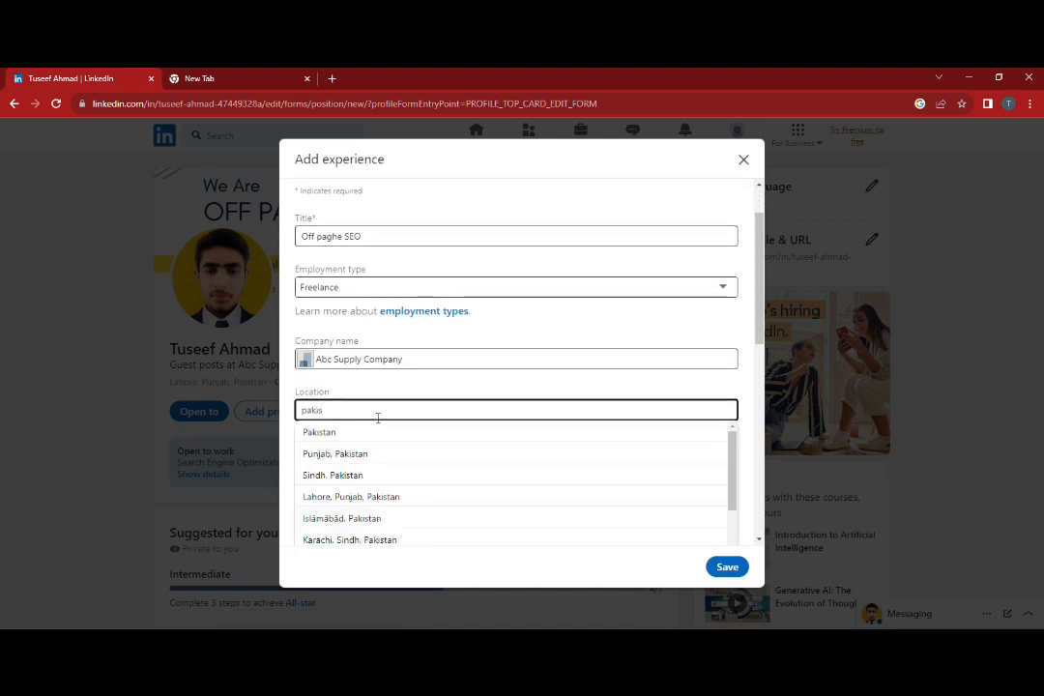
pyautogui.click(375, 452)
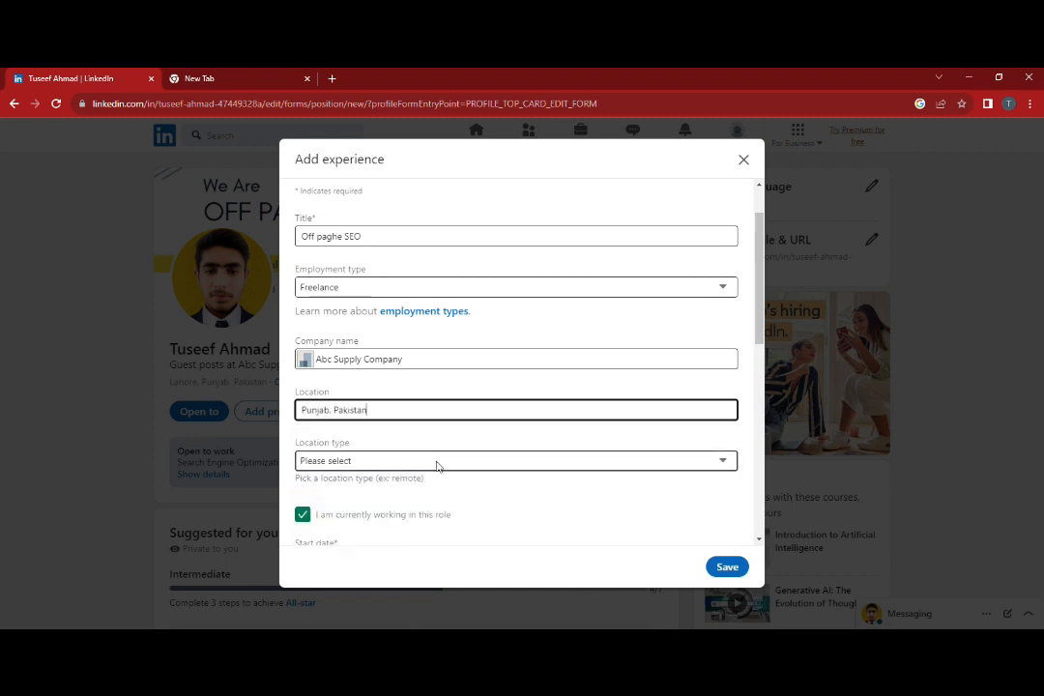
pyautogui.press('Tab')
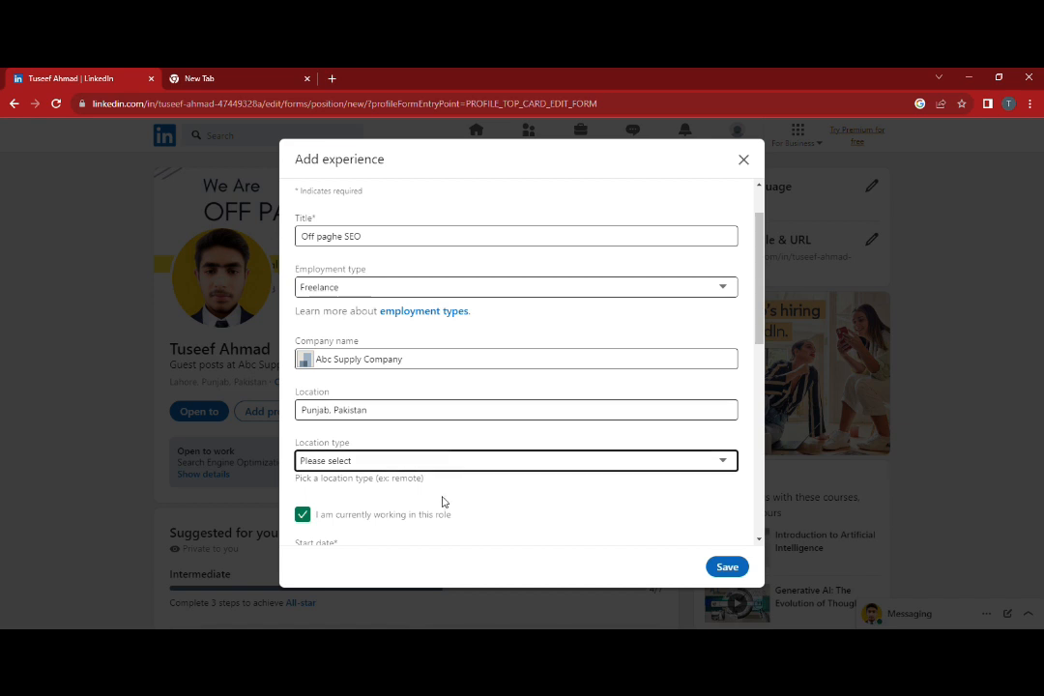
pyautogui.press('r')
# Set the position's start date to February 2023
pyautogui.scroll(-2, 478, 509)
pyautogui.scroll(-1, 445, 435)
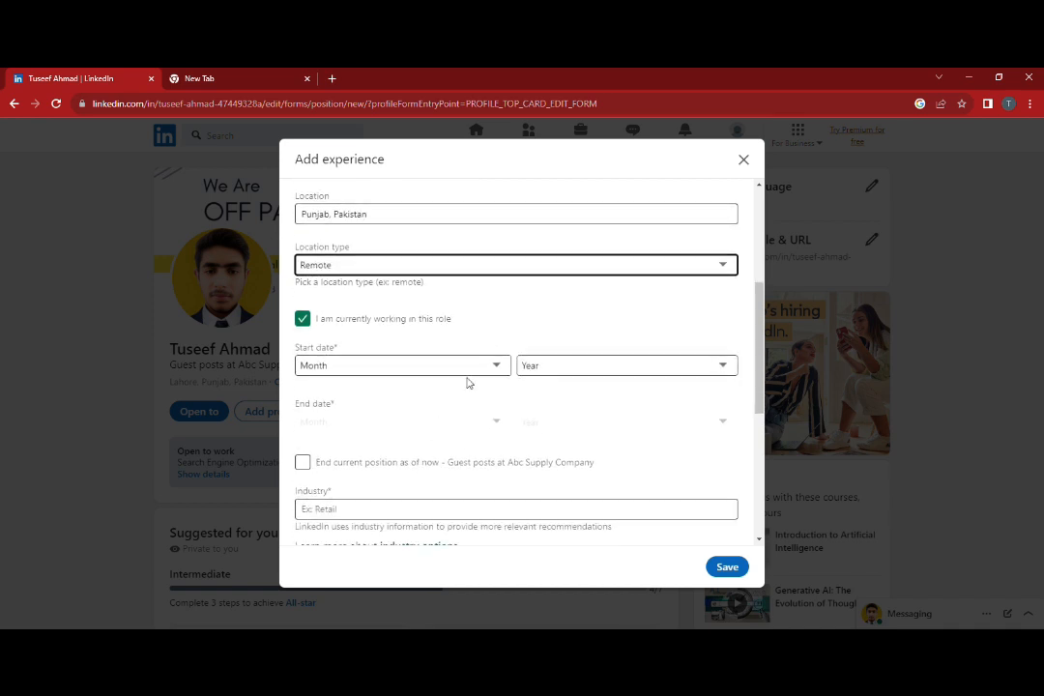
pyautogui.click(496, 366)
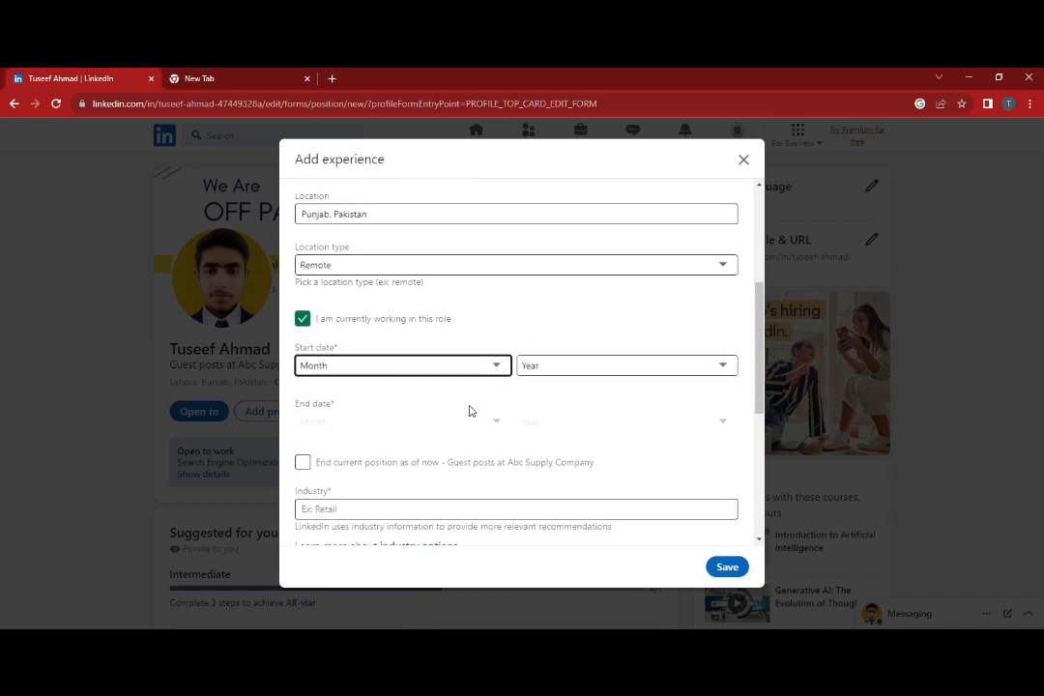
pyautogui.click(470, 410)
pyautogui.click(573, 367)
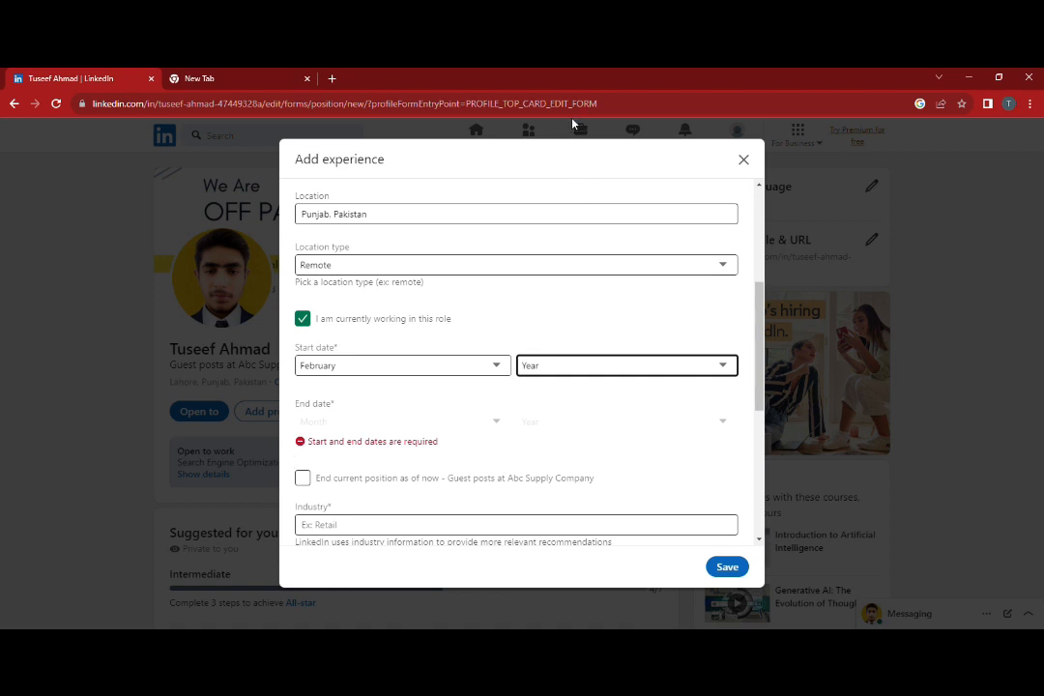
pyautogui.press('Down')
# Begin the position's description with "Hi, I'm", the profile owner's full name and "Off page SEO expert"
pyautogui.scroll(-2, 406, 372)
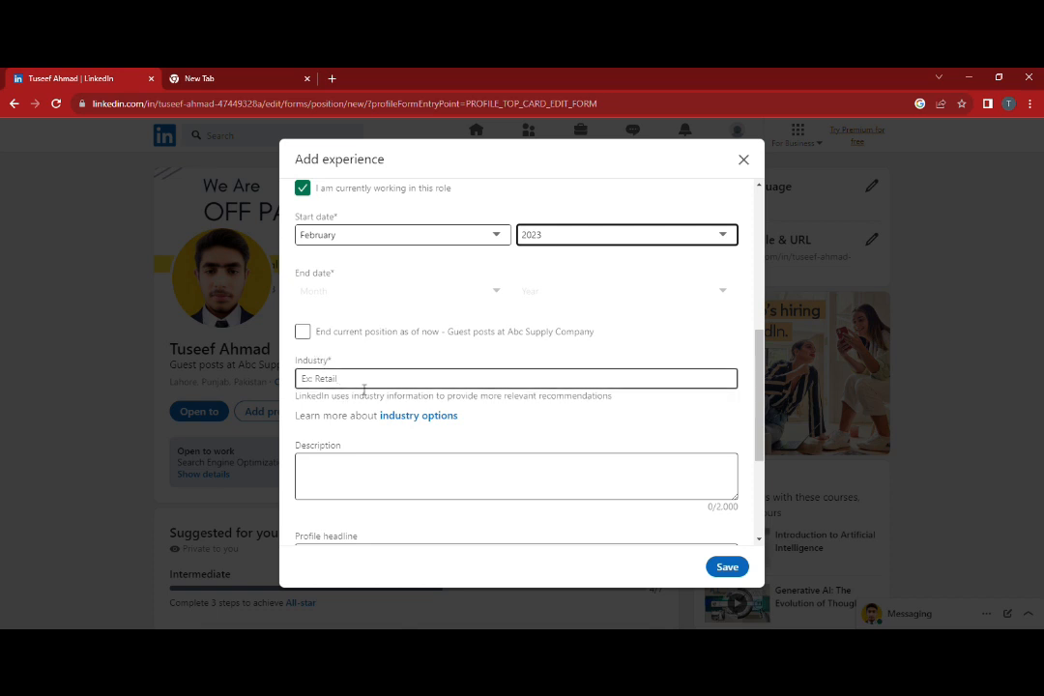
pyautogui.scroll(-2, 363, 388)
pyautogui.click(350, 347)
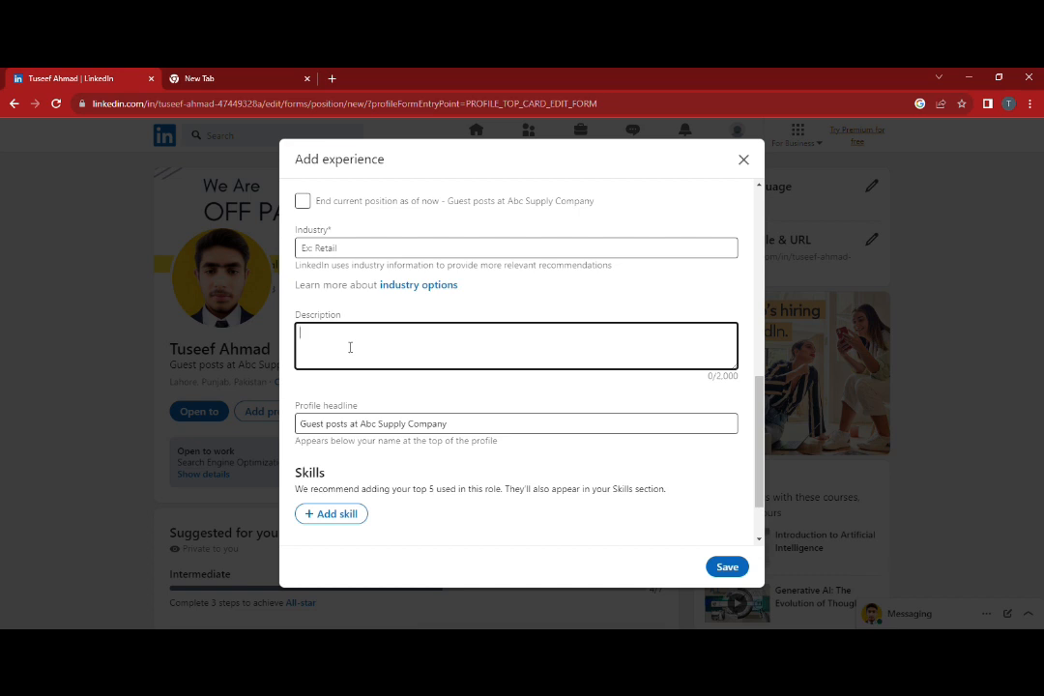
pyautogui.write("Hi.  'm Ama")
pyautogui.press('BackSpace')
pyautogui.press('BackSpace')
pyautogui.press('BackSpace')
pyautogui.press('BackSpace')
pyautogui.write('T')
pyautogui.press('BackSpace')
pyautogui.press('BackSpace')
pyautogui.write('TUsee')
pyautogui.press('BackSpace')
pyautogui.press('BackSpace')
pyautogui.press('BackSpace')
pyautogui.press('BackSpace')
pyautogui.write('useef Ahmad Off page SEO expert ')
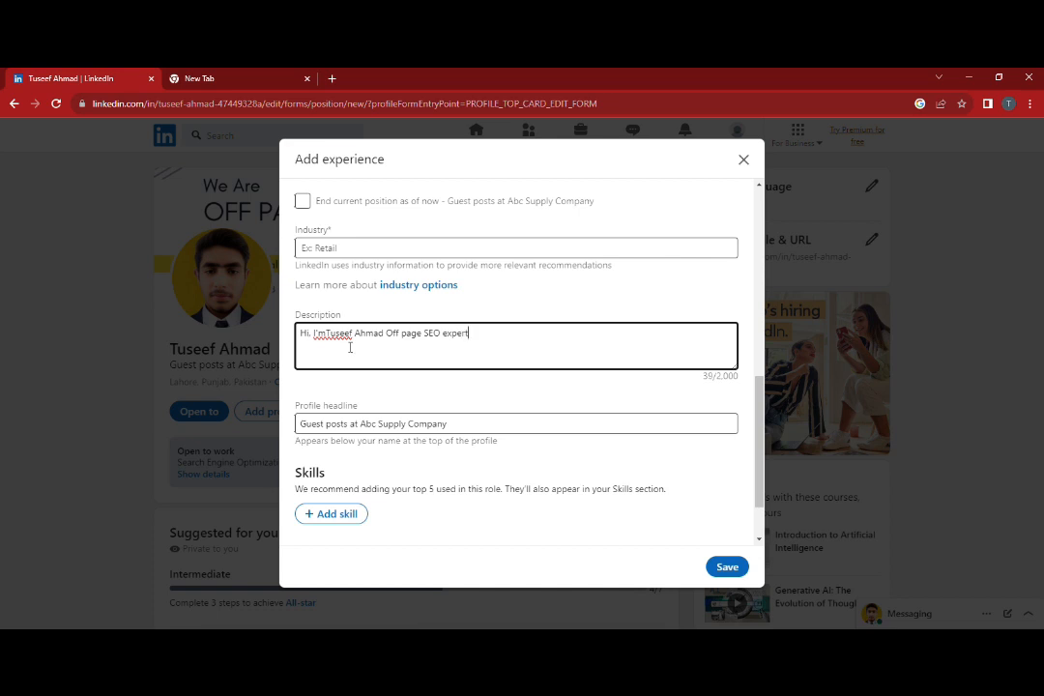
# Complete the description's sentence with "with one year experience."
pyautogui.write('with ')
pyautogui.write('one ')
pyautogui.write('yera')
pyautogui.write('r')
pyautogui.press('BackSpace')
pyautogui.press('BackSpace')
pyautogui.press('BackSpace')
pyautogui.press('BackSpace')
pyautogui.write('ar experience')
# Add the existing profile skill Blogger to the position's skills
pyautogui.scroll(-1, 599, 459)
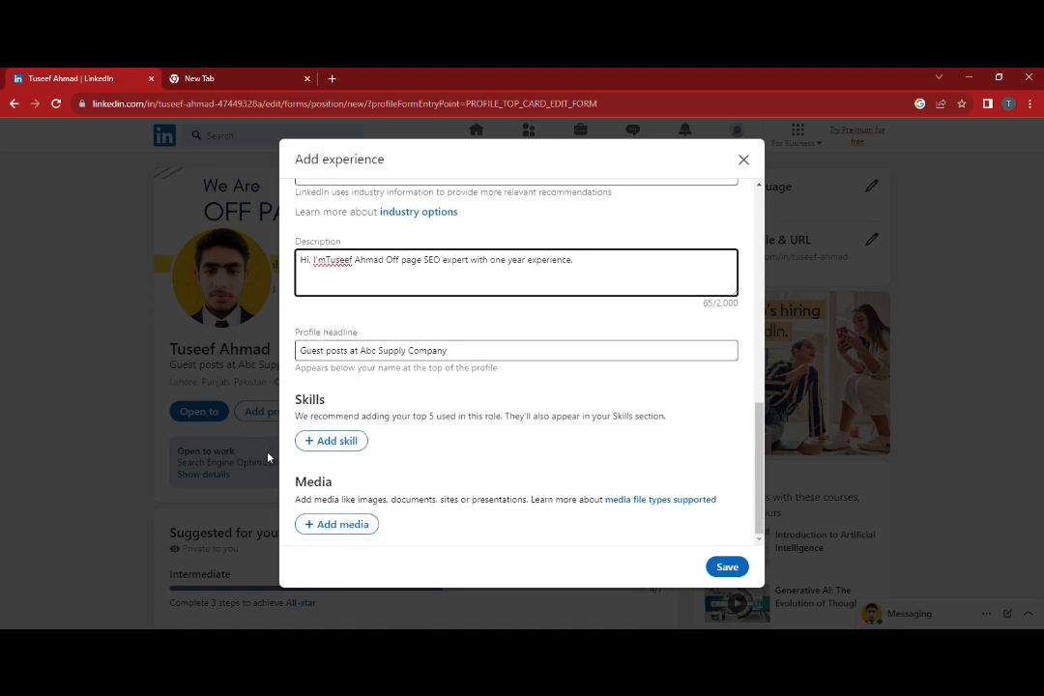
pyautogui.click(307, 441)
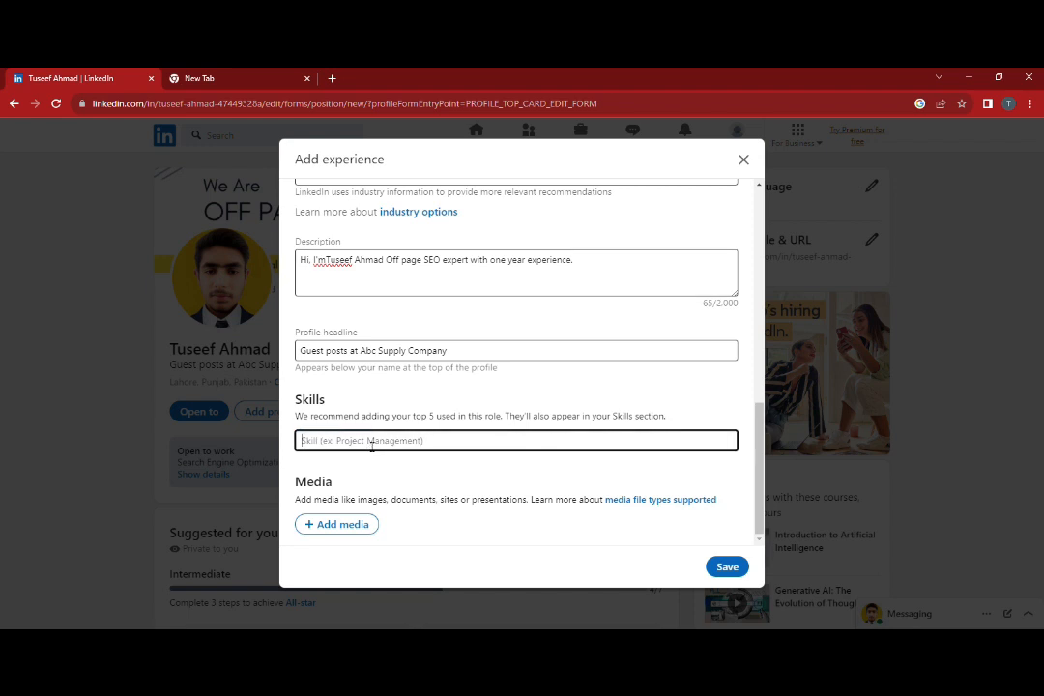
pyautogui.write('blio')
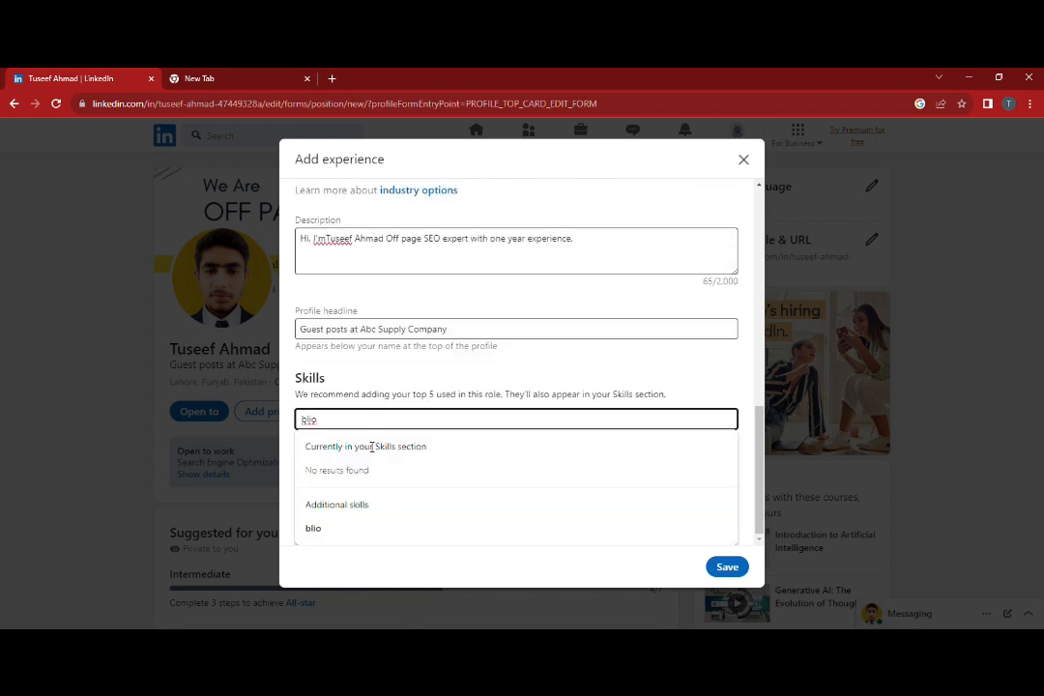
pyautogui.press('BackSpace')
pyautogui.press('BackSpace')
pyautogui.press('BackSpace')
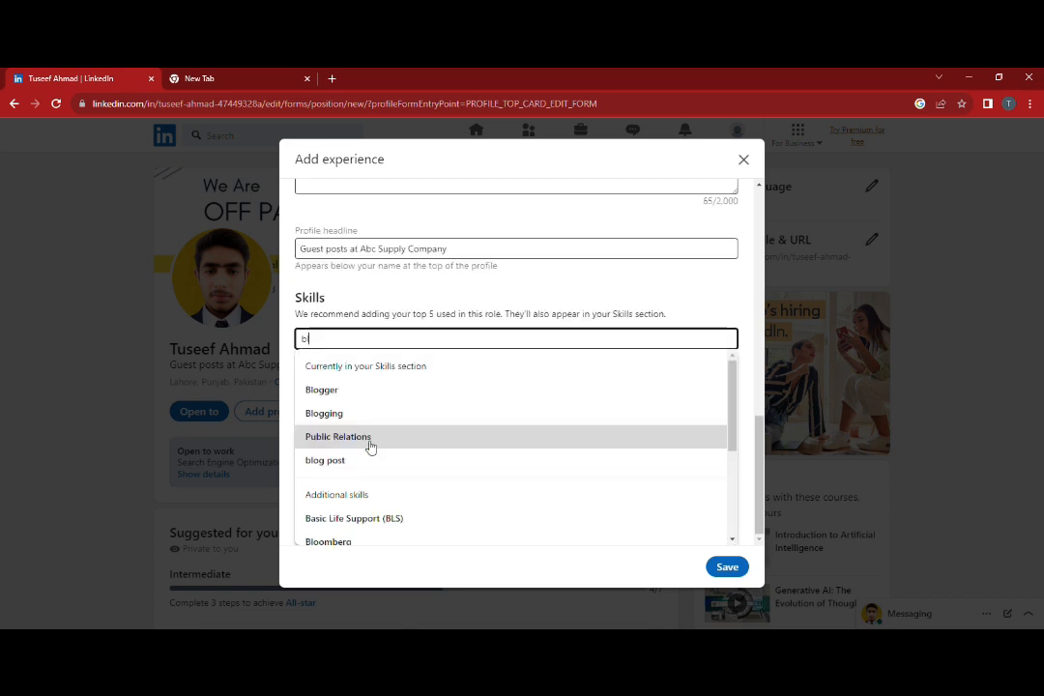
pyautogui.click(363, 391)
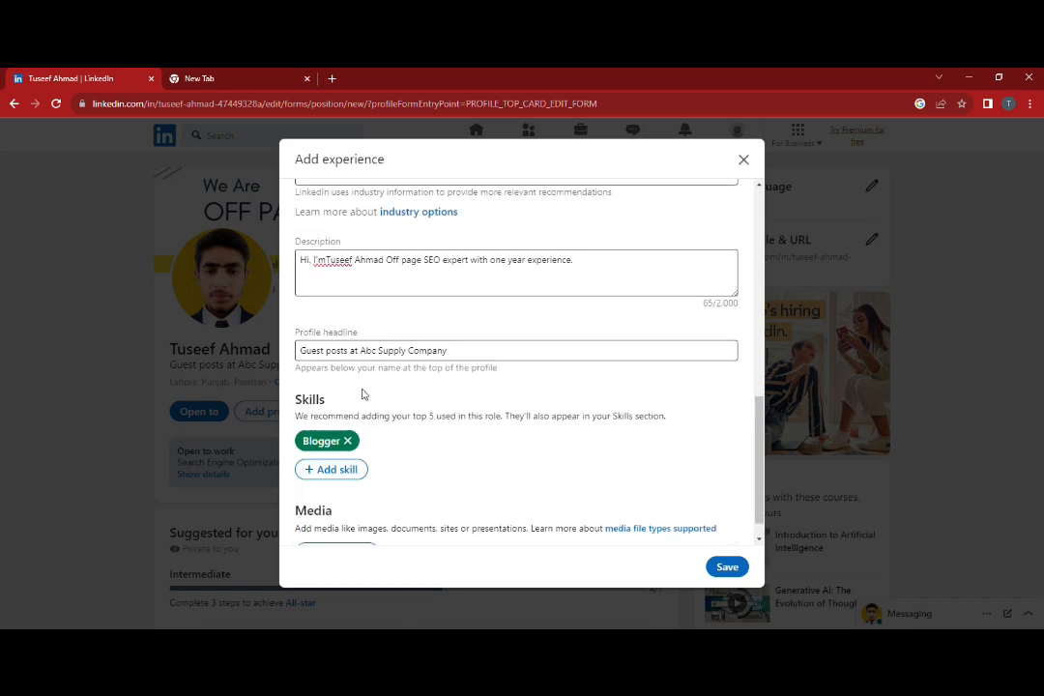
# Add "powerful backlinks" as the position's second skill
pyautogui.click(353, 469)
pyautogui.write('b')
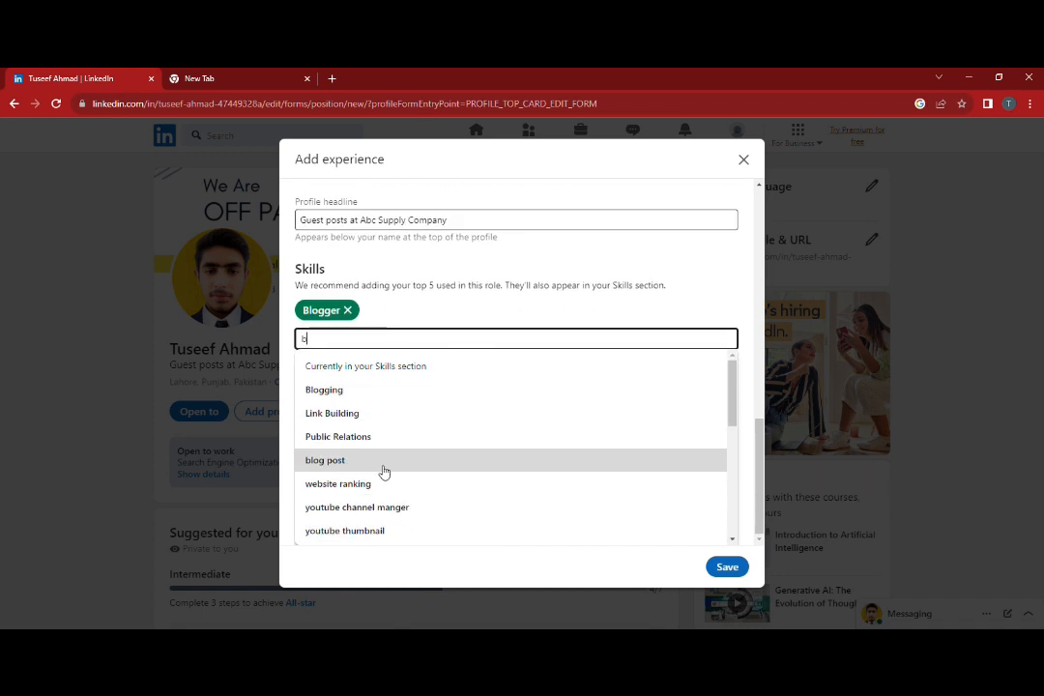
pyautogui.press('BackSpace')
pyautogui.write('PO')
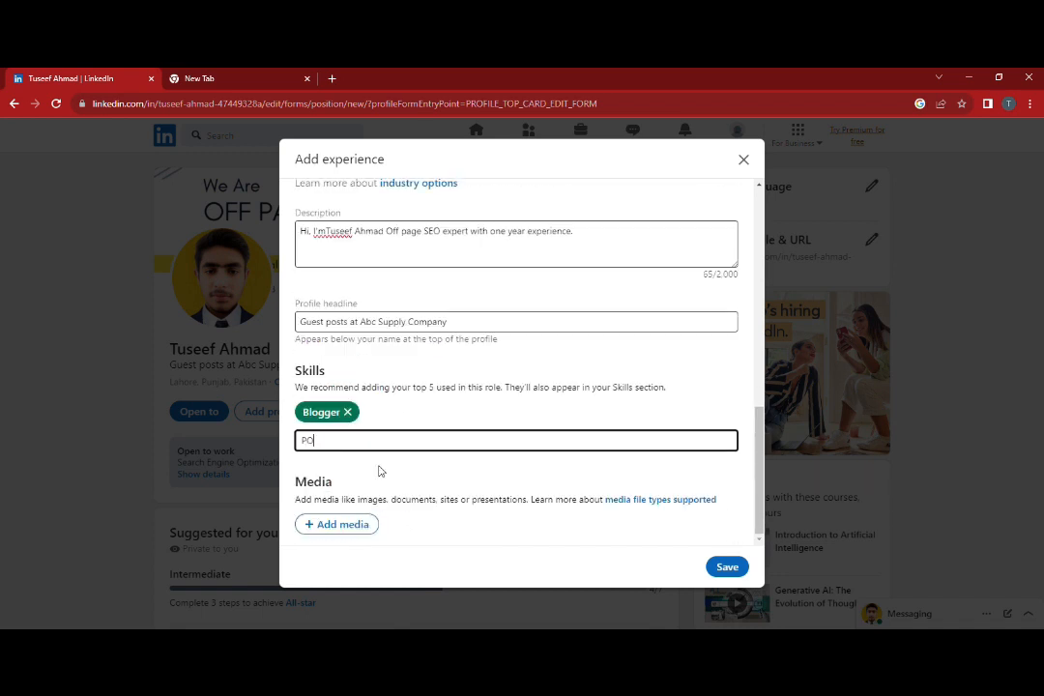
pyautogui.write('WERFUL')
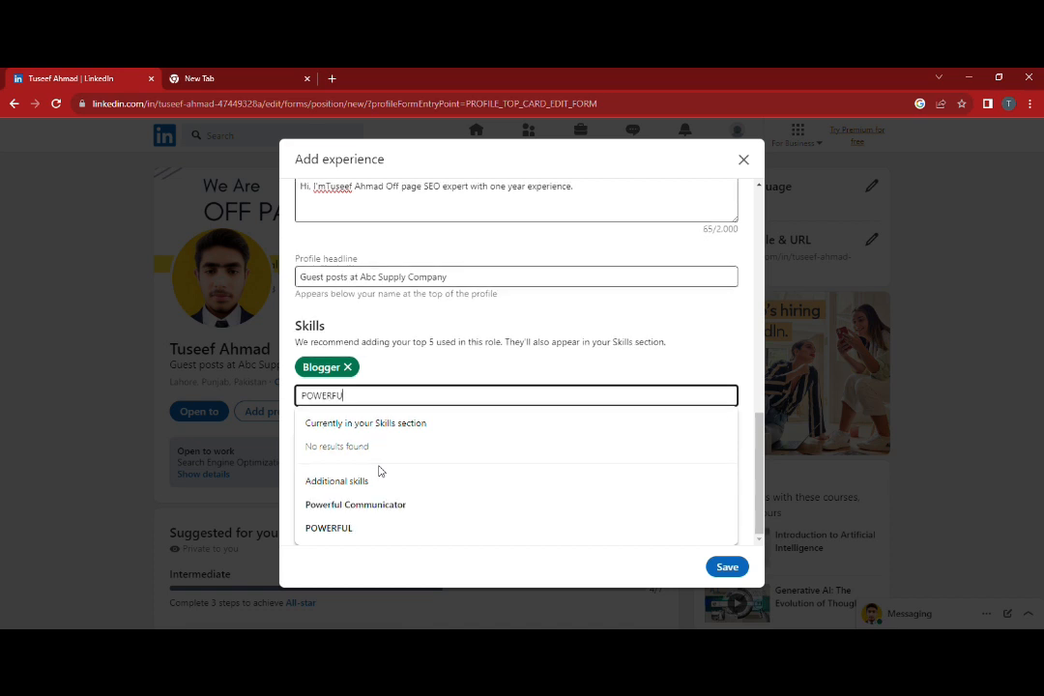
pyautogui.press('BackSpace')
pyautogui.press('BackSpace')
pyautogui.press('BackSpace')
pyautogui.press('BackSpace')
pyautogui.press('BackSpace')
pyautogui.press('BackSpace')
pyautogui.press('BackSpace')
pyautogui.write('power')
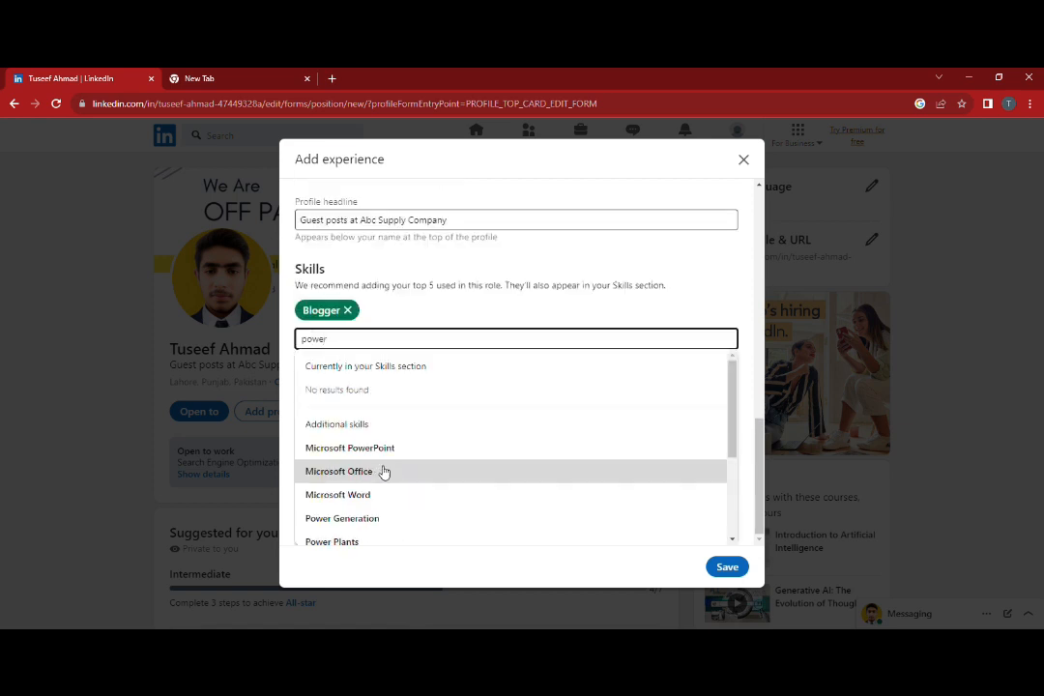
pyautogui.write('ful backlinks')
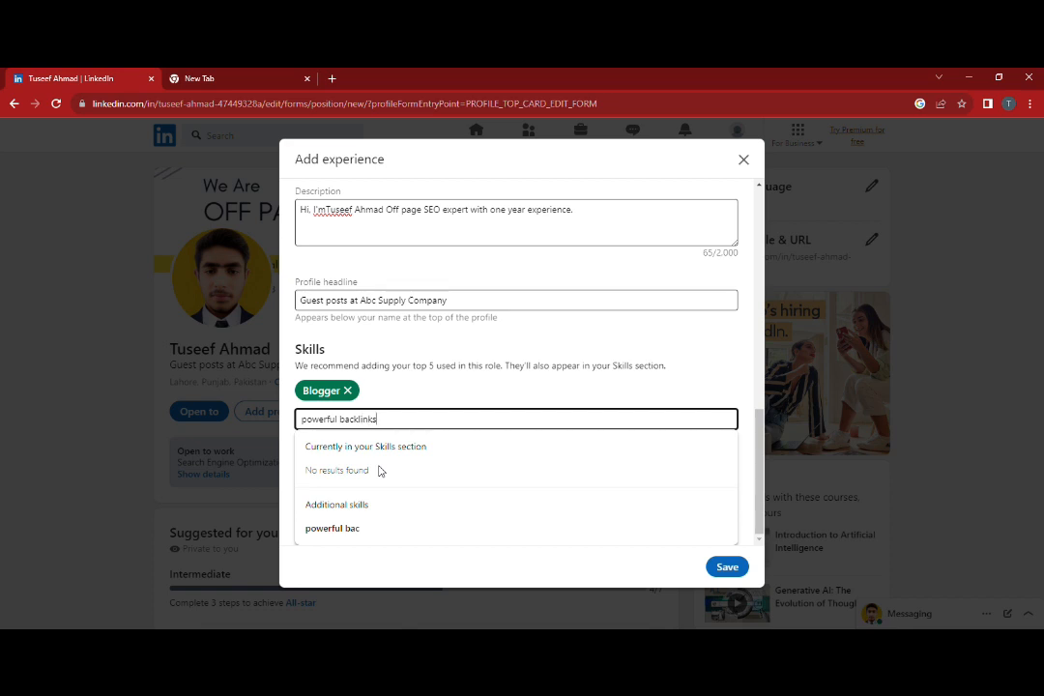
pyautogui.press('Return')
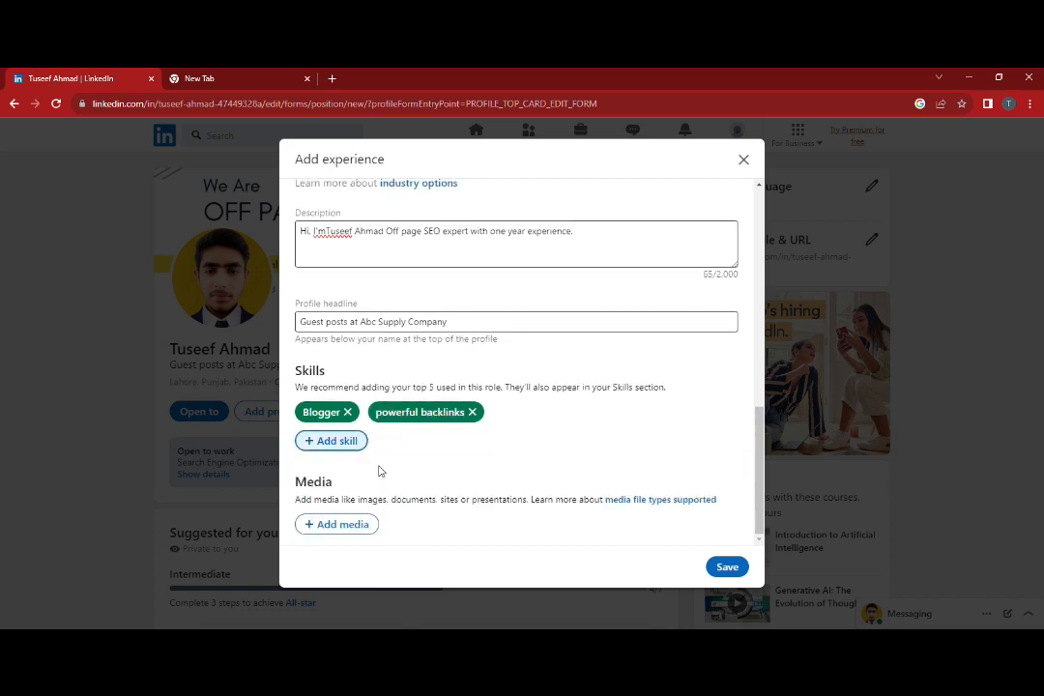
# Add the existing profile skills "guest post" and "Off-Page SEO" to the position's skills
pyautogui.click(338, 440)
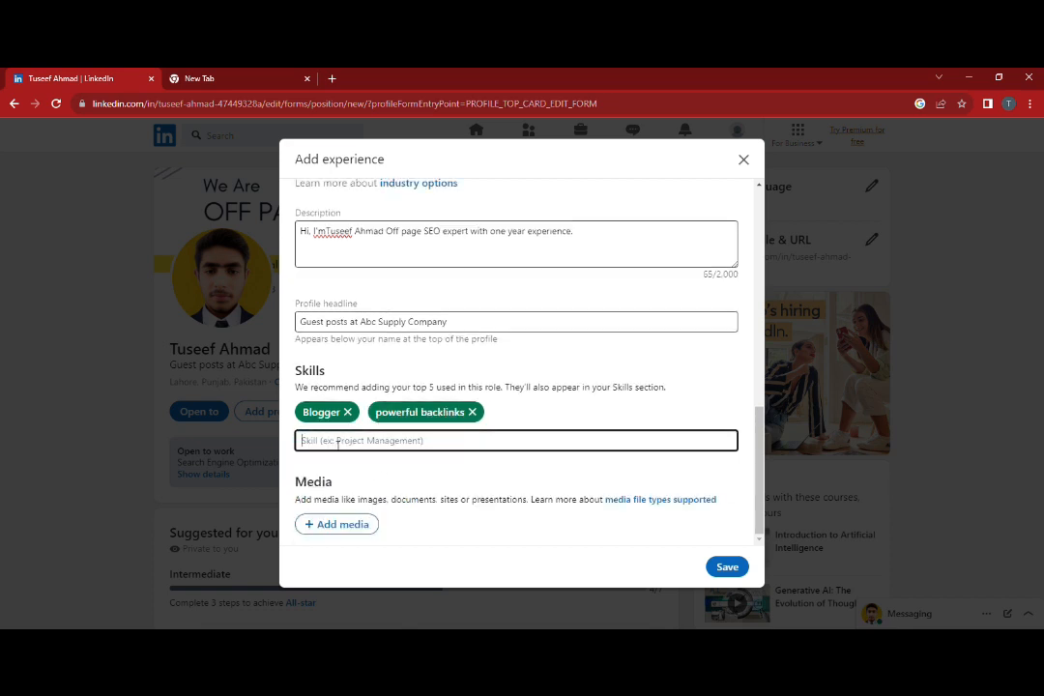
pyautogui.write('guest post')
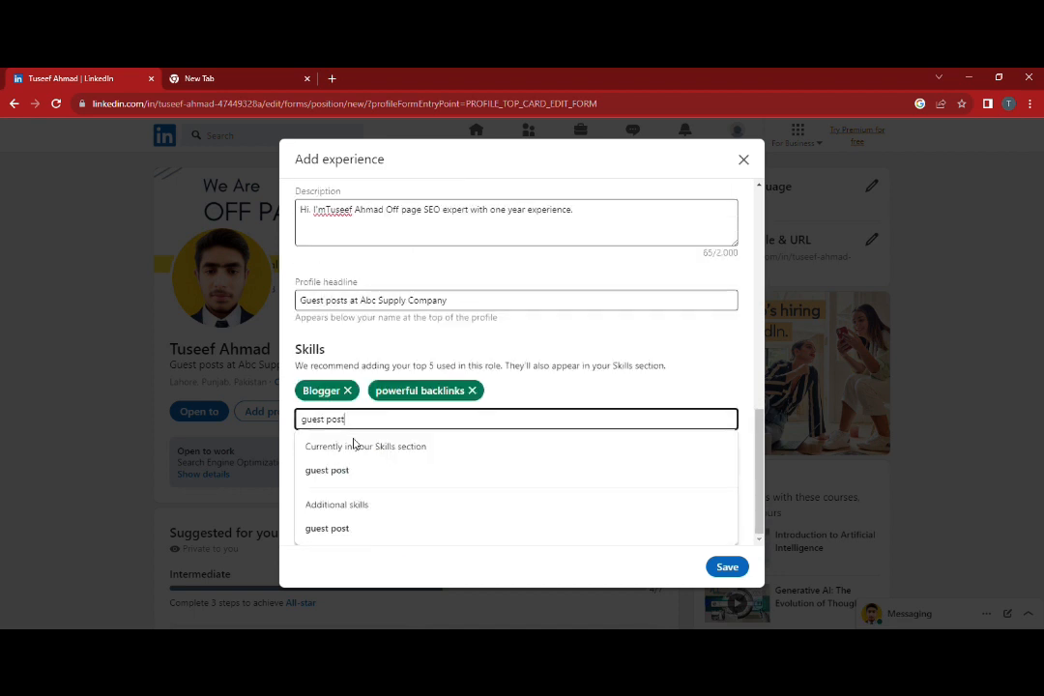
pyautogui.click(357, 474)
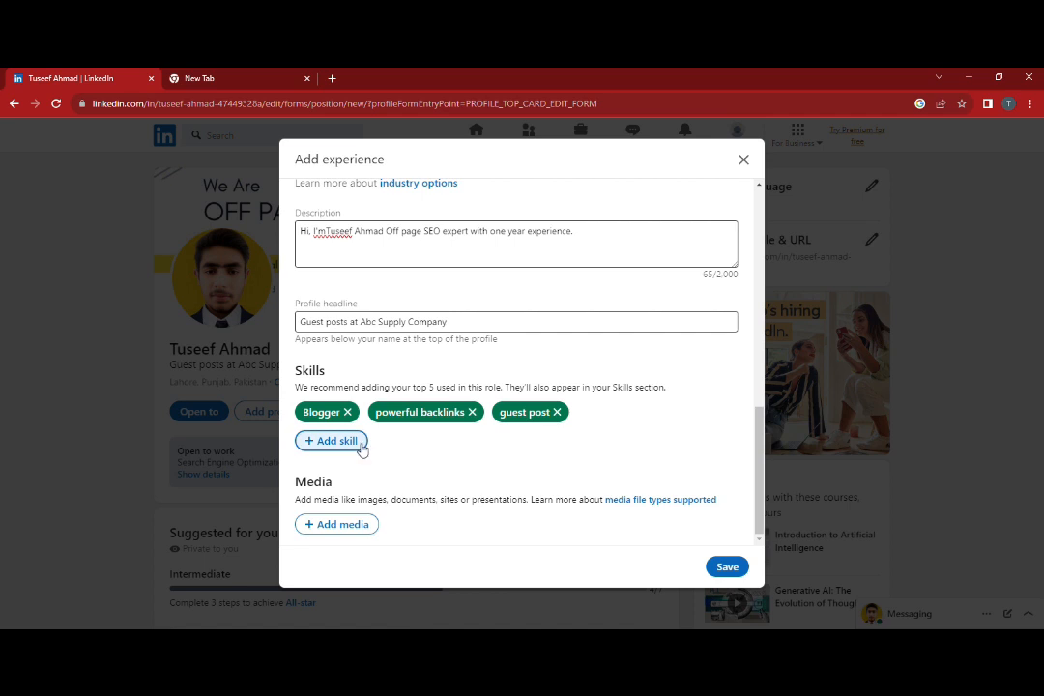
pyautogui.click(350, 442)
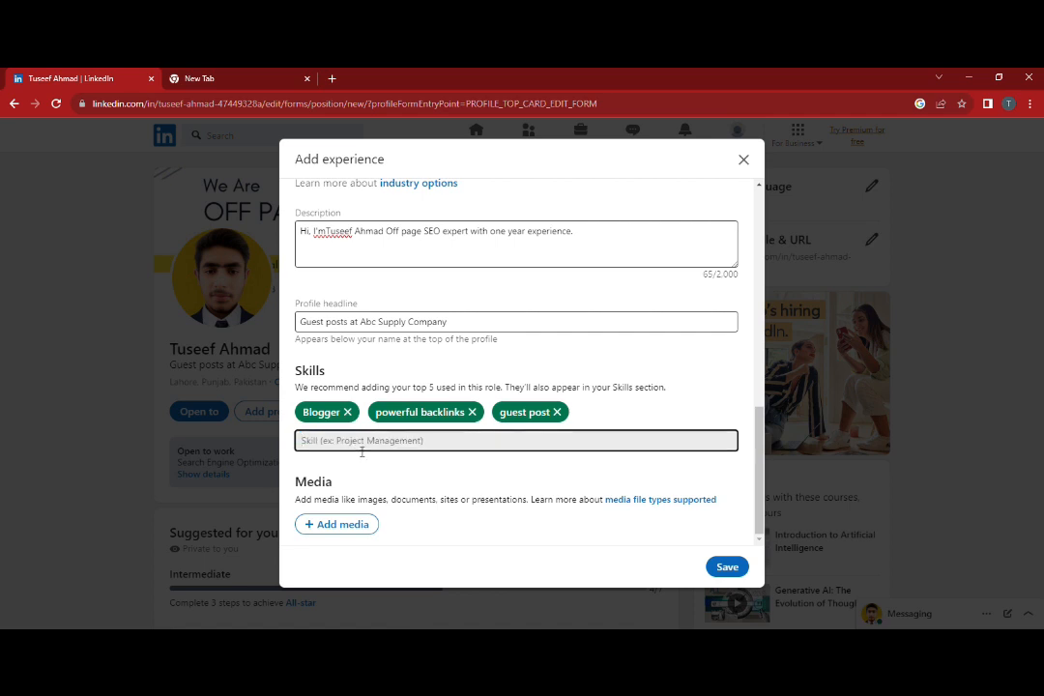
pyautogui.write('cff')
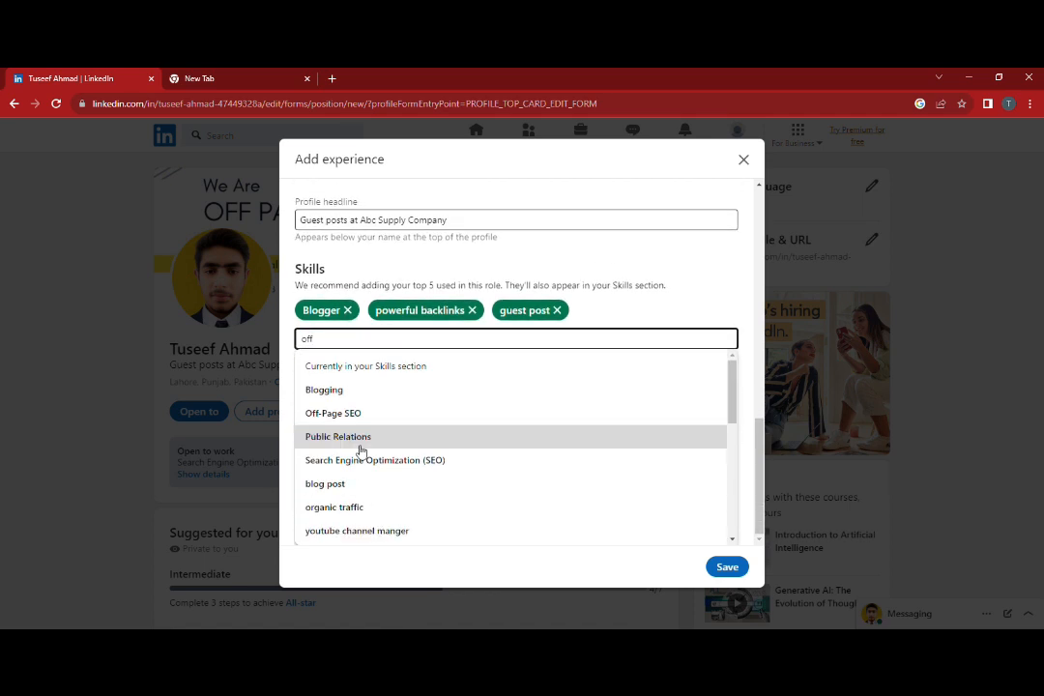
pyautogui.click(375, 391)
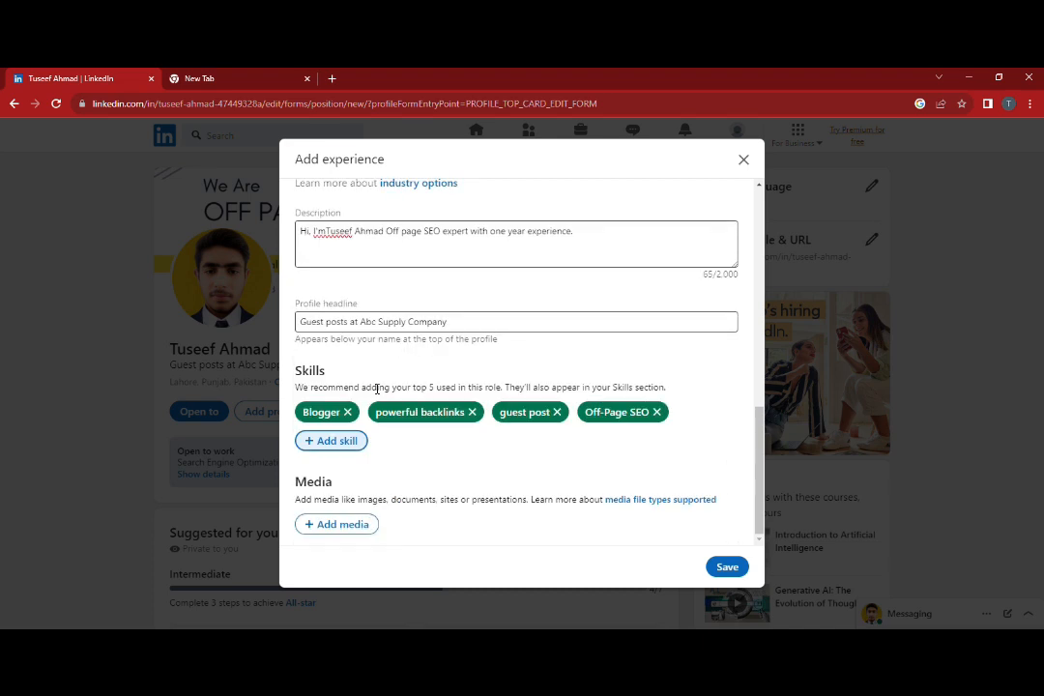
# Add the skills "Backlinks" and "Link Building" to the position
pyautogui.click(353, 441)
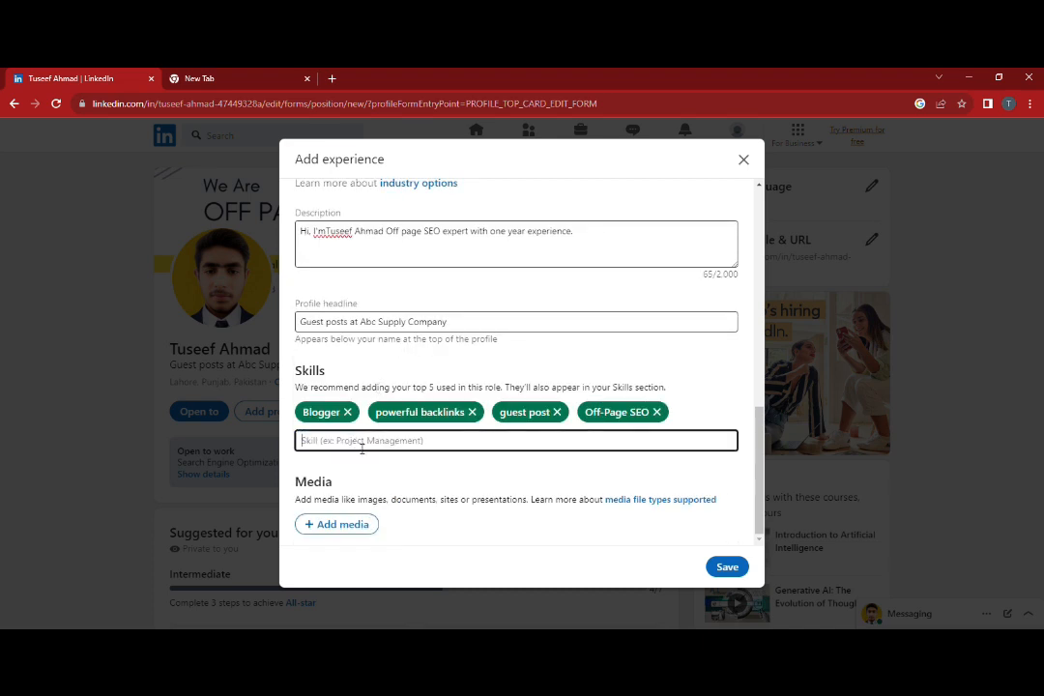
pyautogui.write('backlink')
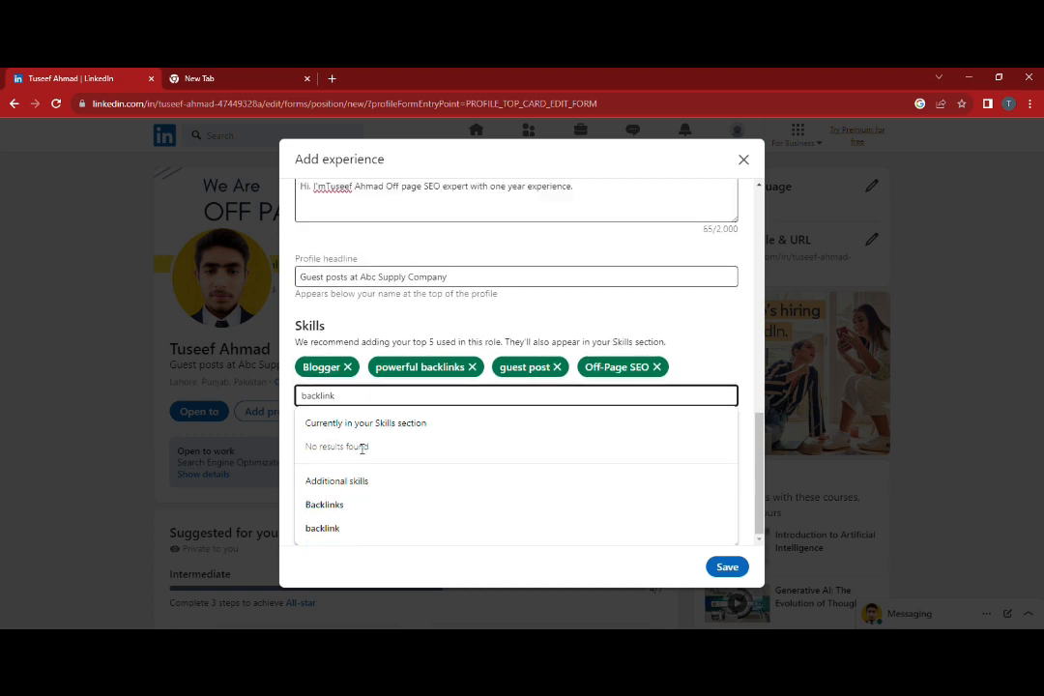
pyautogui.click(364, 511)
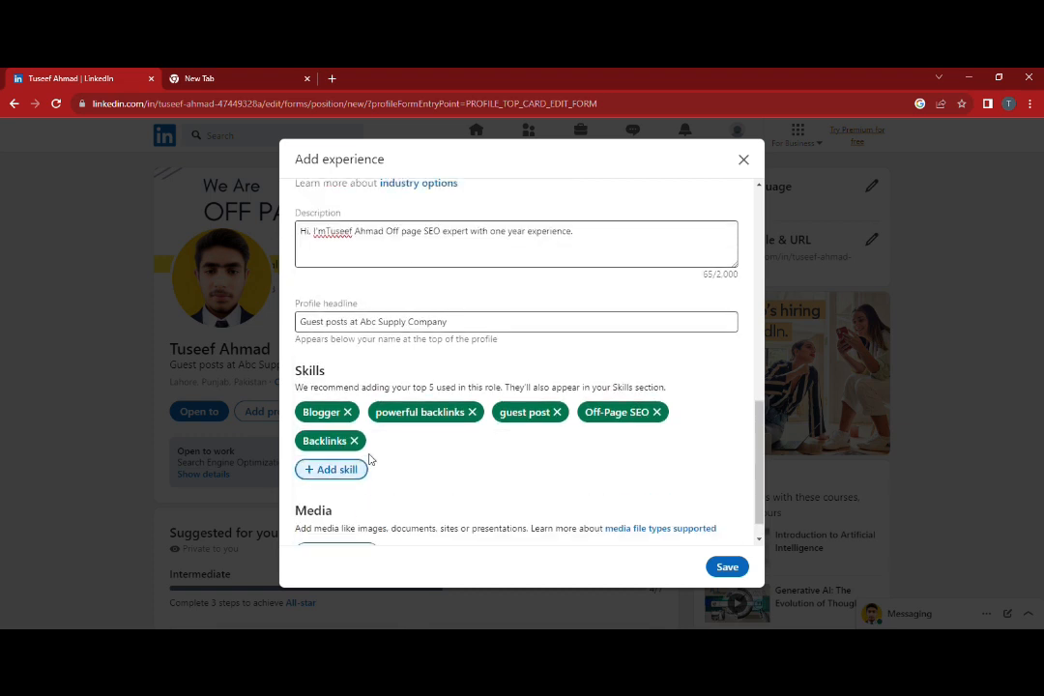
pyautogui.click(358, 468)
pyautogui.write('link')
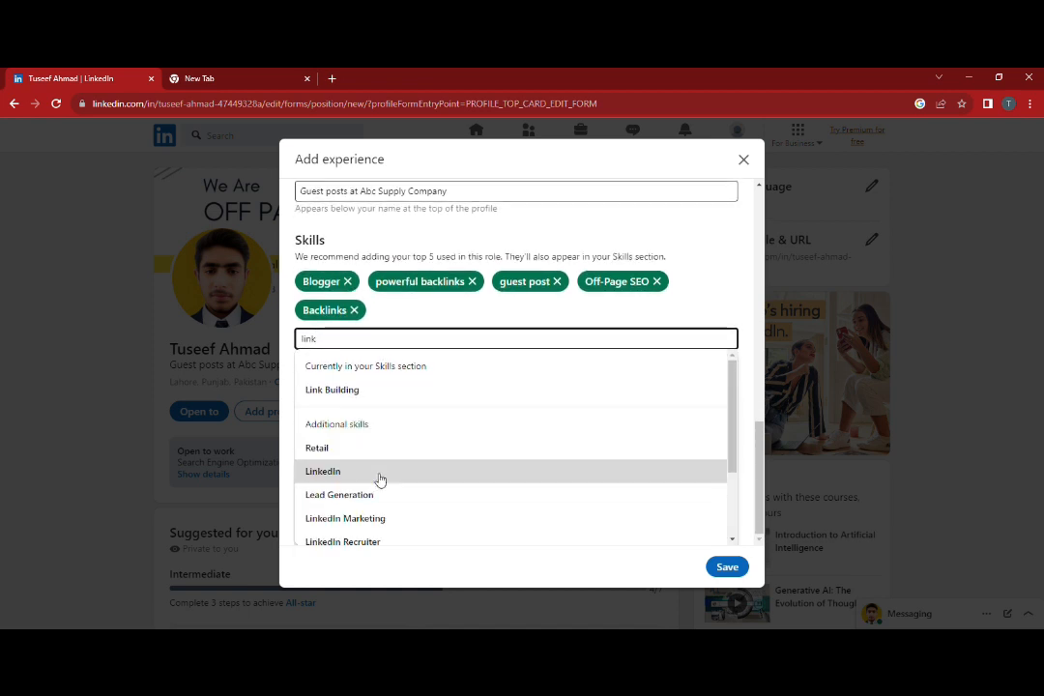
pyautogui.click(392, 393)
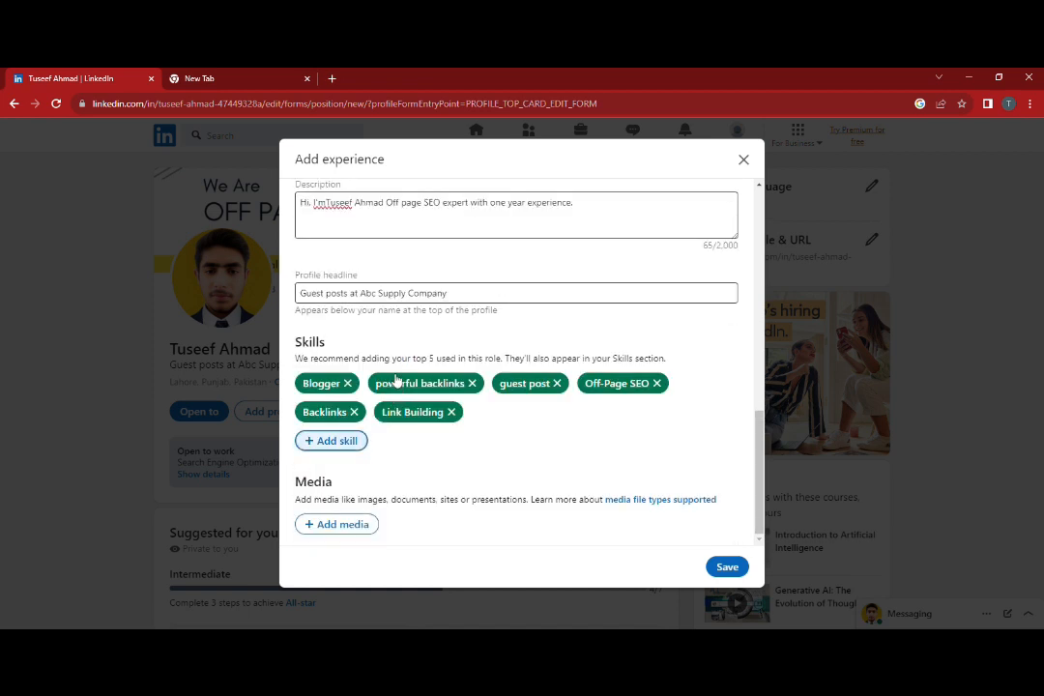
# Add the existing profile skill "youtube video seo" to the position's skills
pyautogui.click(355, 442)
pyautogui.write('youitube')
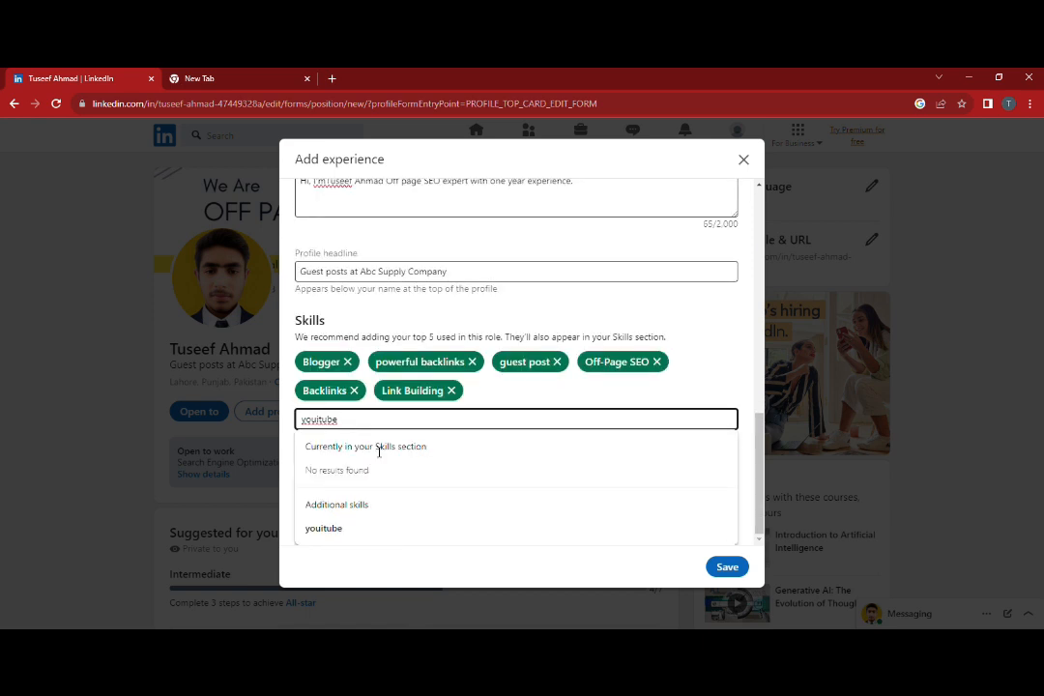
pyautogui.press('Left')
pyautogui.press('Left')
pyautogui.press('Left')
pyautogui.press('Left')
pyautogui.press('BackSpace')
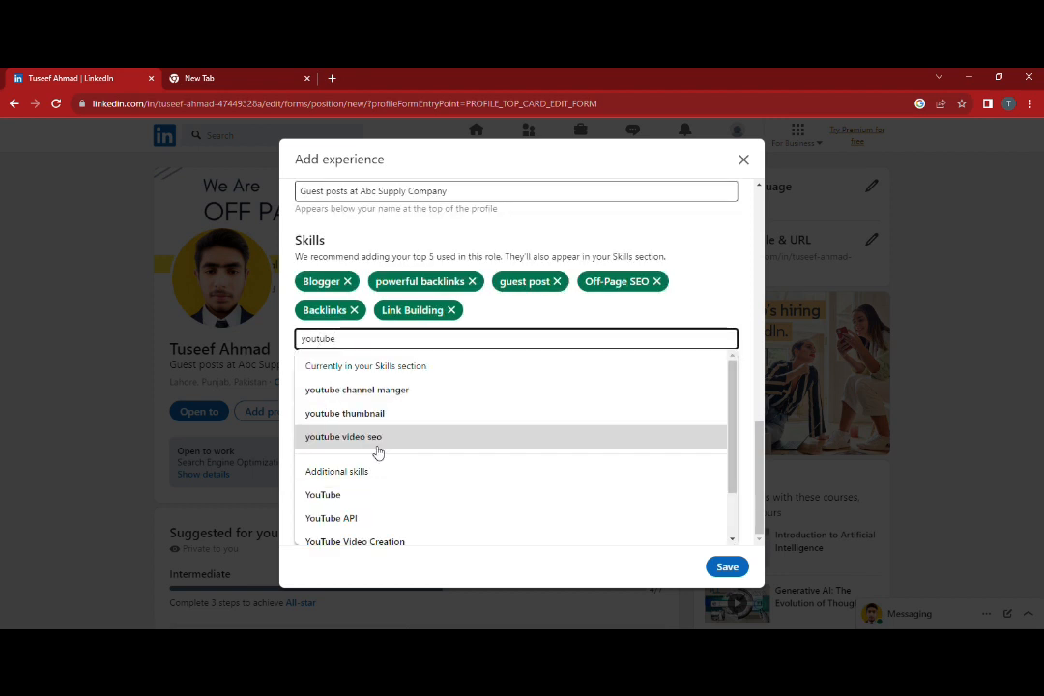
pyautogui.click(377, 452)
# Add the existing profile skill "youtube thumbnail" to the position's skills
pyautogui.click(359, 448)
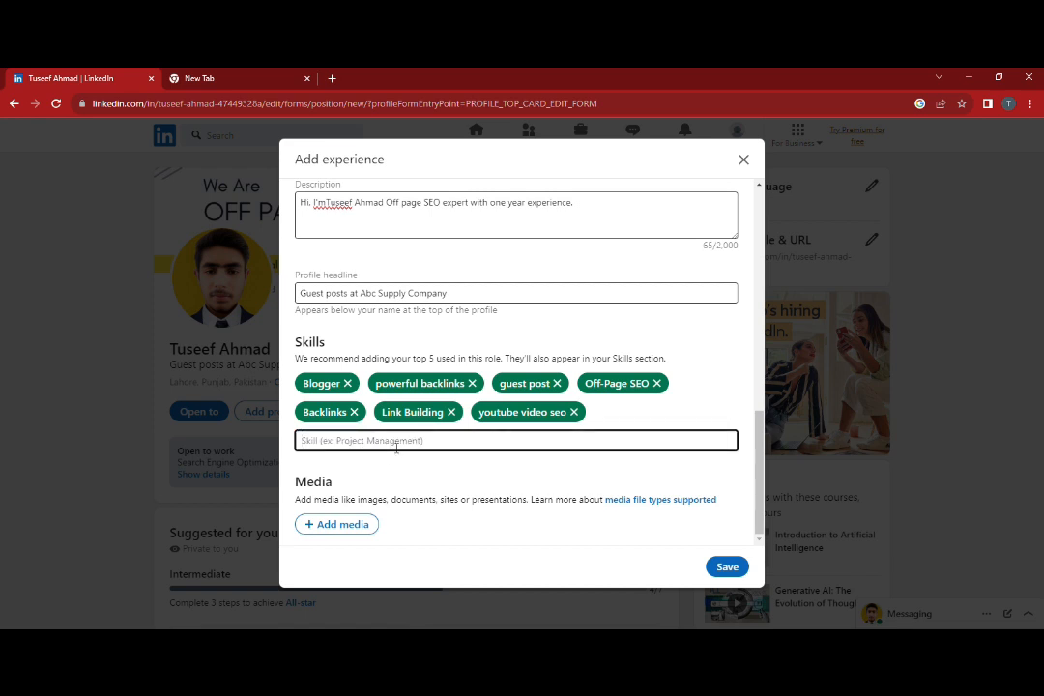
pyautogui.write('youtube')
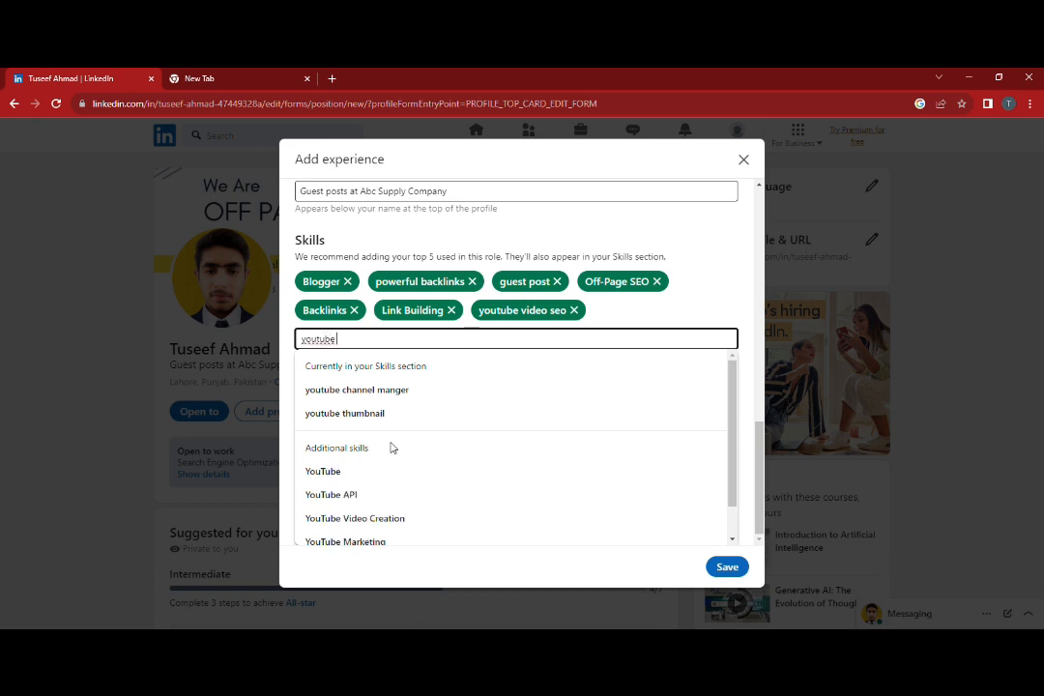
pyautogui.write(' thu')
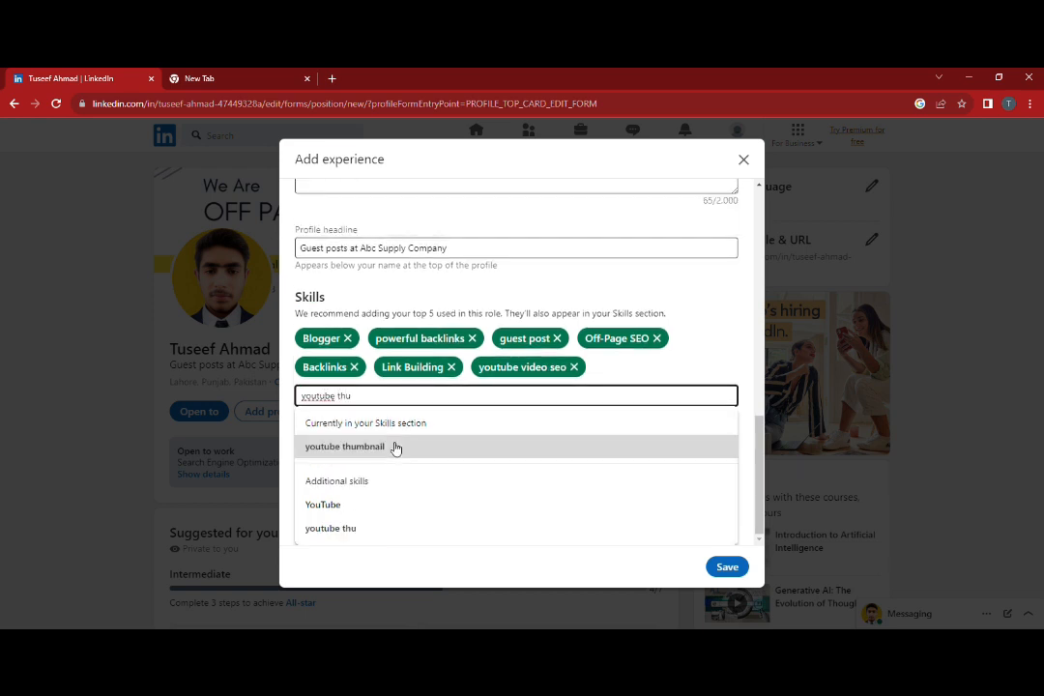
pyautogui.click(396, 447)
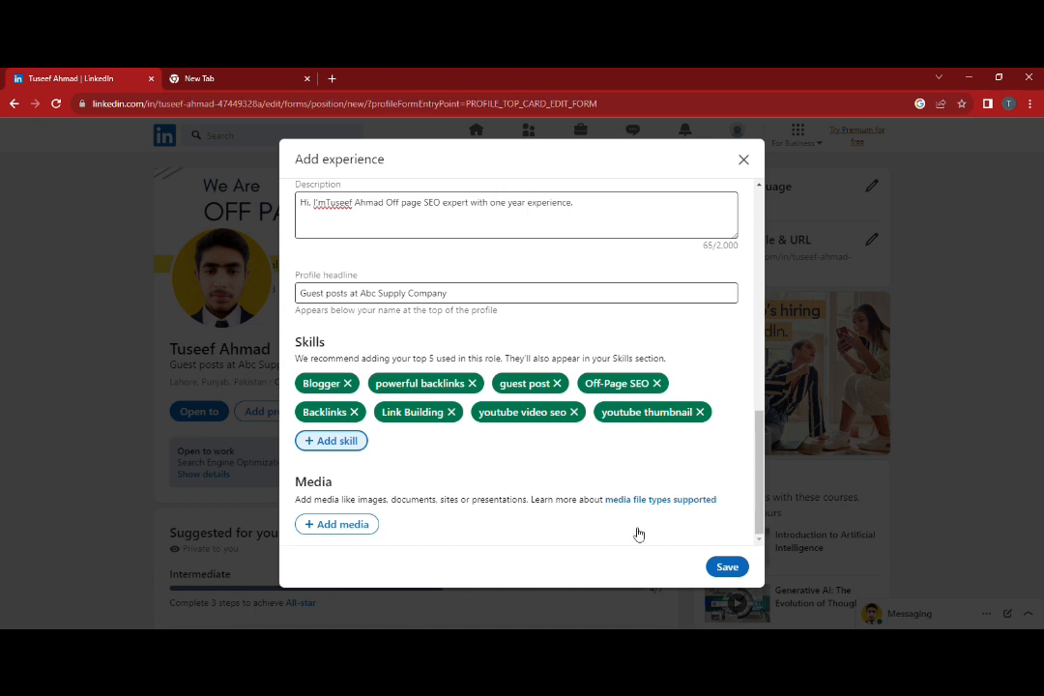
# Try to save the position and consult the help article on industry options
pyautogui.click(735, 566)
pyautogui.scroll(1, 403, 396)
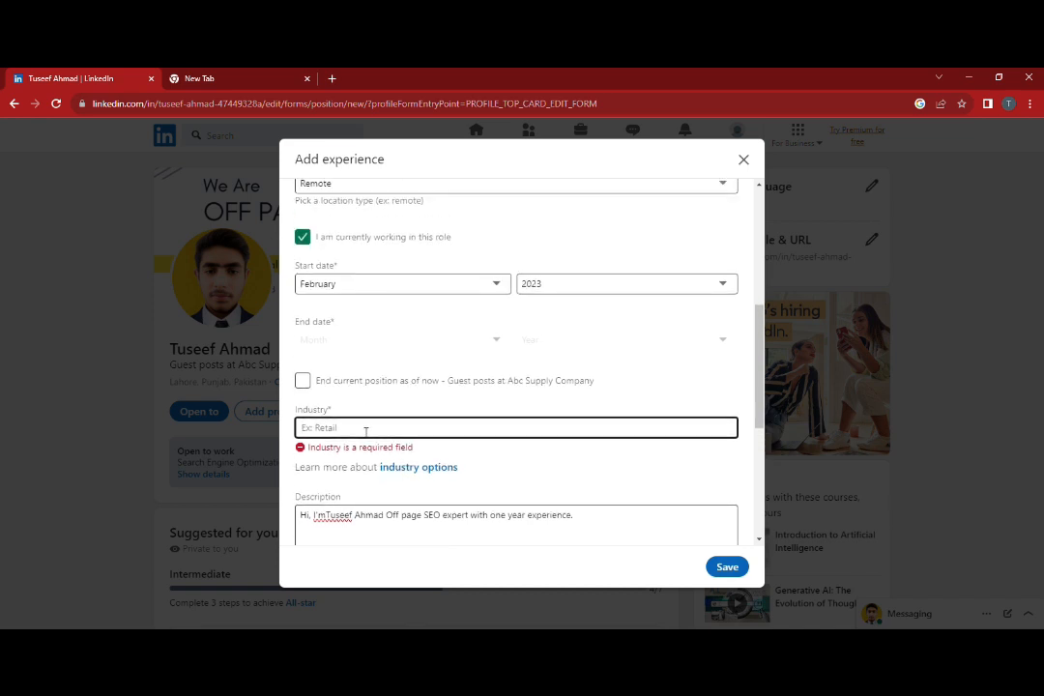
pyautogui.click(412, 469)
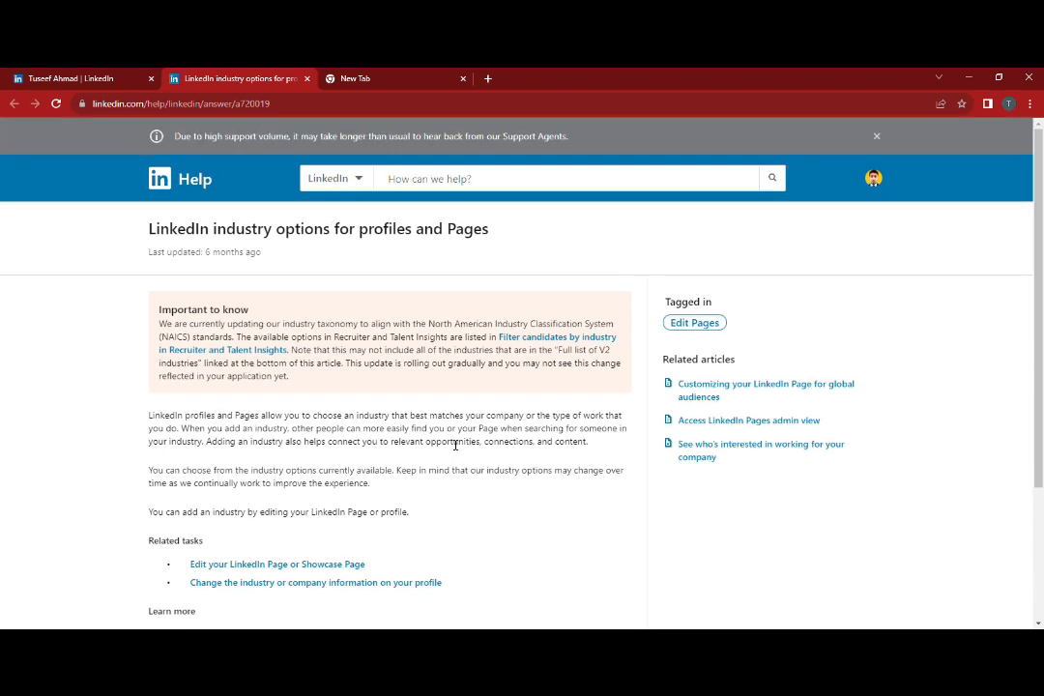
pyautogui.click(306, 79)
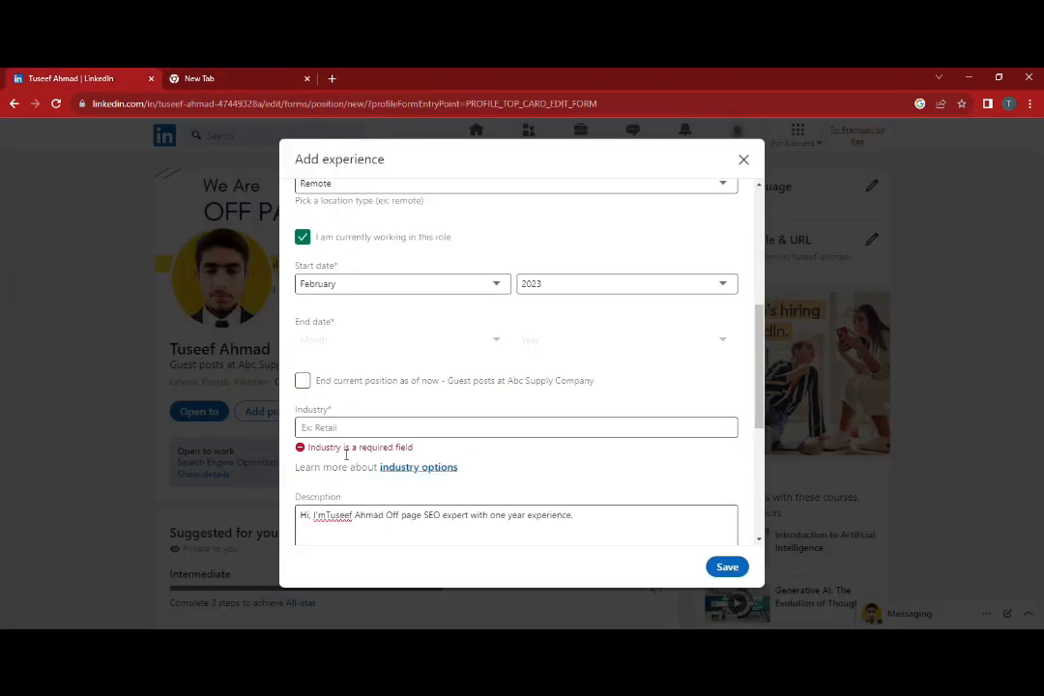
# Set the position's industry to Digital Accessibility Services and save the position
pyautogui.write('A')
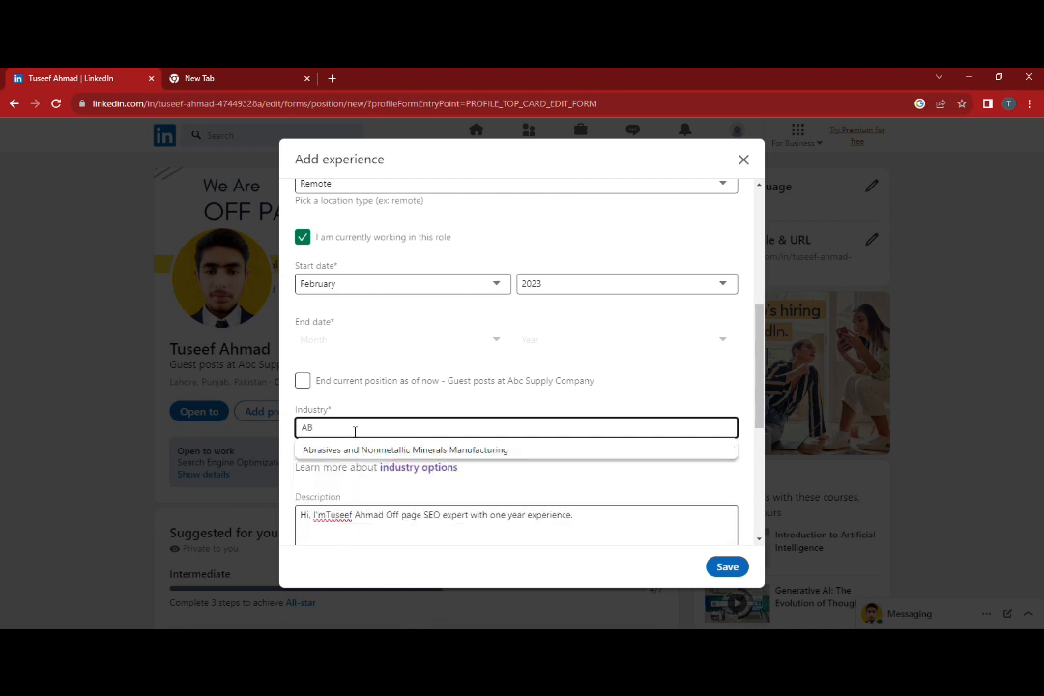
pyautogui.press('BackSpace')
pyautogui.write('digital')
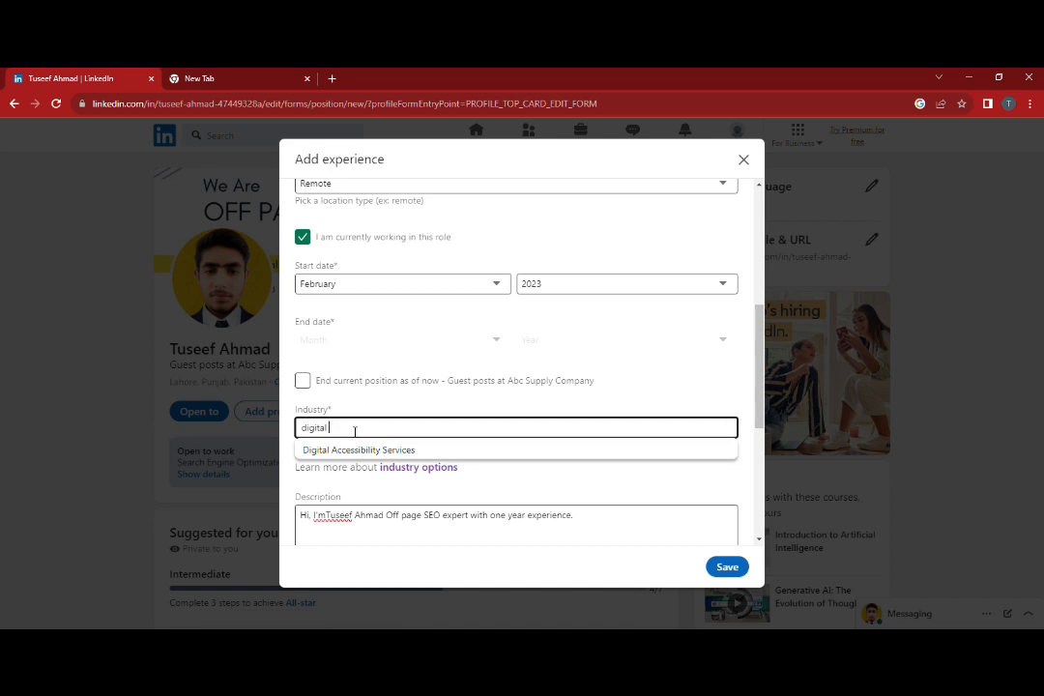
pyautogui.click(380, 449)
pyautogui.scroll(-3, 586, 475)
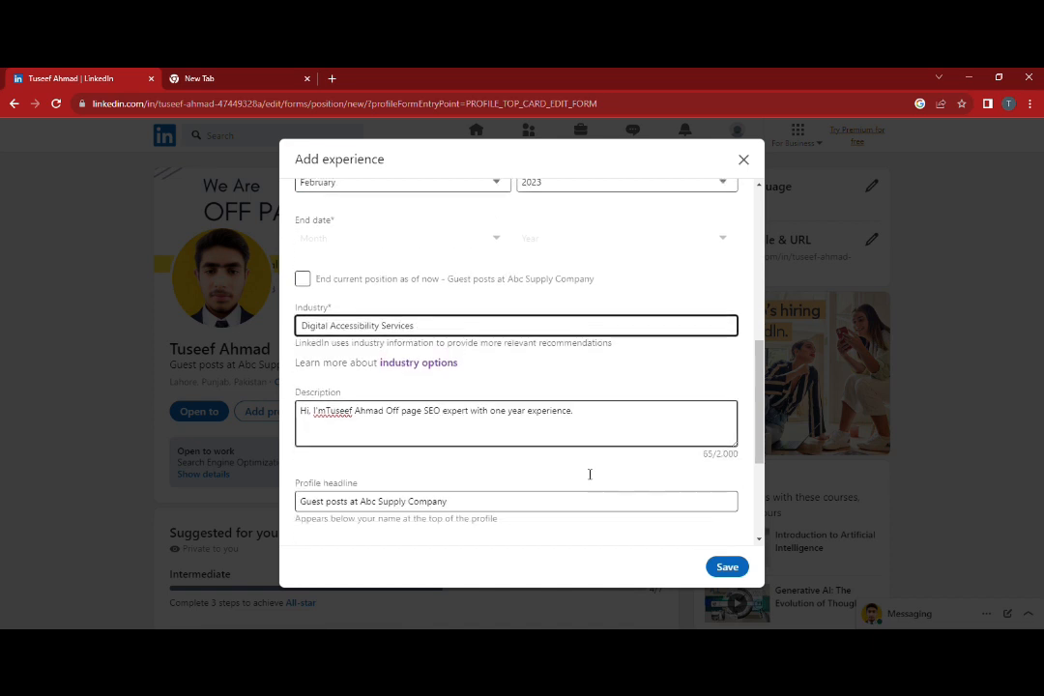
pyautogui.scroll(3, 417, 438)
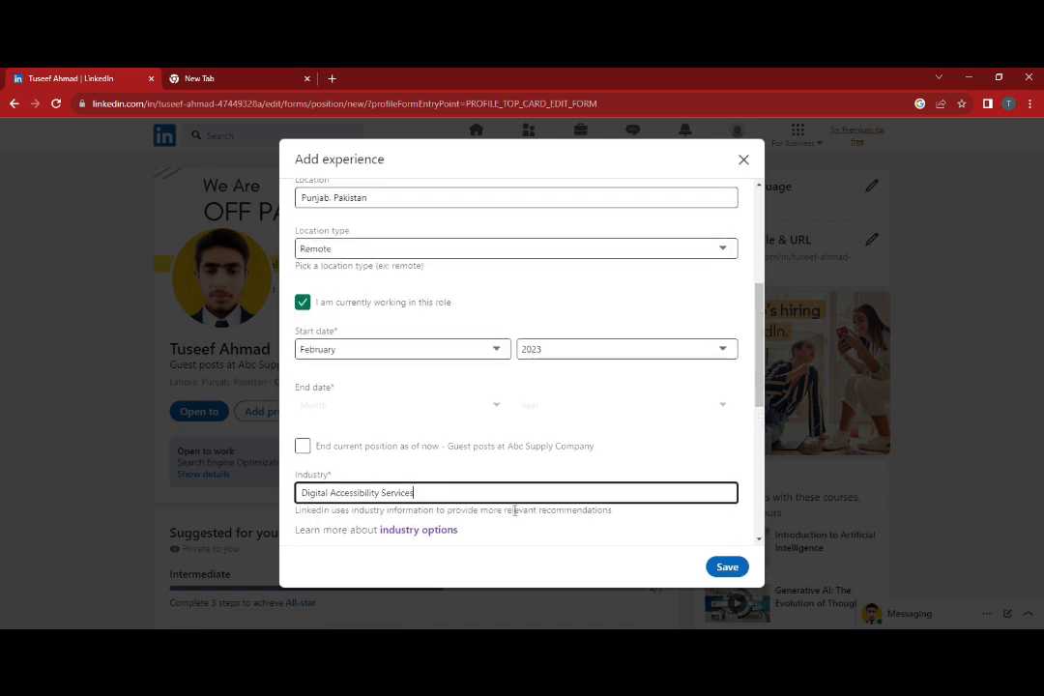
pyautogui.scroll(-5, 519, 521)
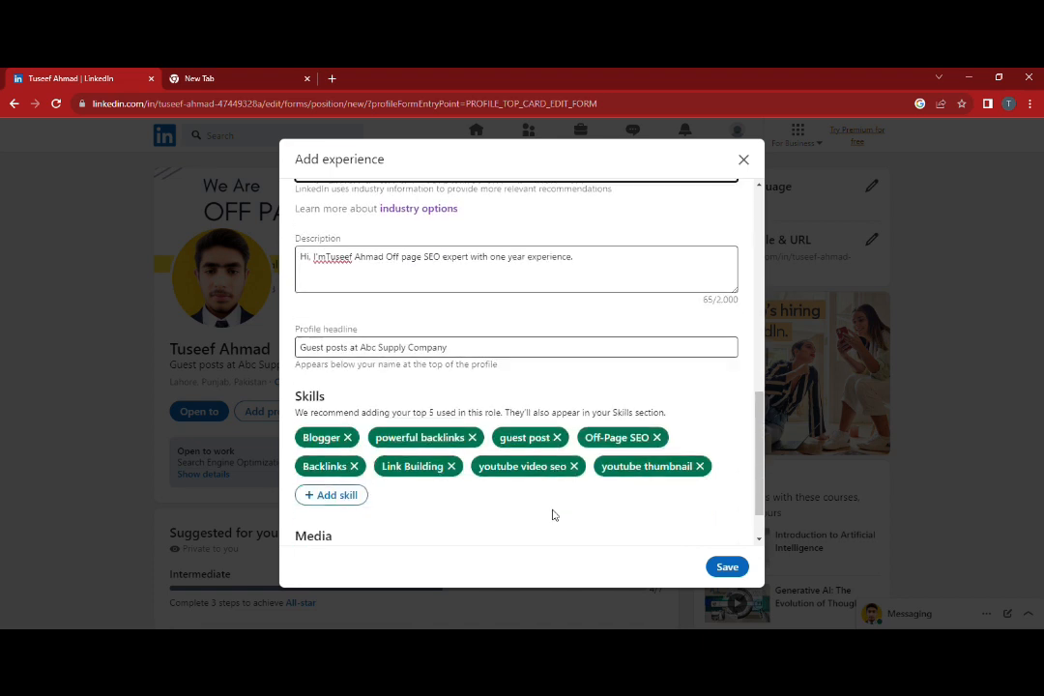
pyautogui.click(727, 566)
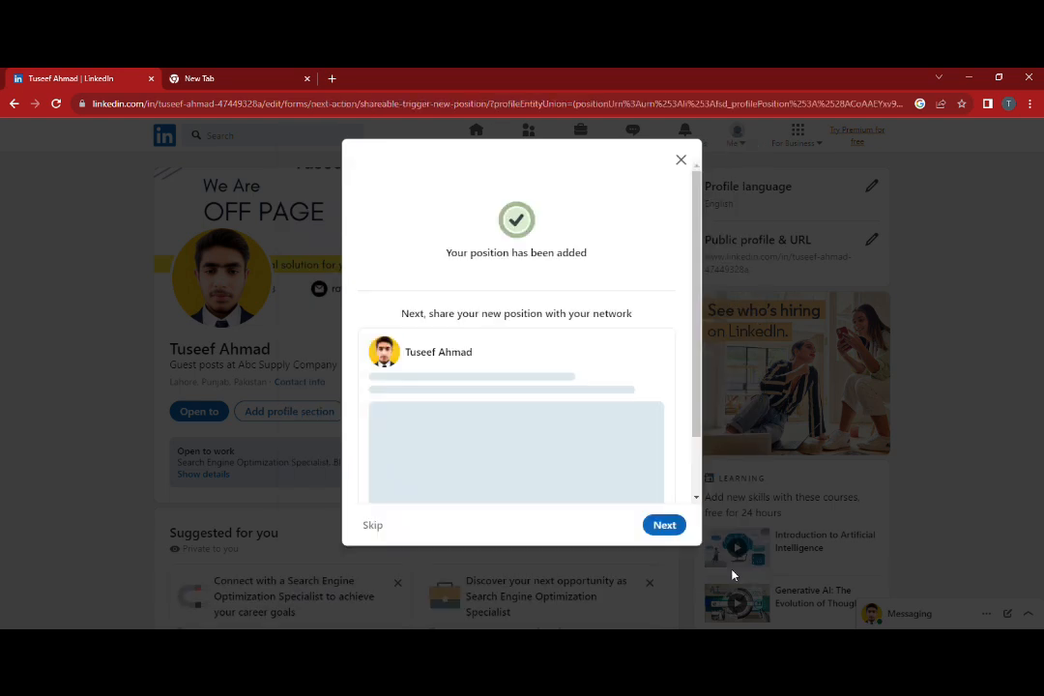
# Correct "paghe" to "page" in the new position's announcement and publish the post to the network
pyautogui.click(672, 529)
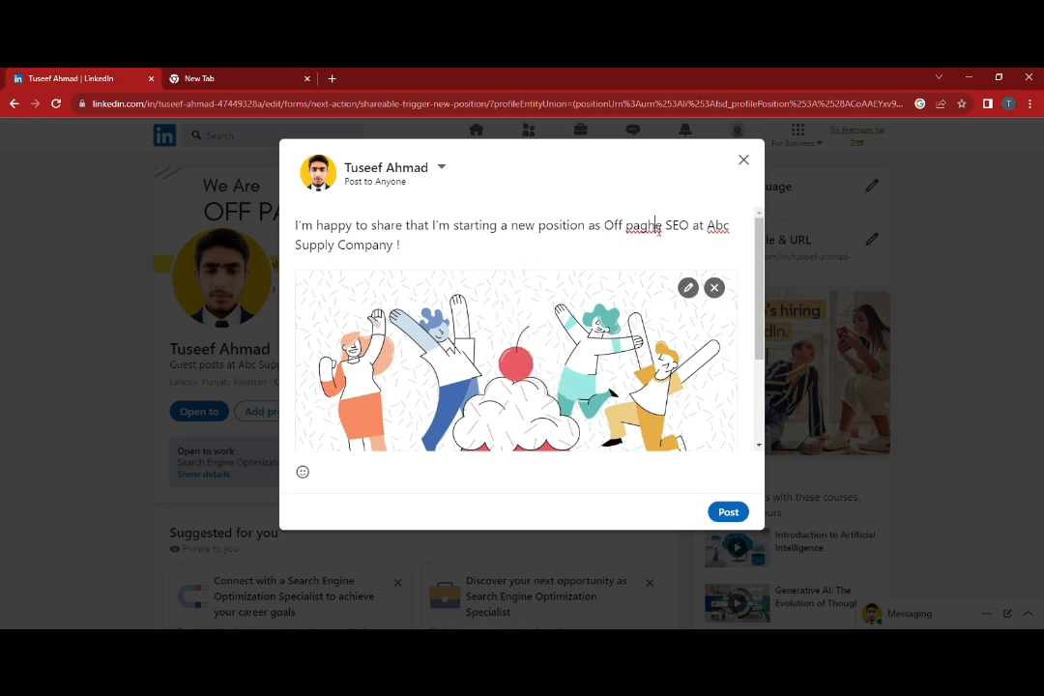
pyautogui.press('BackSpace')
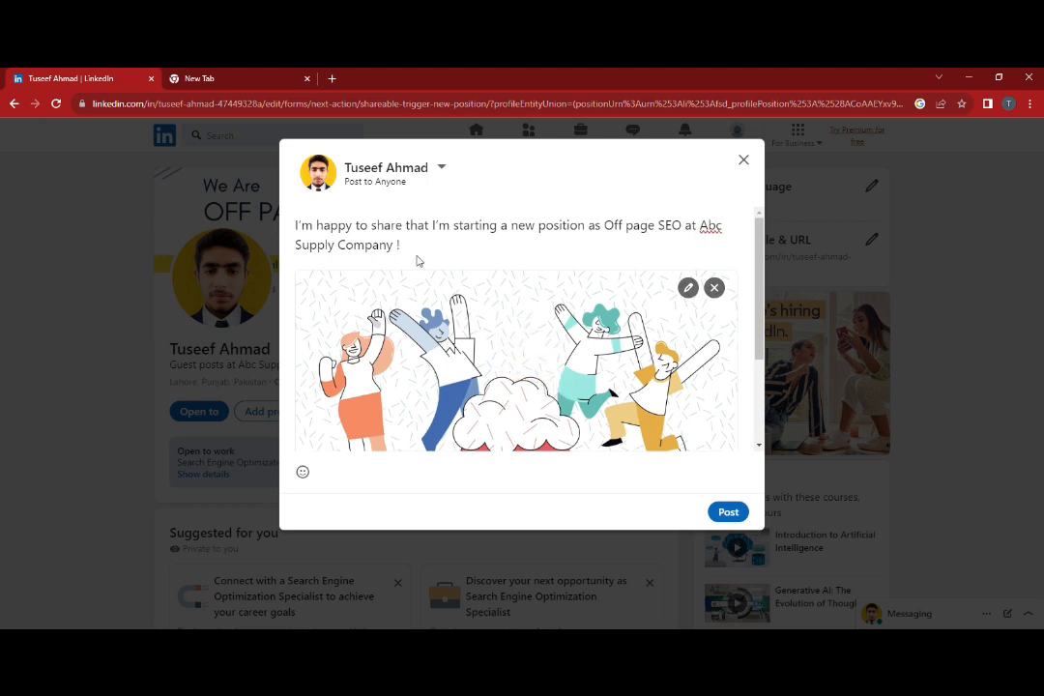
pyautogui.click(728, 511)
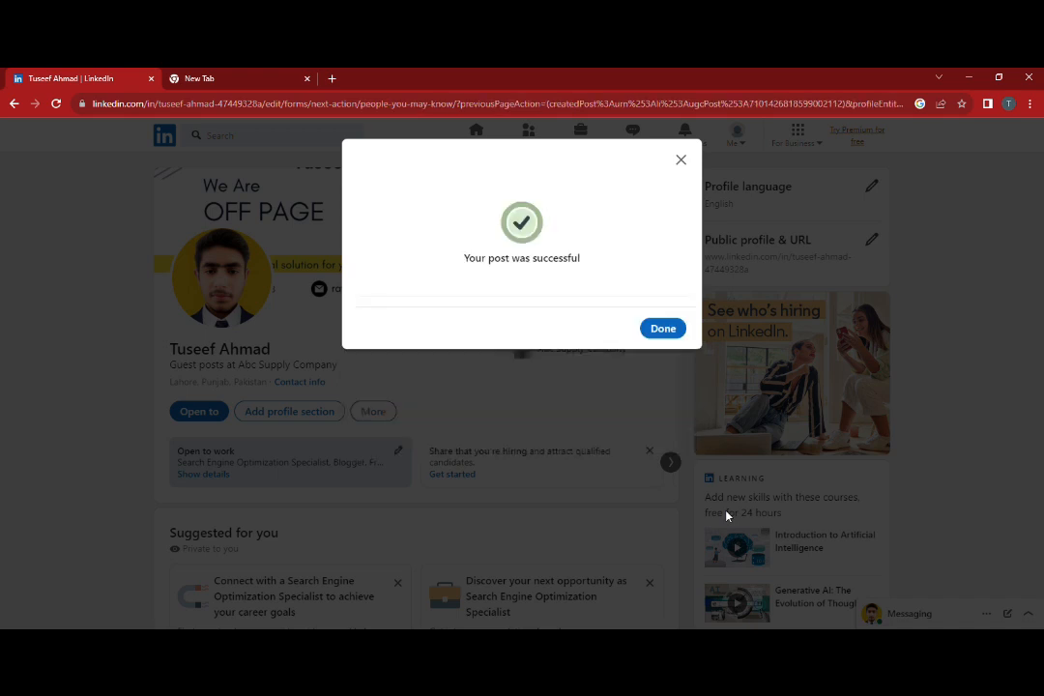
pyautogui.click(663, 328)
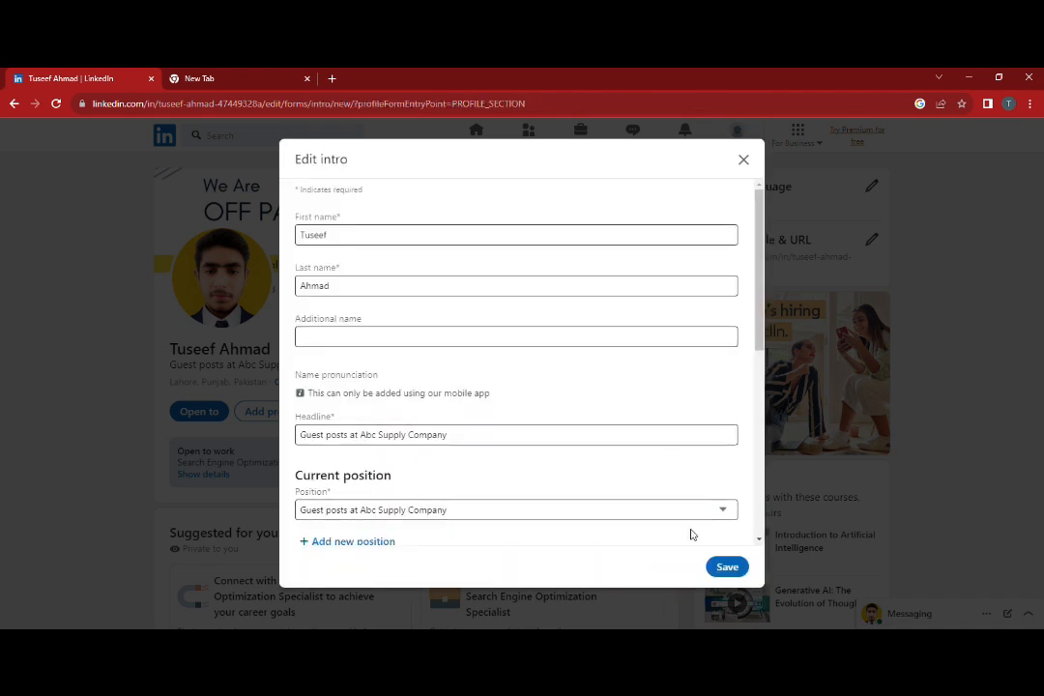
# Review the intro details, try to save them without an industry, and close the form
pyautogui.scroll(-1, 651, 478)
pyautogui.scroll(1, 651, 477)
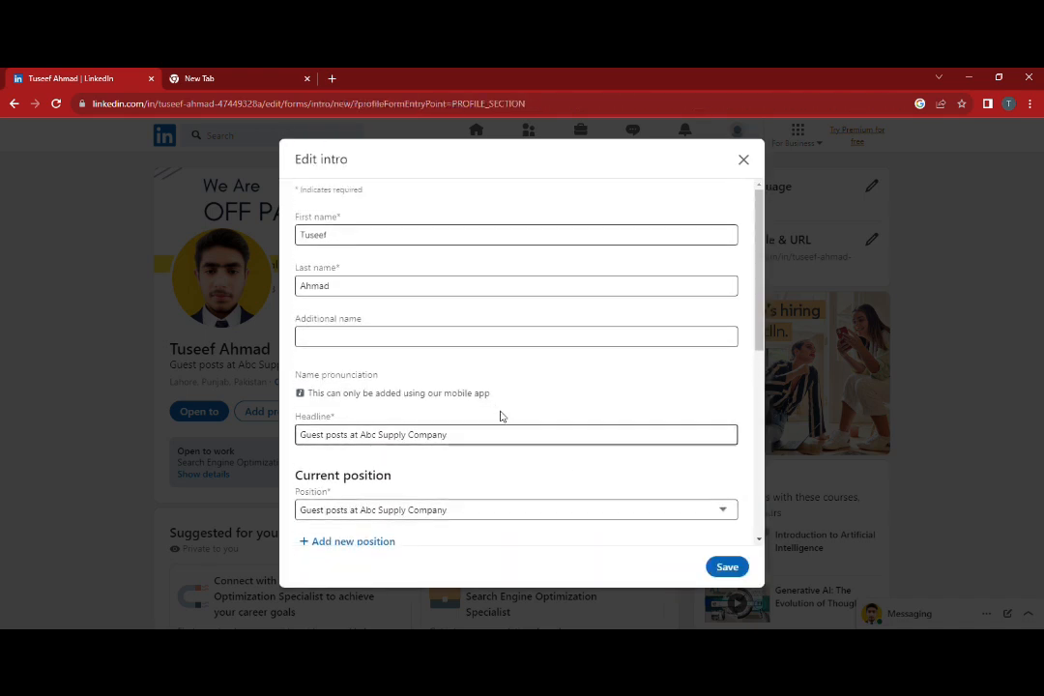
pyautogui.scroll(-3, 473, 392)
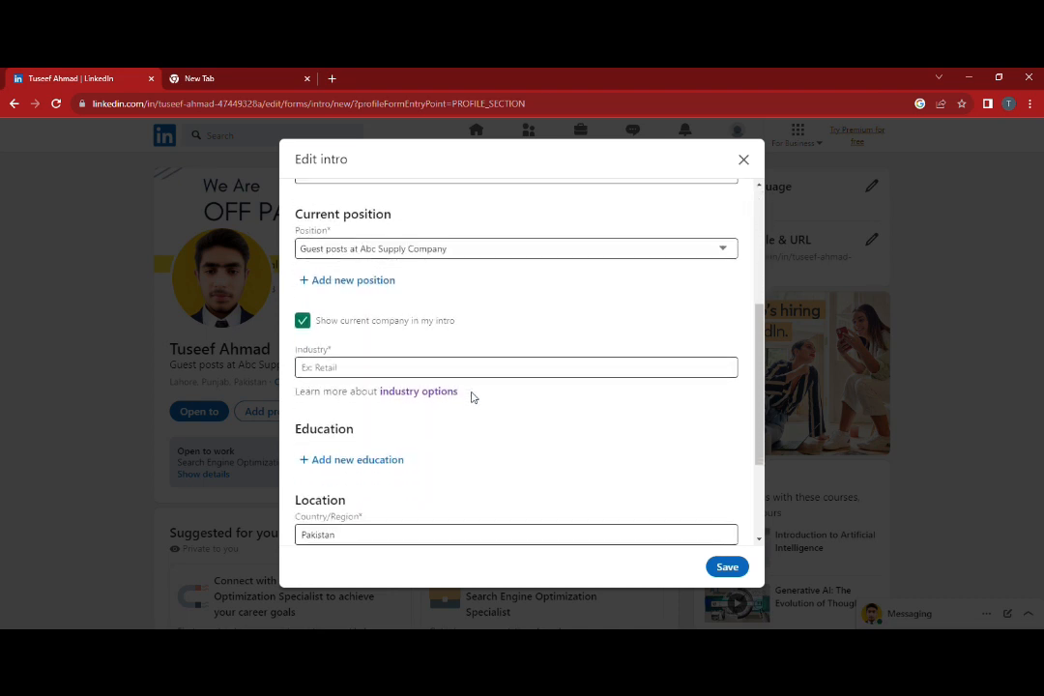
pyautogui.scroll(-2, 473, 396)
pyautogui.scroll(1, 599, 503)
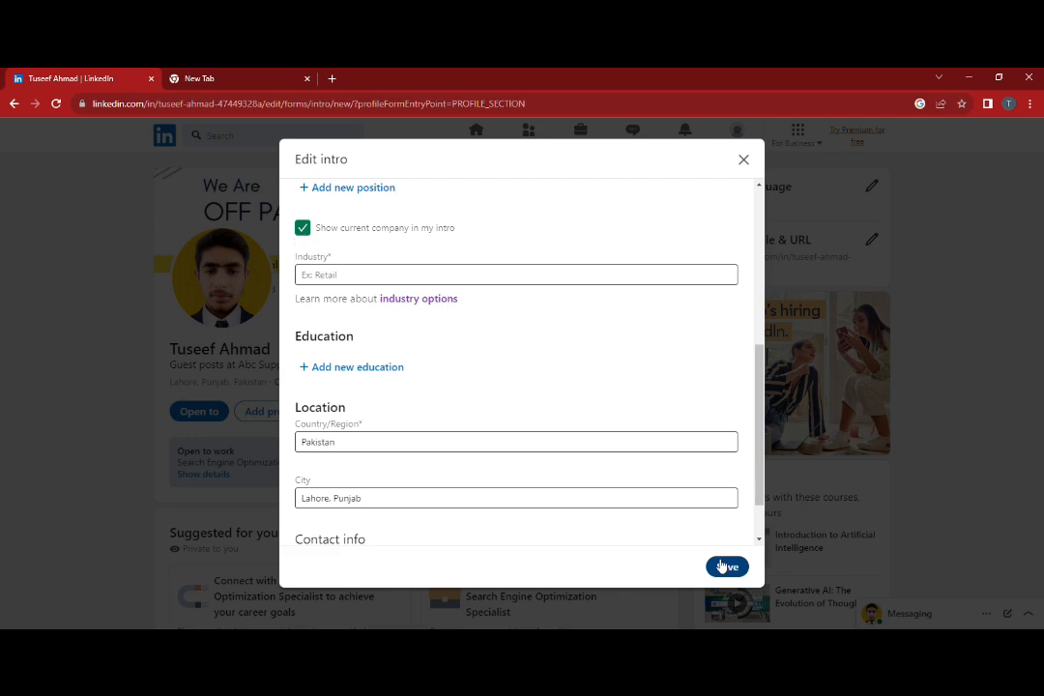
pyautogui.click(725, 566)
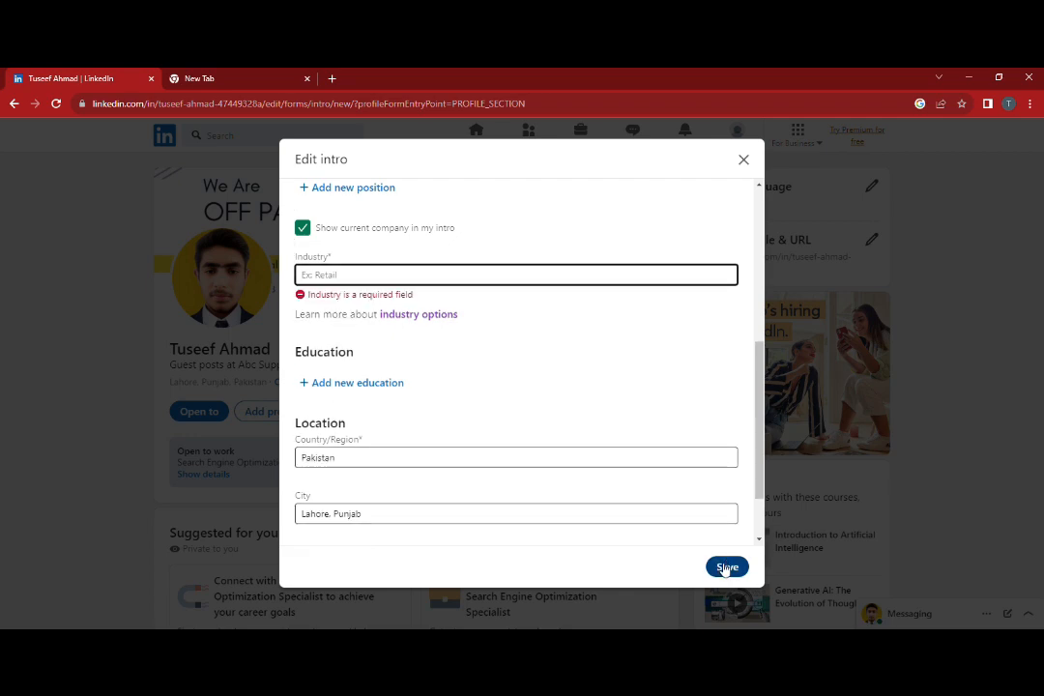
pyautogui.click(744, 160)
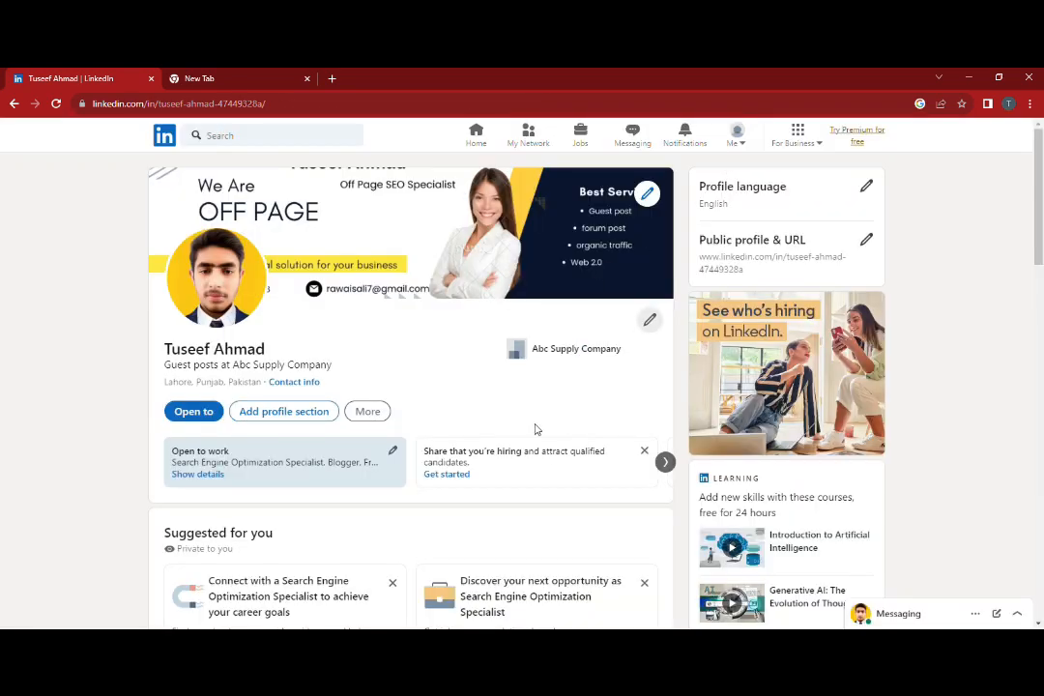
# Like the new-position announcement in the profile's full activity list, then return to the profile and dismiss the notice about managing posts
pyautogui.scroll(-6, 375, 433)
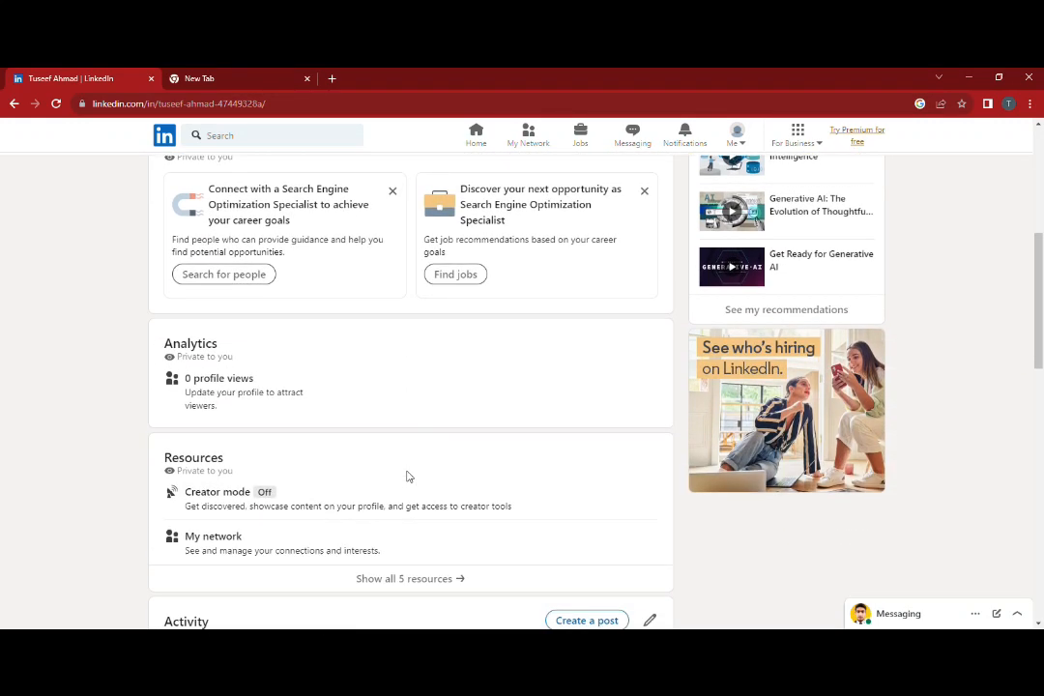
pyautogui.scroll(-4, 407, 475)
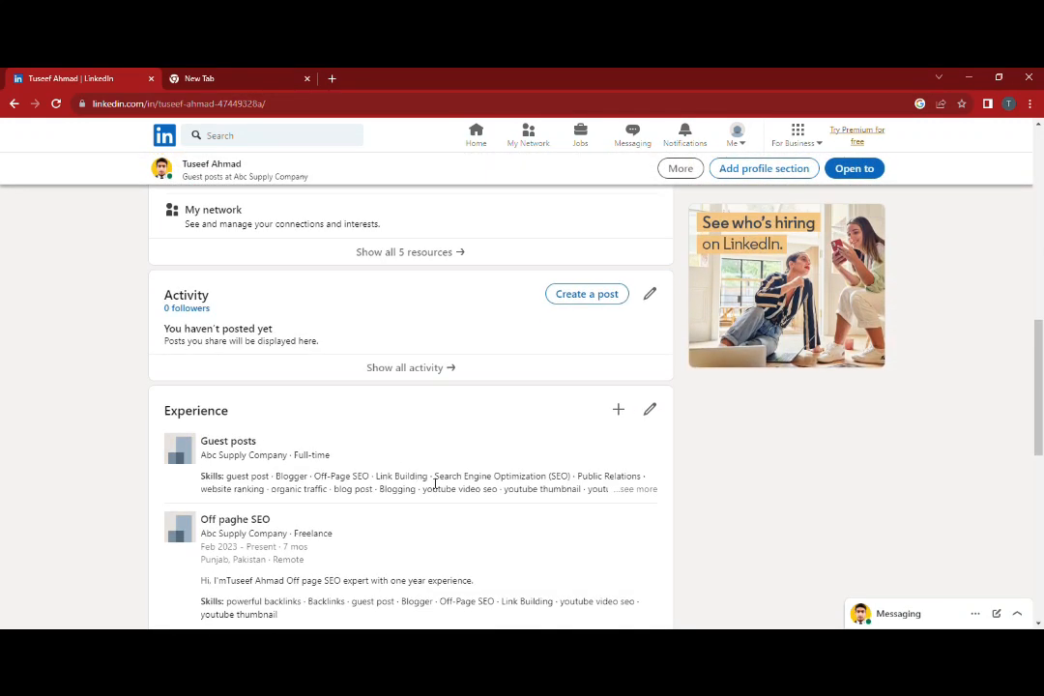
pyautogui.scroll(-1, 436, 484)
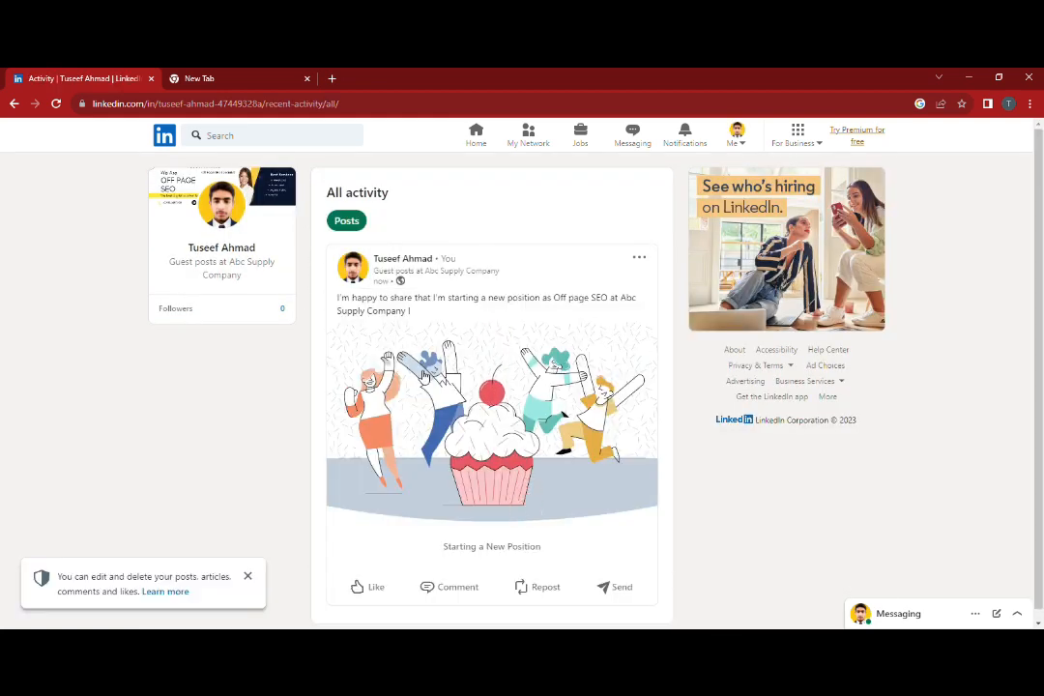
pyautogui.click(370, 588)
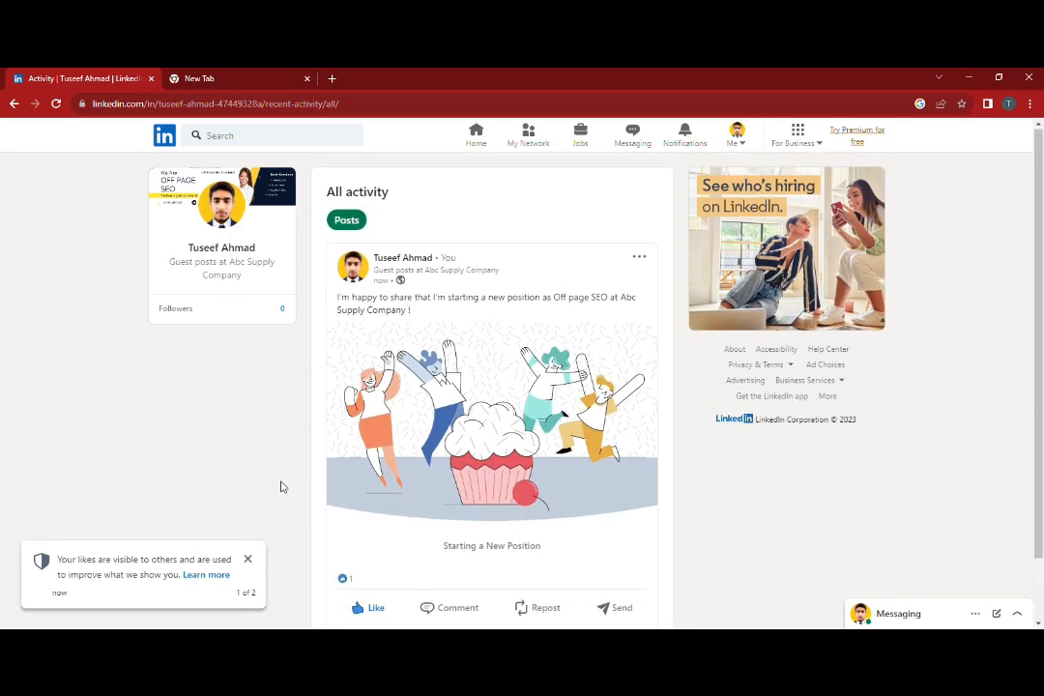
pyautogui.click(14, 103)
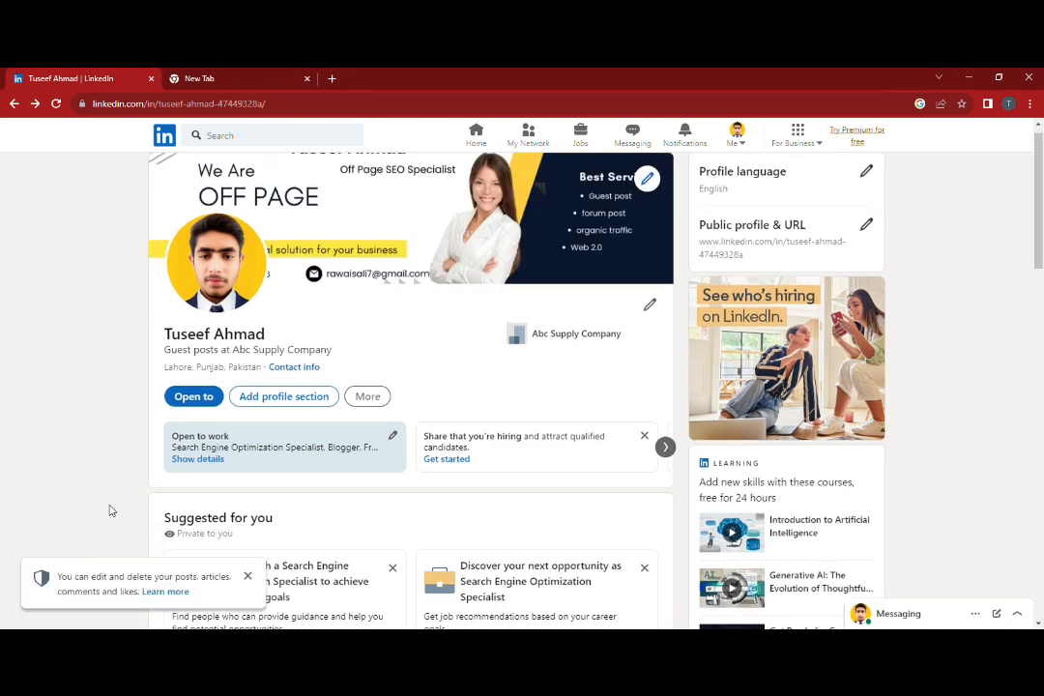
pyautogui.scroll(-2, 123, 511)
pyautogui.scroll(-1, 123, 509)
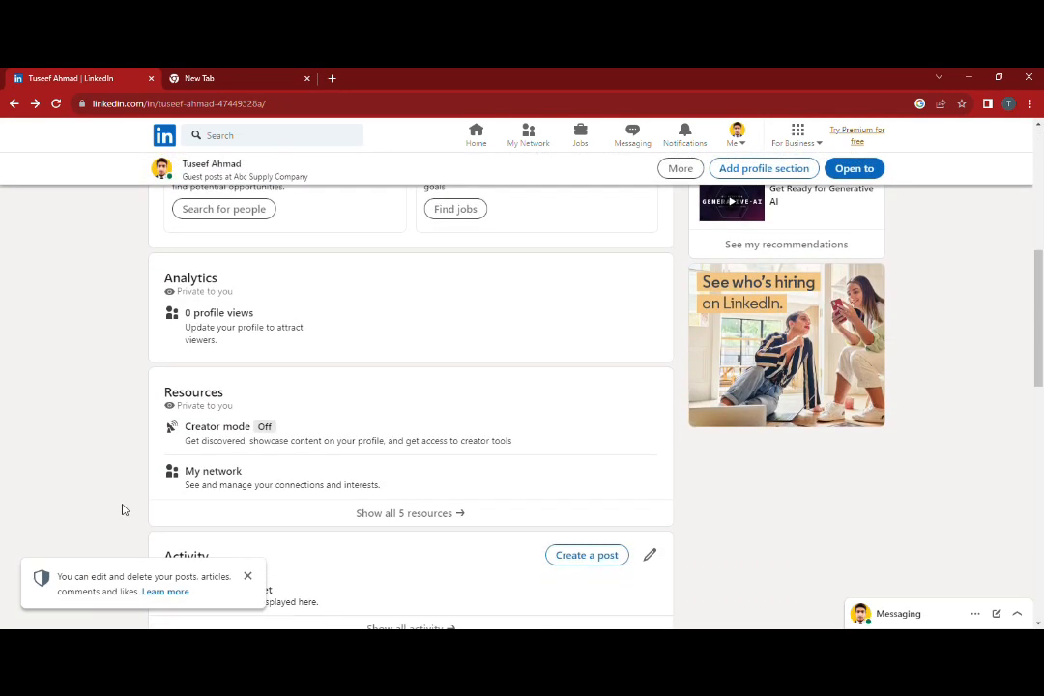
pyautogui.click(247, 575)
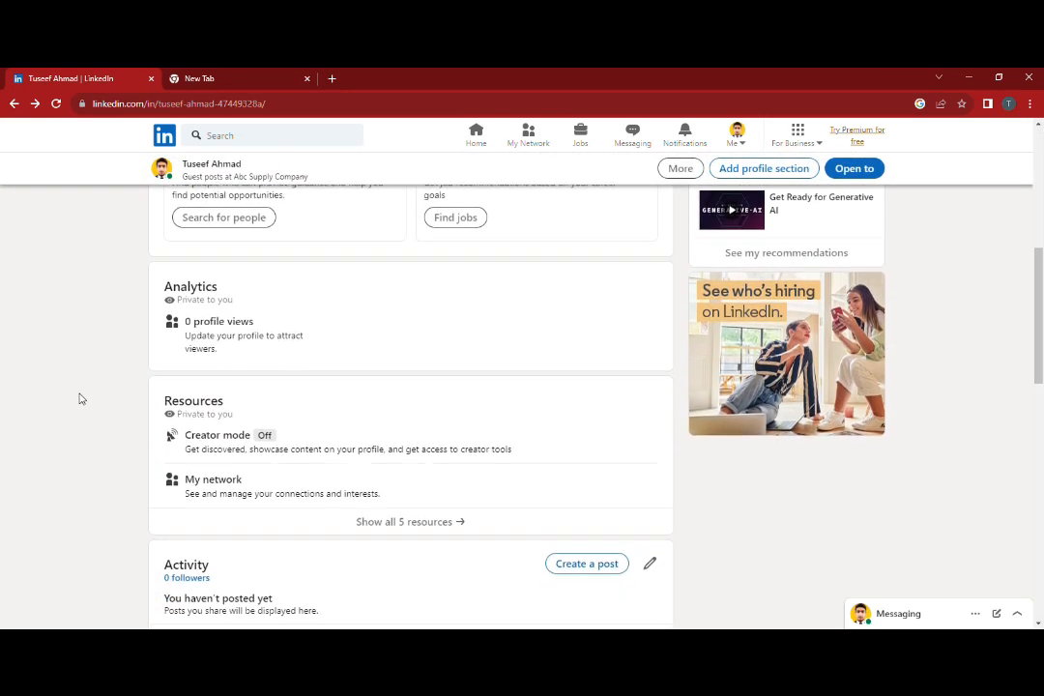
# Correct the freelance position's title to "Off page SEO" in the Experience section, save it and return to the profile
pyautogui.scroll(-3, 91, 396)
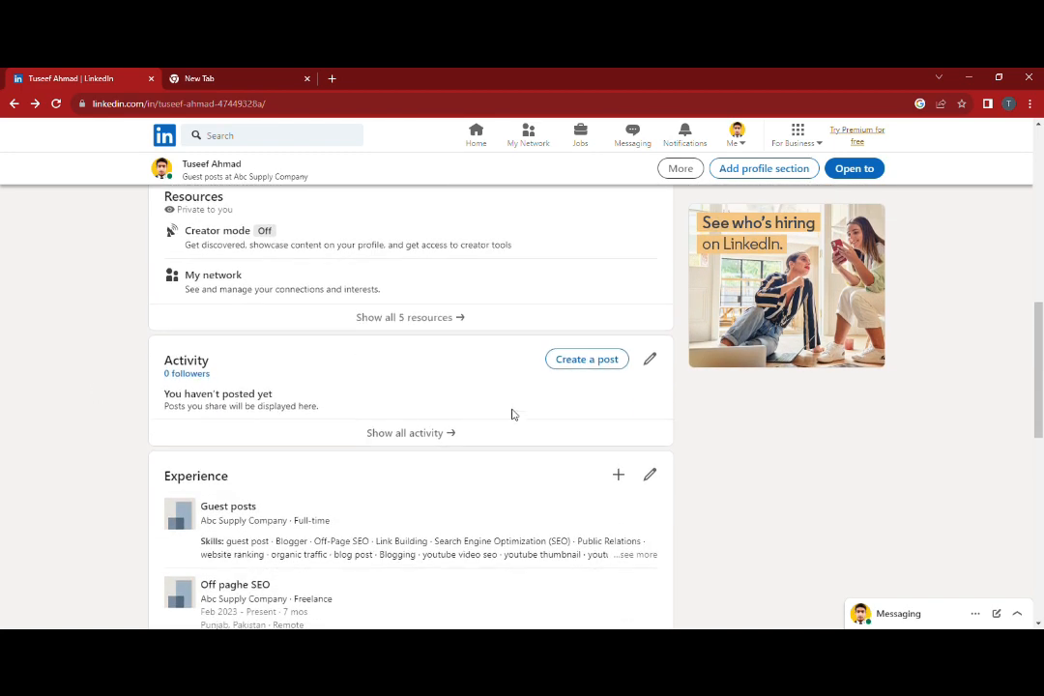
pyautogui.scroll(-2, 555, 388)
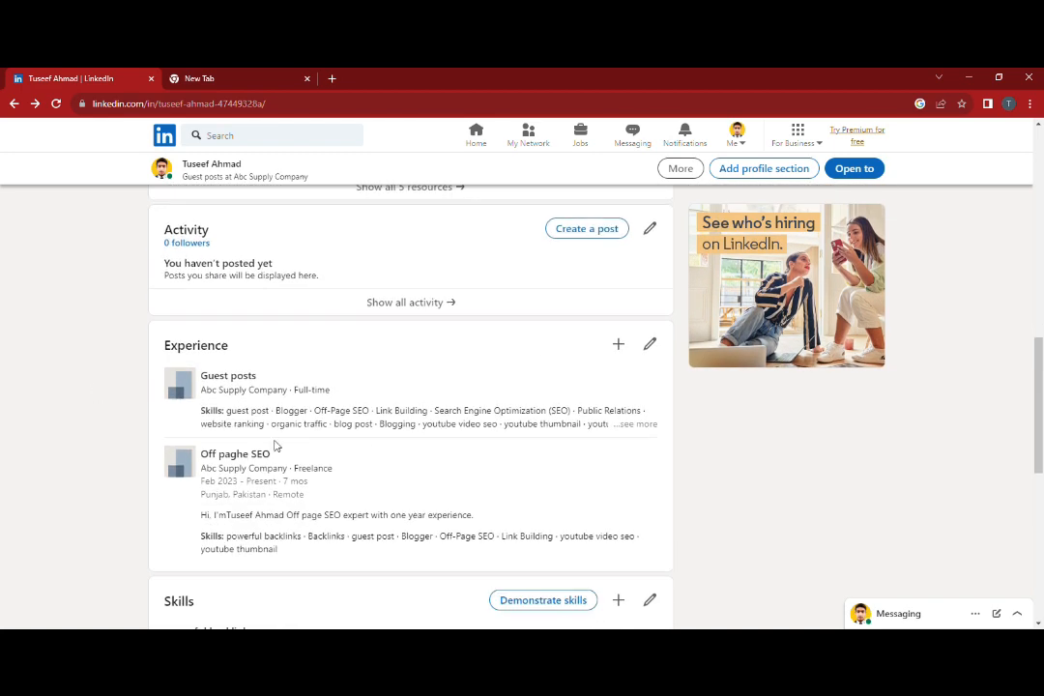
pyautogui.scroll(-1, 242, 399)
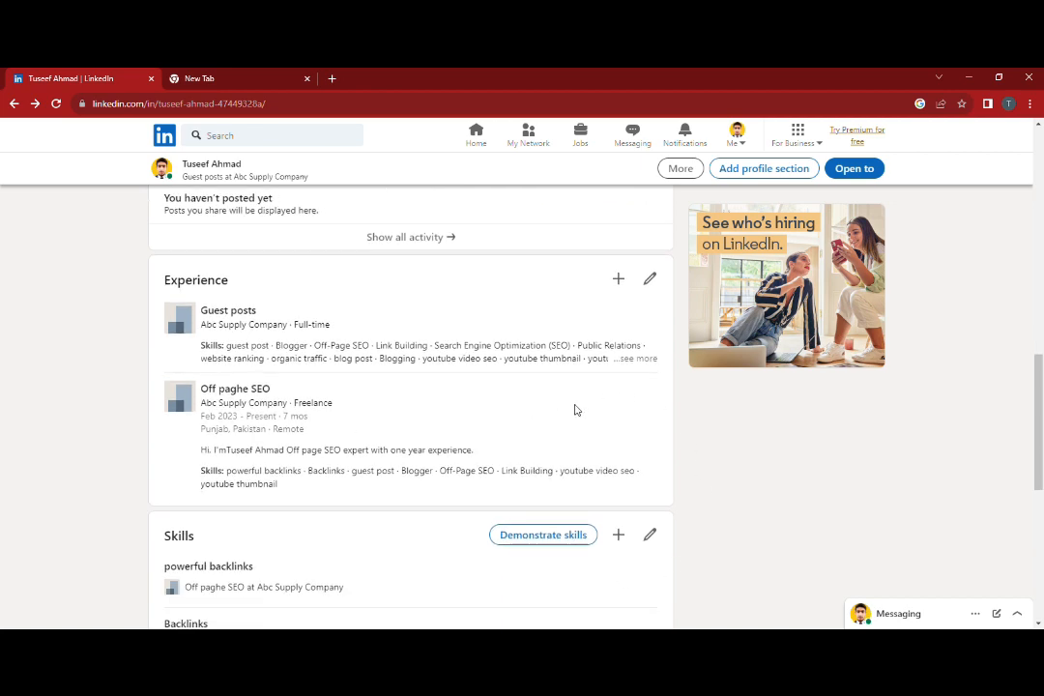
pyautogui.click(661, 282)
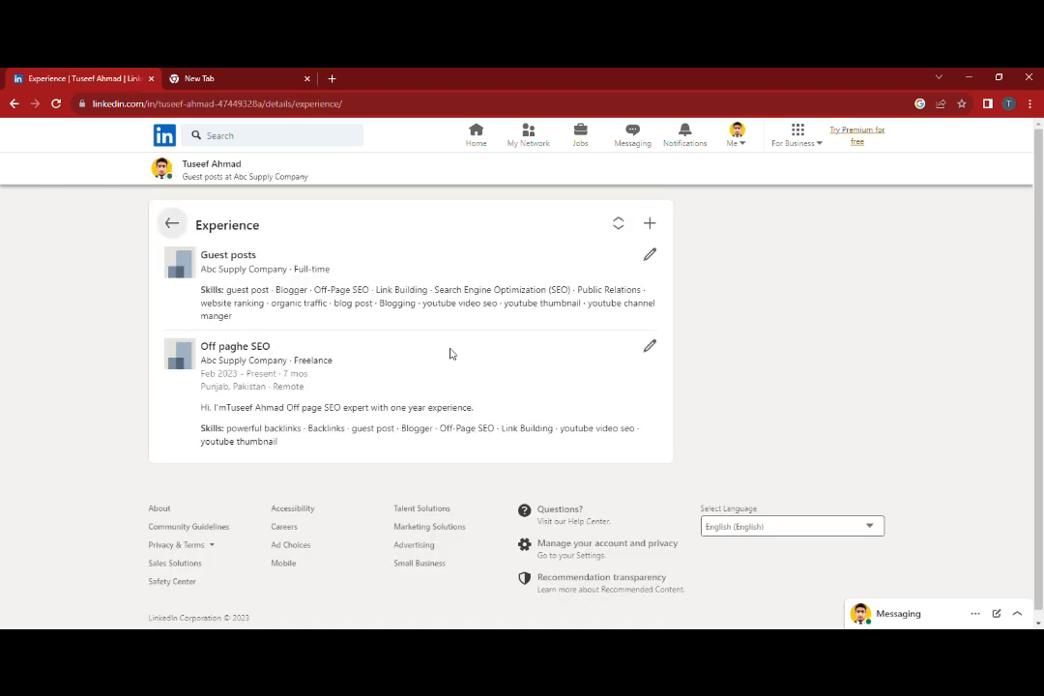
pyautogui.click(650, 345)
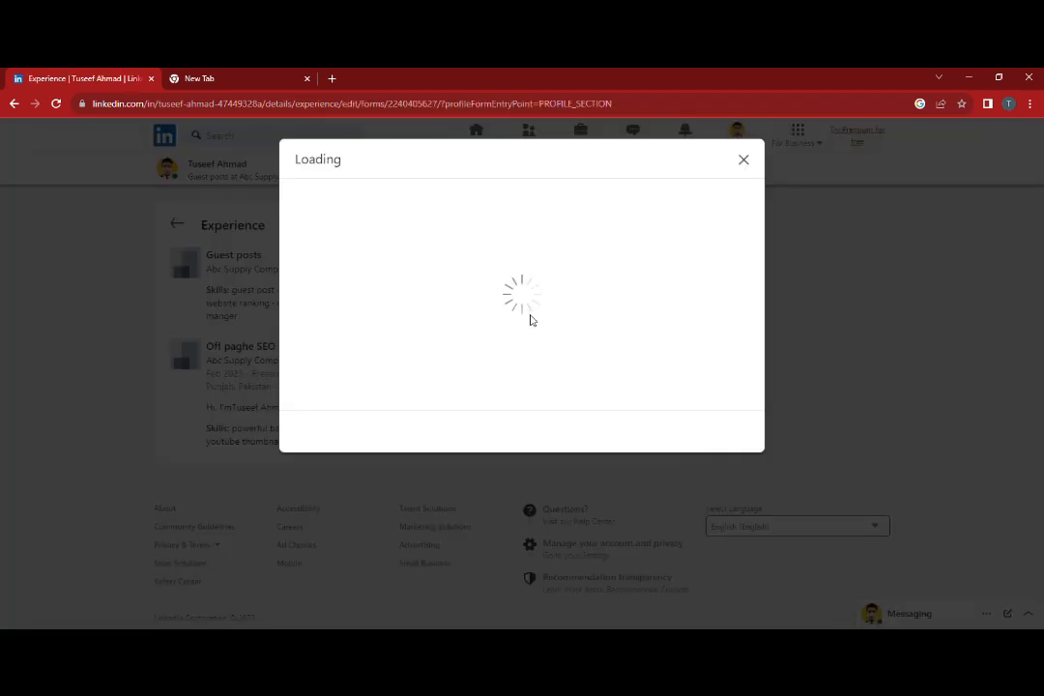
pyautogui.click(343, 305)
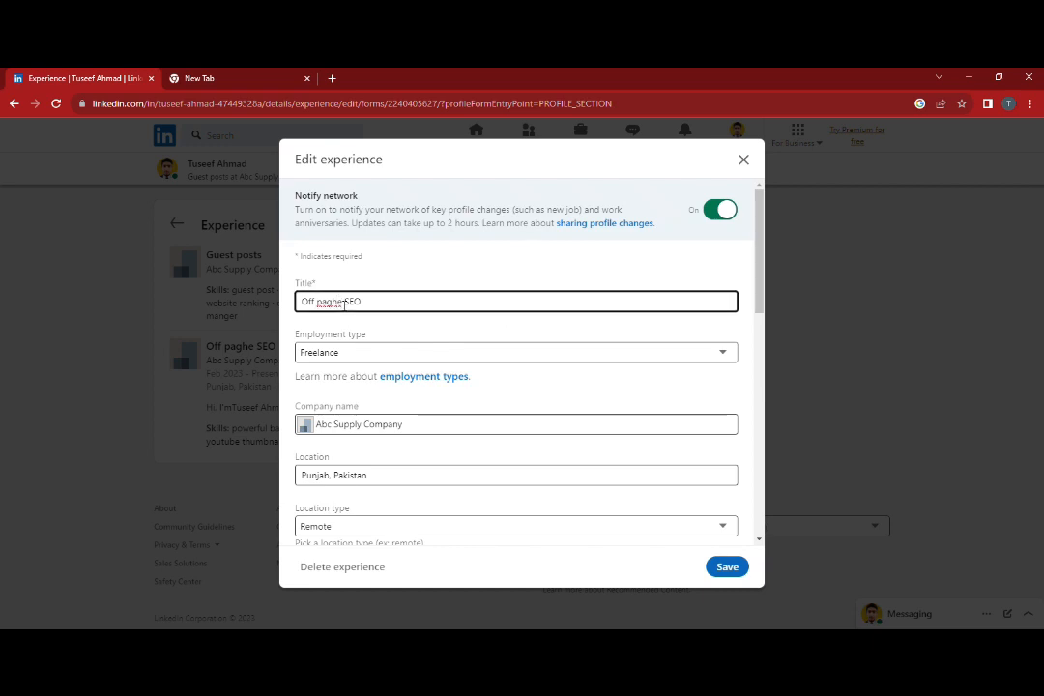
pyautogui.press('BackSpace')
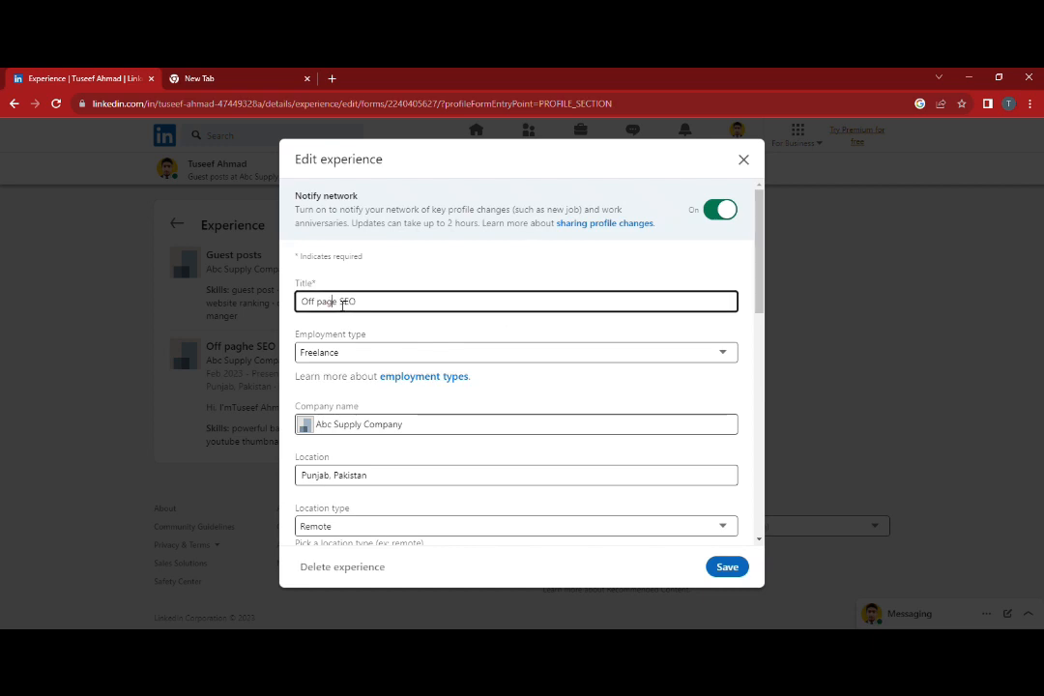
pyautogui.click(729, 566)
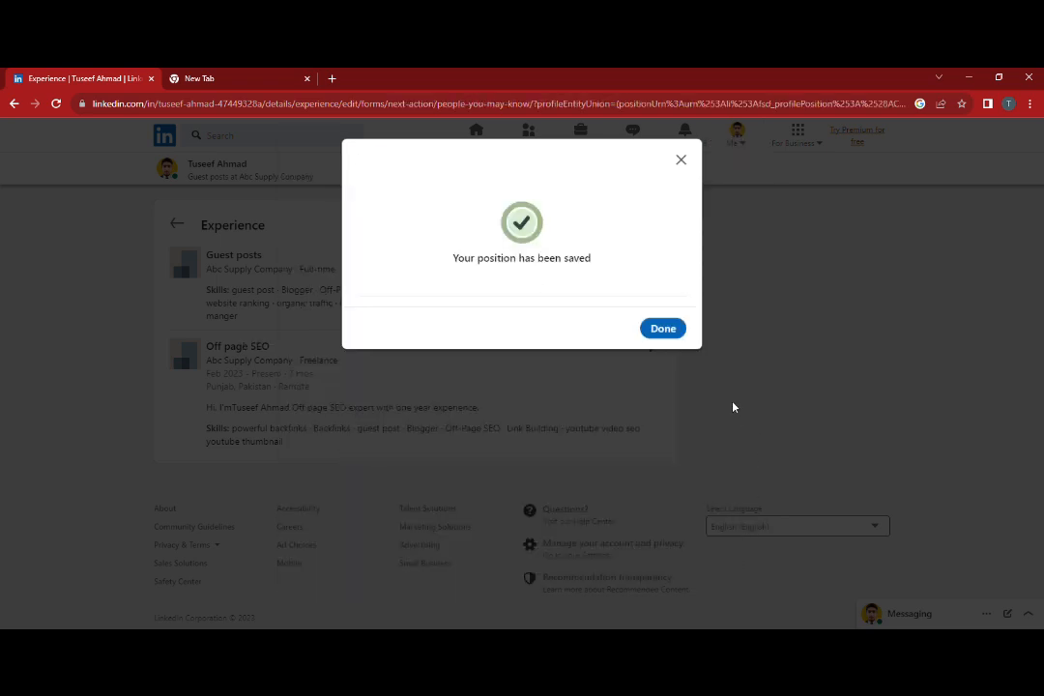
pyautogui.click(663, 329)
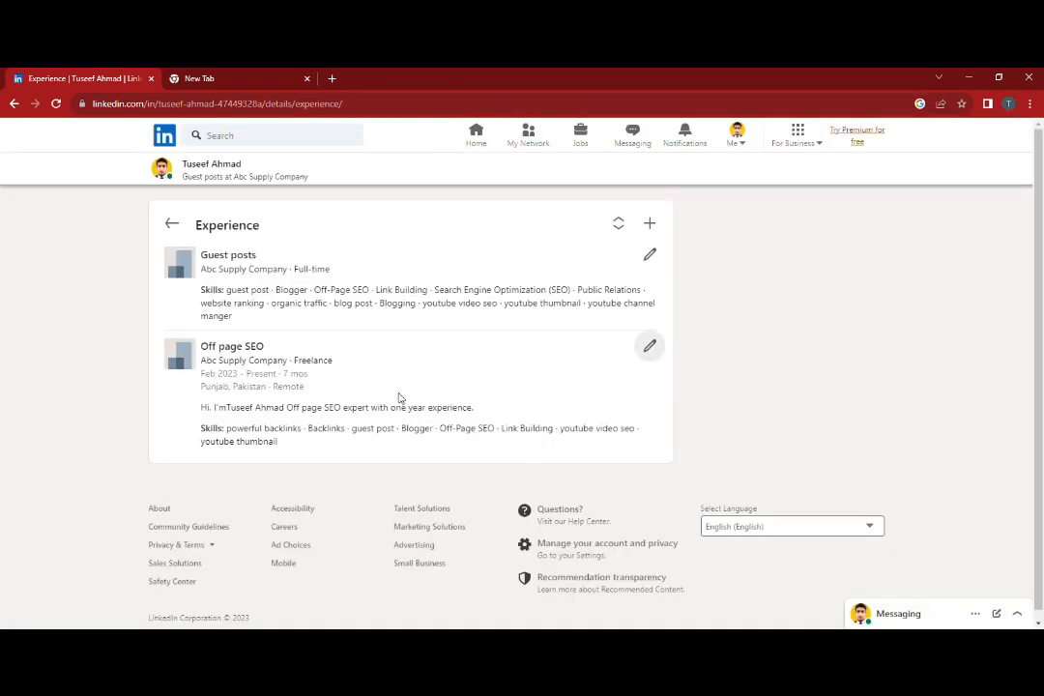
pyautogui.click(173, 223)
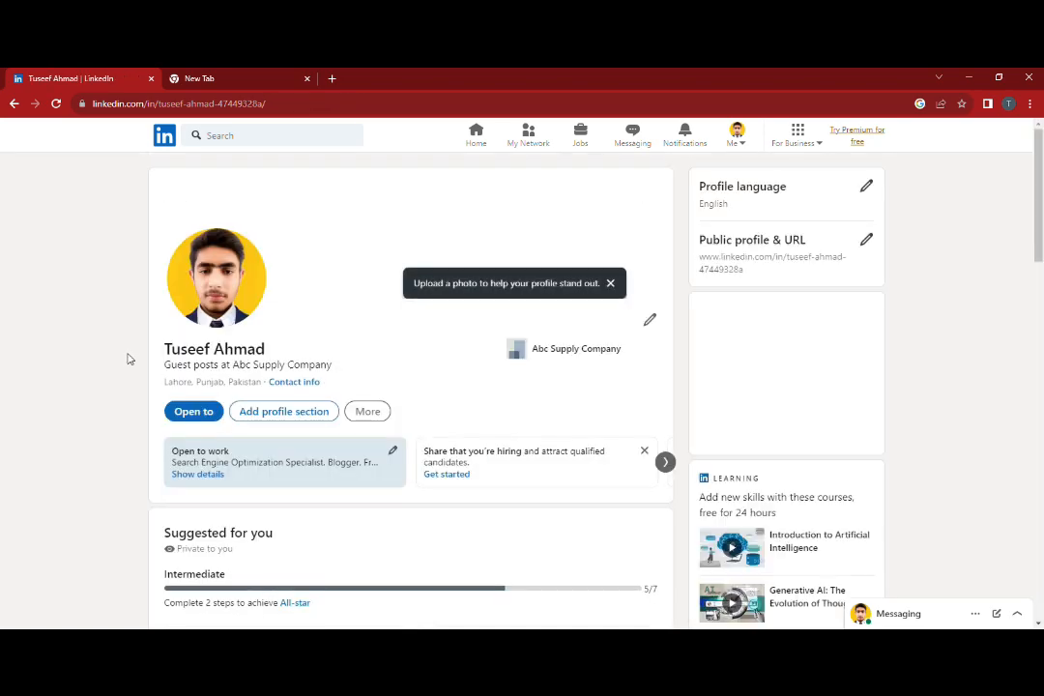
# Review the complete list of profile skills and the positions linked to each one, and return to the profile
pyautogui.scroll(-10, 128, 363)
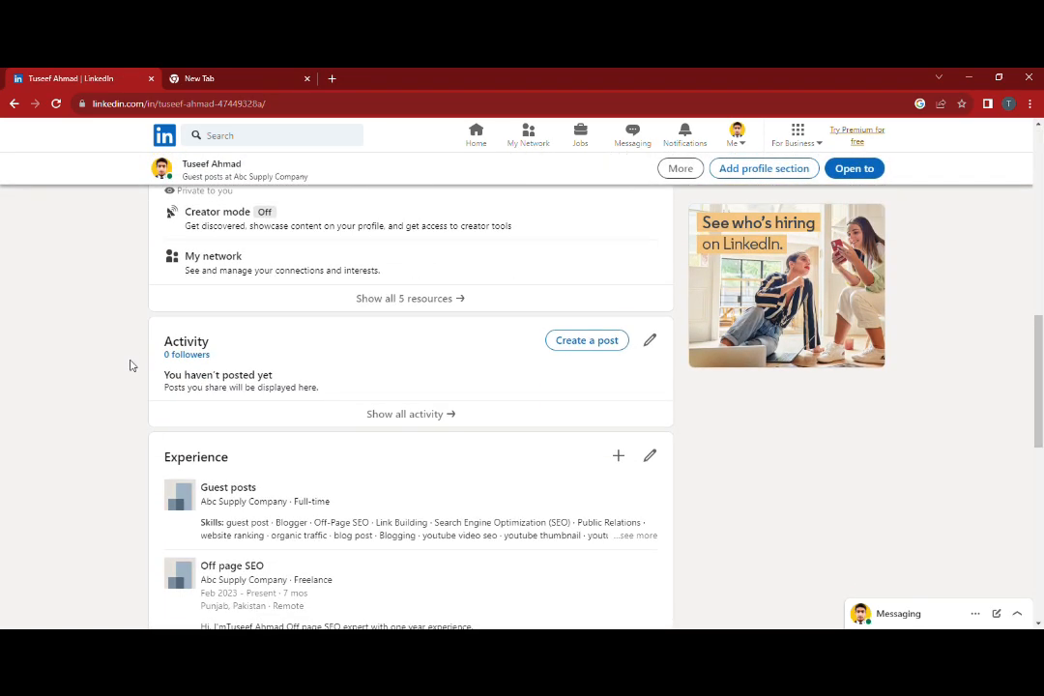
pyautogui.scroll(-3, 131, 365)
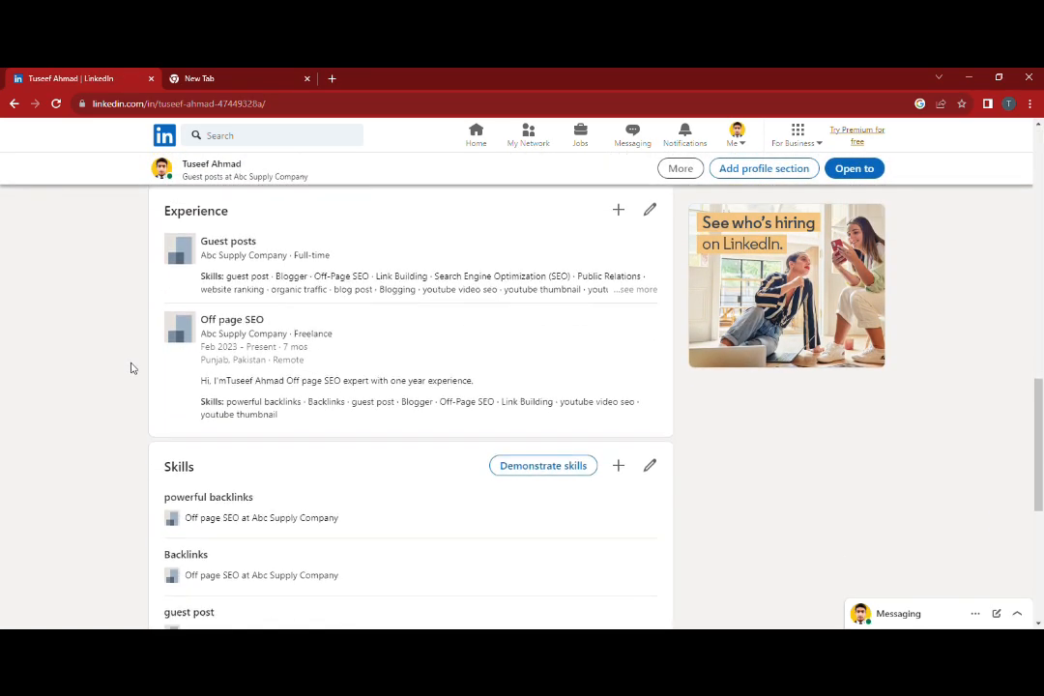
pyautogui.scroll(-1, 135, 367)
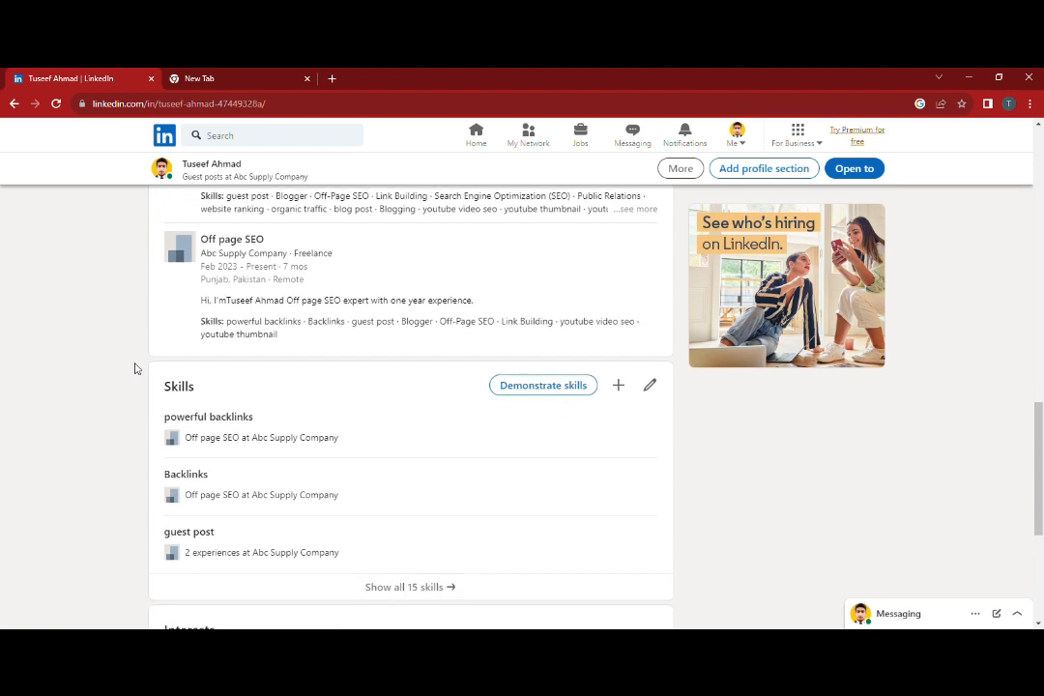
pyautogui.scroll(-2, 136, 368)
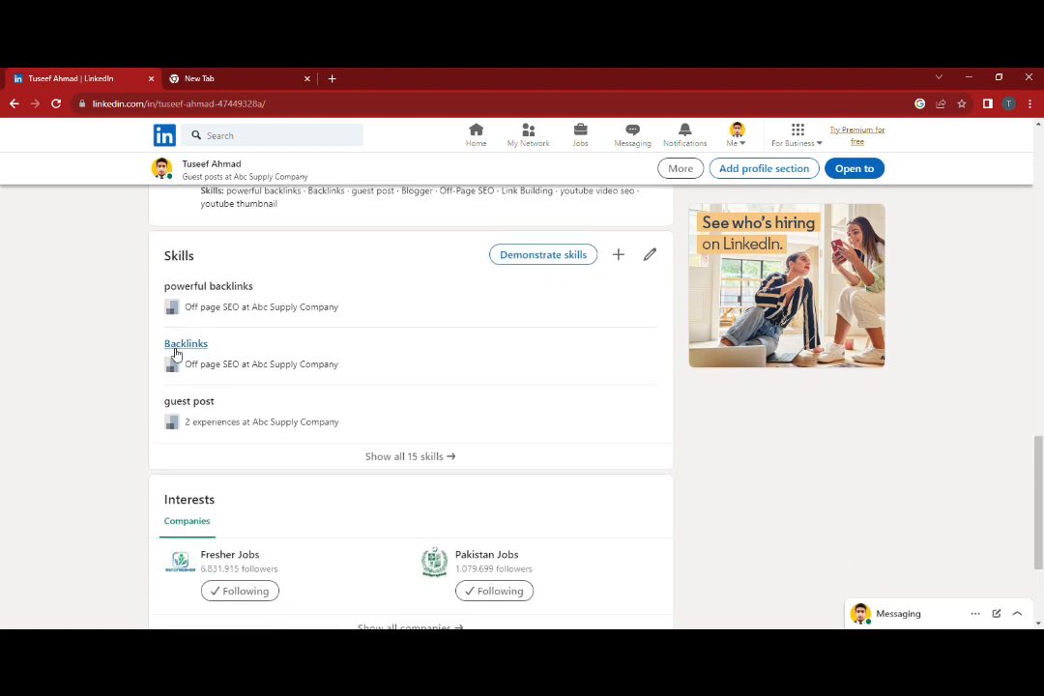
pyautogui.click(381, 458)
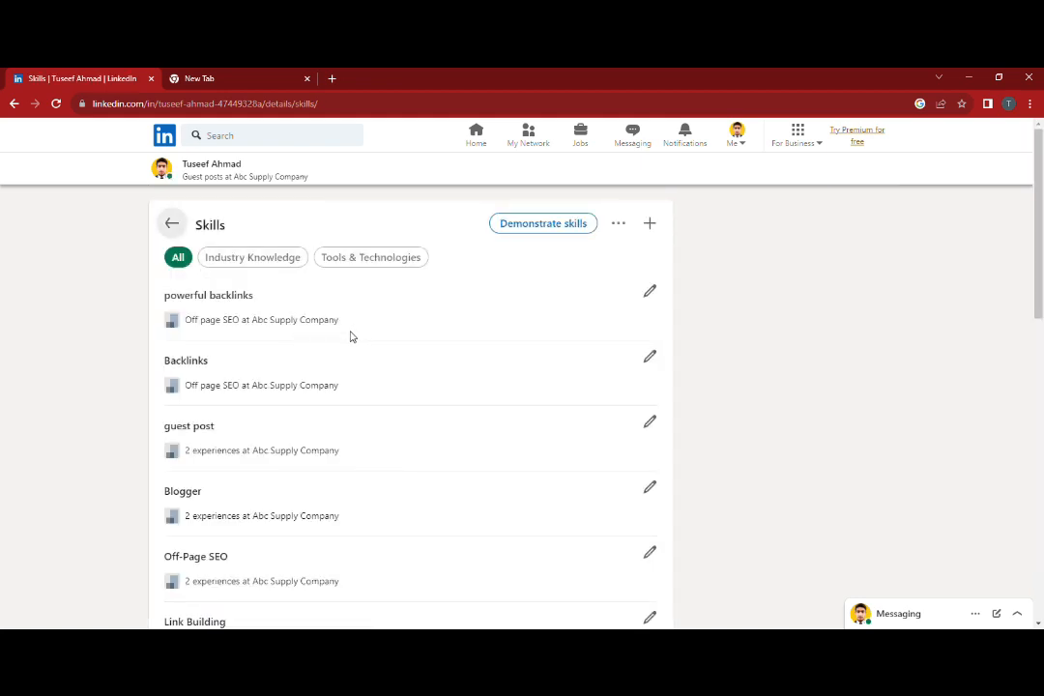
pyautogui.scroll(-1, 341, 339)
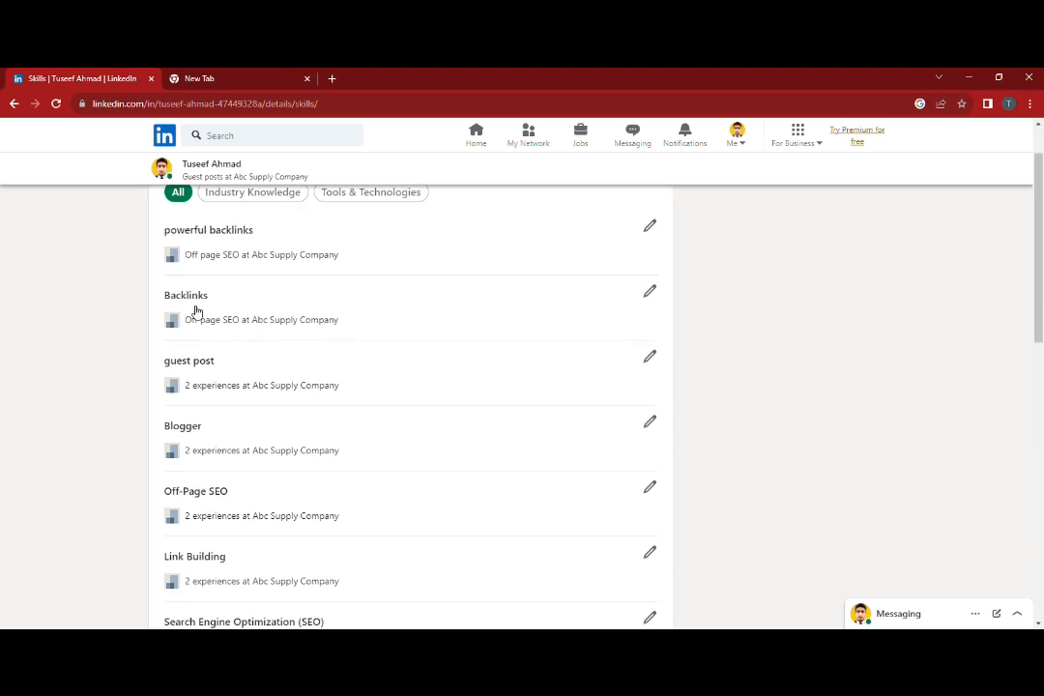
pyautogui.scroll(-1, 198, 335)
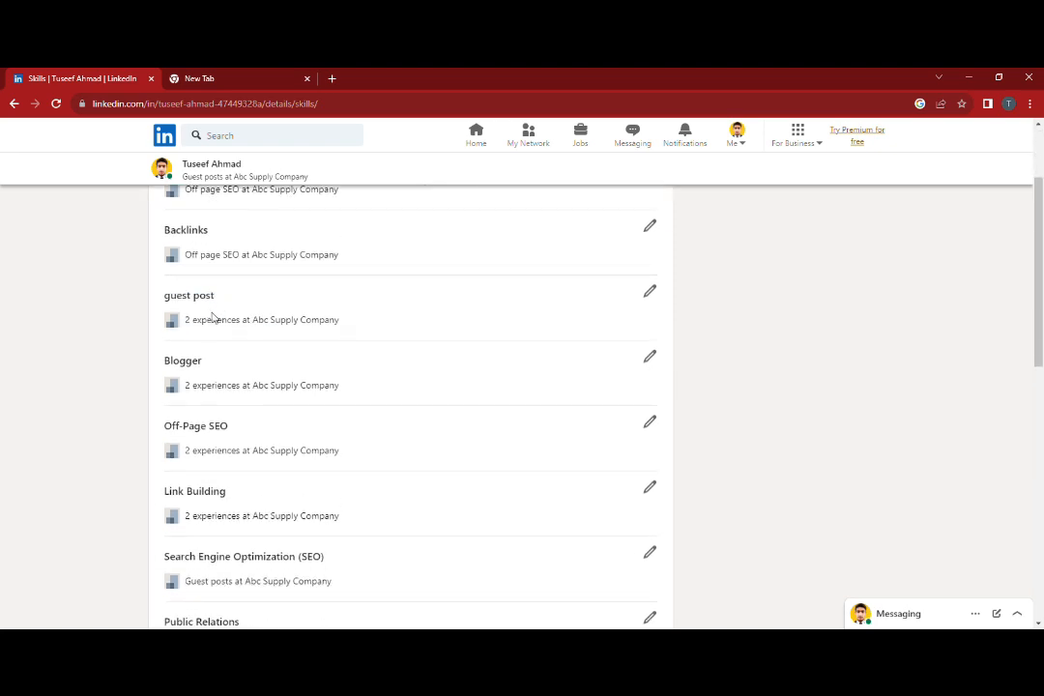
pyautogui.scroll(-1, 203, 382)
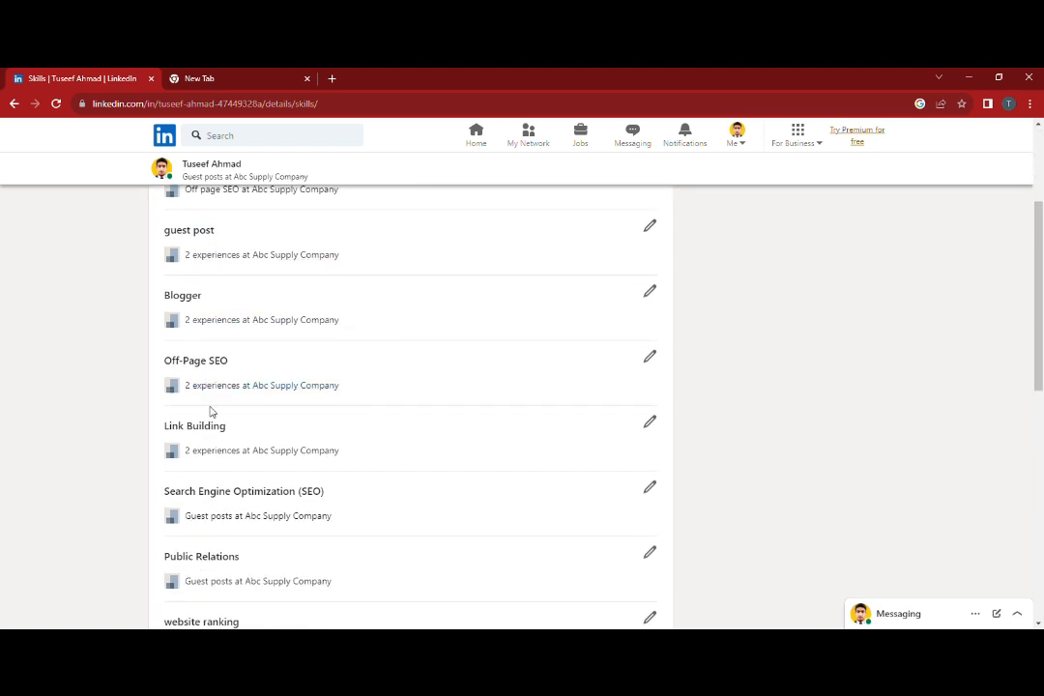
pyautogui.scroll(3, 269, 419)
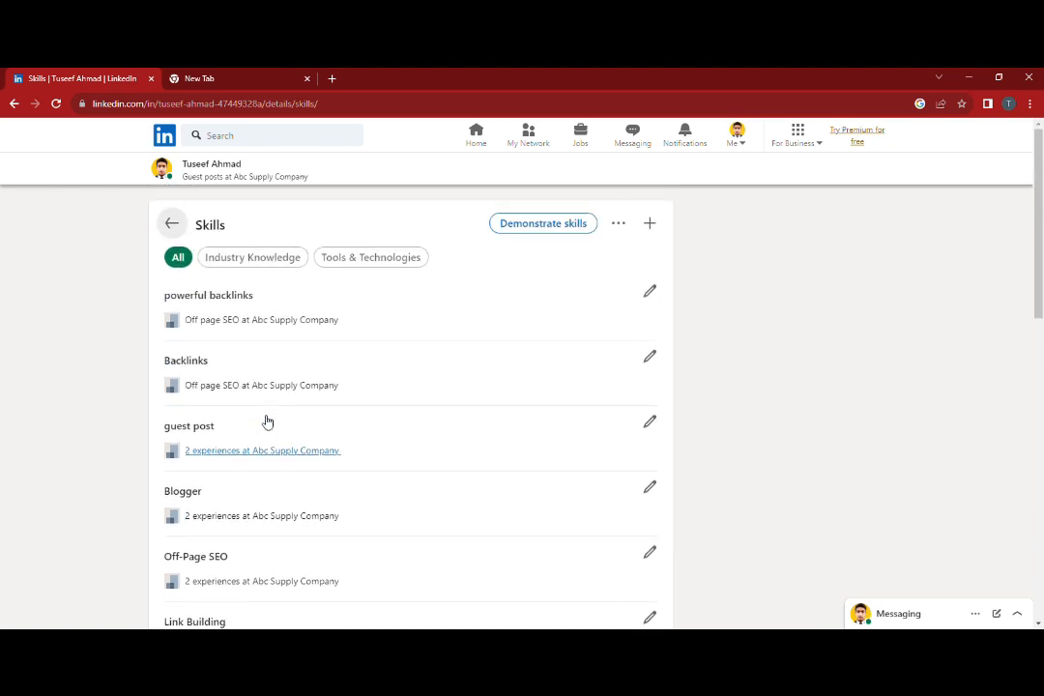
pyautogui.scroll(-1, 253, 415)
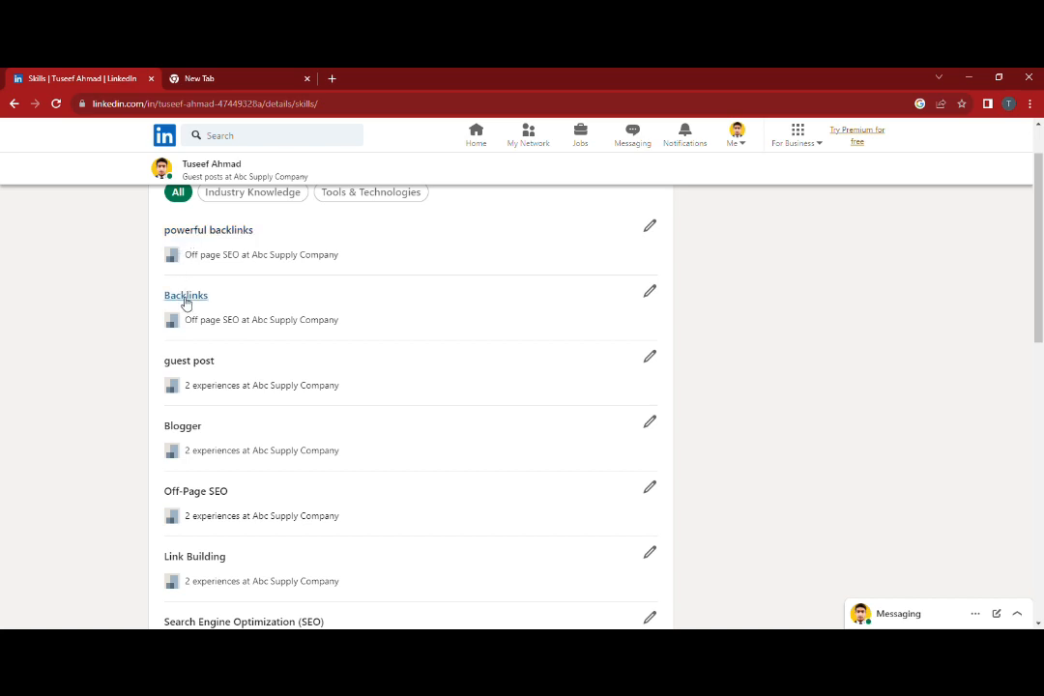
pyautogui.scroll(-1, 185, 302)
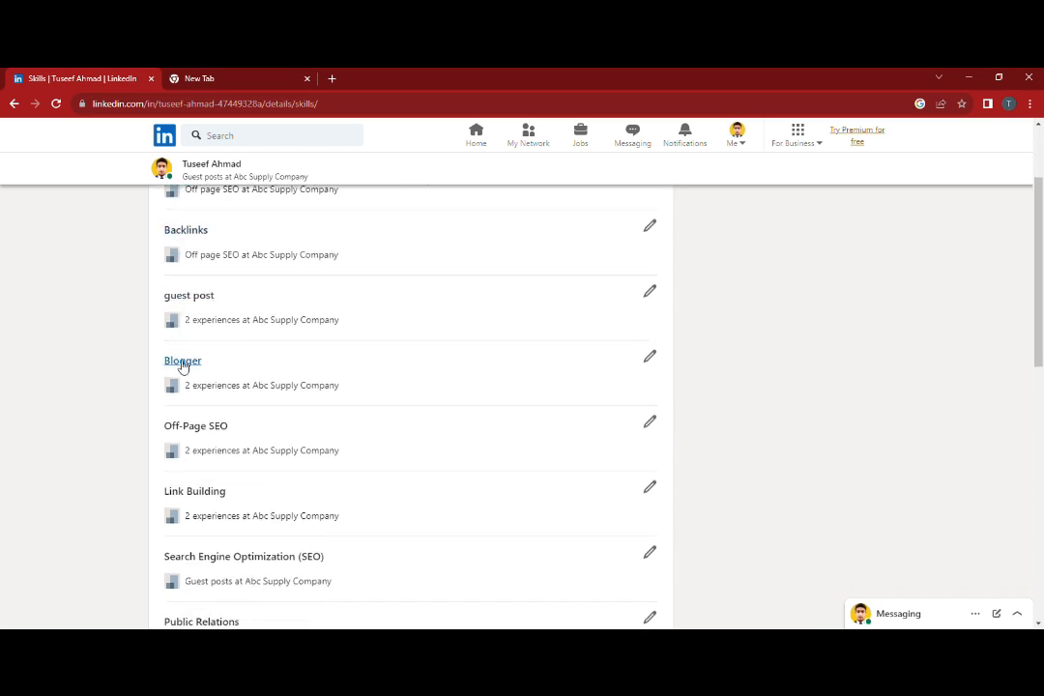
pyautogui.scroll(-3, 184, 365)
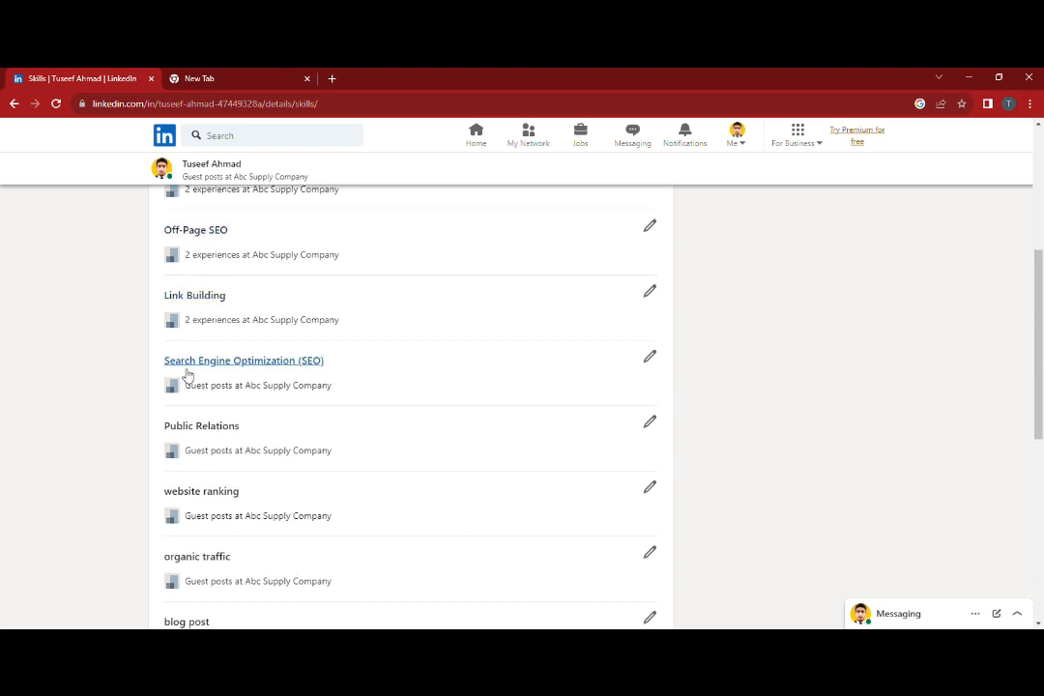
pyautogui.scroll(-1, 204, 432)
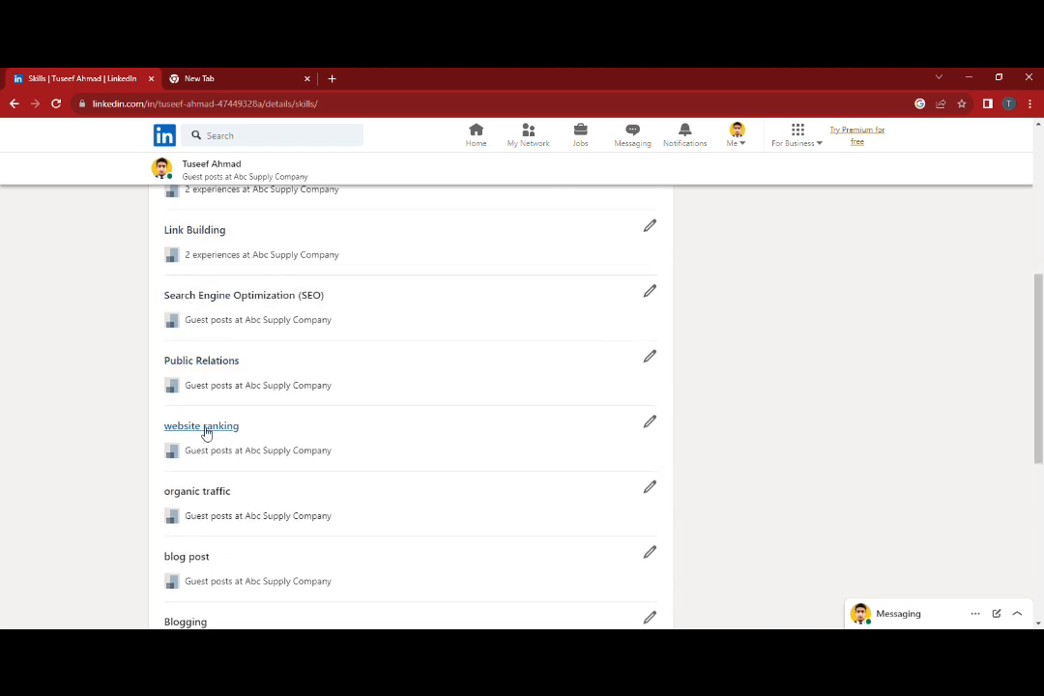
pyautogui.scroll(-1, 204, 434)
pyautogui.scroll(-1, 204, 434)
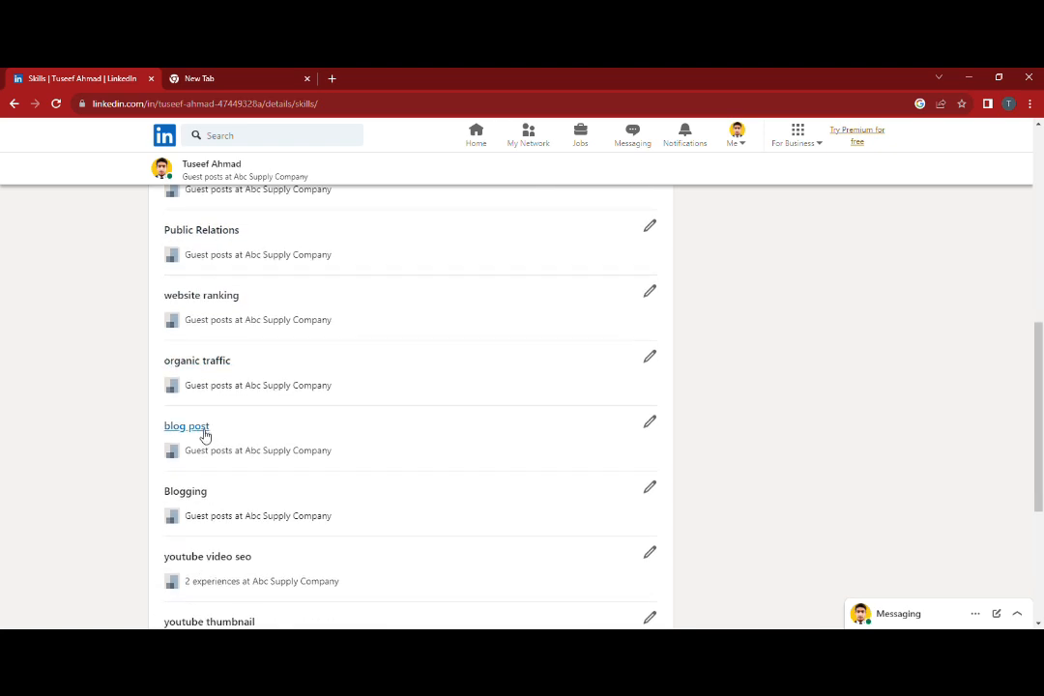
pyautogui.scroll(-2, 204, 434)
pyautogui.scroll(-1, 200, 437)
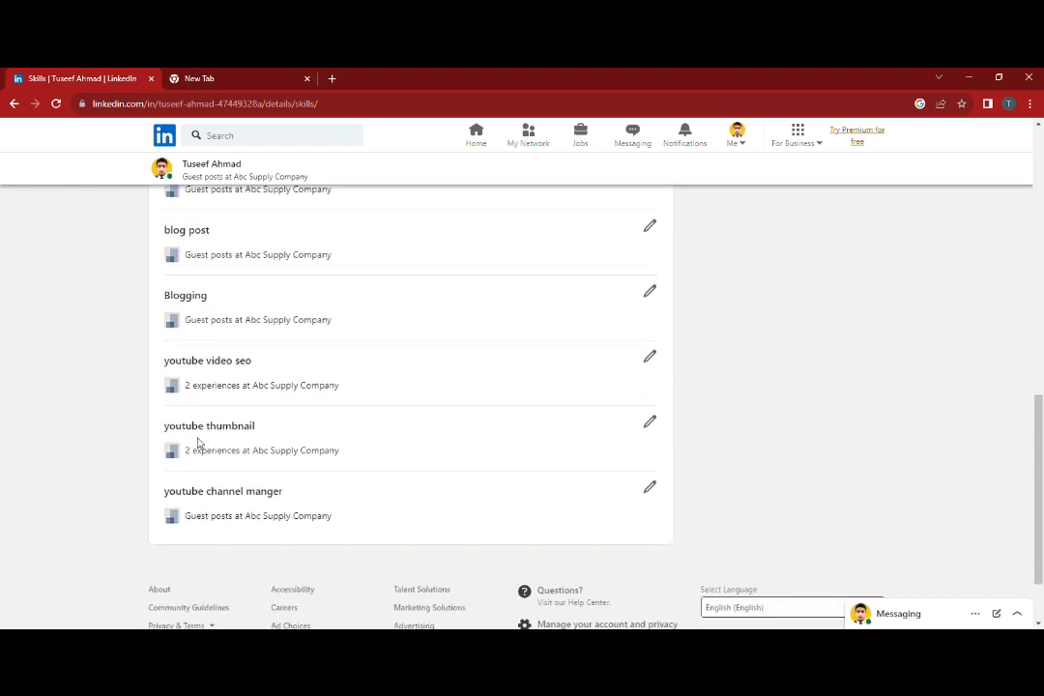
pyautogui.scroll(-1, 198, 445)
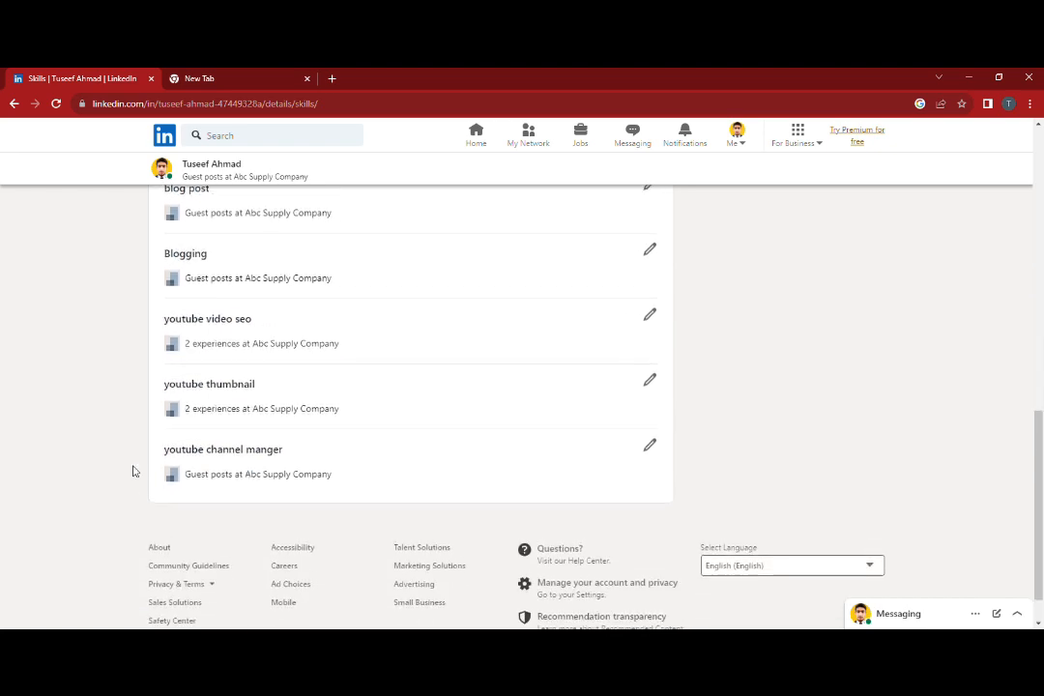
pyautogui.scroll(10, 133, 471)
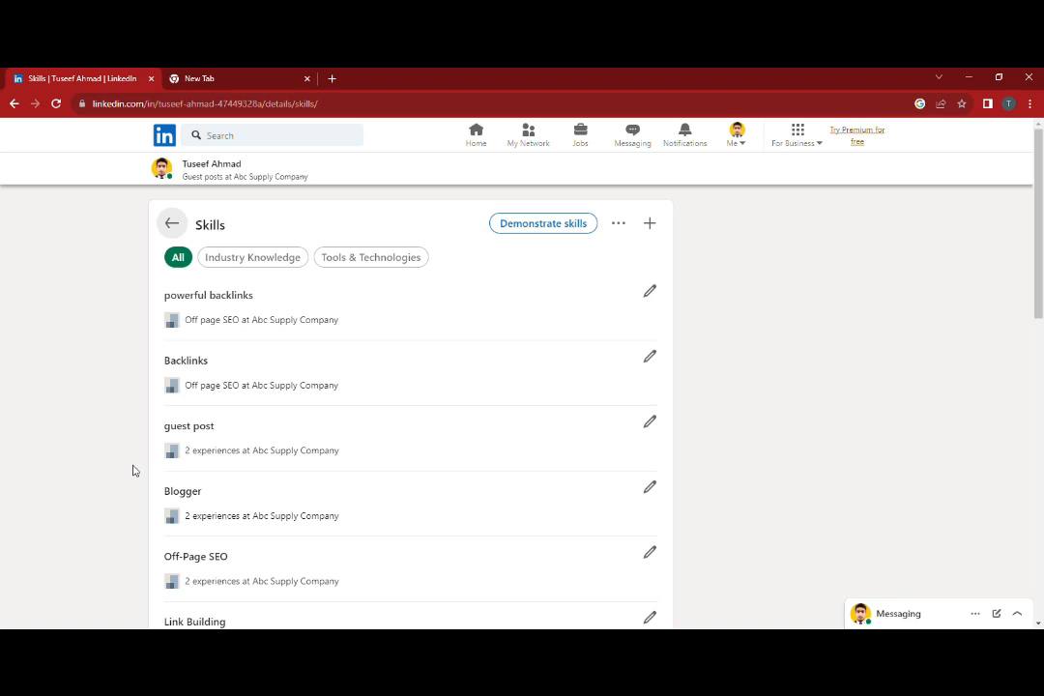
pyautogui.click(172, 223)
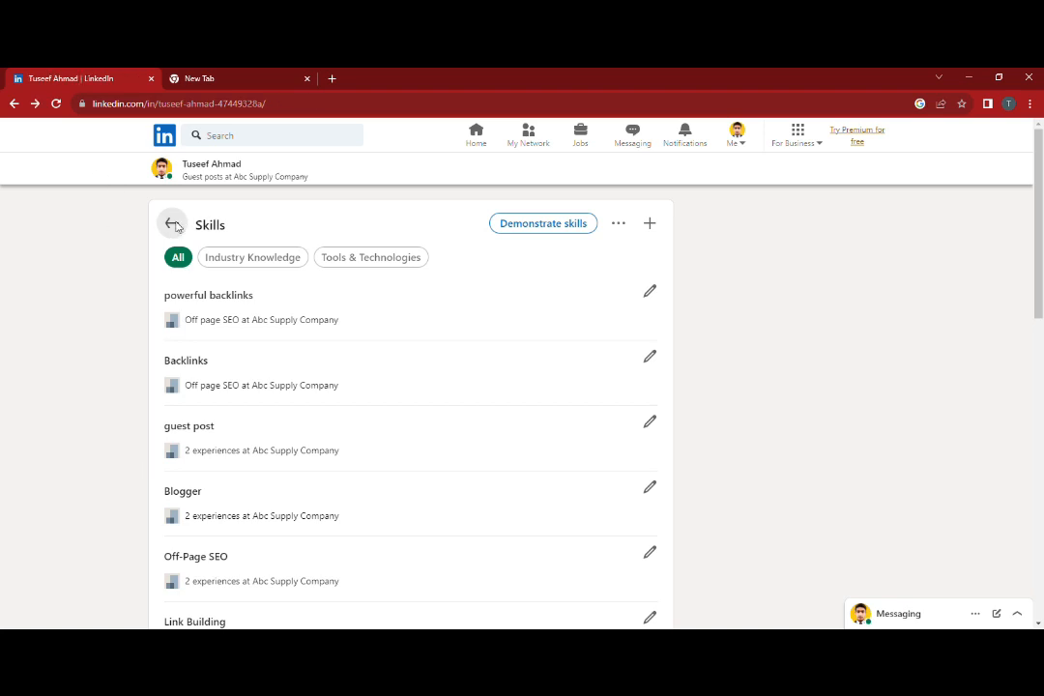
# Review the whole profile, from the intro and suggestions through activity, experience and skills down to interests
pyautogui.scroll(-1, 127, 316)
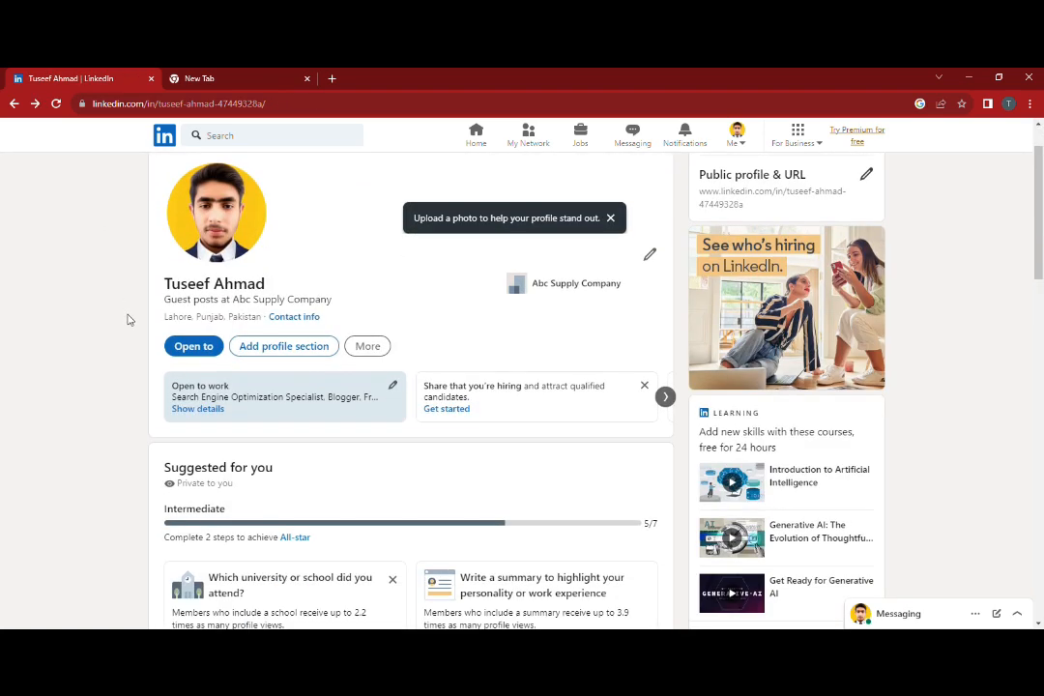
pyautogui.scroll(-1, 127, 322)
pyautogui.scroll(-1, 128, 367)
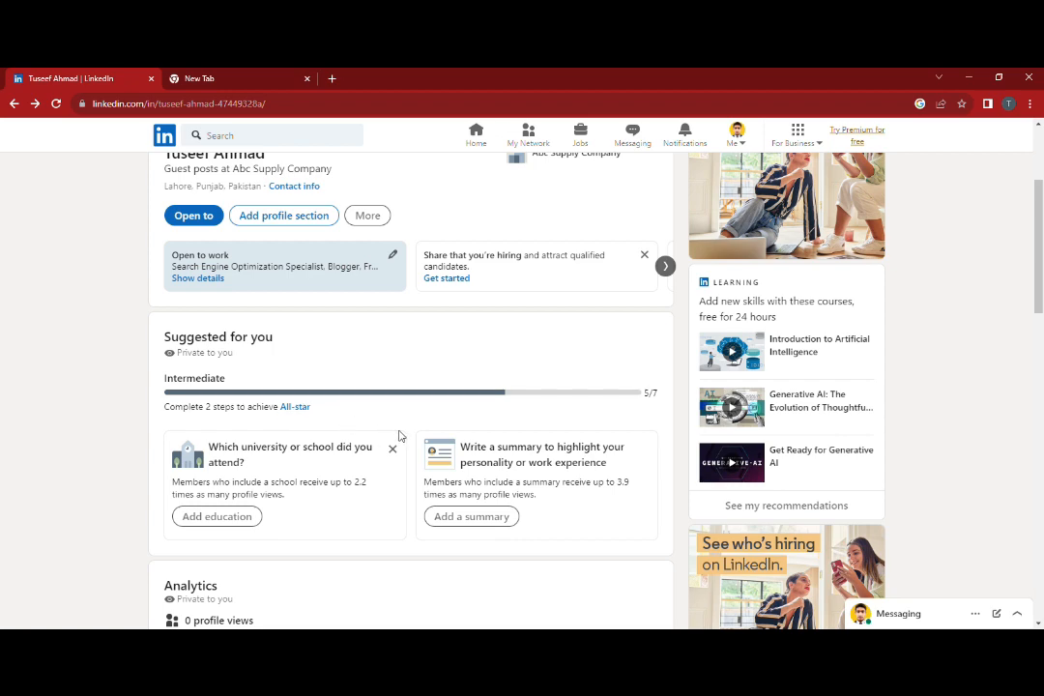
pyautogui.scroll(-5, 399, 435)
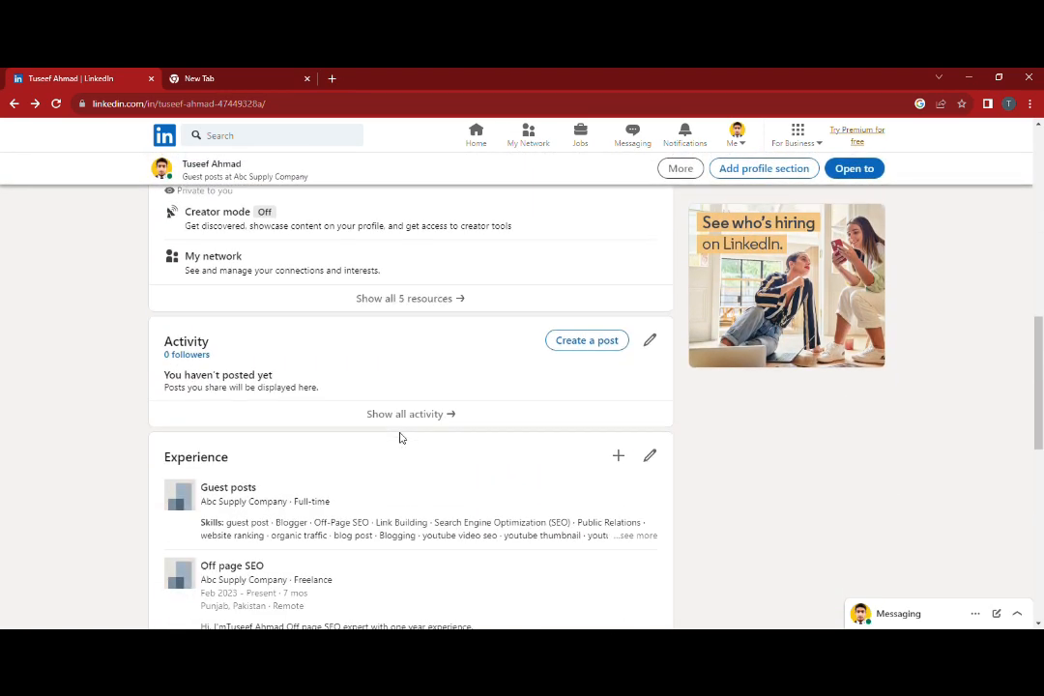
pyautogui.scroll(-5, 383, 437)
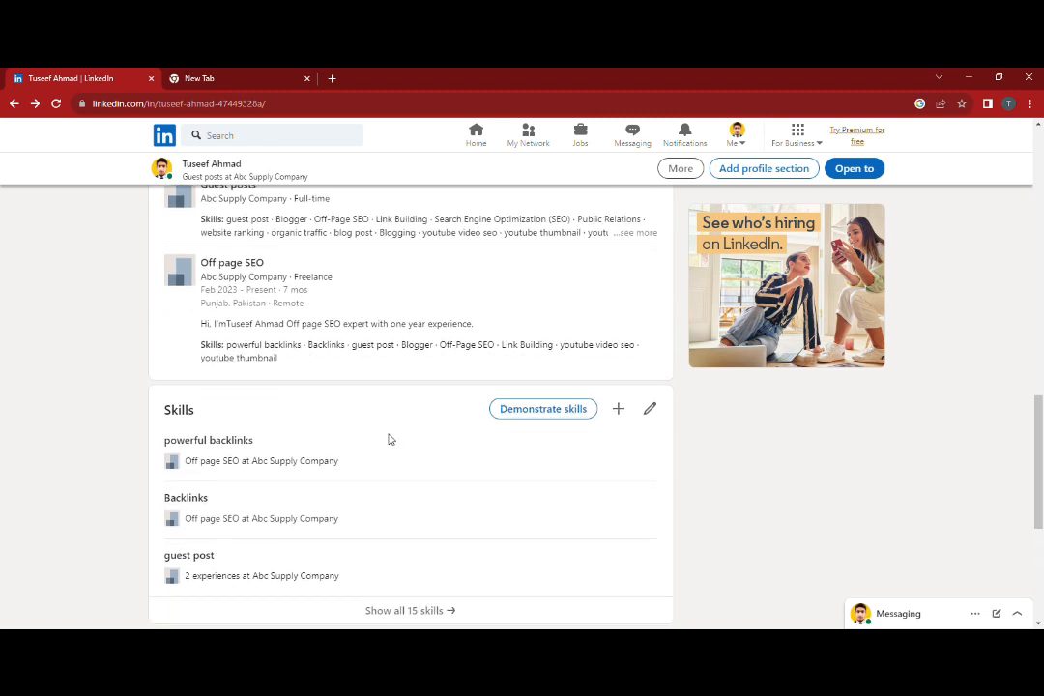
pyautogui.scroll(-2, 406, 440)
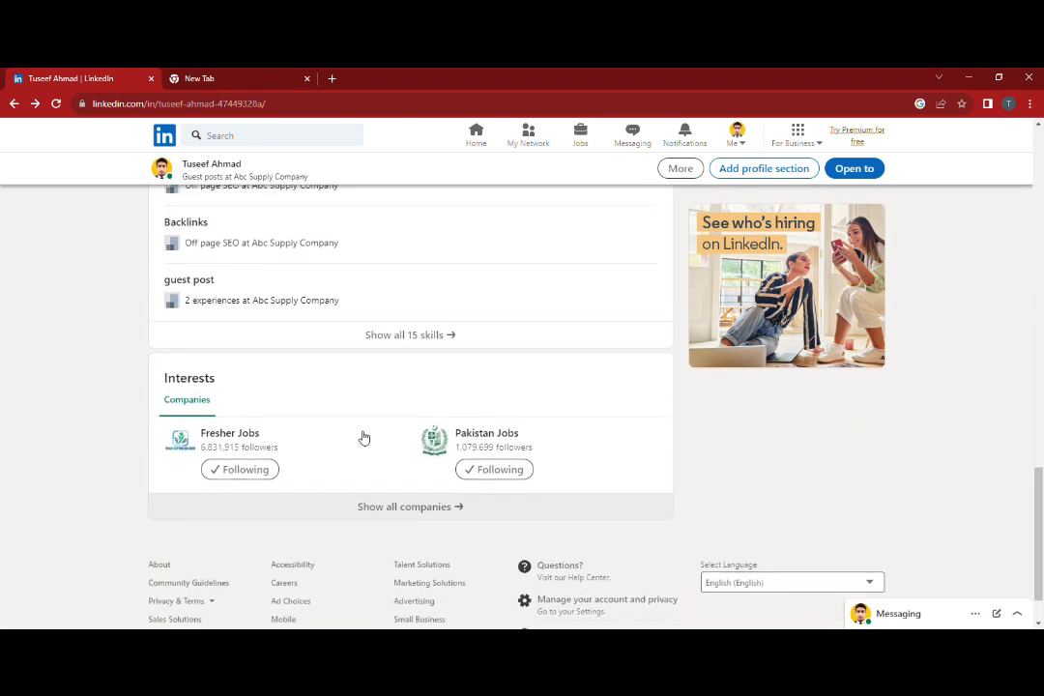
pyautogui.scroll(7, 361, 440)
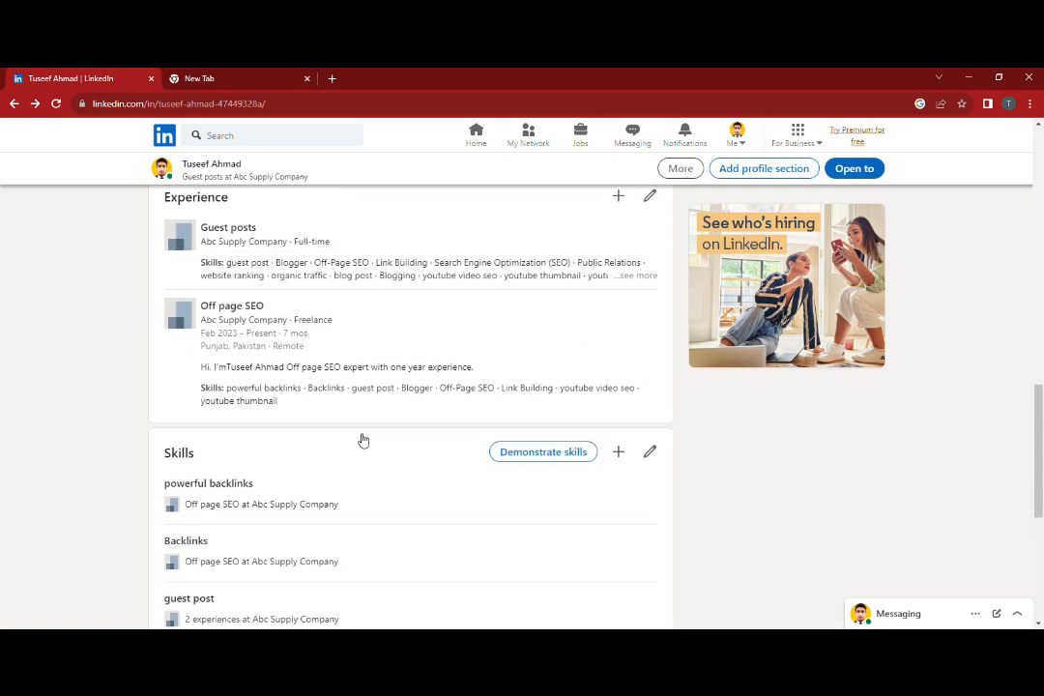
pyautogui.scroll(7, 358, 440)
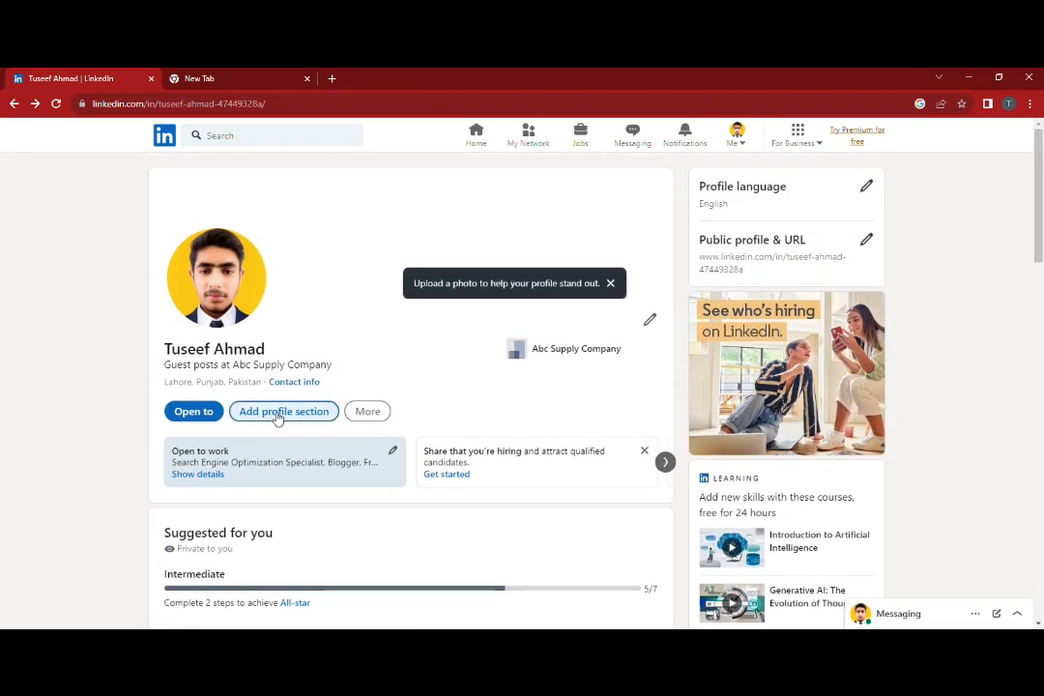
# Start setting up a services page by marking the profile as open to providing services and continuing past the introduction
pyautogui.click(194, 412)
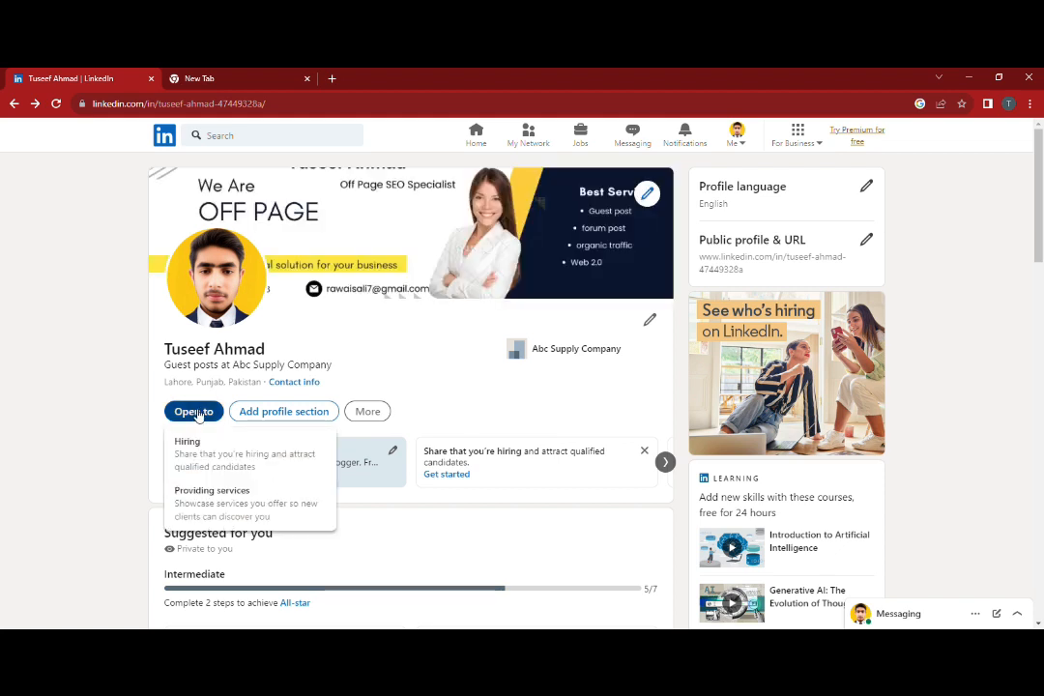
pyautogui.click(281, 497)
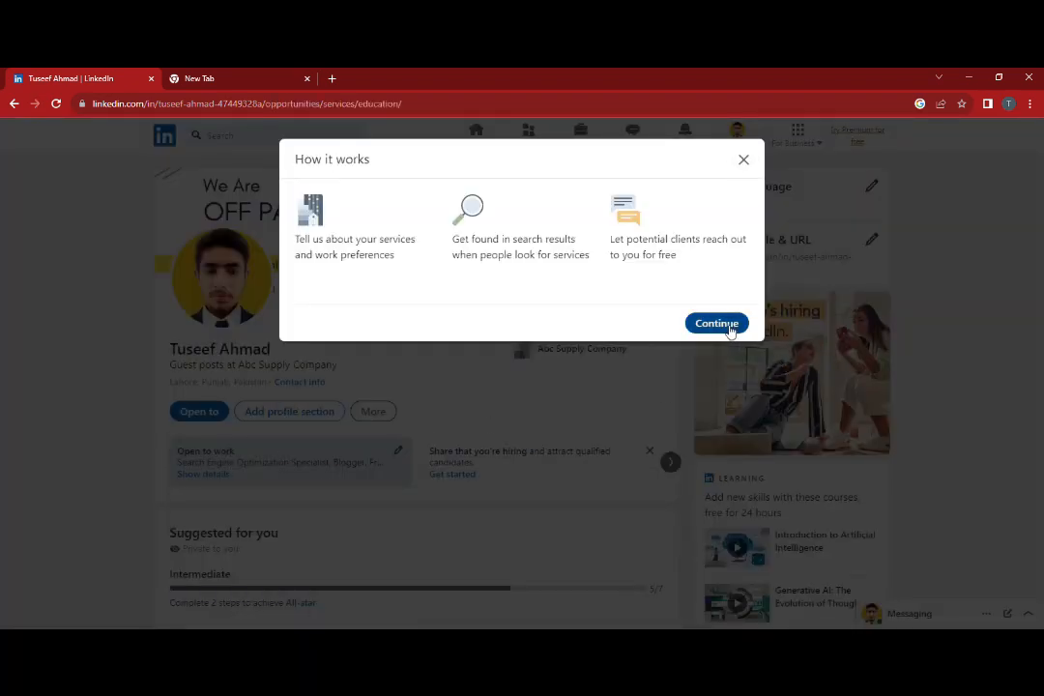
pyautogui.click(717, 324)
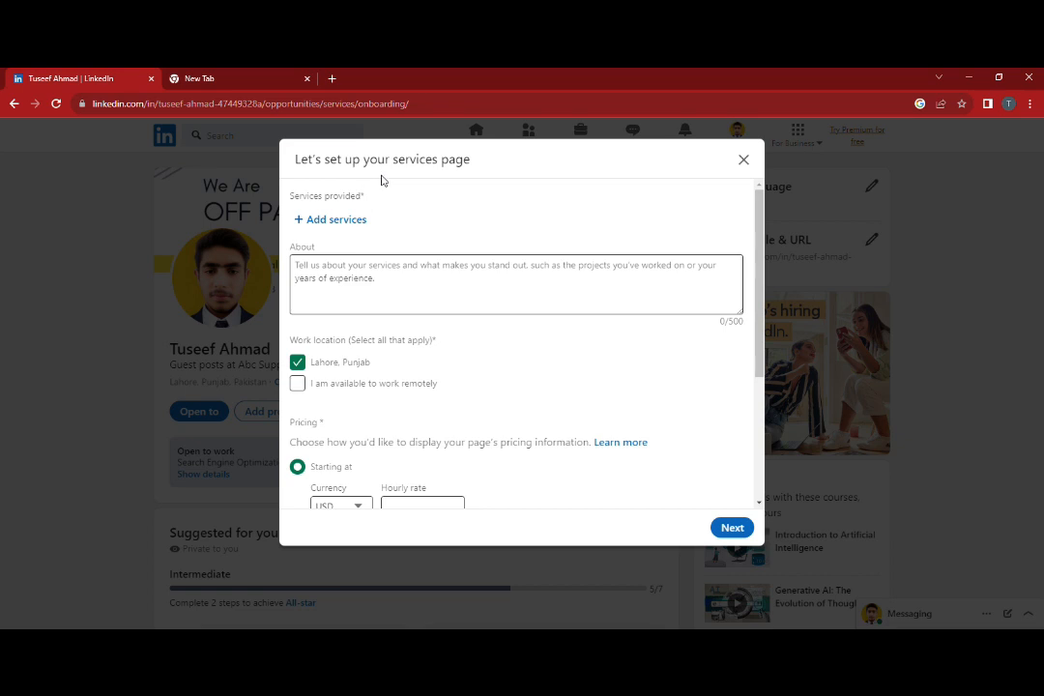
pyautogui.click(308, 272)
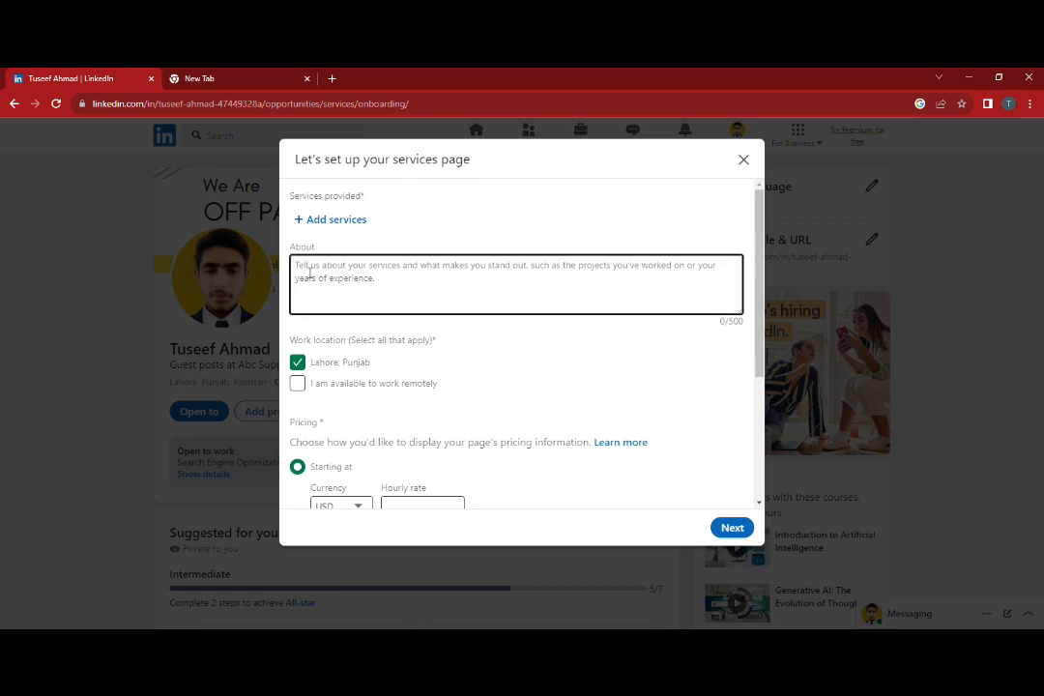
# Add Blogging and Brand Marketing from the Marketing category to the services provided
pyautogui.click(304, 221)
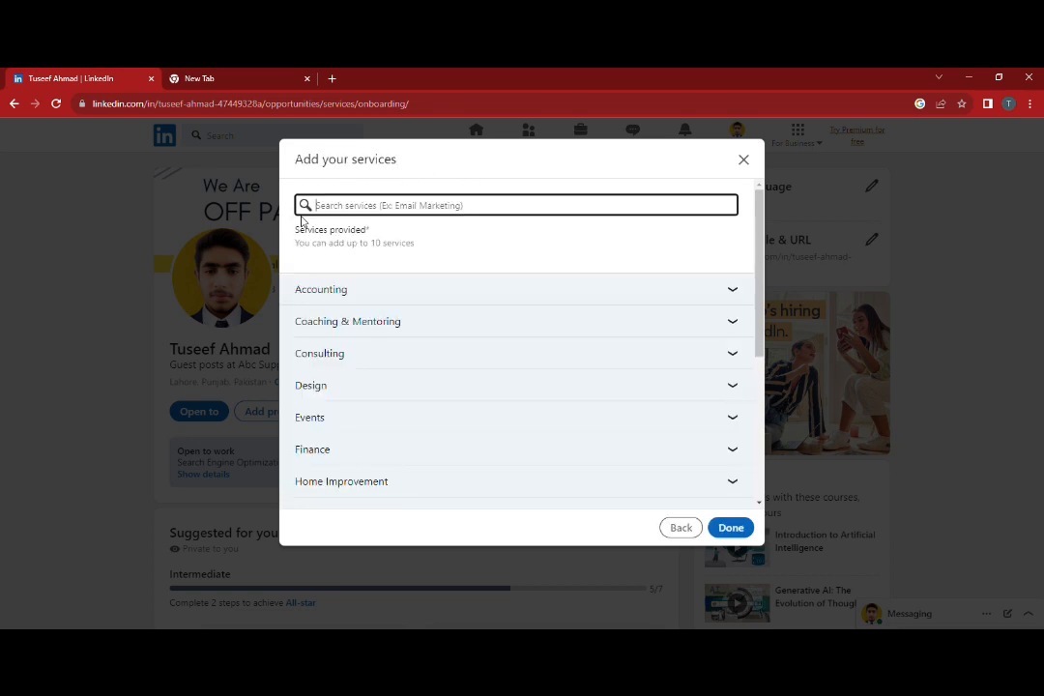
pyautogui.scroll(-4, 446, 365)
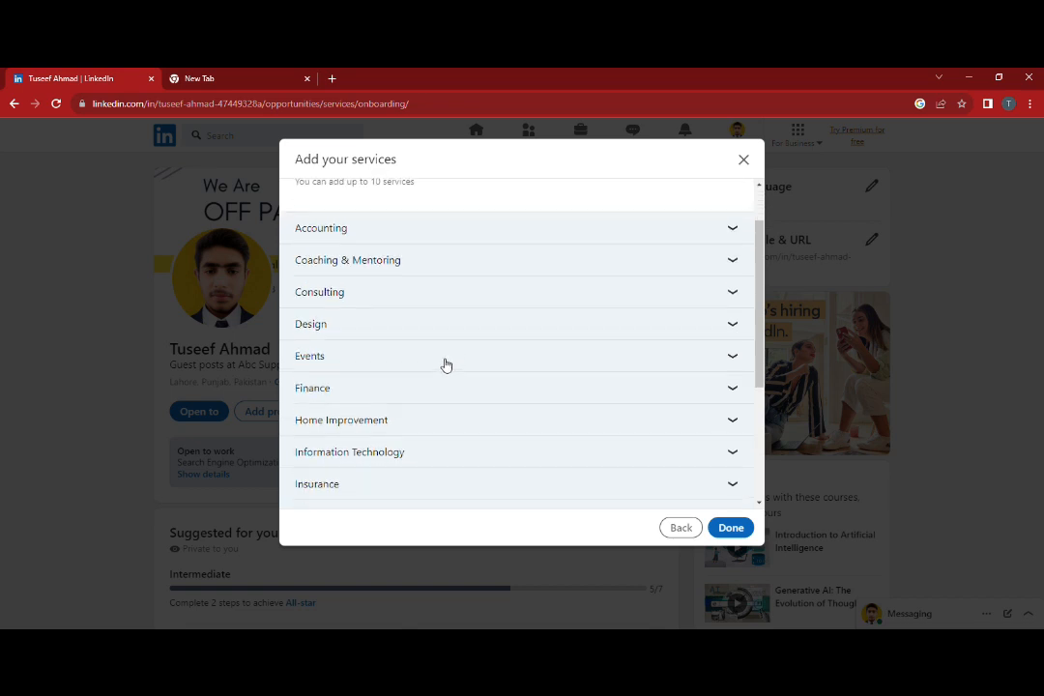
pyautogui.click(431, 413)
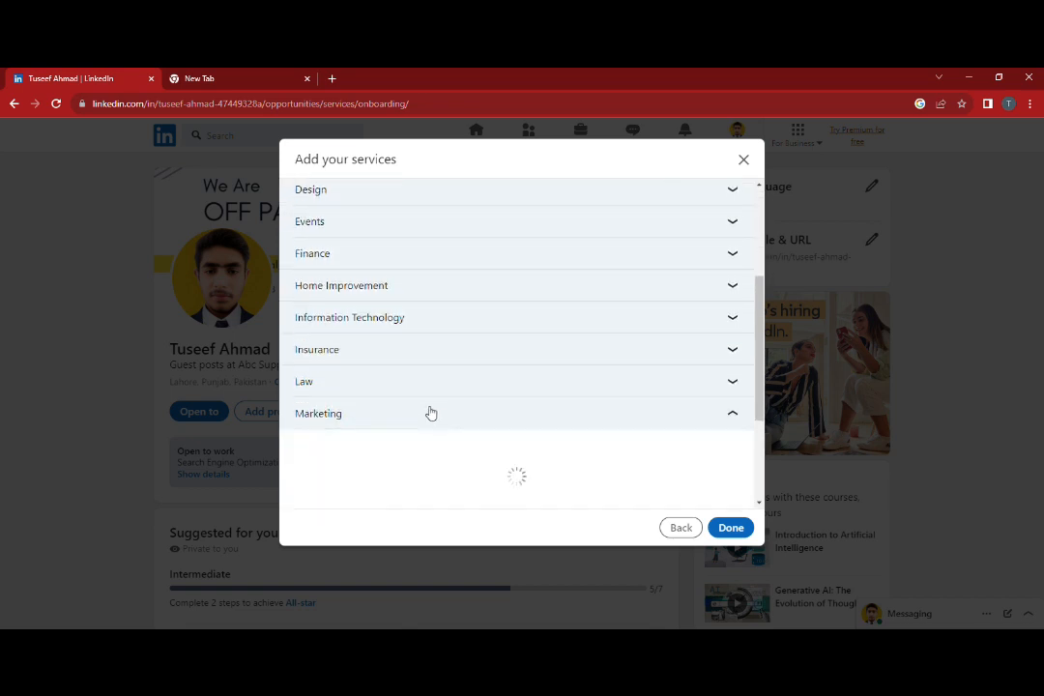
pyautogui.scroll(-1, 424, 412)
pyautogui.click(376, 411)
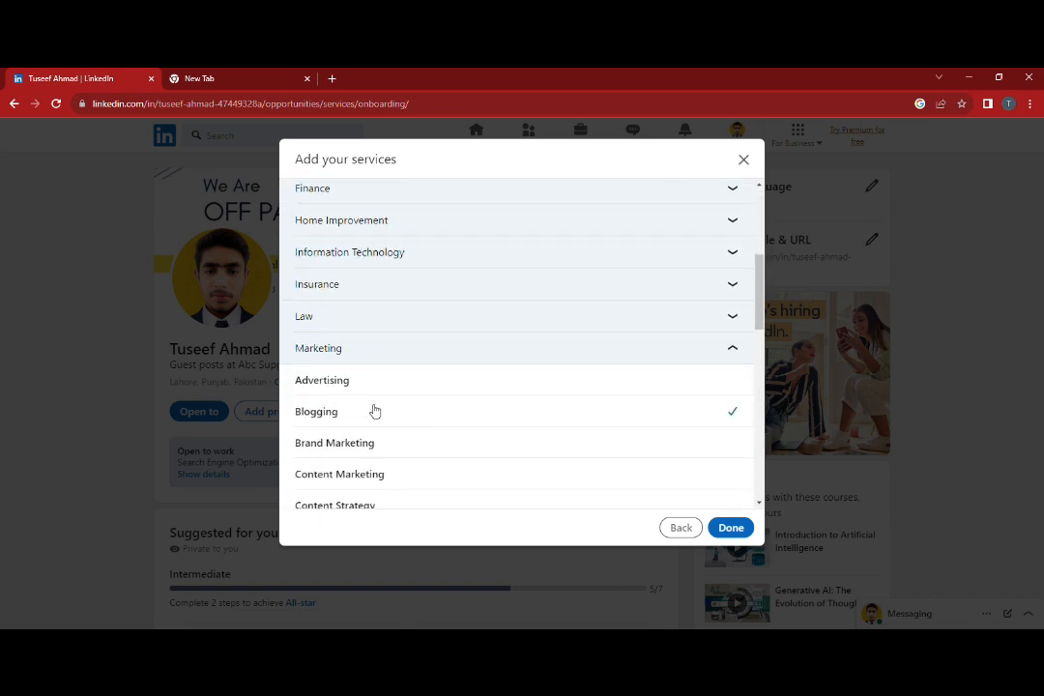
pyautogui.scroll(-1, 426, 411)
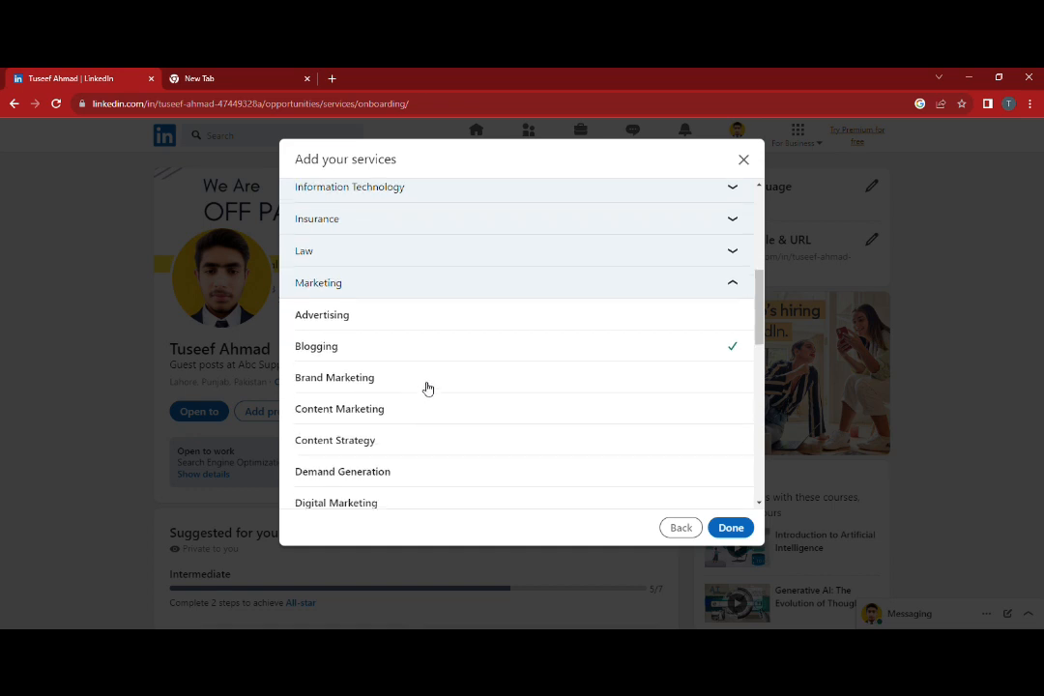
pyautogui.scroll(-2, 428, 392)
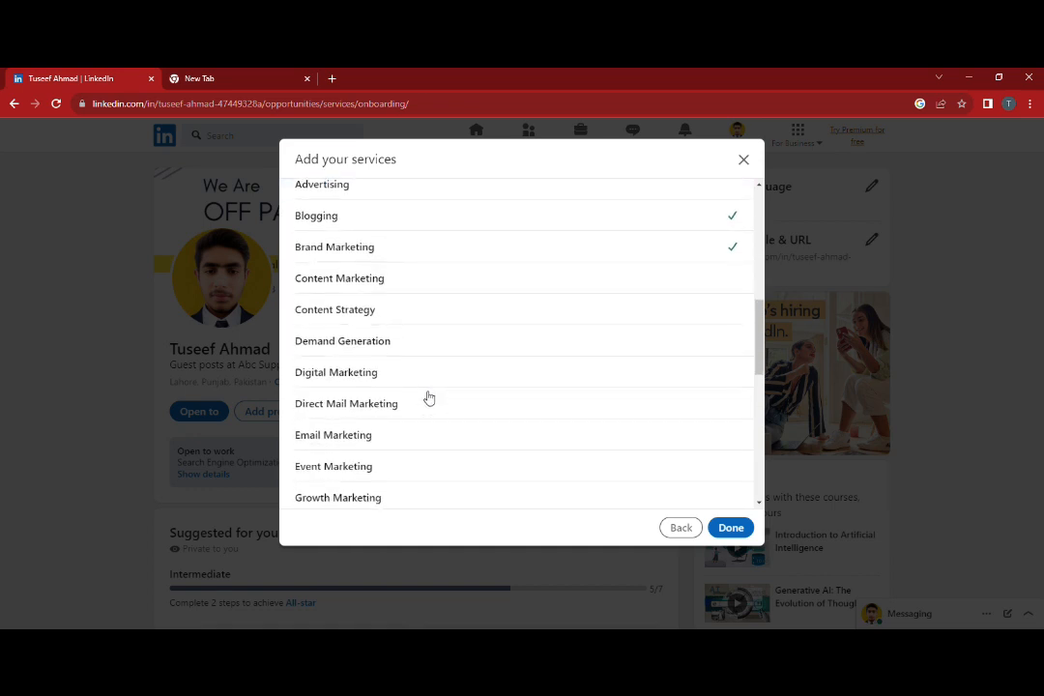
# Select Public Relations and Search Engine Optimization (SEO) among the Marketing services
pyautogui.scroll(-1, 416, 386)
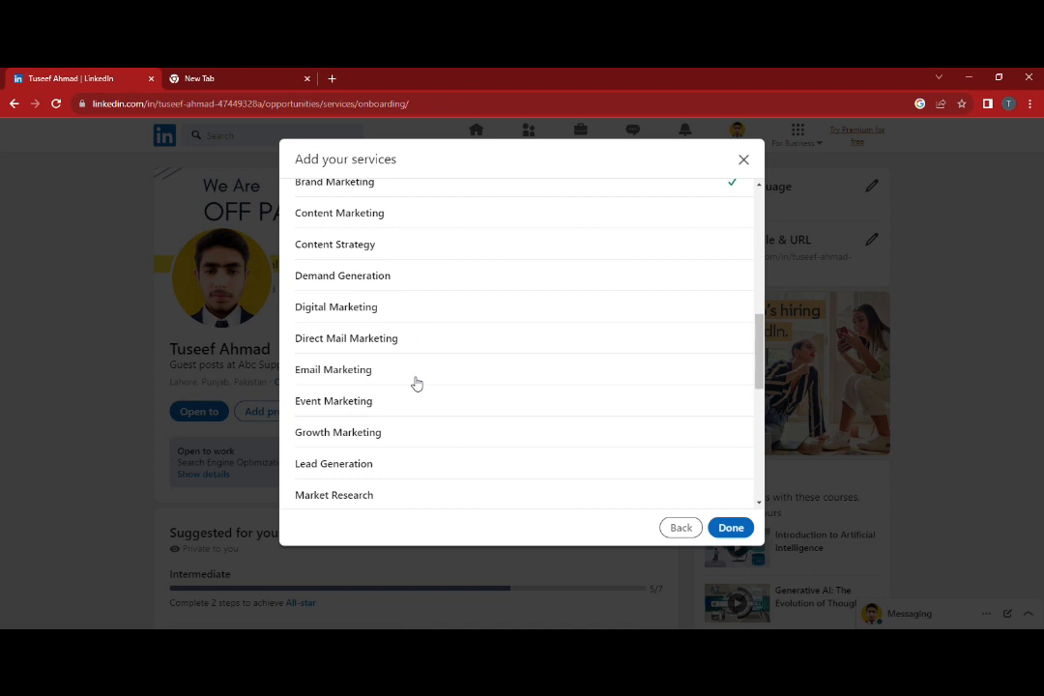
pyautogui.scroll(-3, 416, 384)
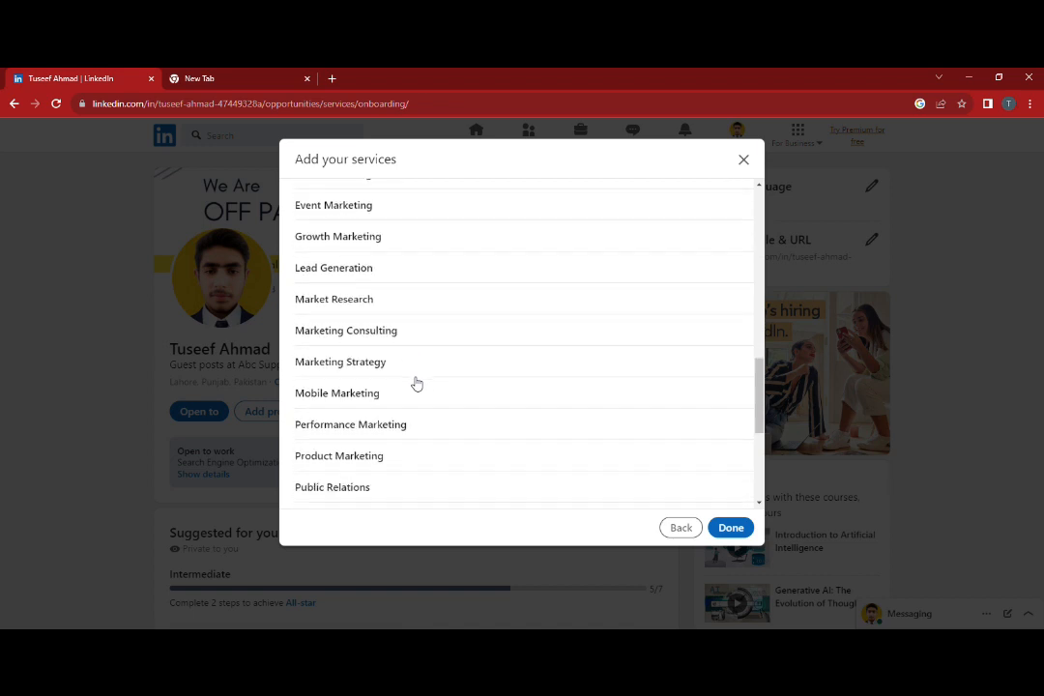
pyautogui.scroll(-2, 417, 383)
pyautogui.click(419, 367)
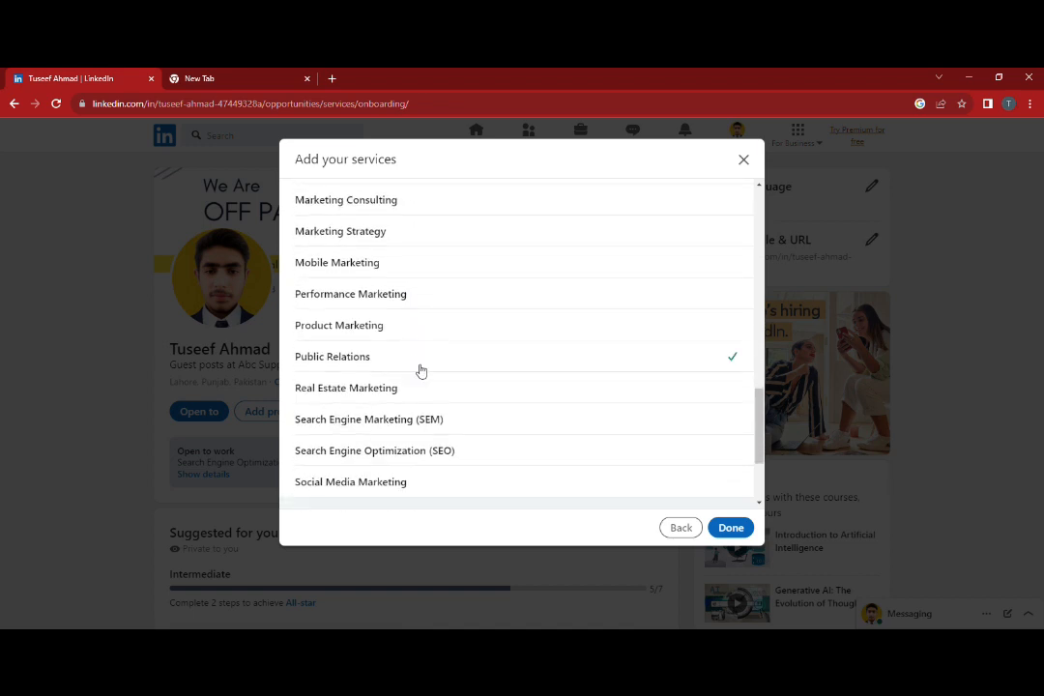
pyautogui.scroll(-1, 425, 379)
pyautogui.click(439, 390)
pyautogui.scroll(-1, 446, 397)
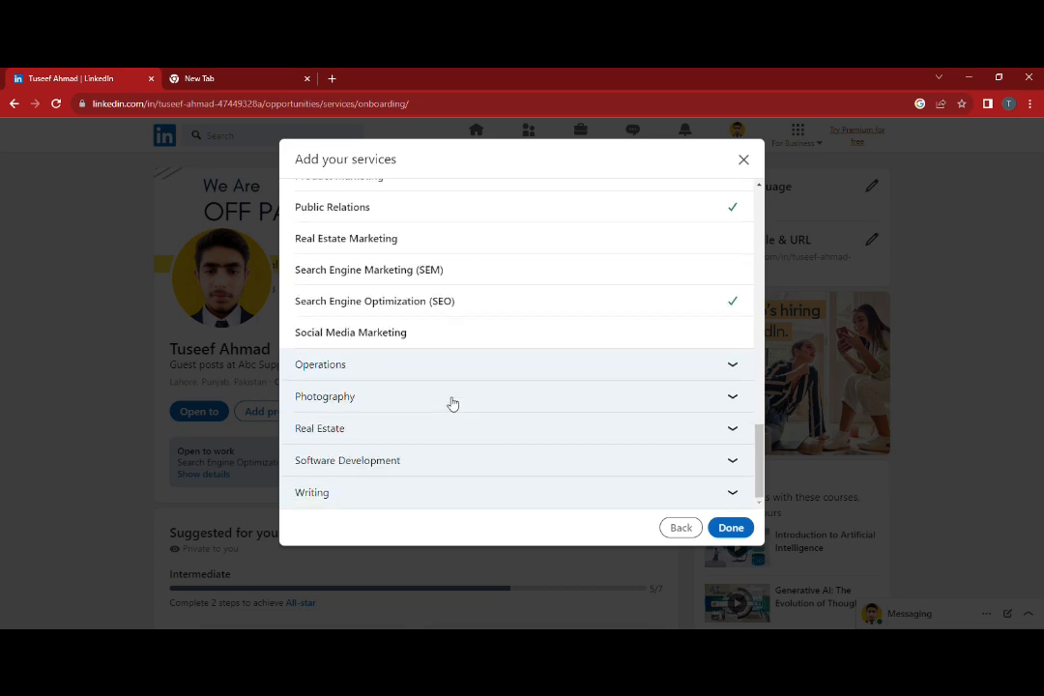
# Add Writing from the Writing category, keep Blogging selected, and finish the service selection
pyautogui.click(455, 491)
pyautogui.scroll(-3, 534, 487)
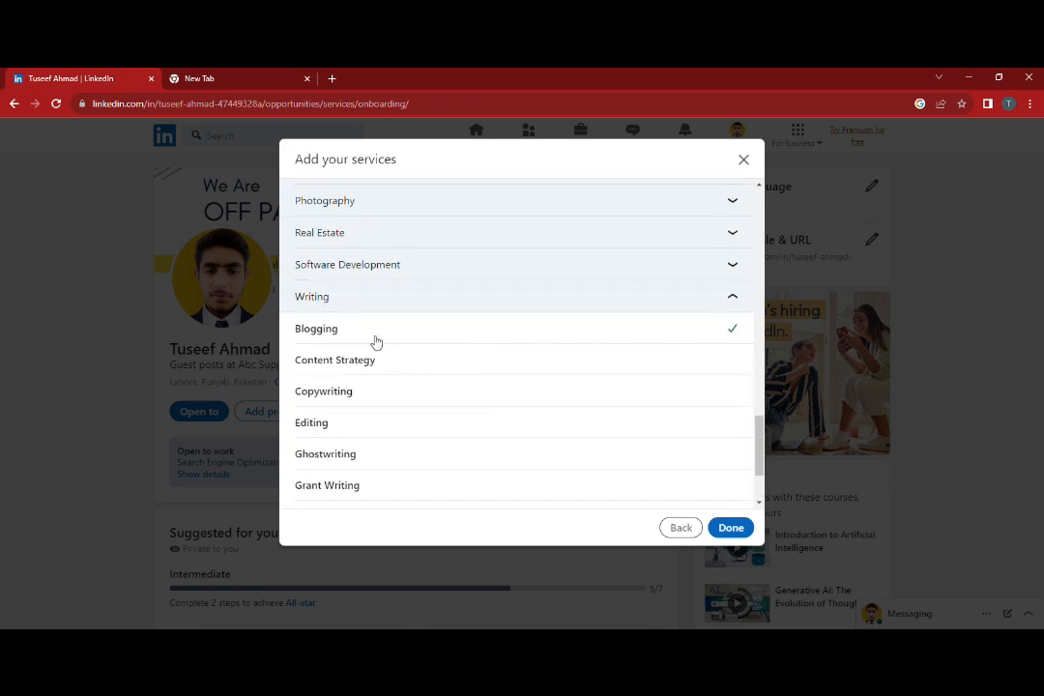
pyautogui.click(356, 329)
pyautogui.click(391, 334)
pyautogui.scroll(-2, 441, 409)
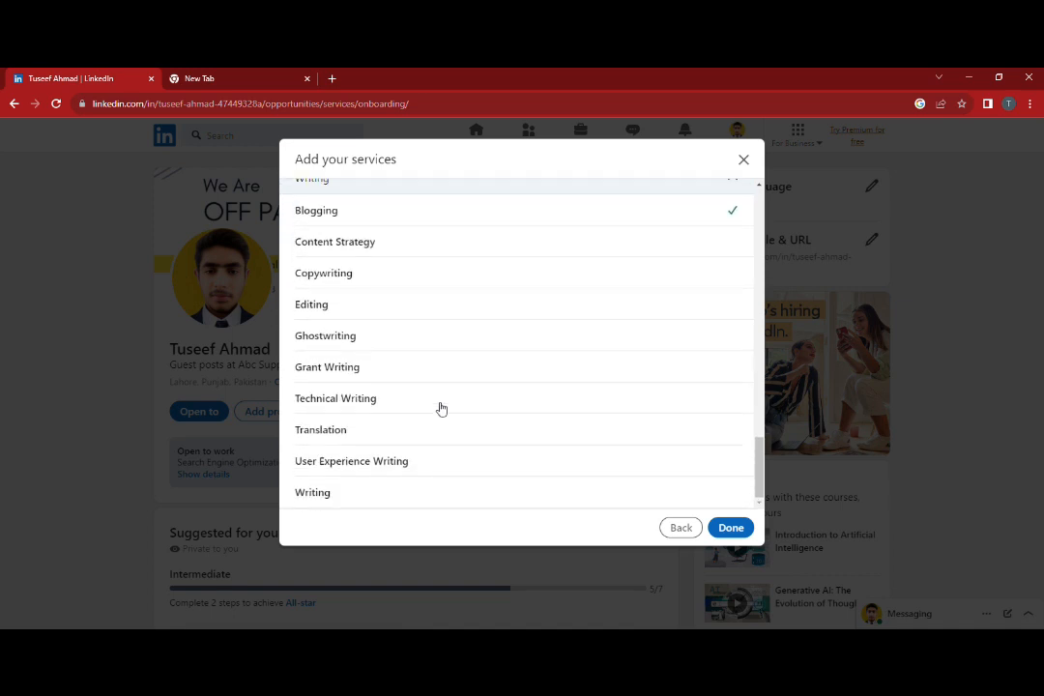
pyautogui.click(453, 493)
pyautogui.click(730, 528)
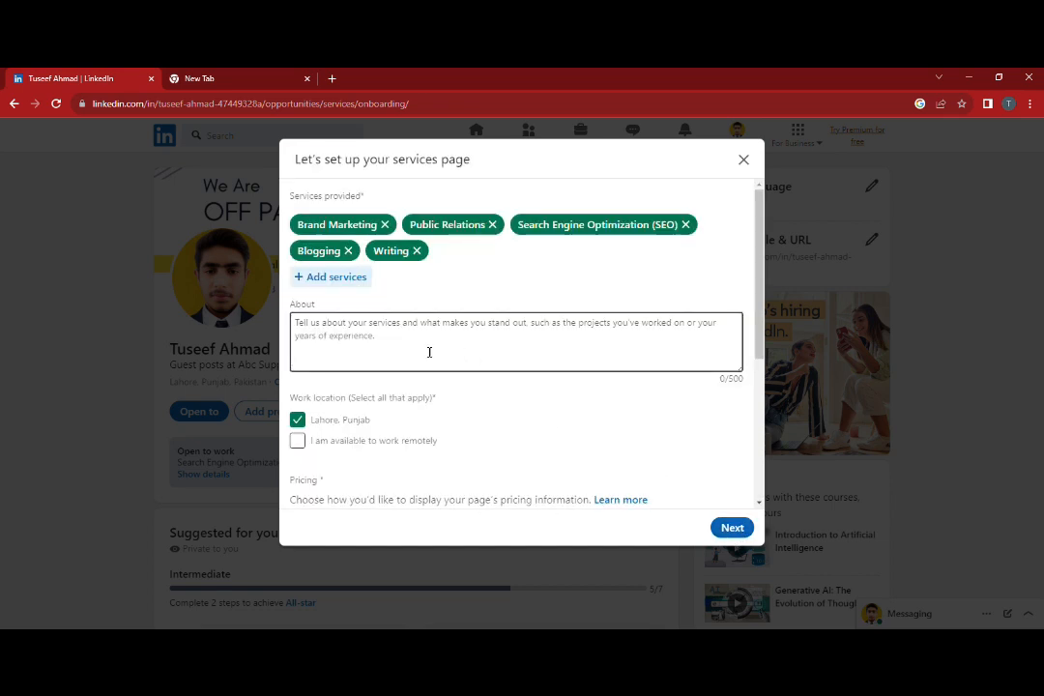
# Reopen the service selection and search the available services for "off" and "blo"
pyautogui.click(353, 280)
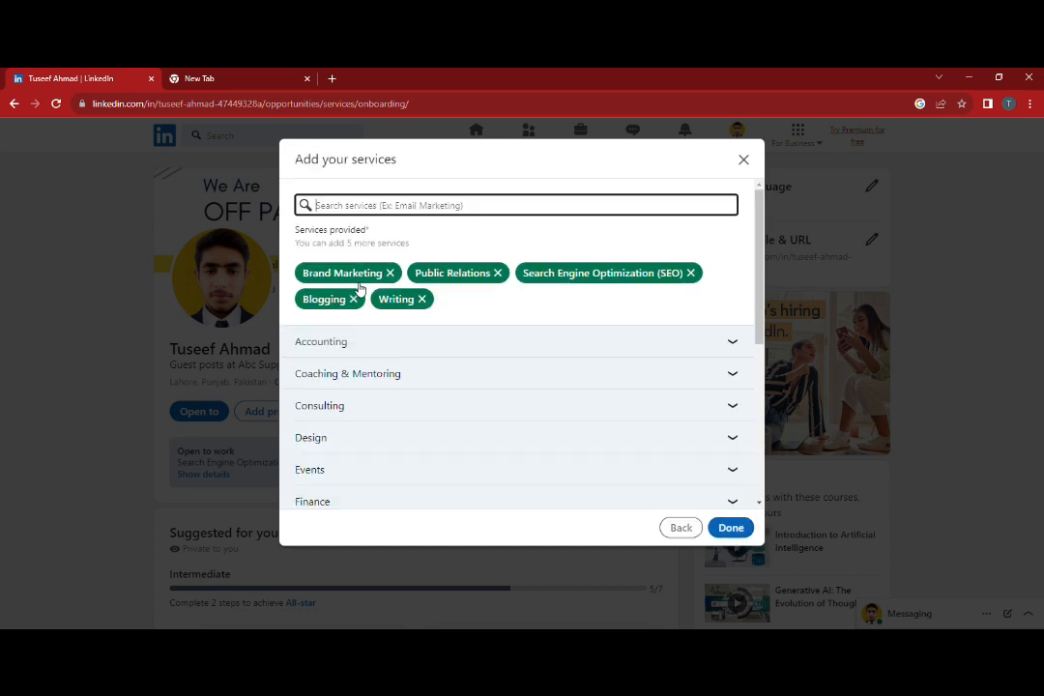
pyautogui.write('off')
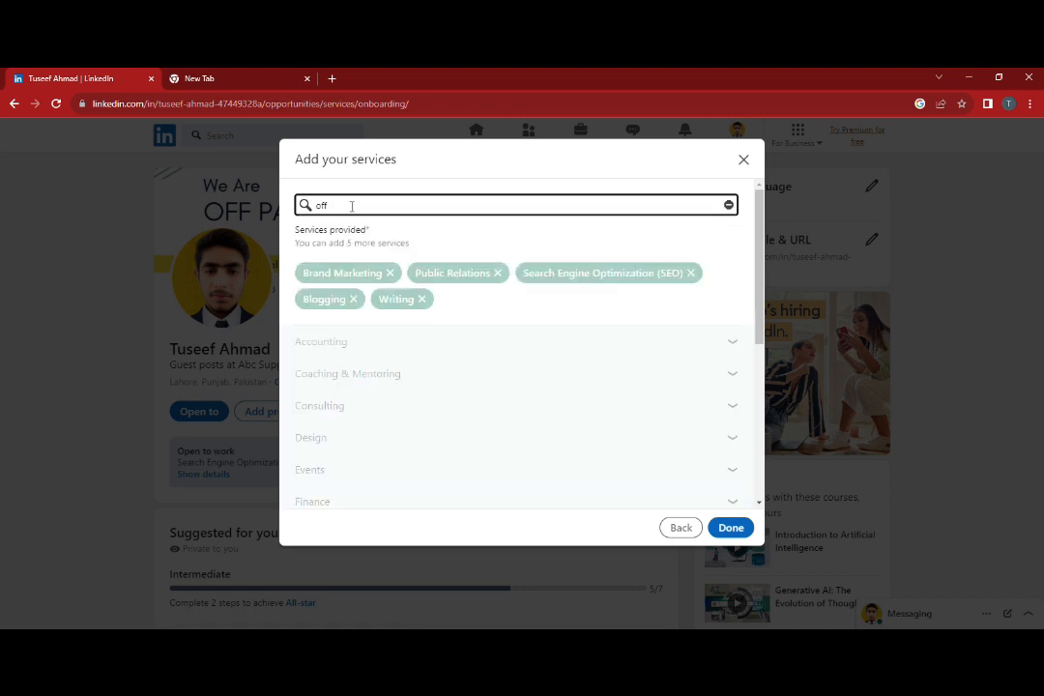
pyautogui.press('BackSpace')
pyautogui.press('BackSpace')
pyautogui.press('BackSpace')
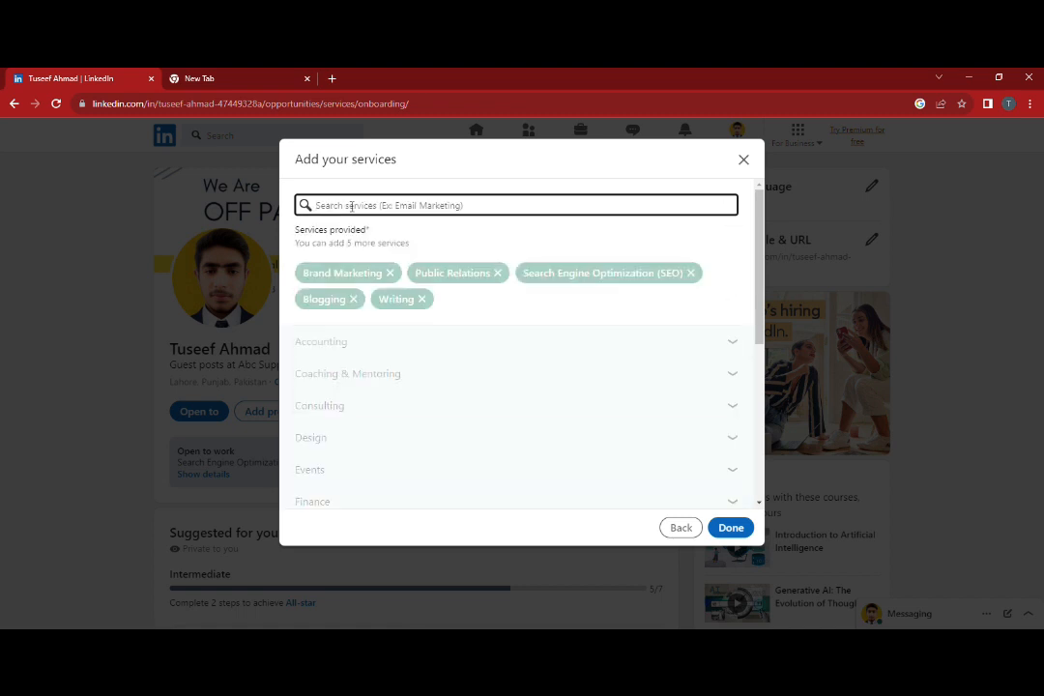
pyautogui.write('b')
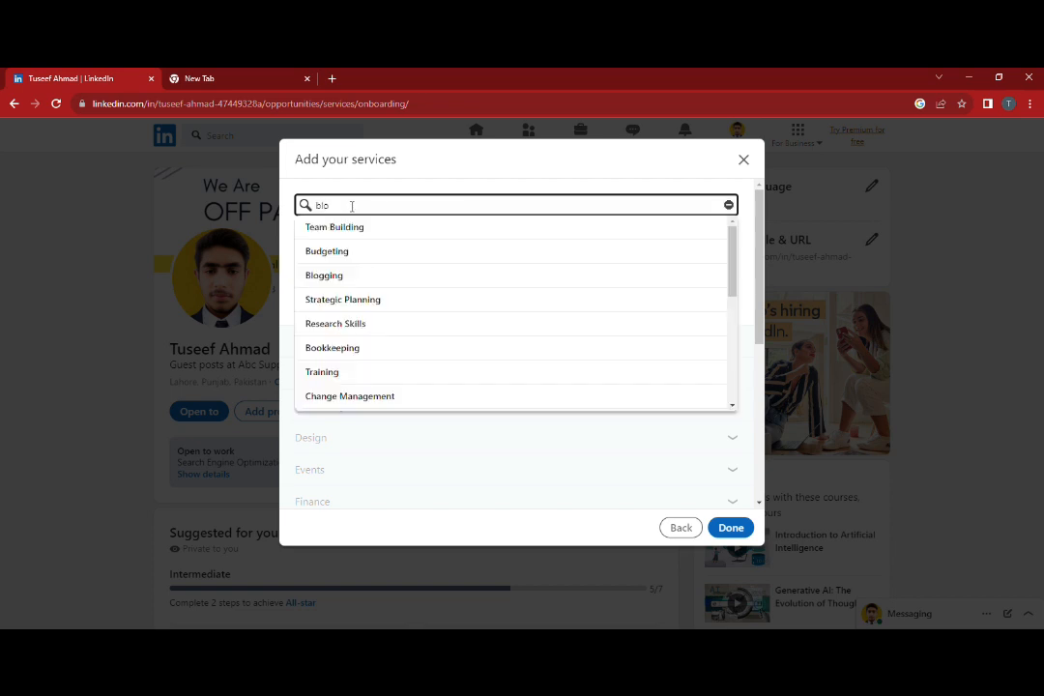
pyautogui.write('lo')
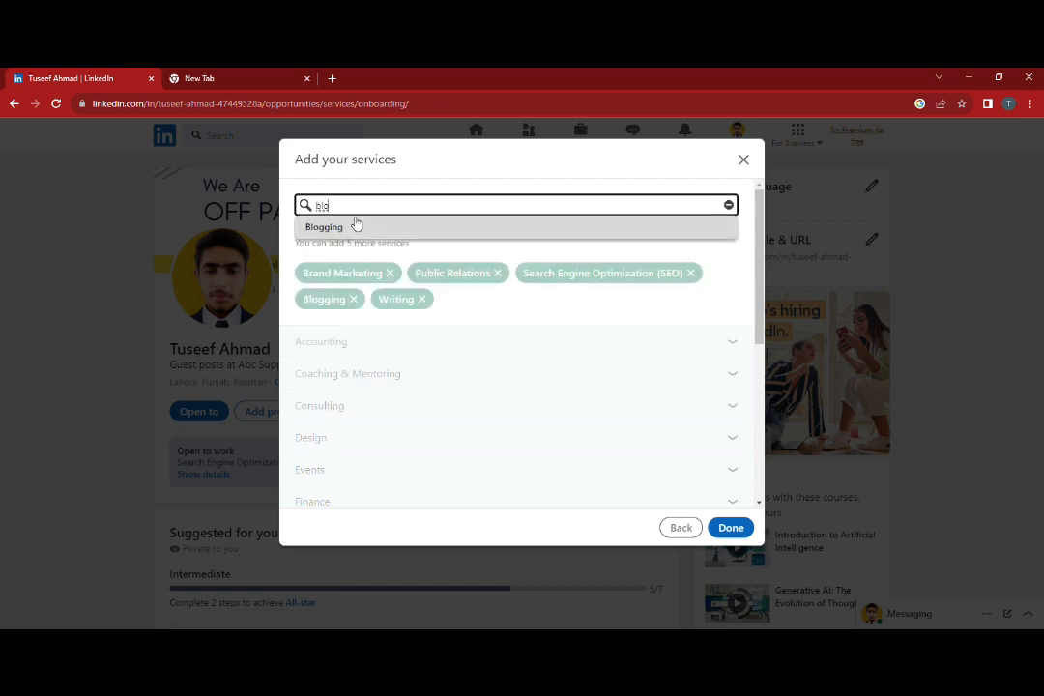
pyautogui.click(357, 226)
# Search the available services for "guest post", clear the search and return to the services page setup
pyautogui.press('BackSpace')
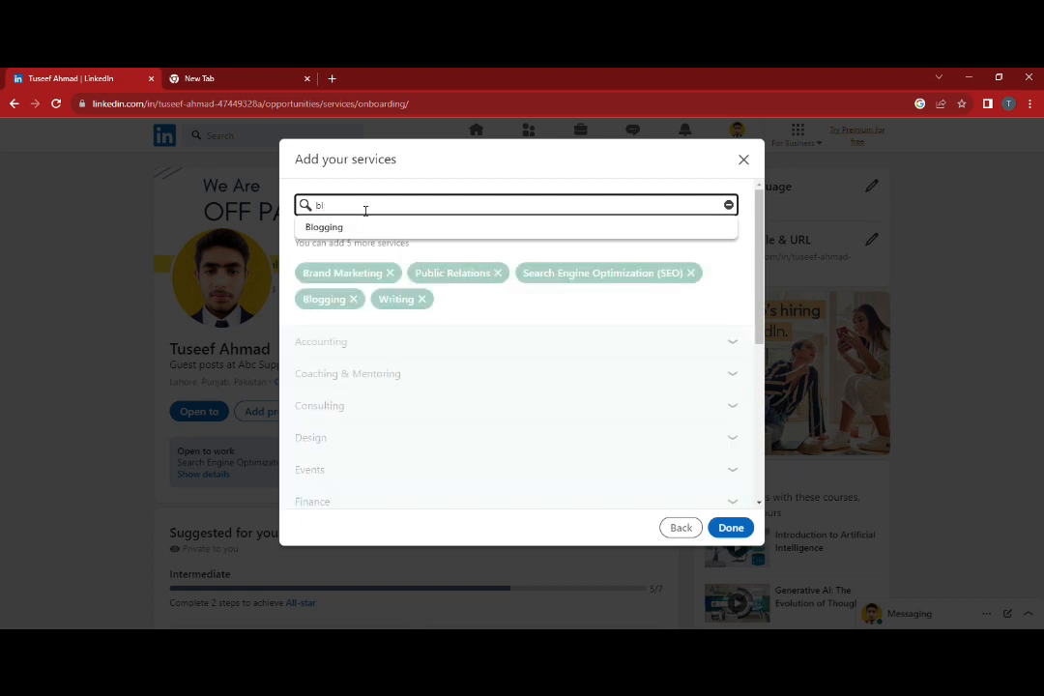
pyautogui.press('BackSpace')
pyautogui.write('guest')
pyautogui.press('BackSpace')
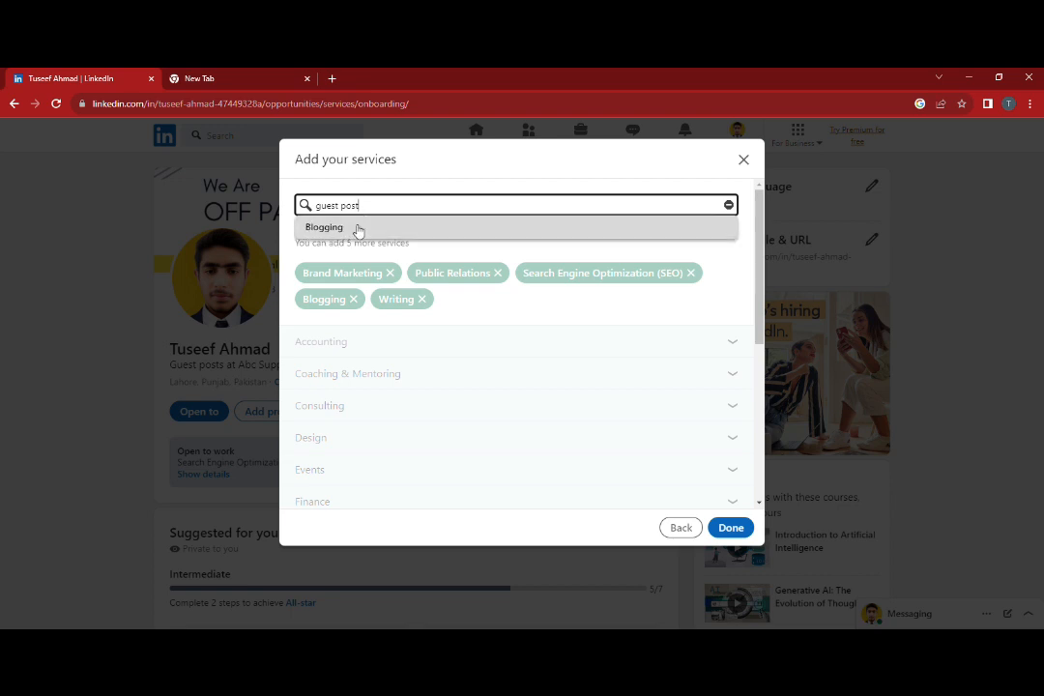
pyautogui.click(729, 207)
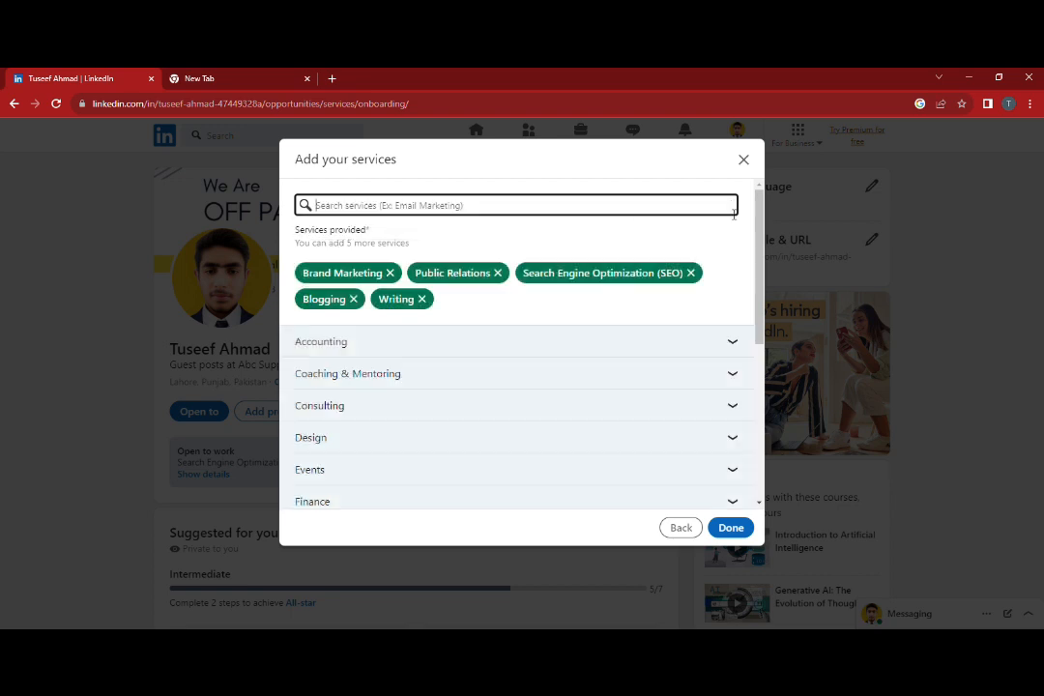
pyautogui.click(732, 528)
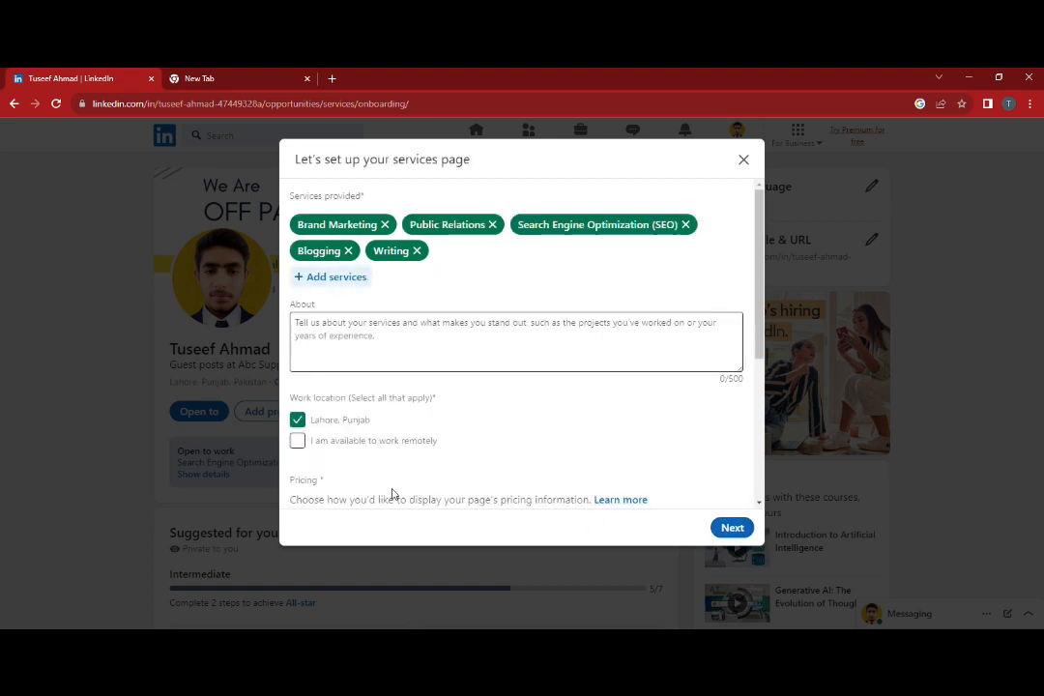
# Set the work location to remote availability only, deselecting Lahore, Punjab
pyautogui.click(298, 442)
pyautogui.click(298, 420)
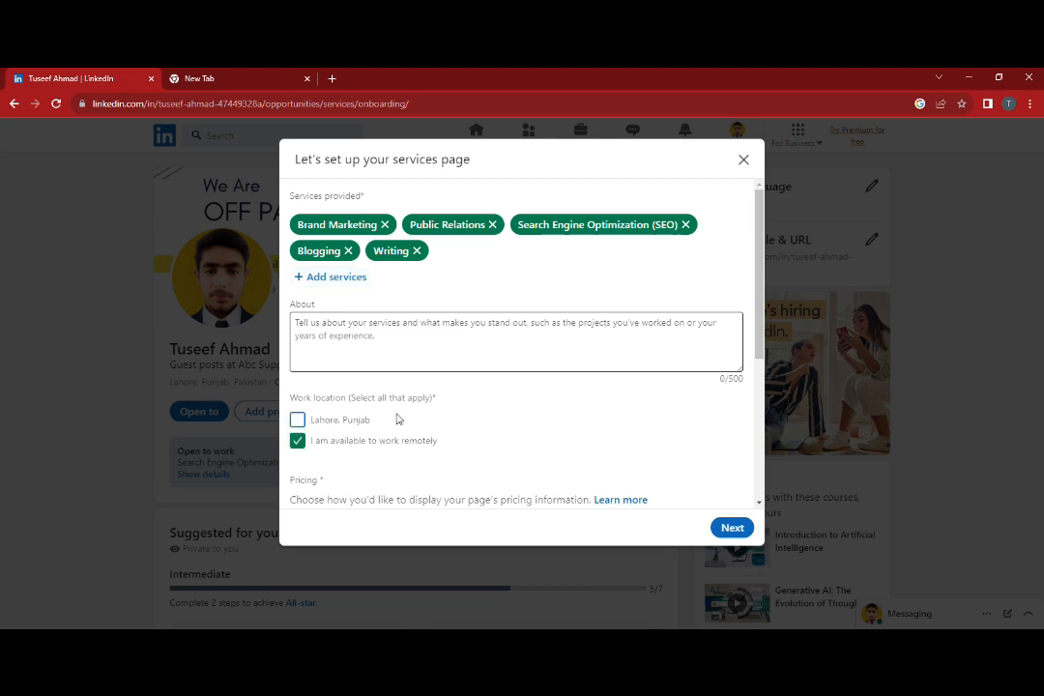
pyautogui.scroll(-1, 412, 423)
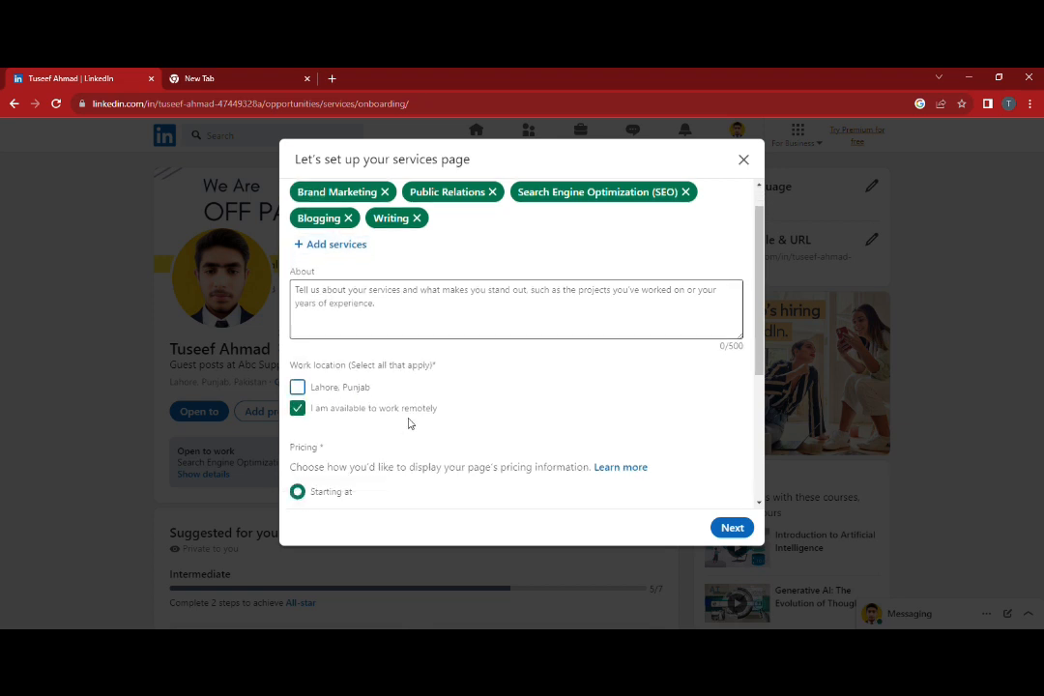
# Set the services page pricing to Contact for pricing and proceed to the page preview
pyautogui.scroll(-2, 434, 397)
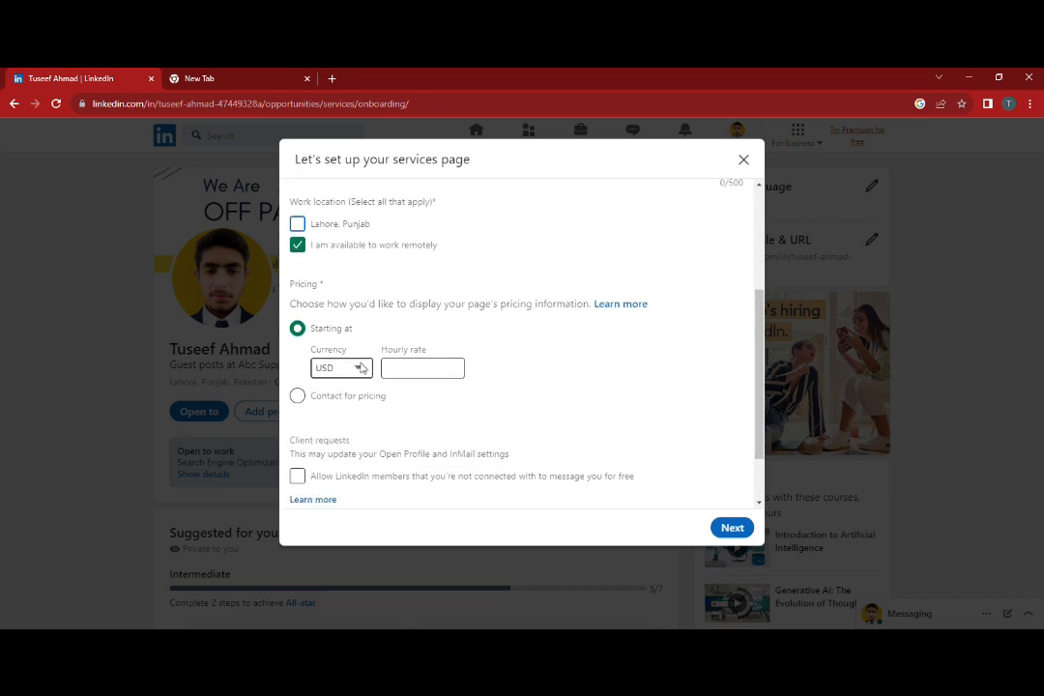
pyautogui.click(406, 368)
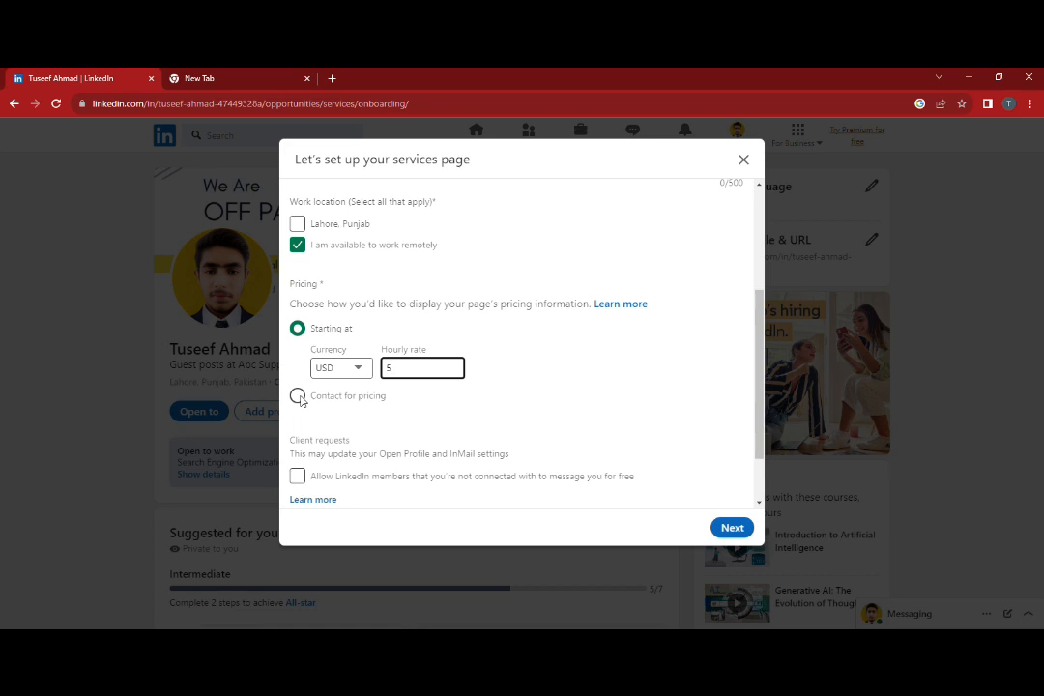
pyautogui.click(299, 397)
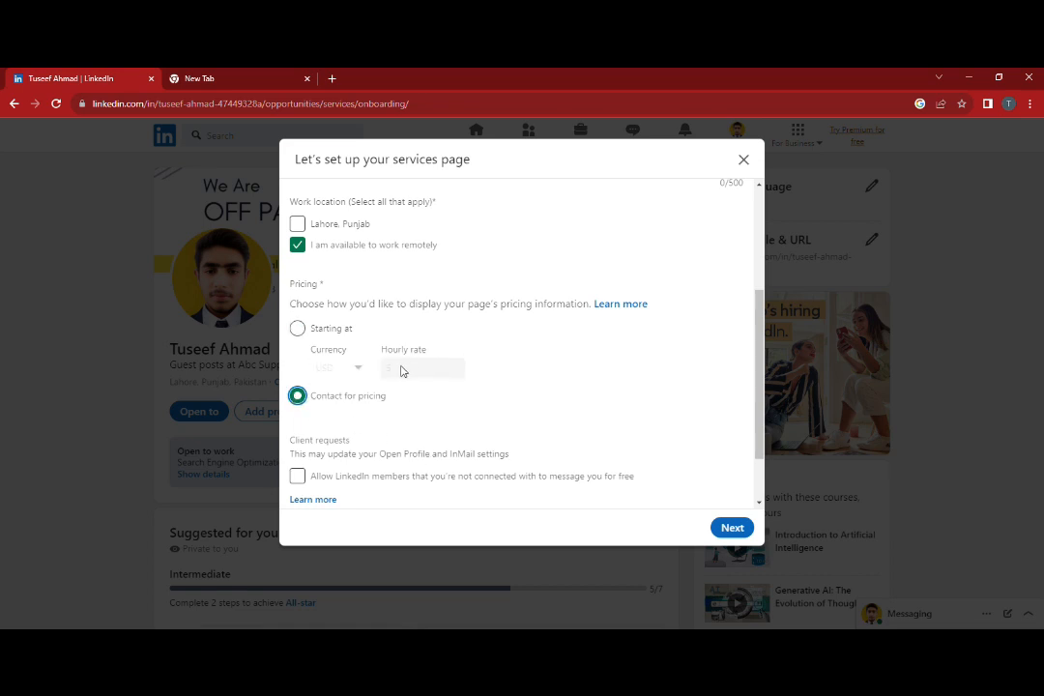
pyautogui.scroll(-2, 391, 375)
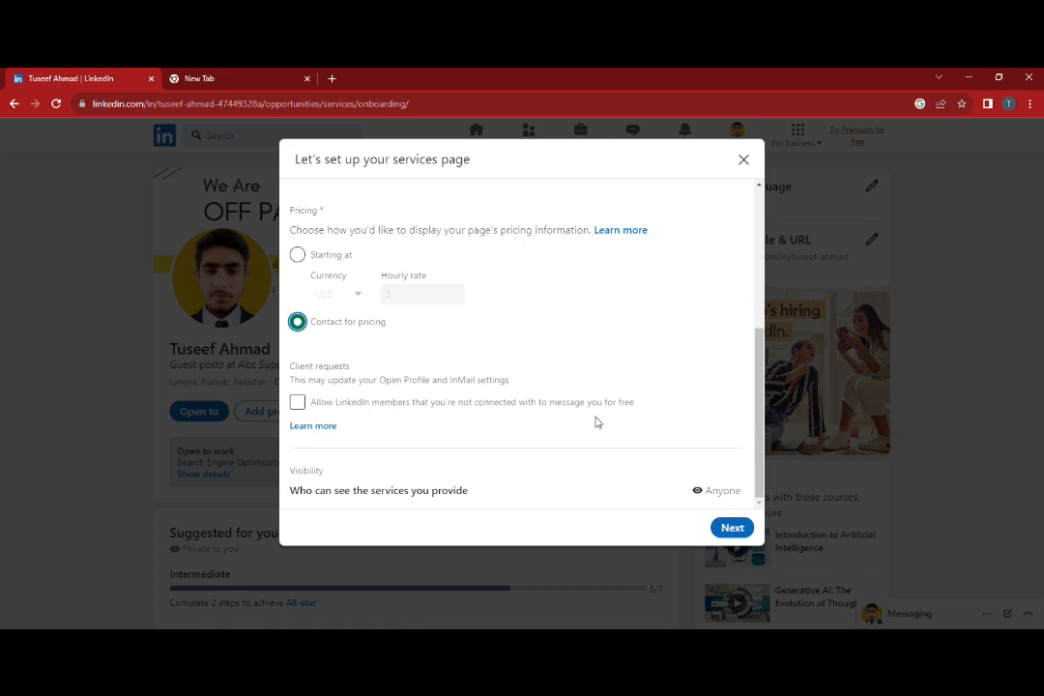
pyautogui.click(732, 527)
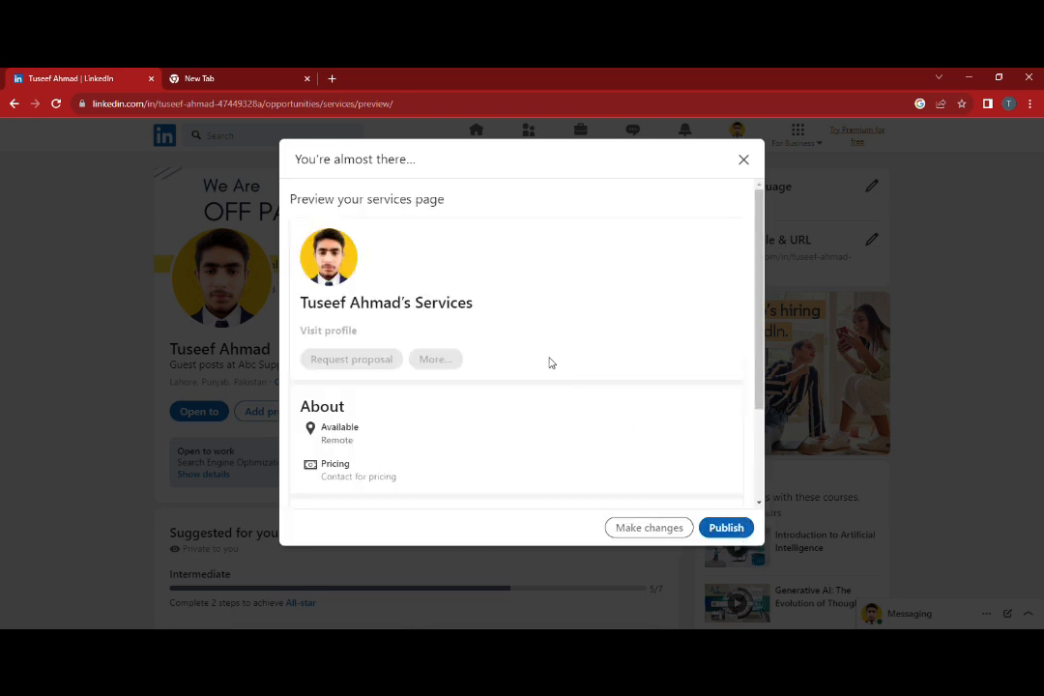
# Review the availability, pricing and listed services in the preview, and publish the services page
pyautogui.scroll(-2, 550, 361)
pyautogui.scroll(1, 550, 363)
pyautogui.scroll(1, 519, 373)
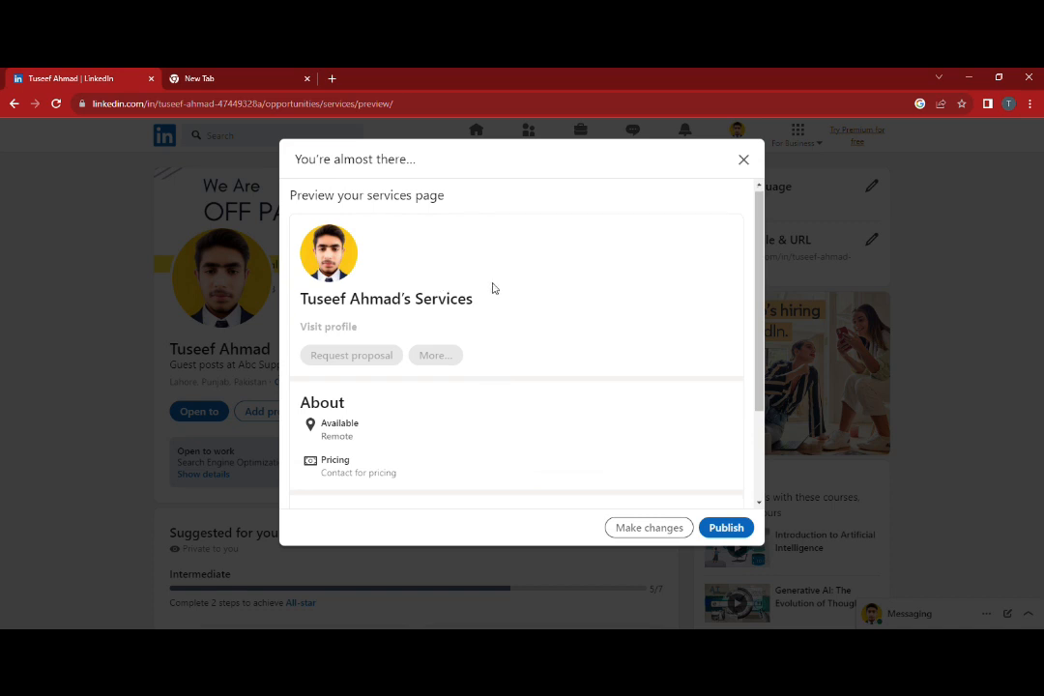
pyautogui.scroll(-1, 473, 310)
pyautogui.scroll(-1, 412, 346)
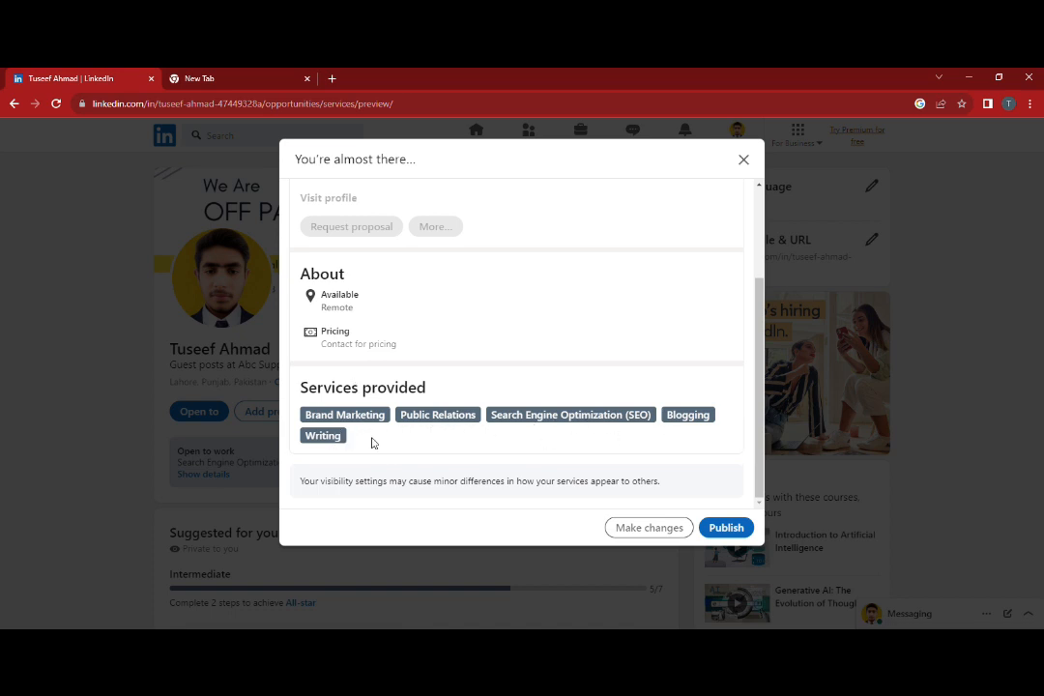
pyautogui.click(733, 531)
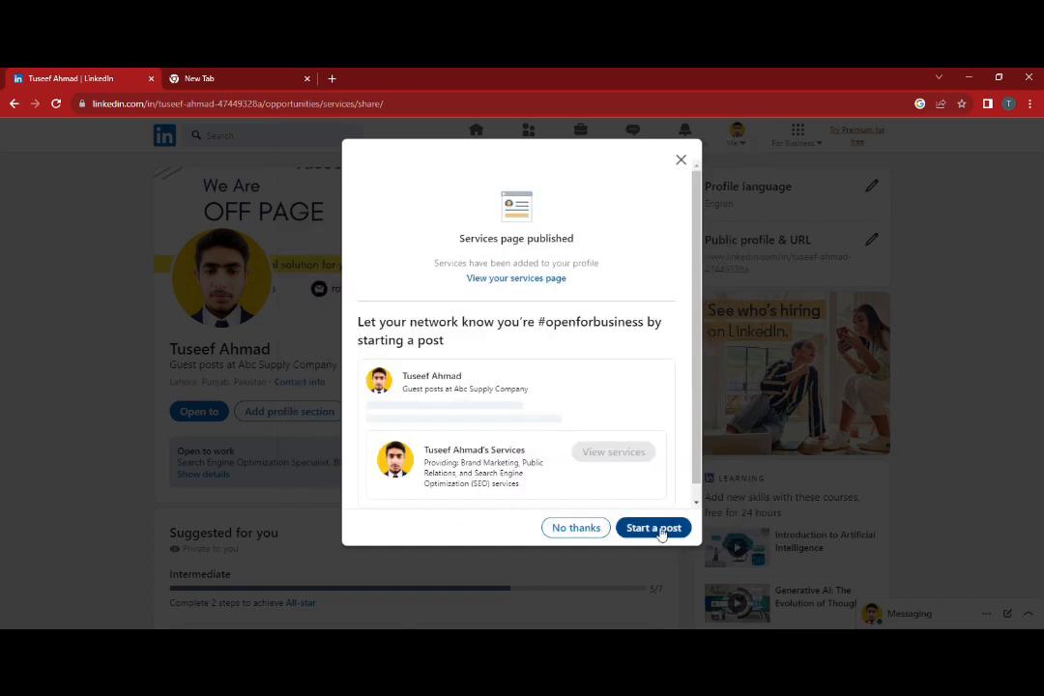
# Start a post announcing the services page and insert "Guest posts," before Brand Marketing in its text
pyautogui.scroll(-1, 549, 471)
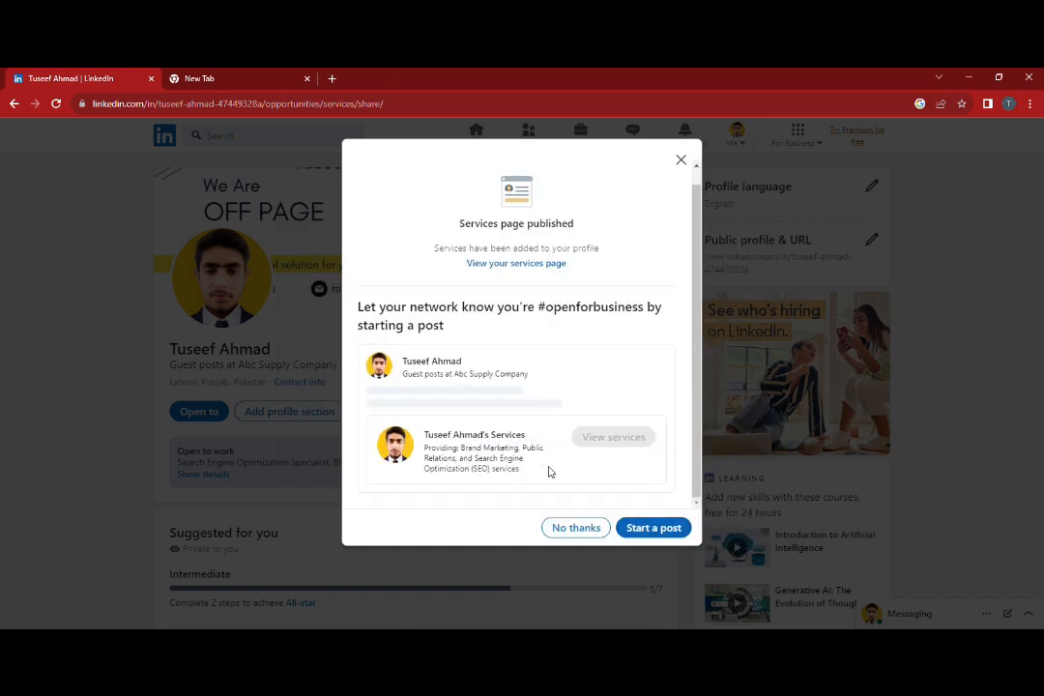
pyautogui.click(653, 527)
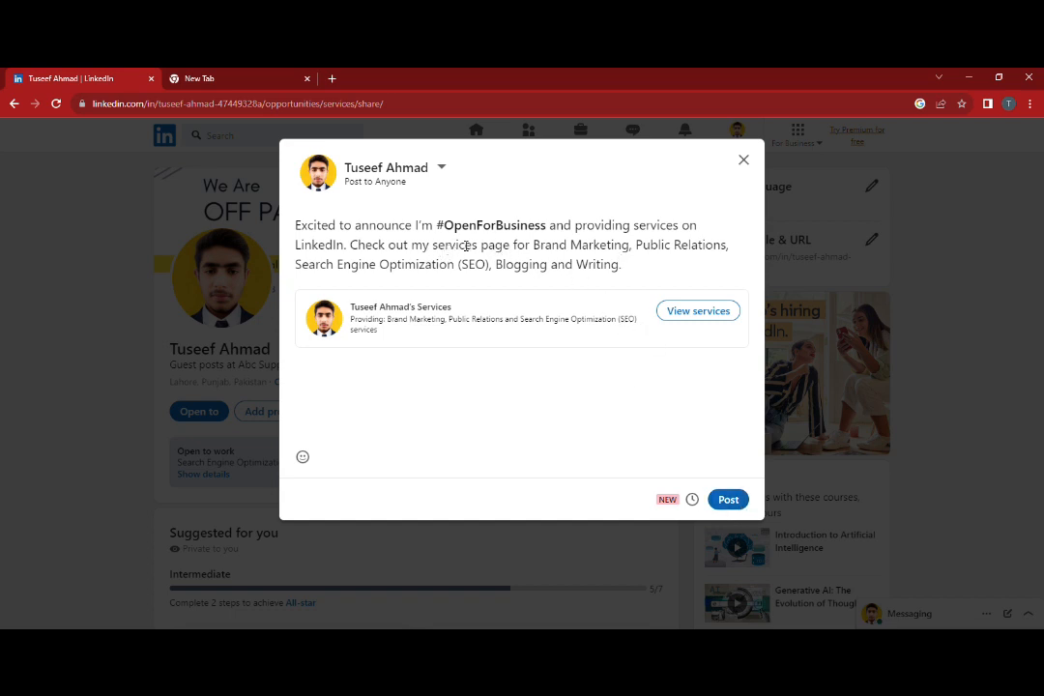
pyautogui.click(532, 244)
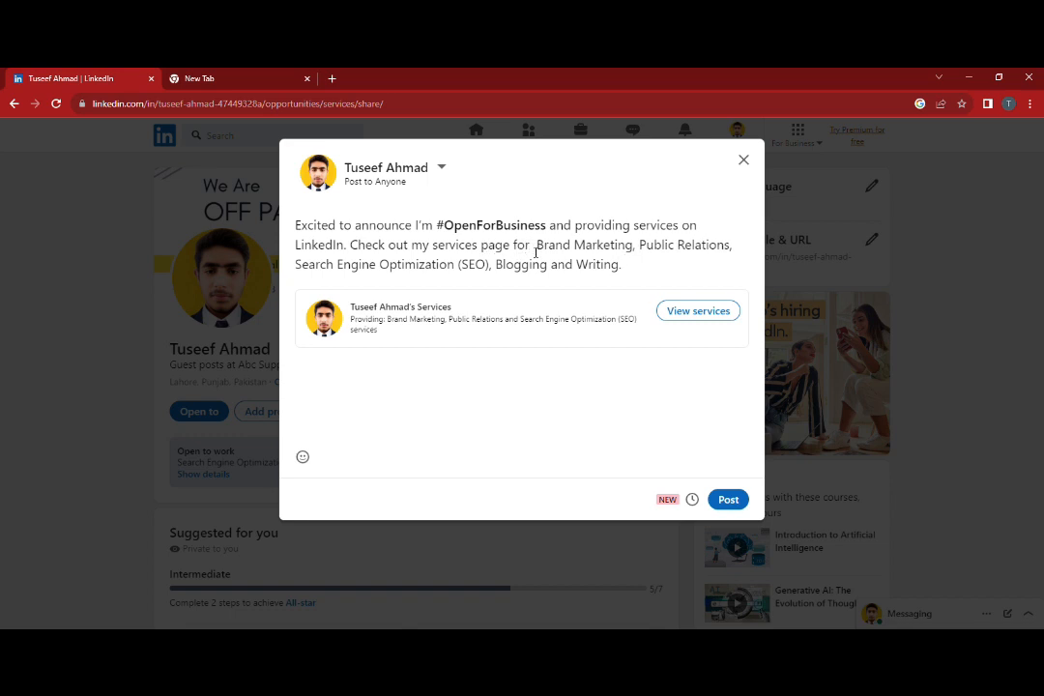
pyautogui.write('gues')
pyautogui.press('BackSpace')
pyautogui.press('BackSpace')
pyautogui.press('BackSpace')
pyautogui.press('BackSpace')
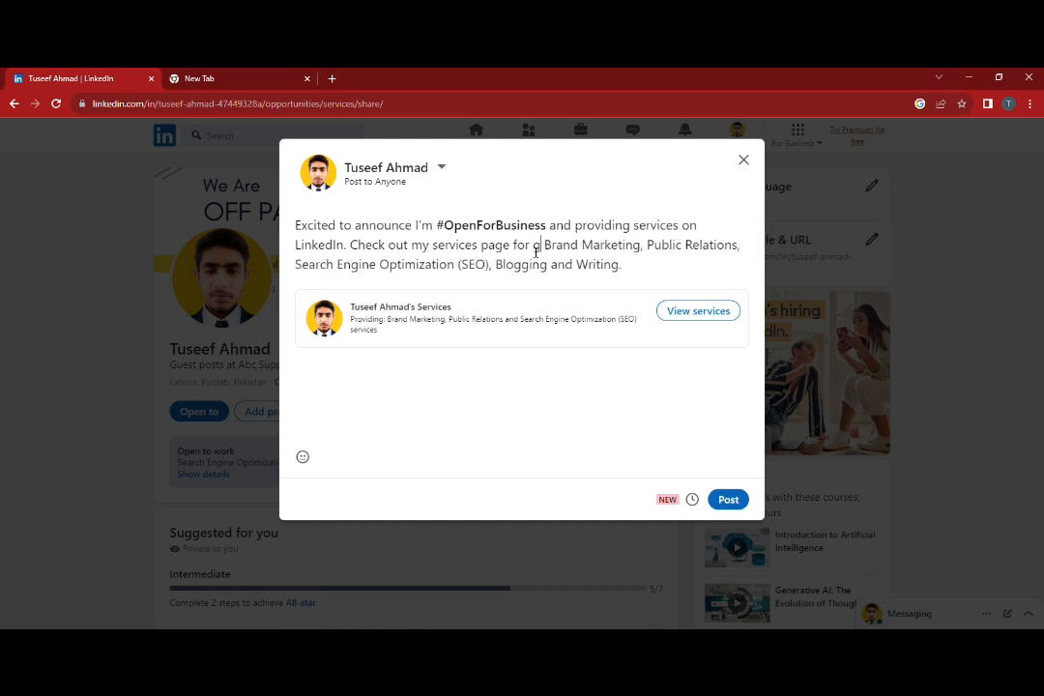
pyautogui.write('Guest pos')
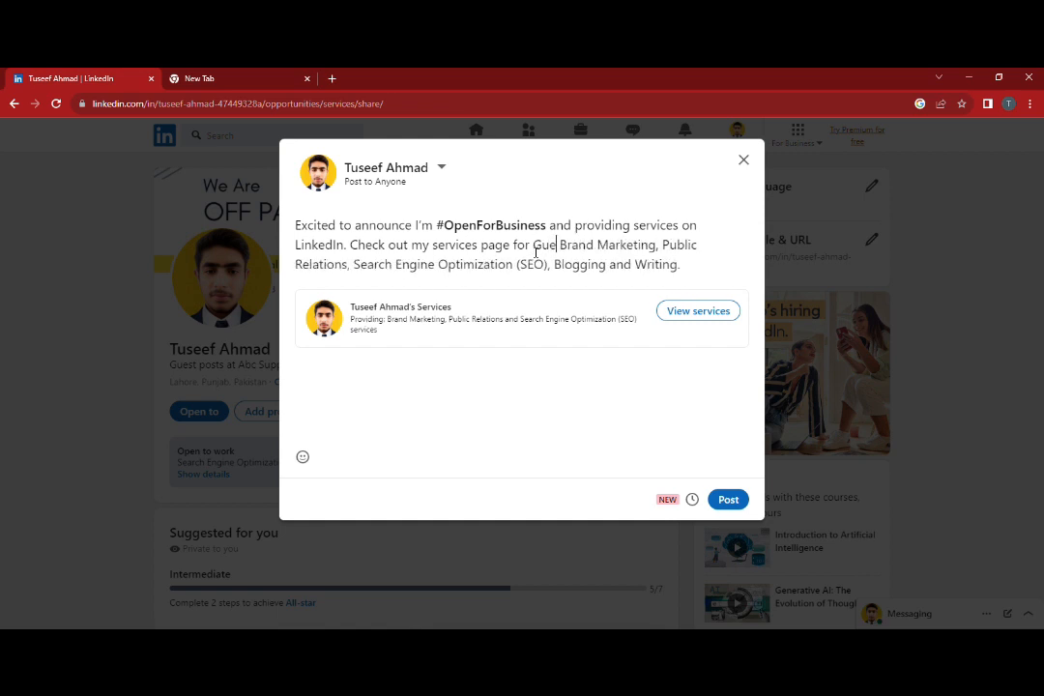
pyautogui.write('t')
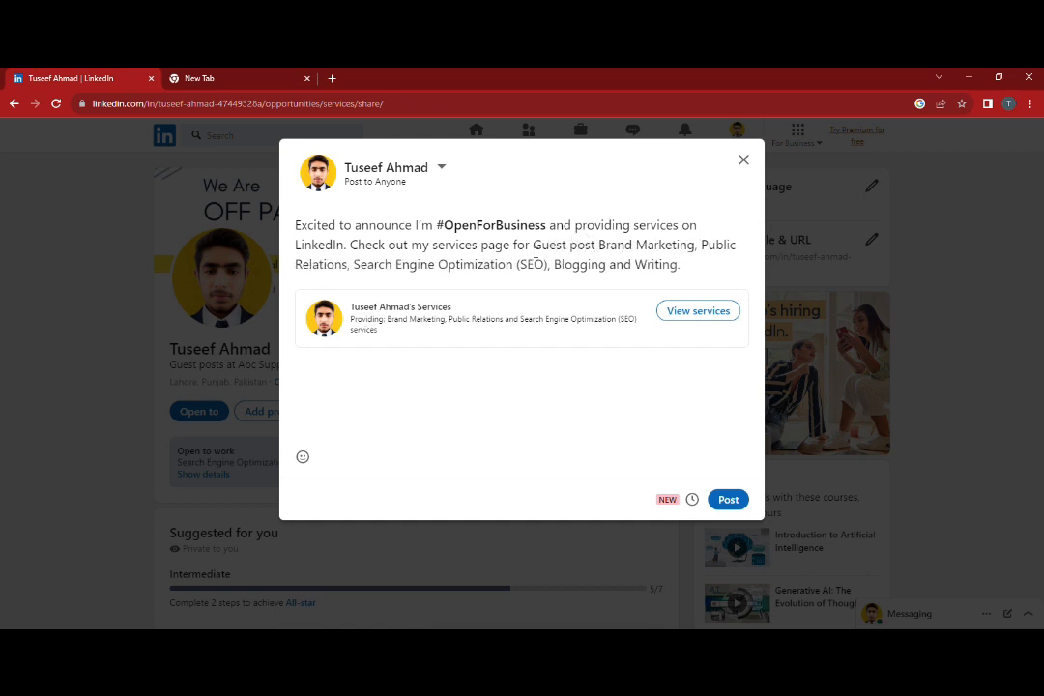
pyautogui.write('s,')
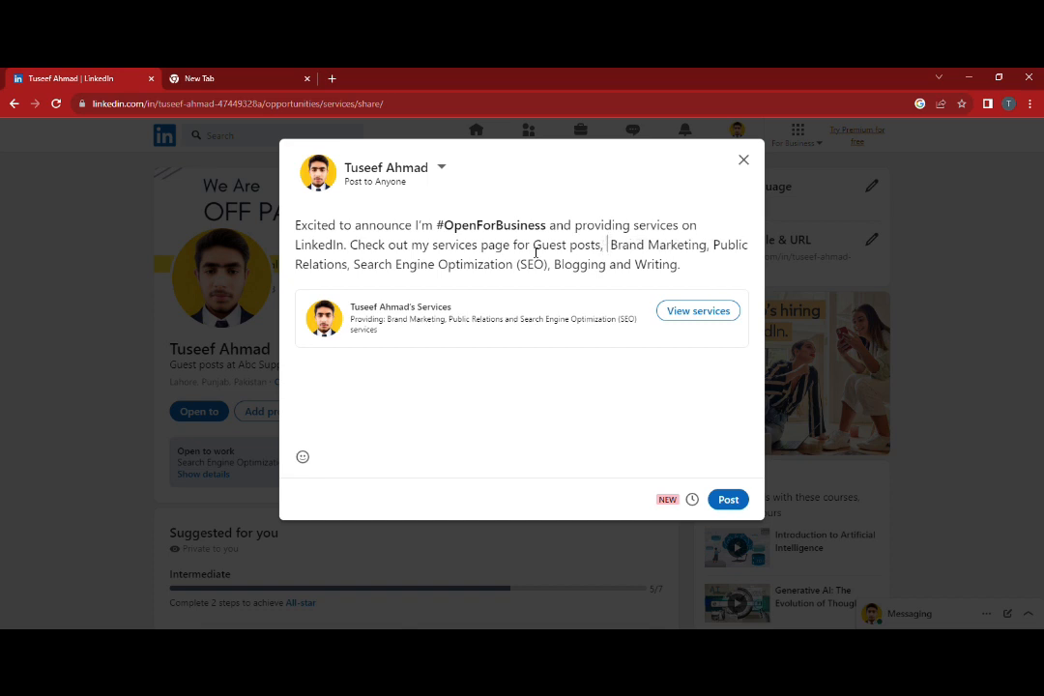
# Add "Off page seo, Link builder," between Guest posts and Brand Marketing in the post text
pyautogui.write(' Off ps')
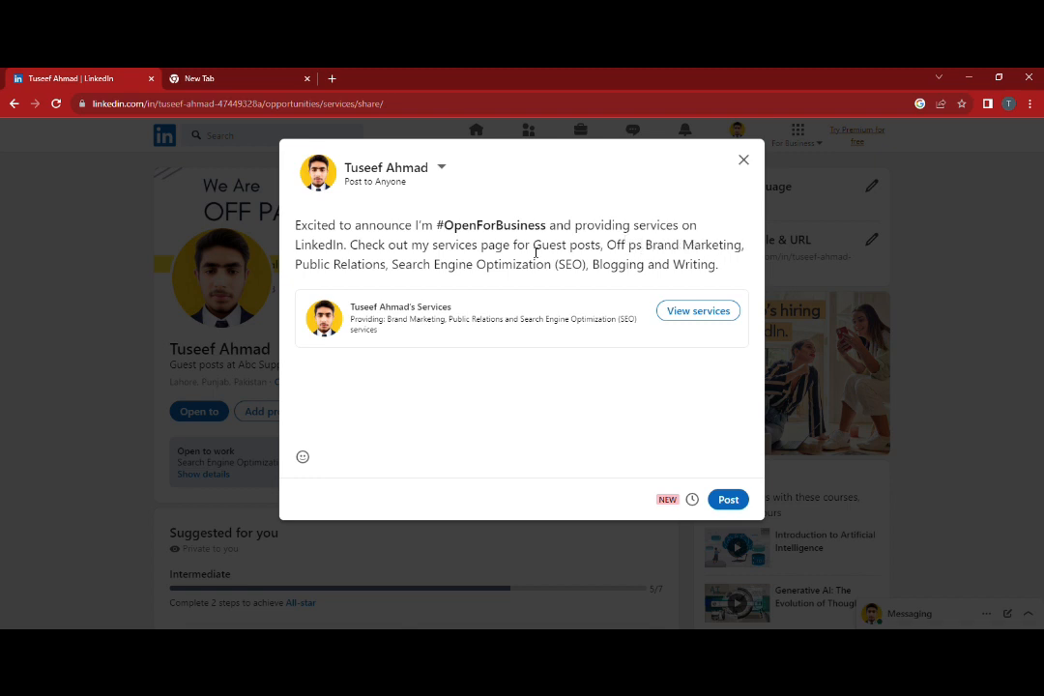
pyautogui.press('BackSpace')
pyautogui.write('age seo,')
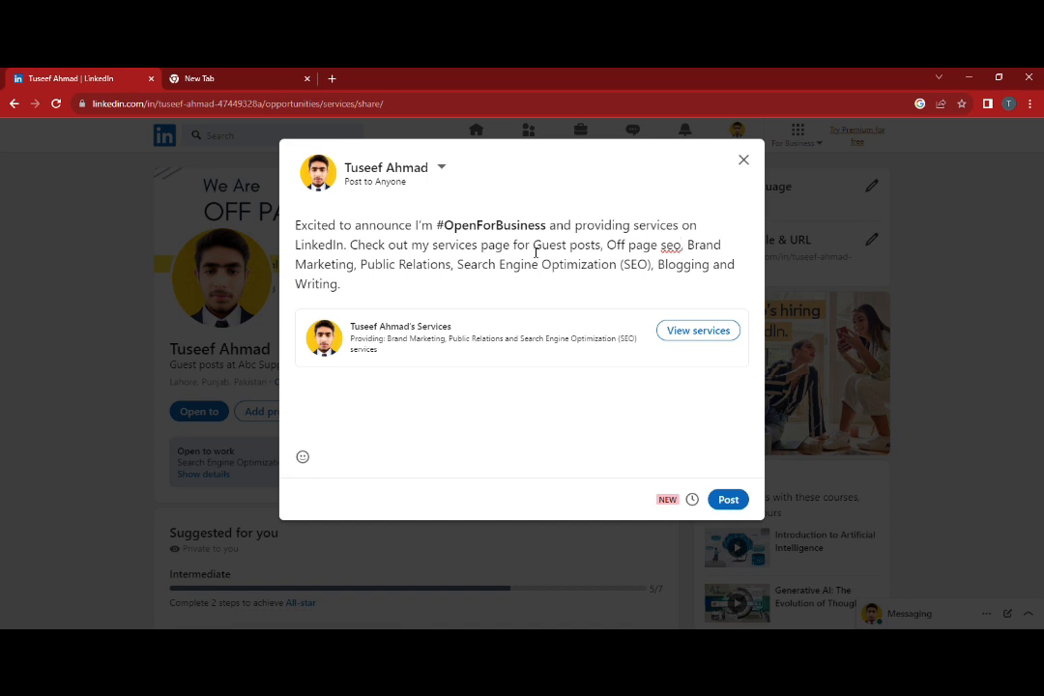
pyautogui.write(' Link bui')
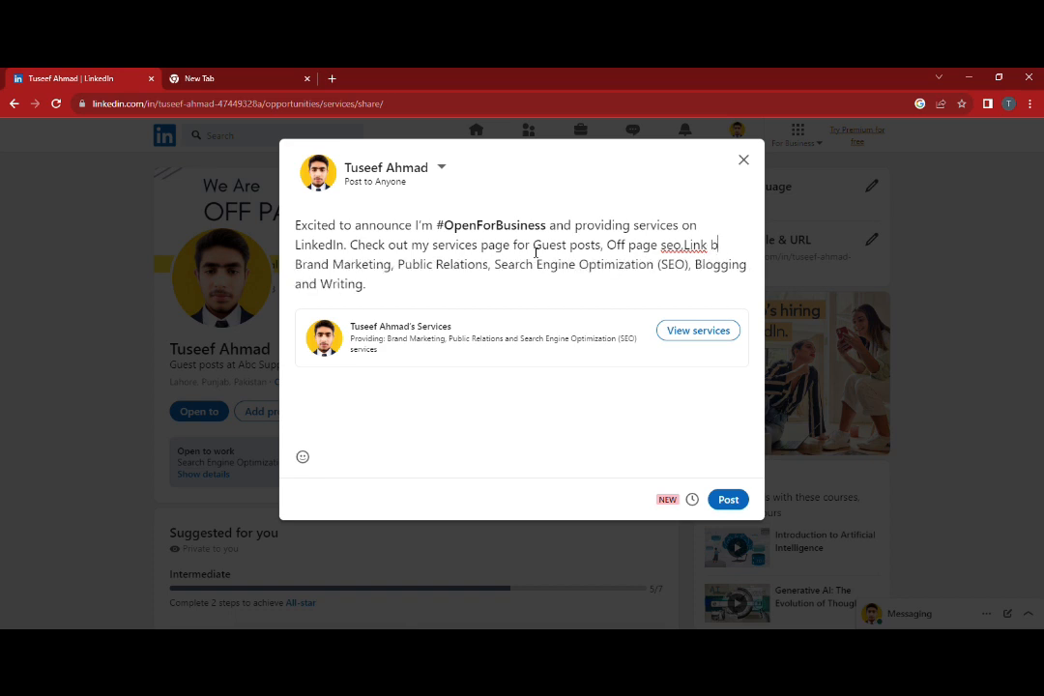
pyautogui.write('lder')
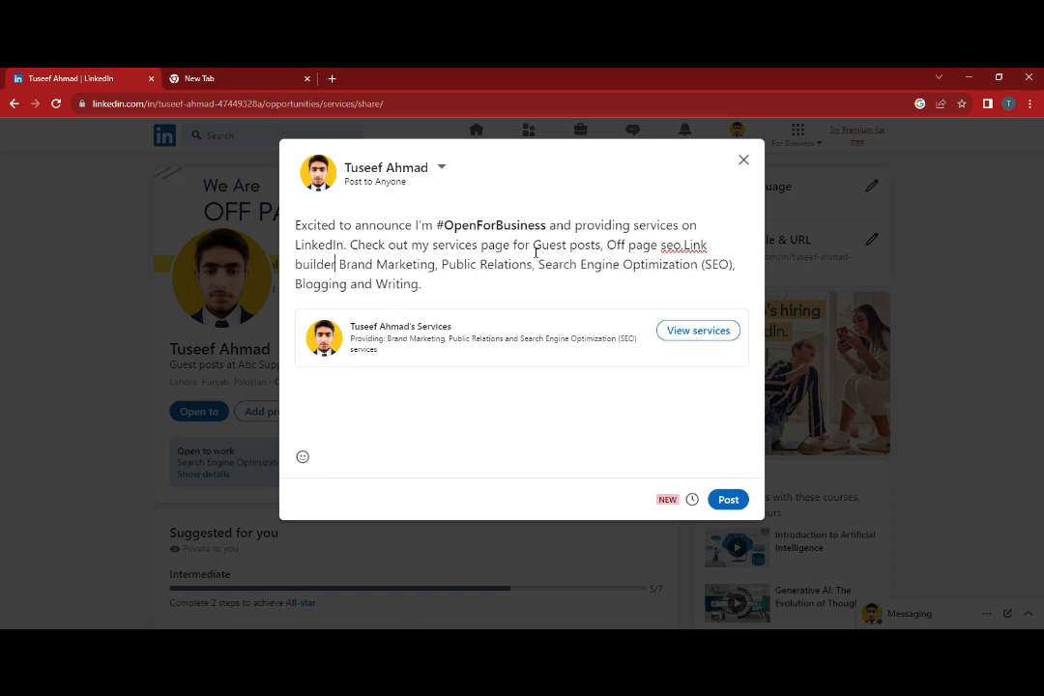
pyautogui.write(',')
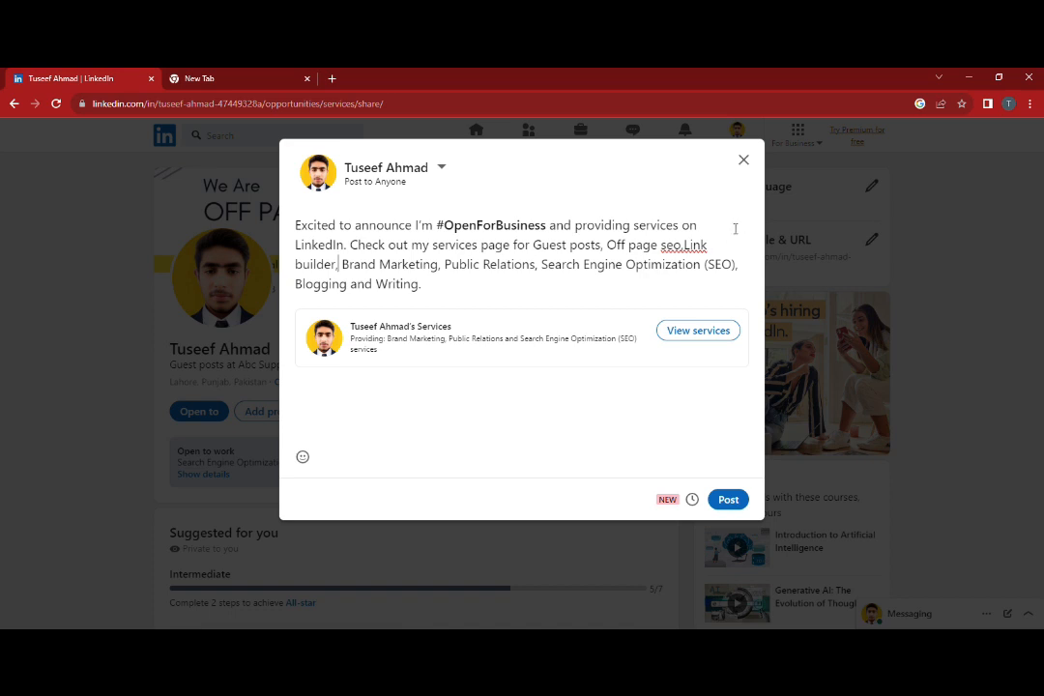
# Change "seo" to "SEO" after "Off page" in the post text and publish the post
pyautogui.click(685, 246)
pyautogui.write(',')
pyautogui.press('BackSpace')
pyautogui.press('BackSpace')
pyautogui.press('BackSpace')
pyautogui.press('BackSpace')
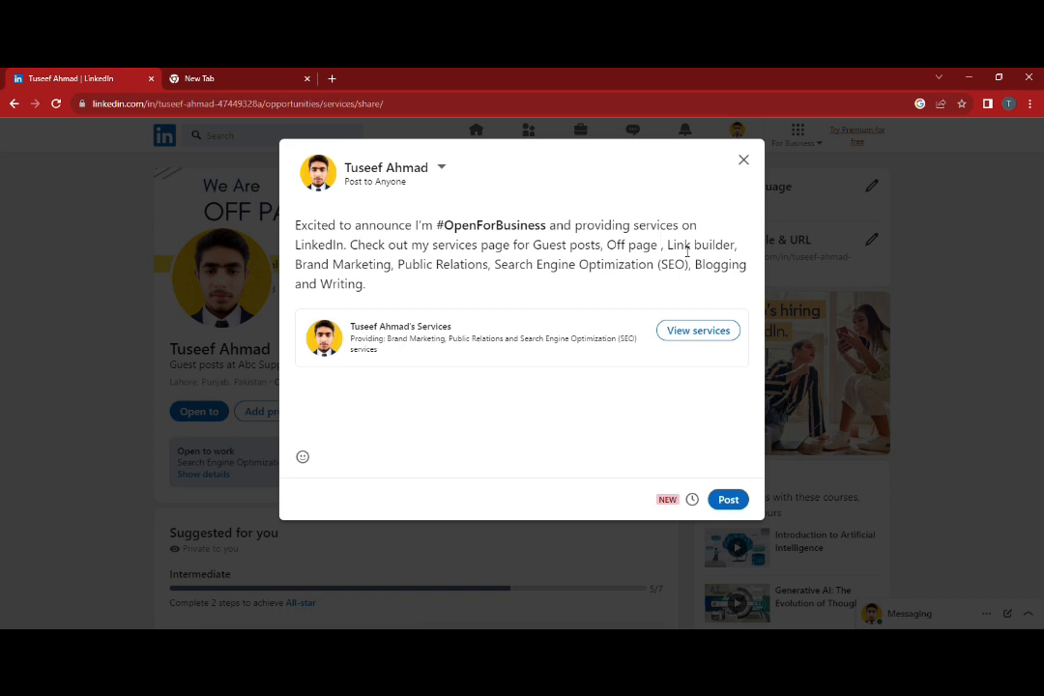
pyautogui.write('SEO')
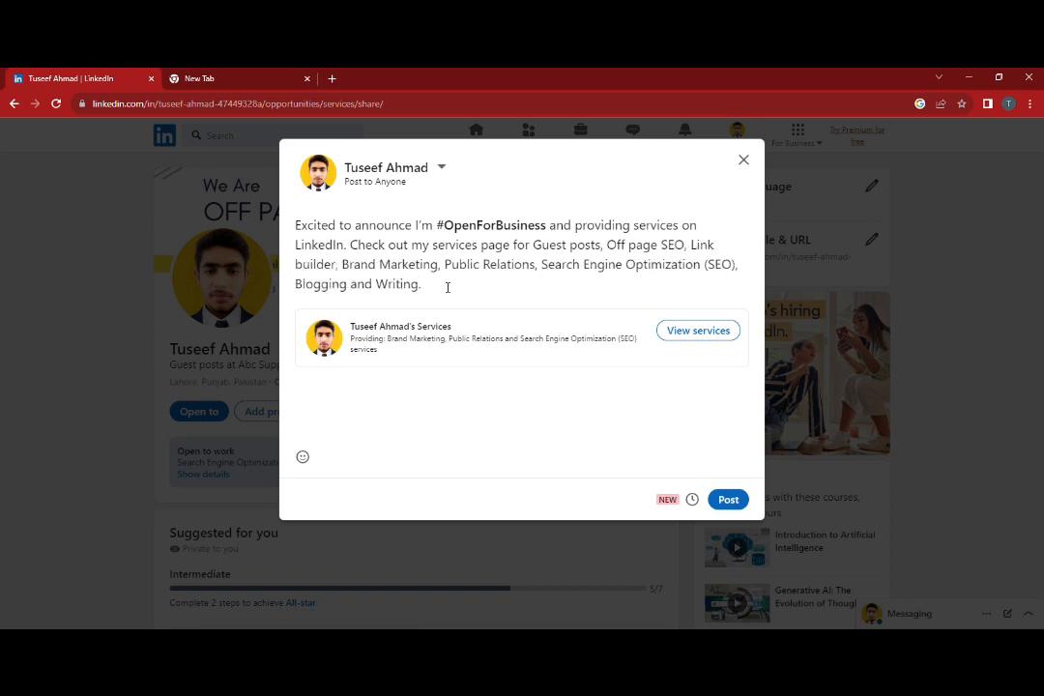
pyautogui.click(730, 498)
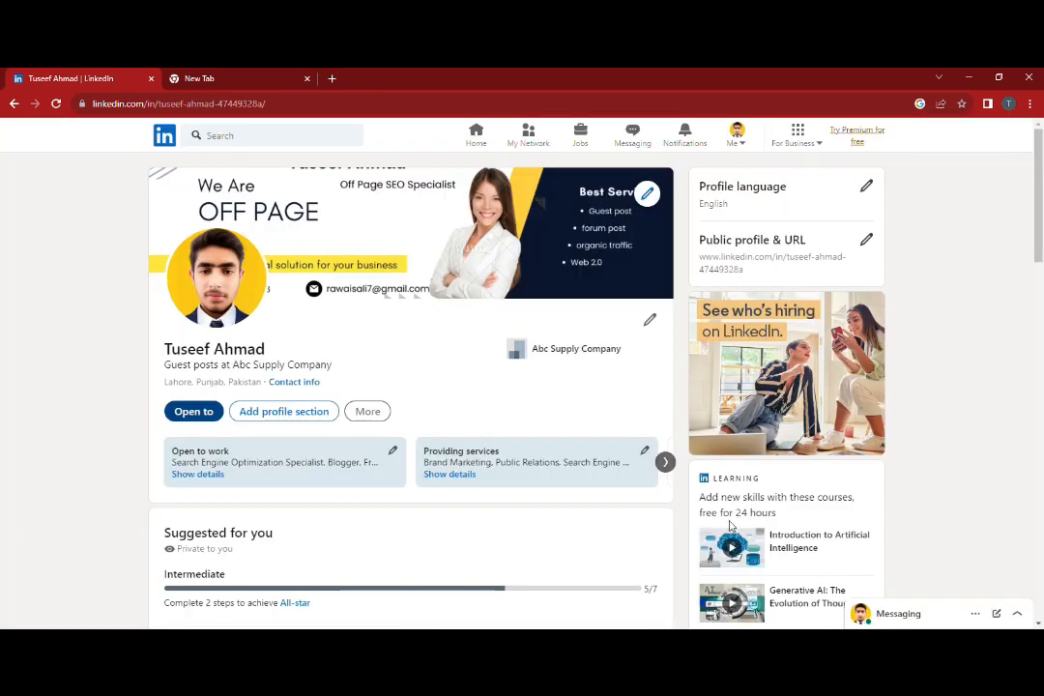
pyautogui.scroll(-1, 686, 515)
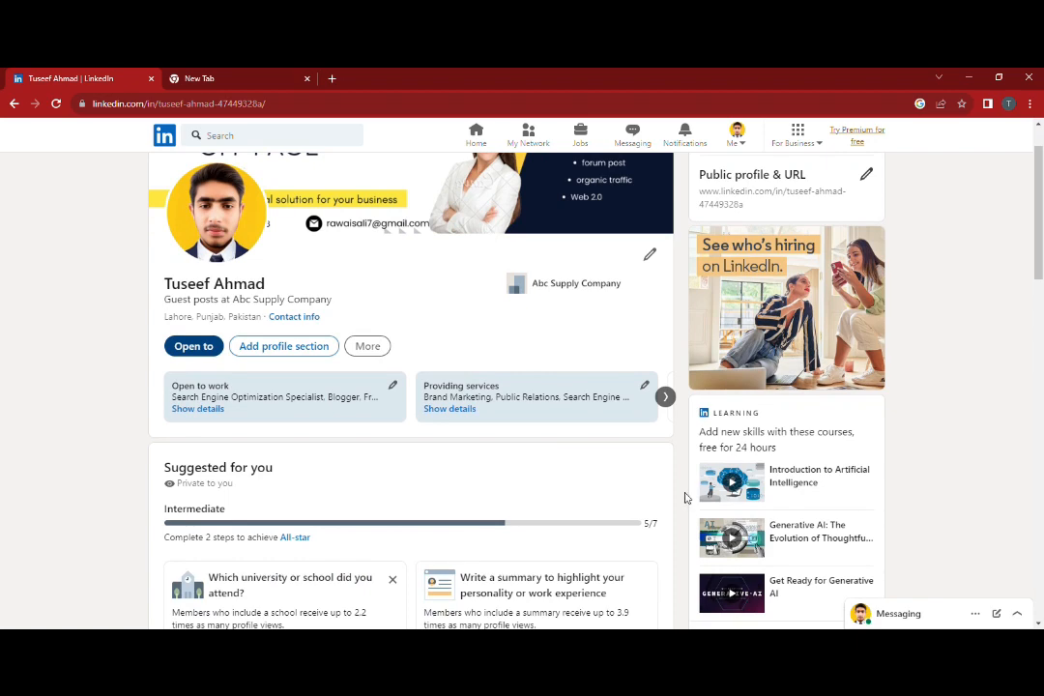
pyautogui.scroll(-3, 685, 501)
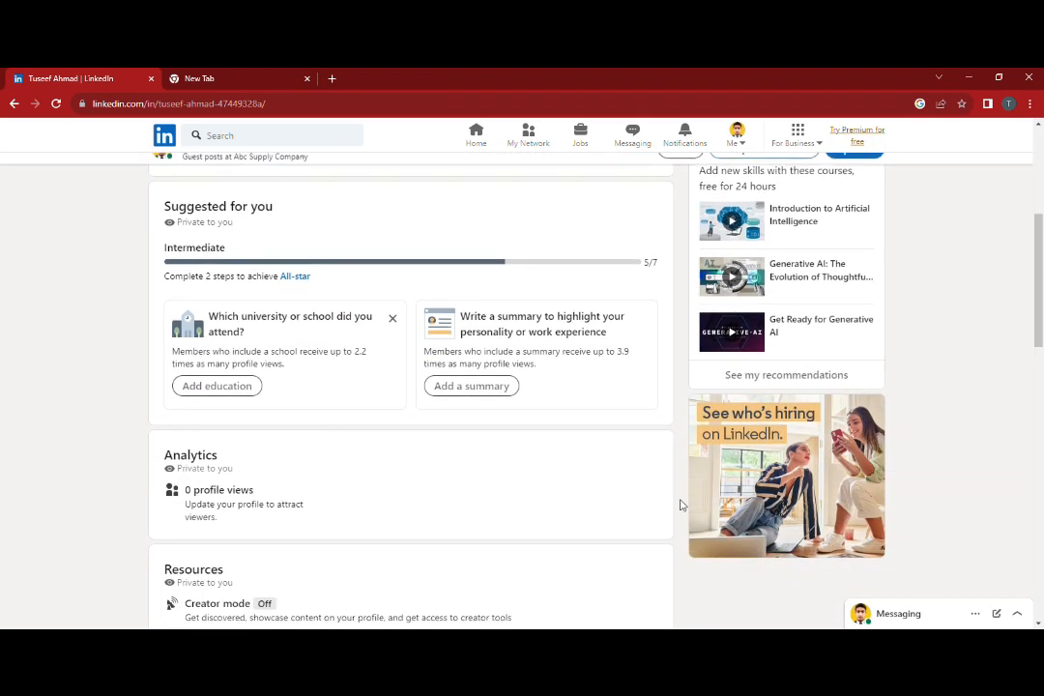
pyautogui.scroll(4, 682, 503)
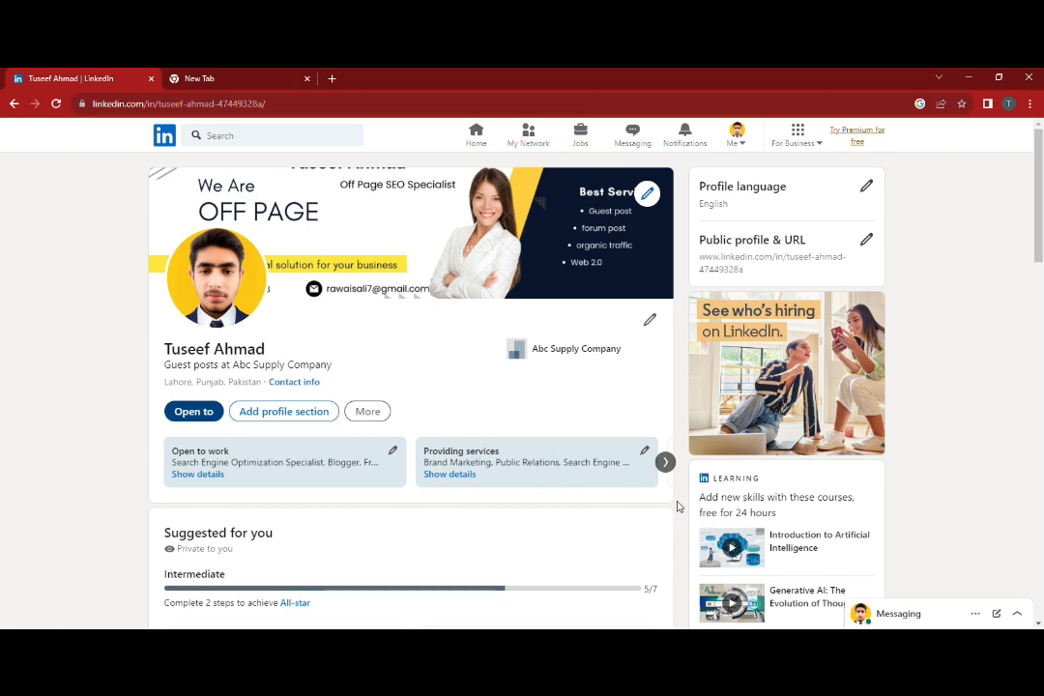
pyautogui.scroll(-1, 685, 502)
pyautogui.scroll(1, 685, 502)
pyautogui.click(867, 191)
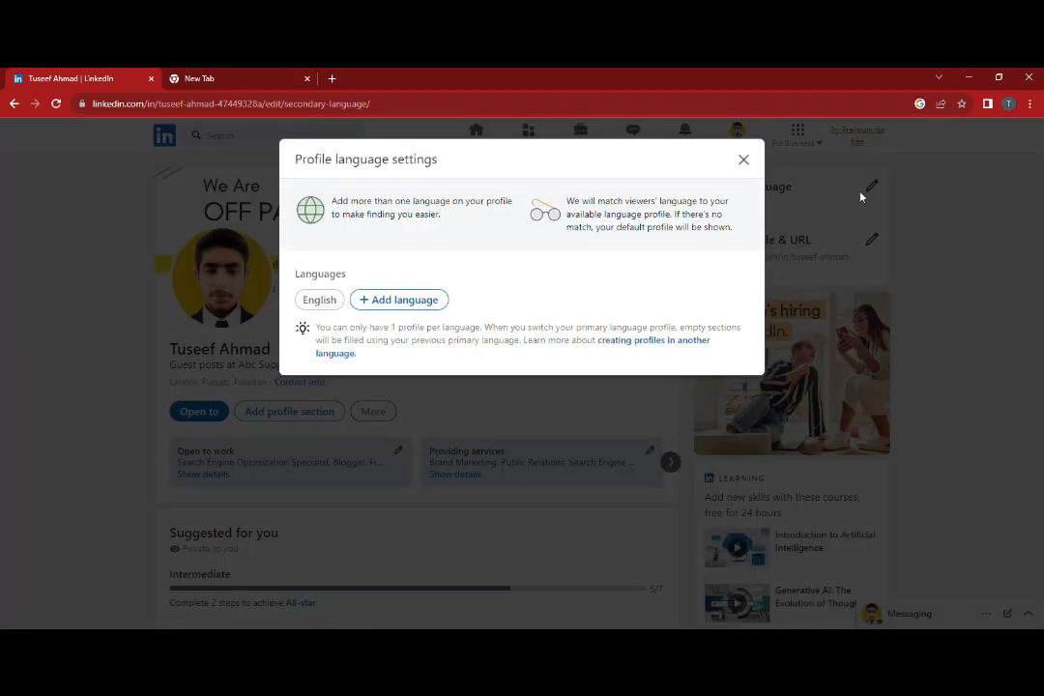
pyautogui.click(410, 301)
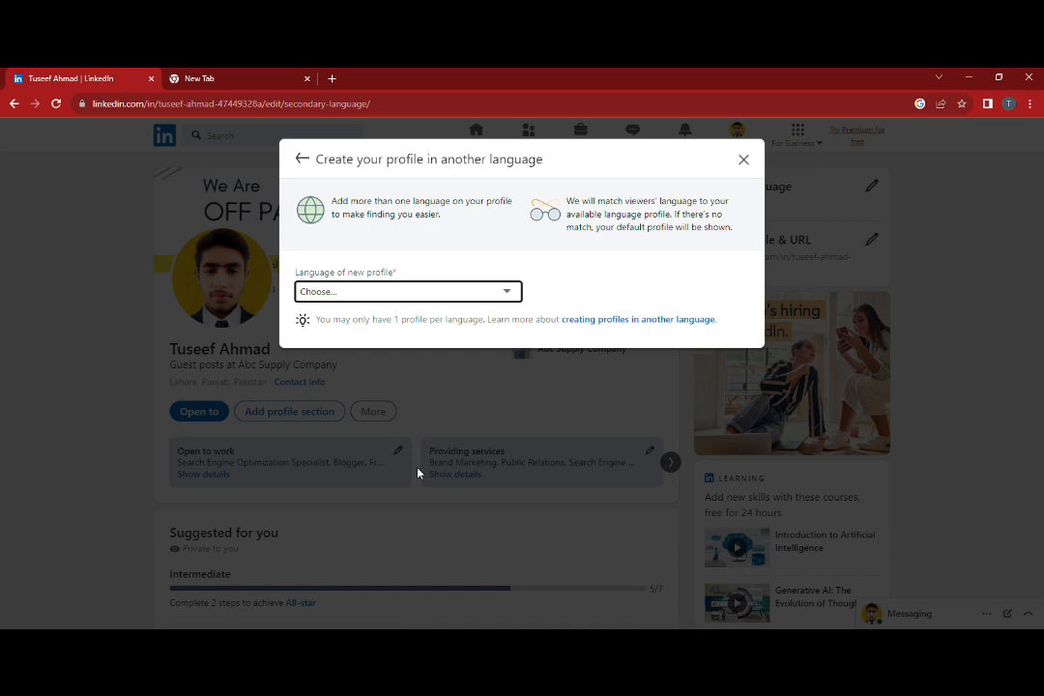
pyautogui.press('o')
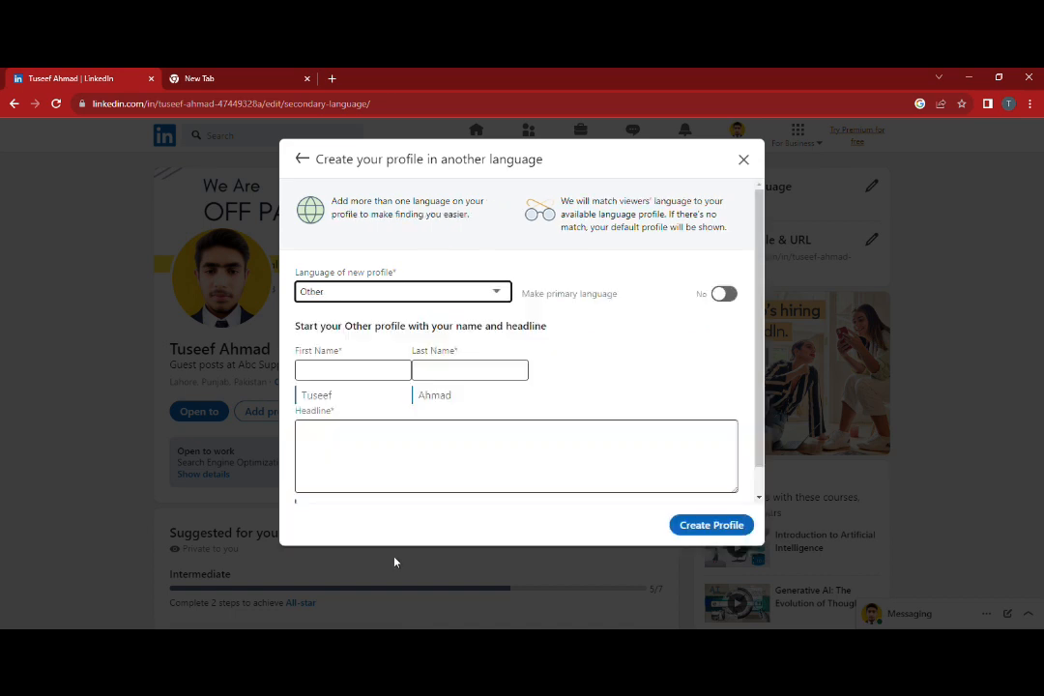
pyautogui.click(345, 372)
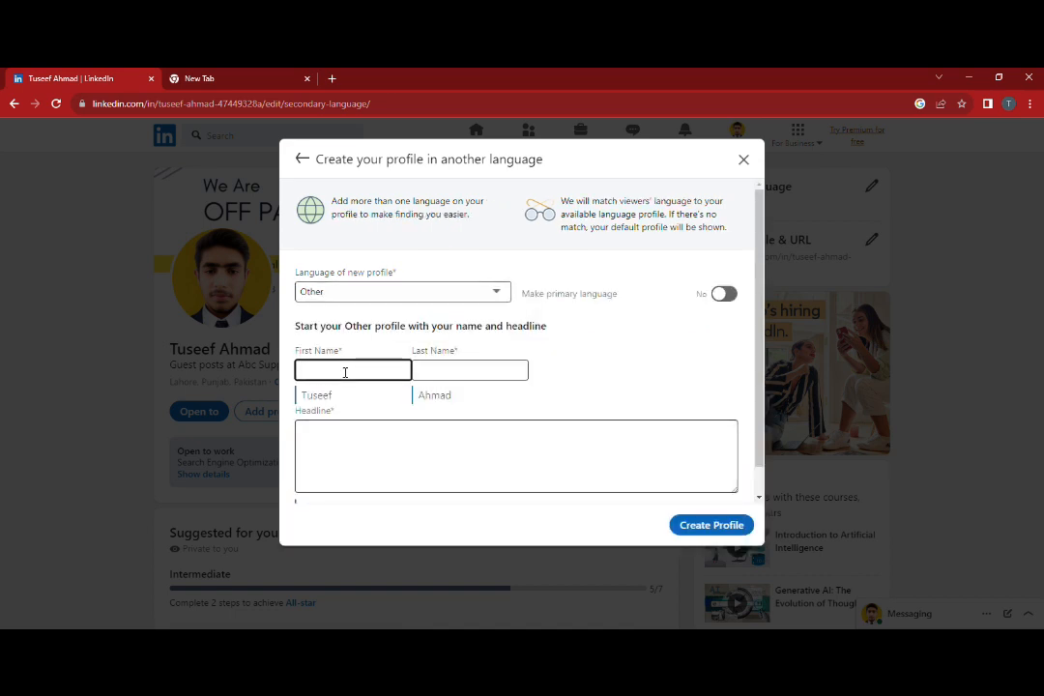
pyautogui.click(333, 398)
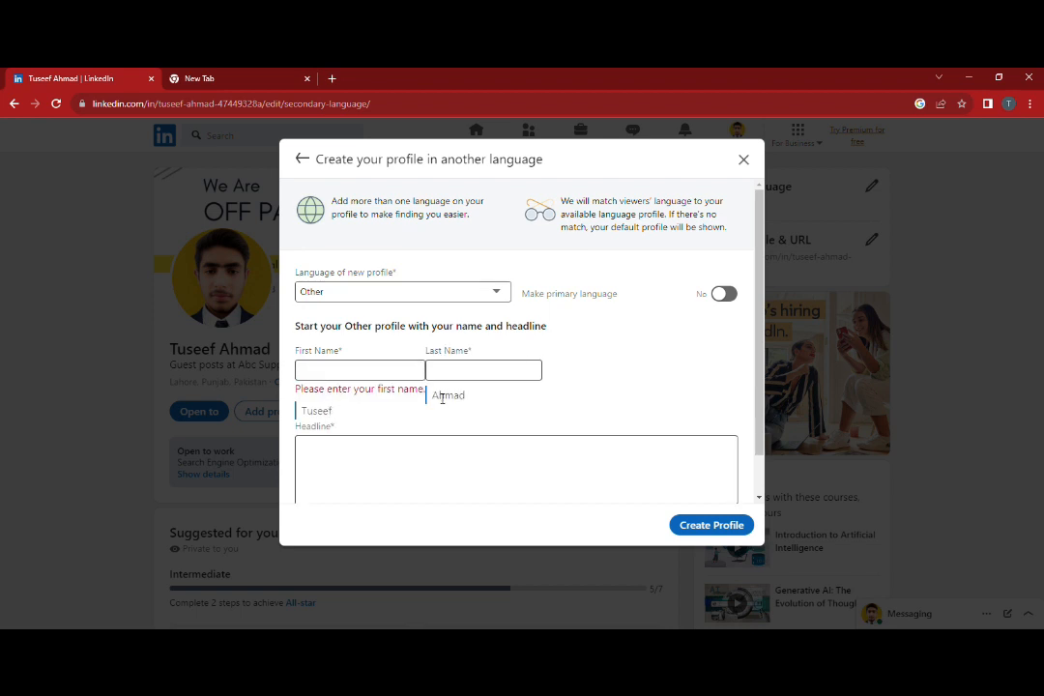
pyautogui.scroll(-1, 443, 400)
pyautogui.scroll(1, 401, 399)
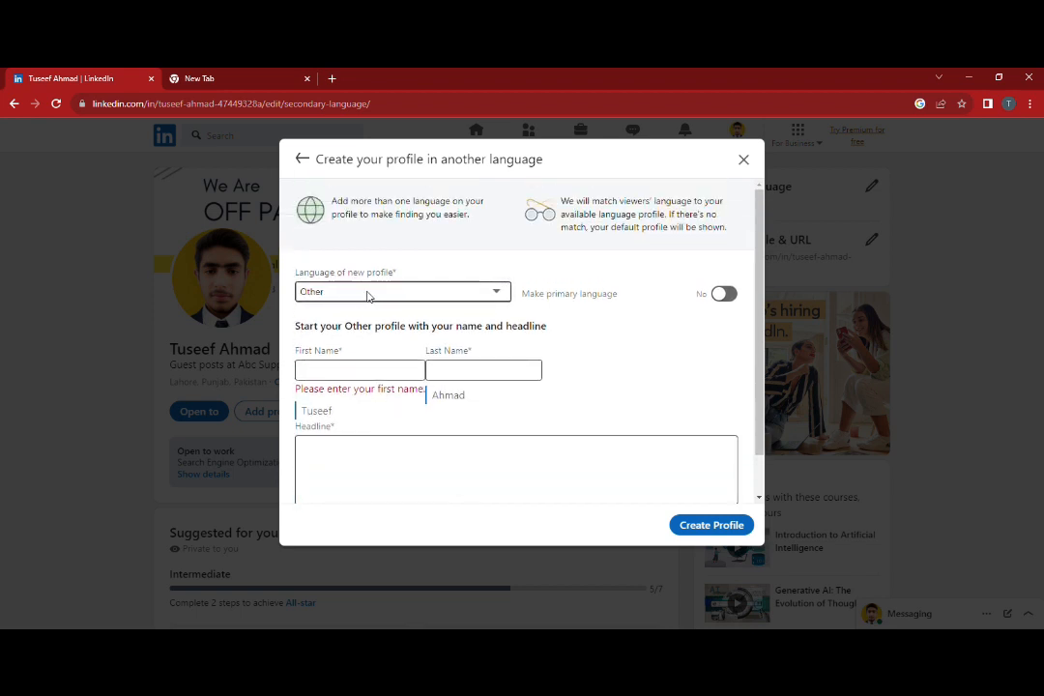
pyautogui.click(743, 161)
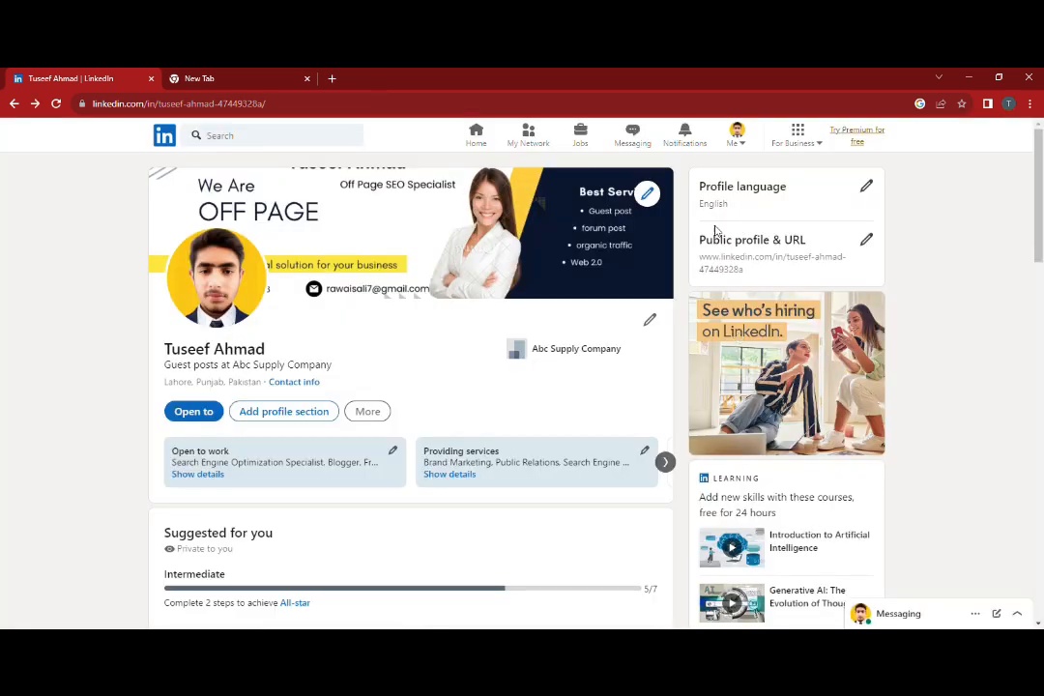
# Open the public profile settings, review the custom URL, content and visibility options, and close that page to return to the profile
pyautogui.click(864, 239)
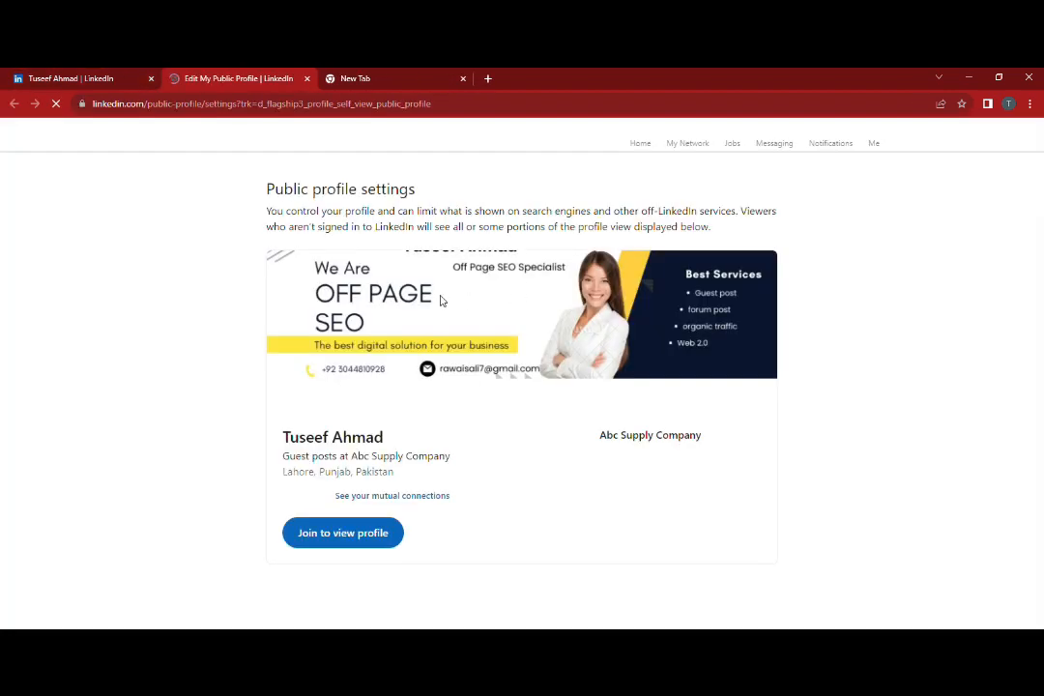
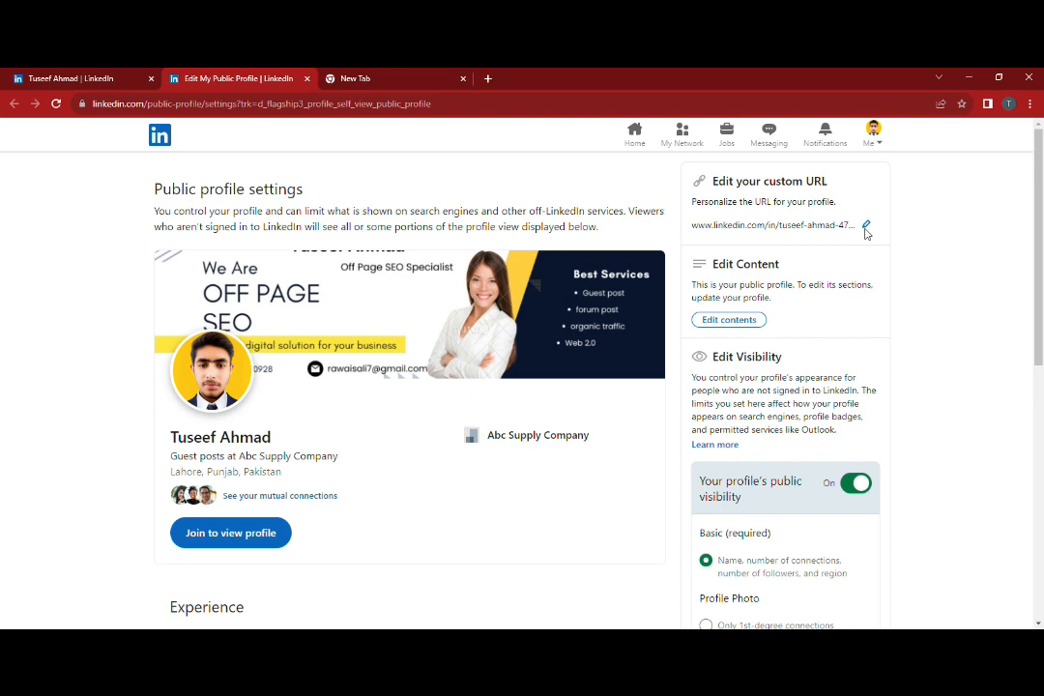
pyautogui.scroll(-5, 673, 456)
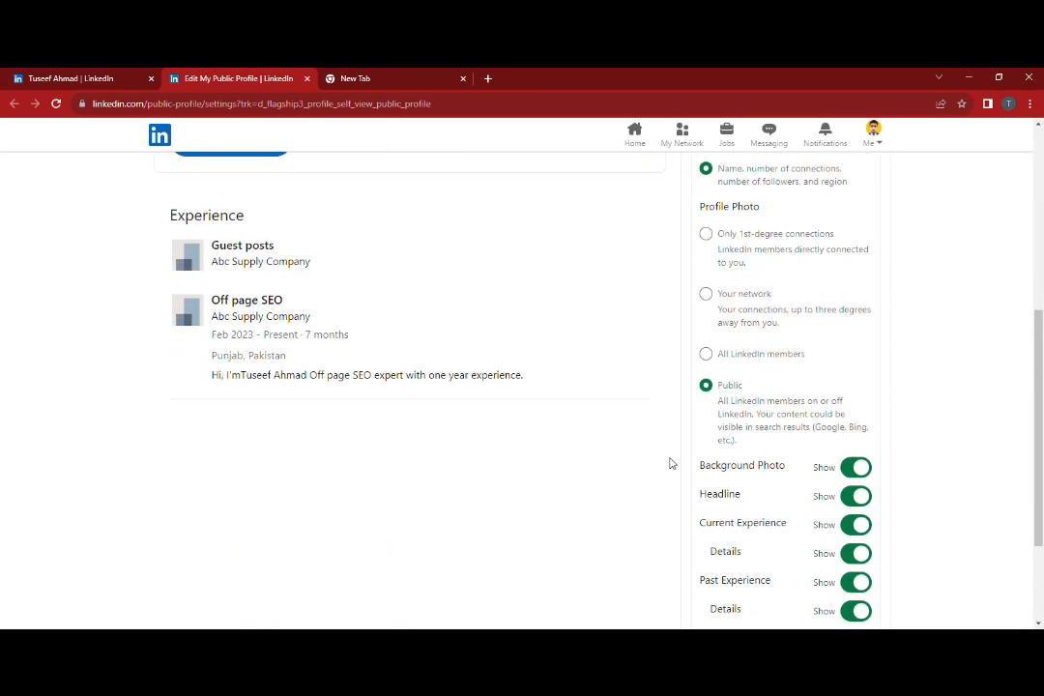
pyautogui.scroll(-2, 672, 463)
pyautogui.scroll(4, 672, 464)
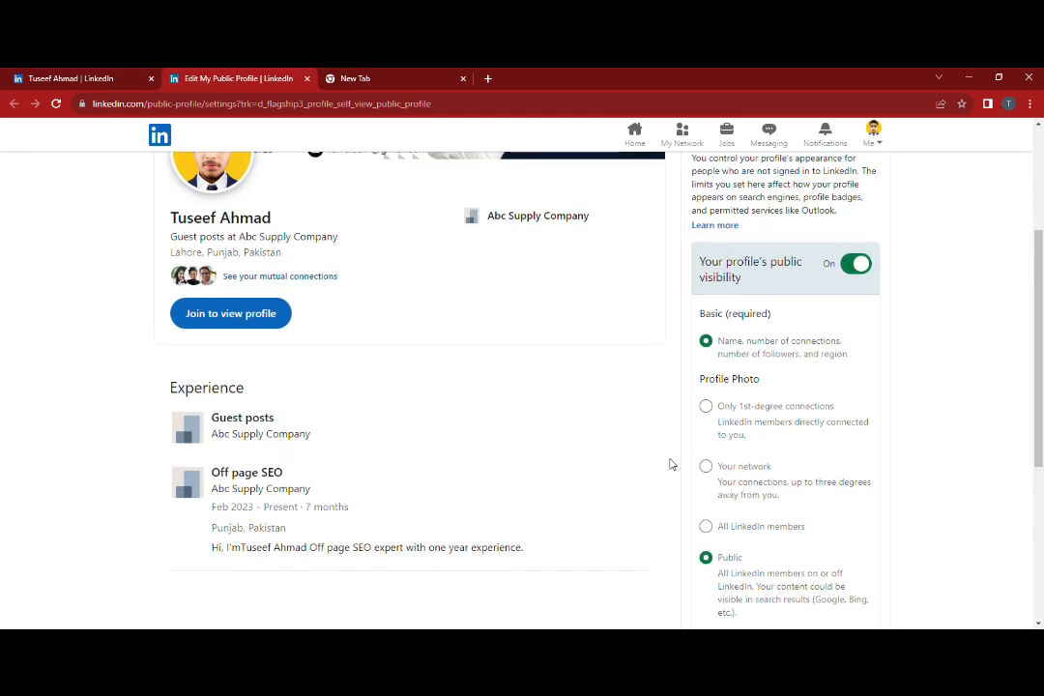
pyautogui.scroll(2, 672, 463)
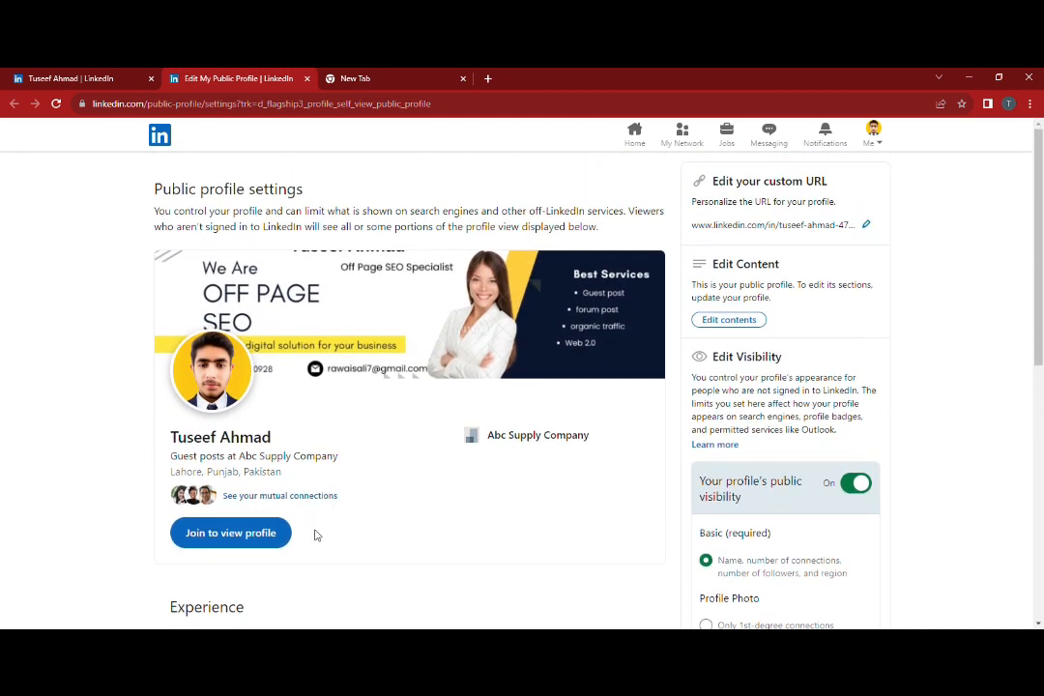
pyautogui.click(122, 88)
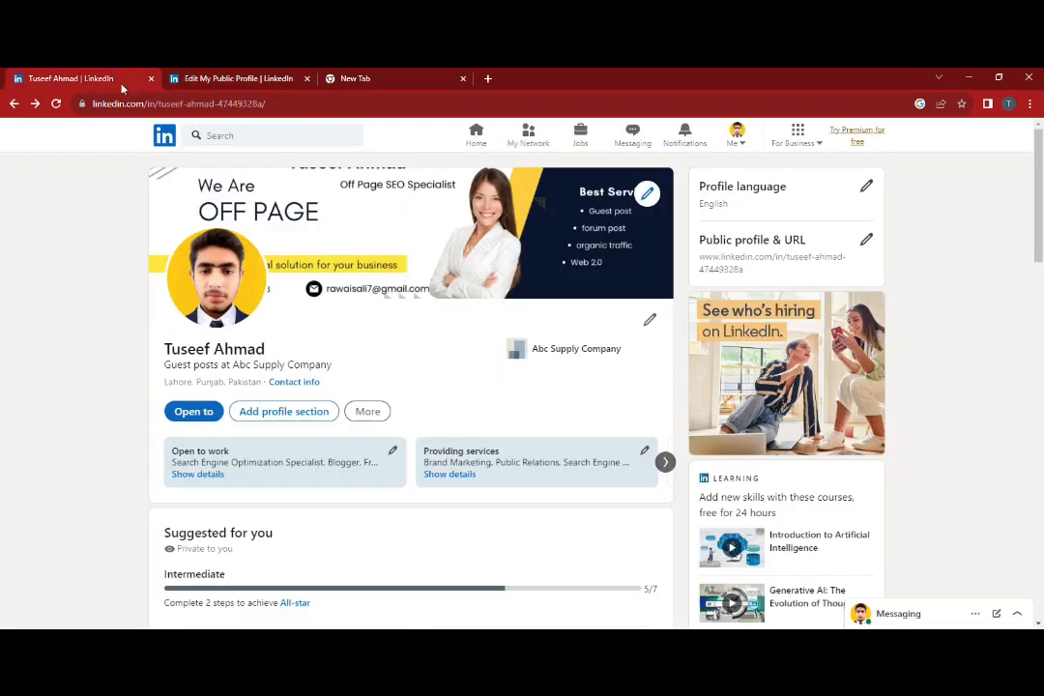
pyautogui.click(308, 79)
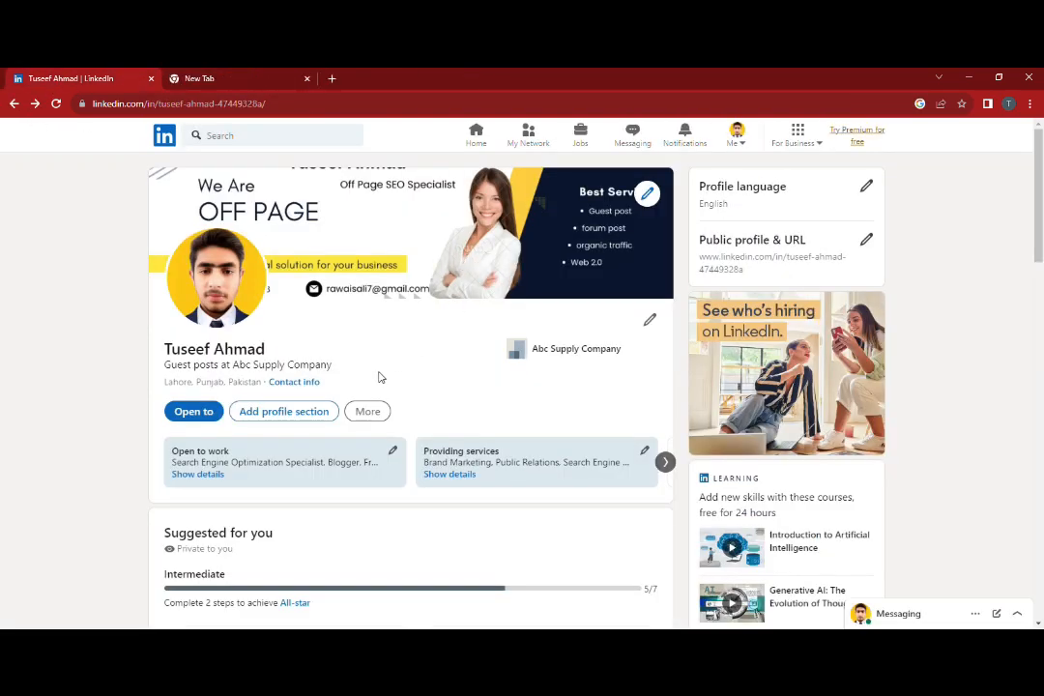
# Start an education entry from the profile suggestions with the Superior College in Pakistan that has a logo and the degree "inter"
pyautogui.scroll(-1, 387, 382)
pyautogui.scroll(-1, 398, 397)
pyautogui.scroll(2, 404, 411)
pyautogui.scroll(-1, 401, 416)
pyautogui.scroll(-3, 404, 423)
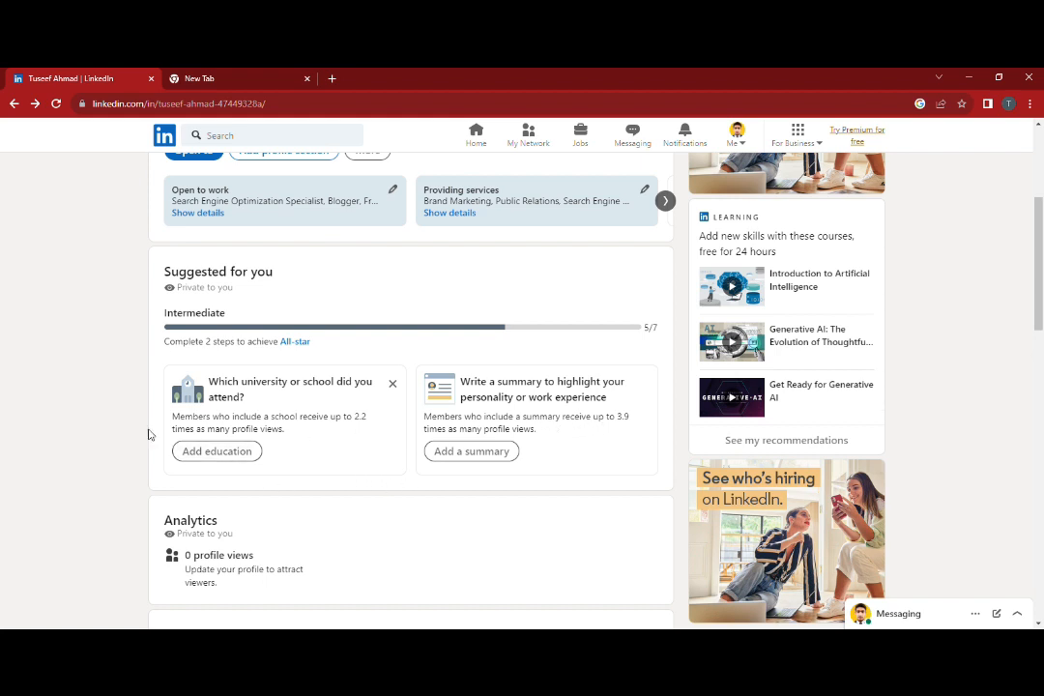
pyautogui.click(188, 451)
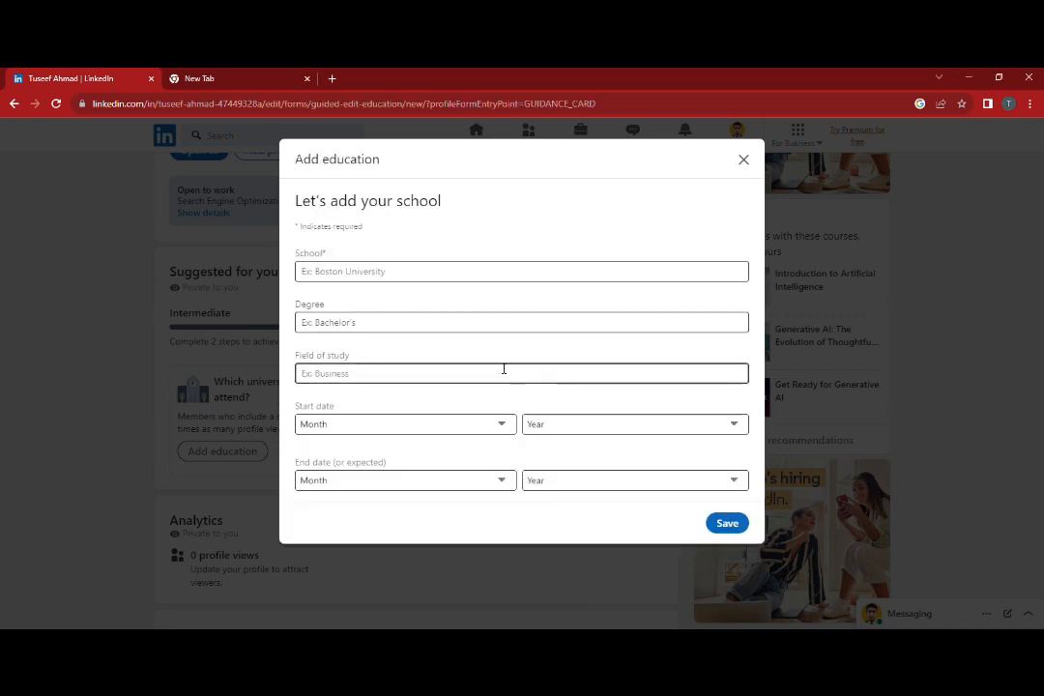
pyautogui.click(384, 274)
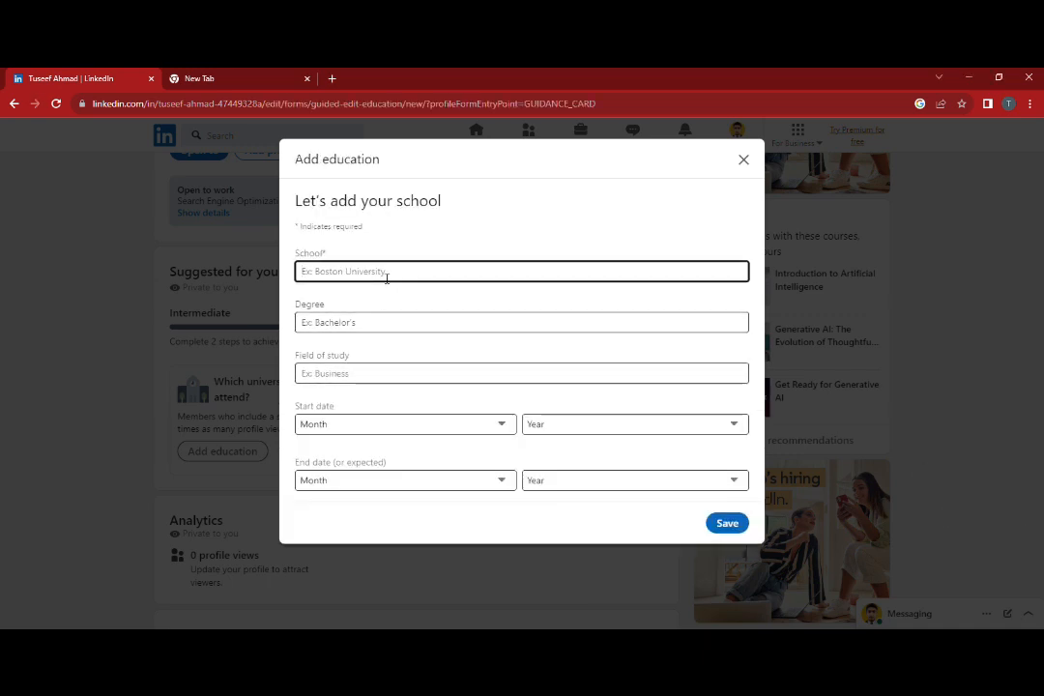
pyautogui.write('Supr')
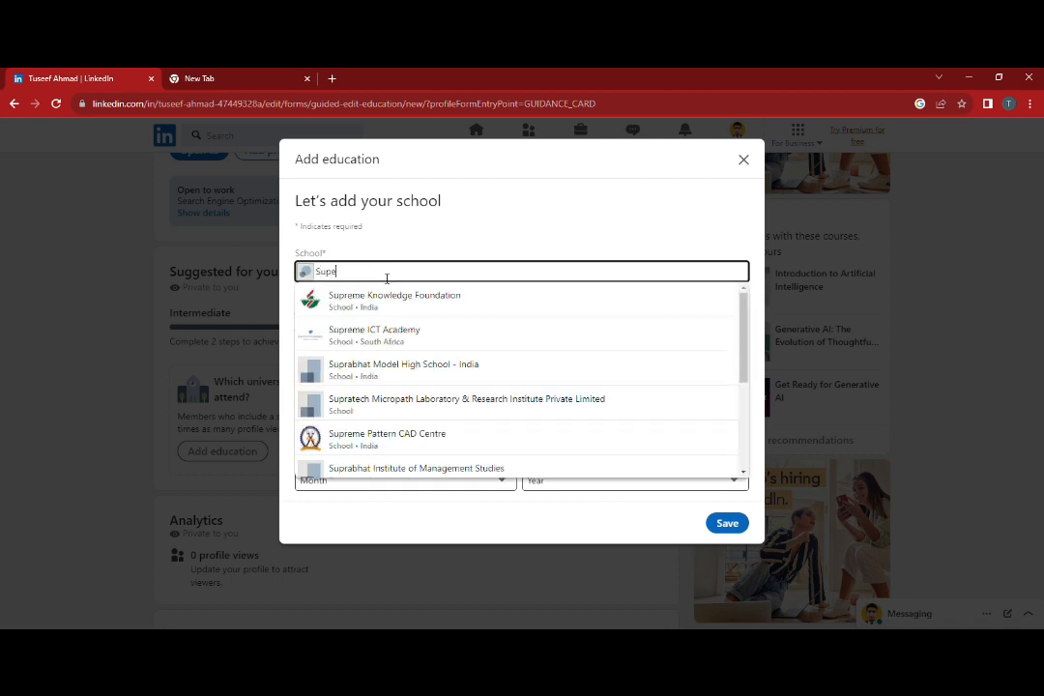
pyautogui.write('rior')
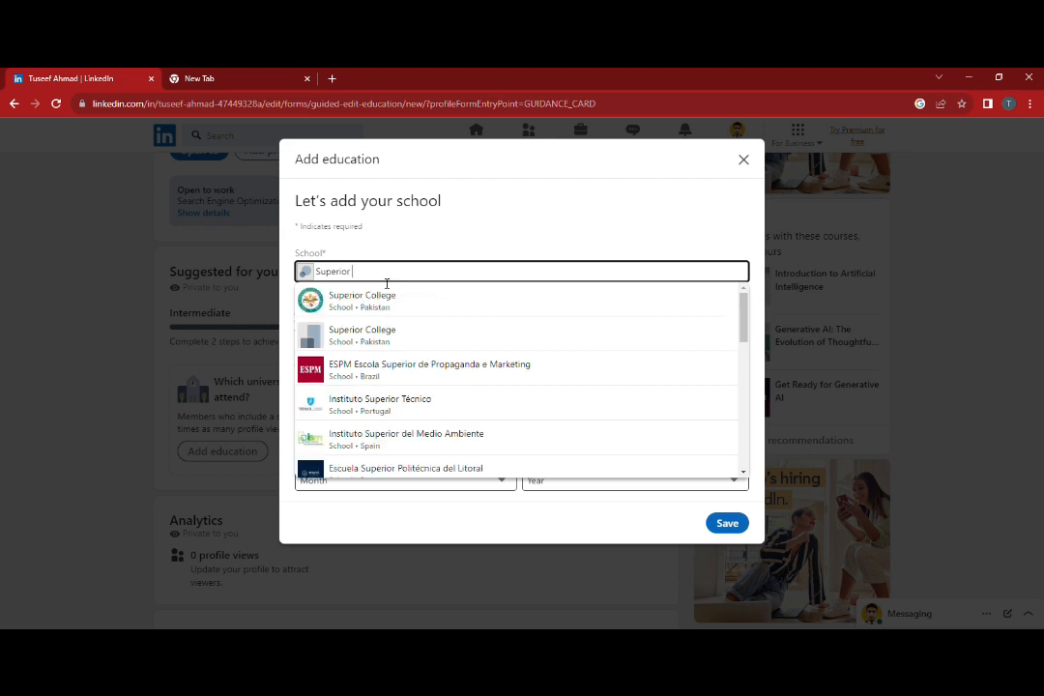
pyautogui.click(392, 297)
pyautogui.click(377, 326)
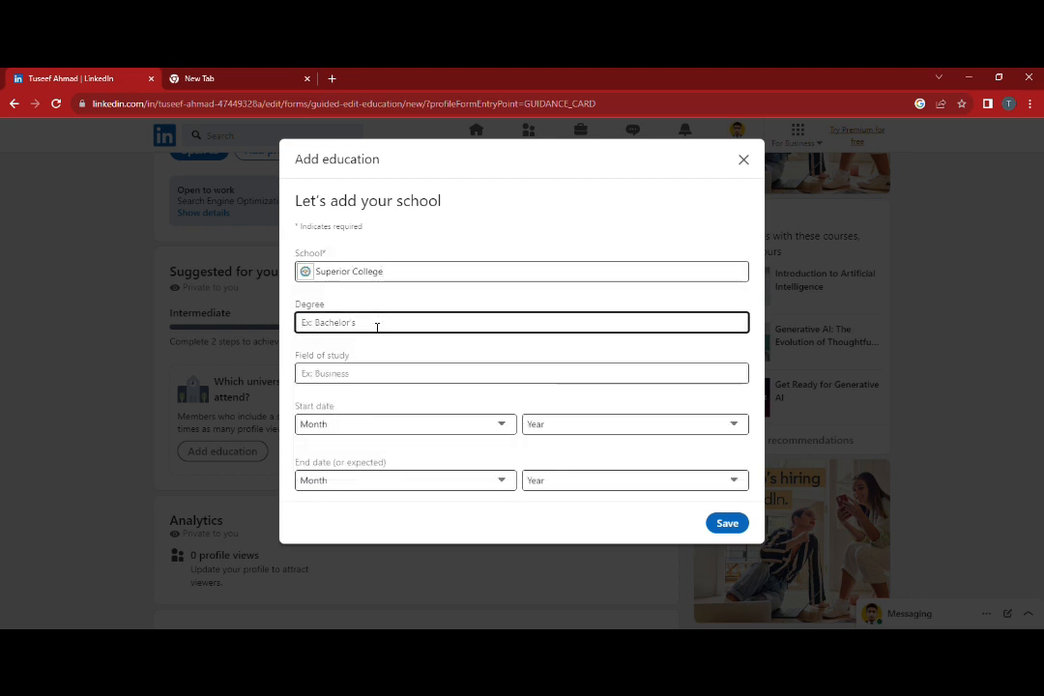
pyautogui.write('inter')
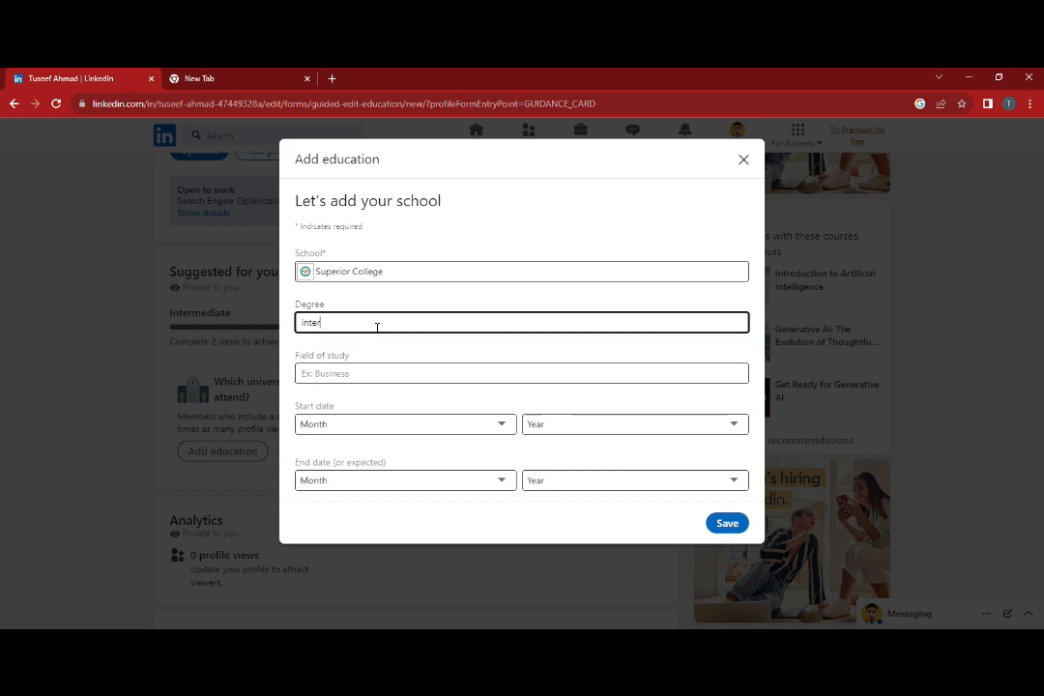
pyautogui.click(361, 377)
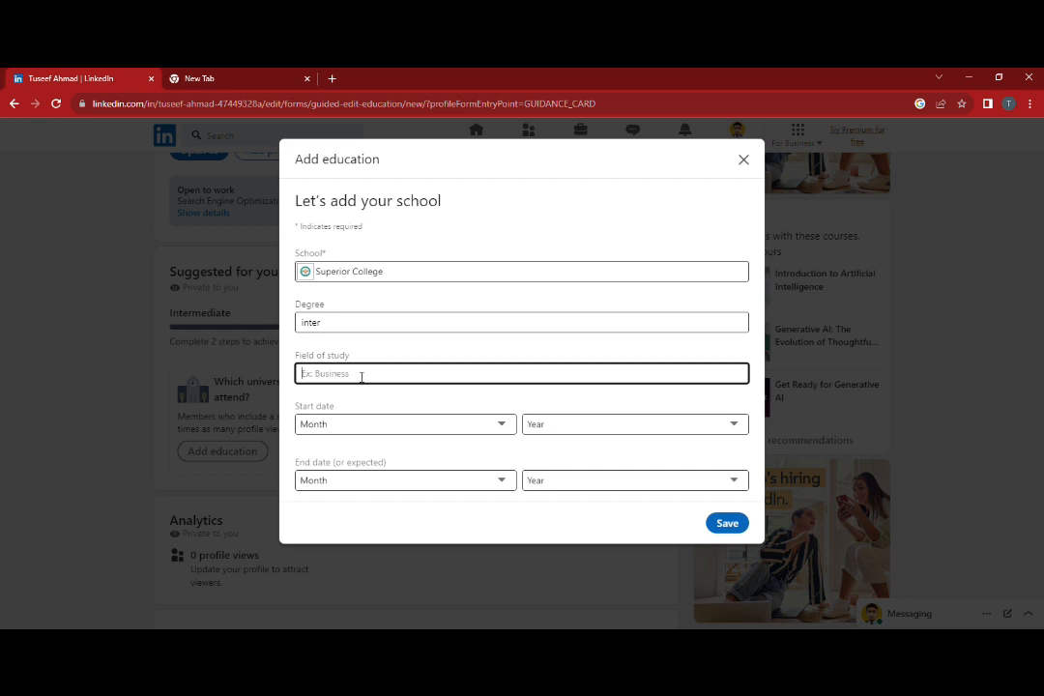
pyautogui.write('IT')
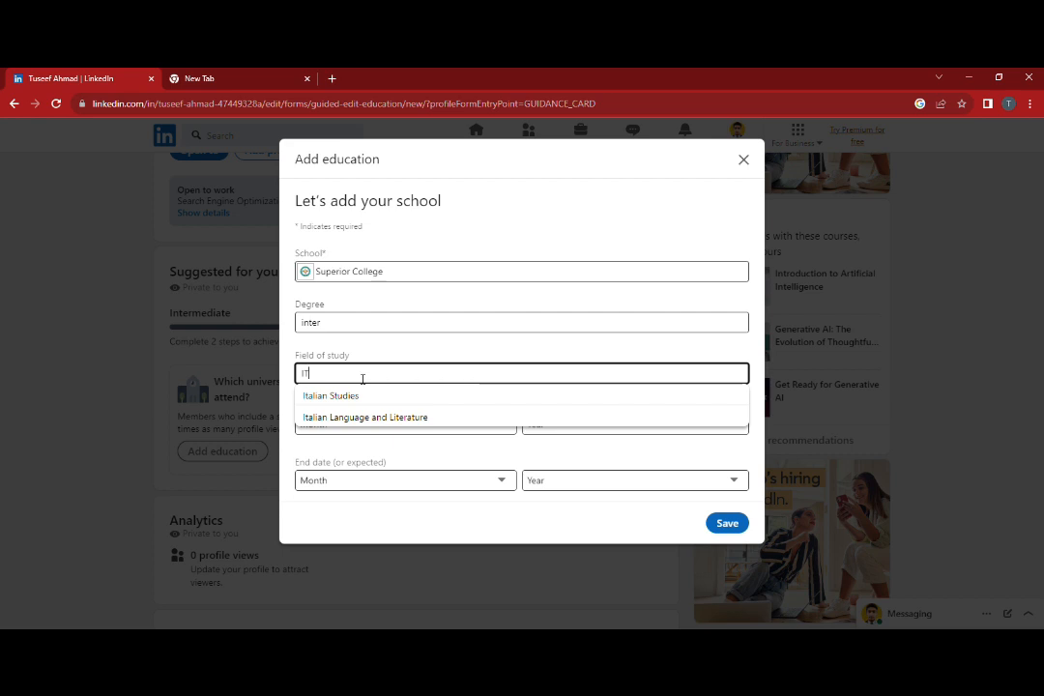
pyautogui.press('BackSpace')
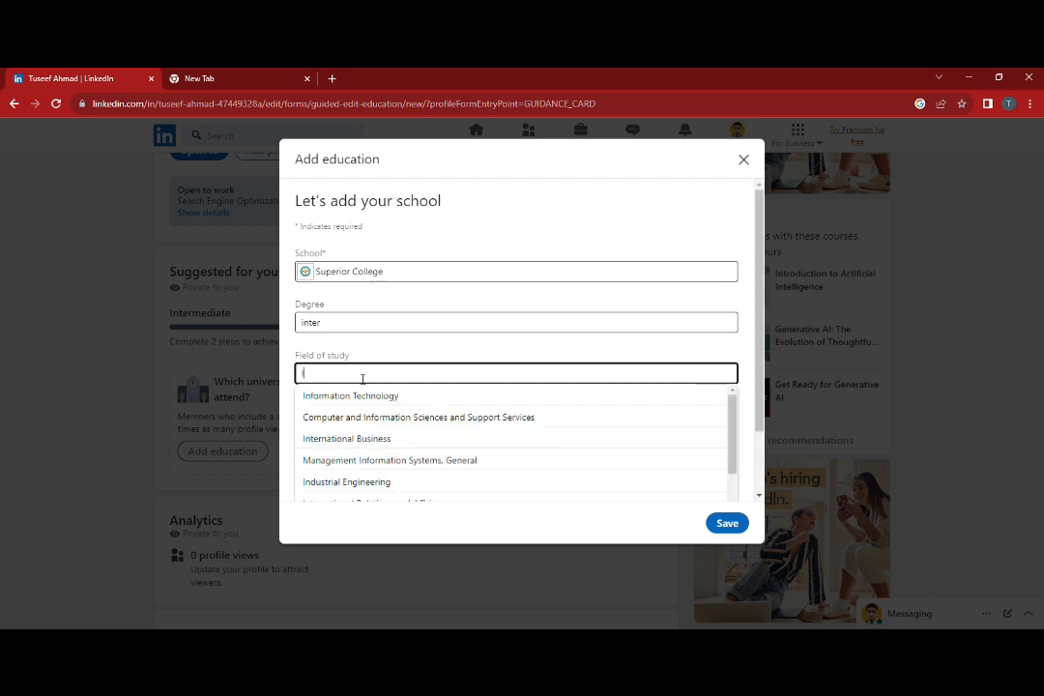
pyautogui.press('BackSpace')
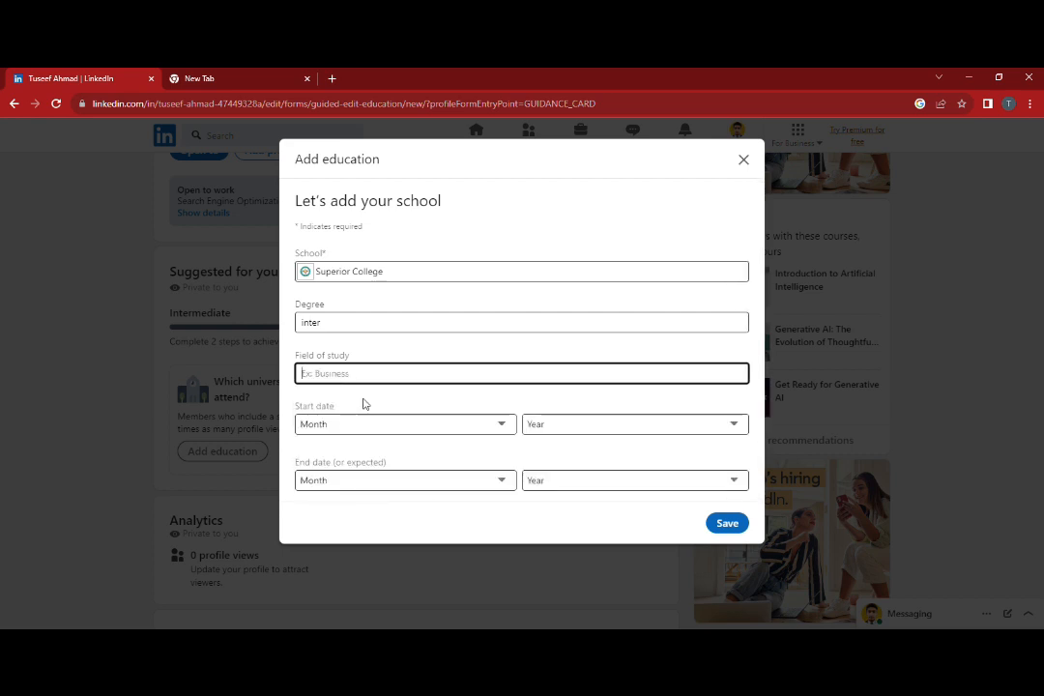
# Set the education start date to February 2021 and the end date to July 2023, and save the entry
pyautogui.click(498, 424)
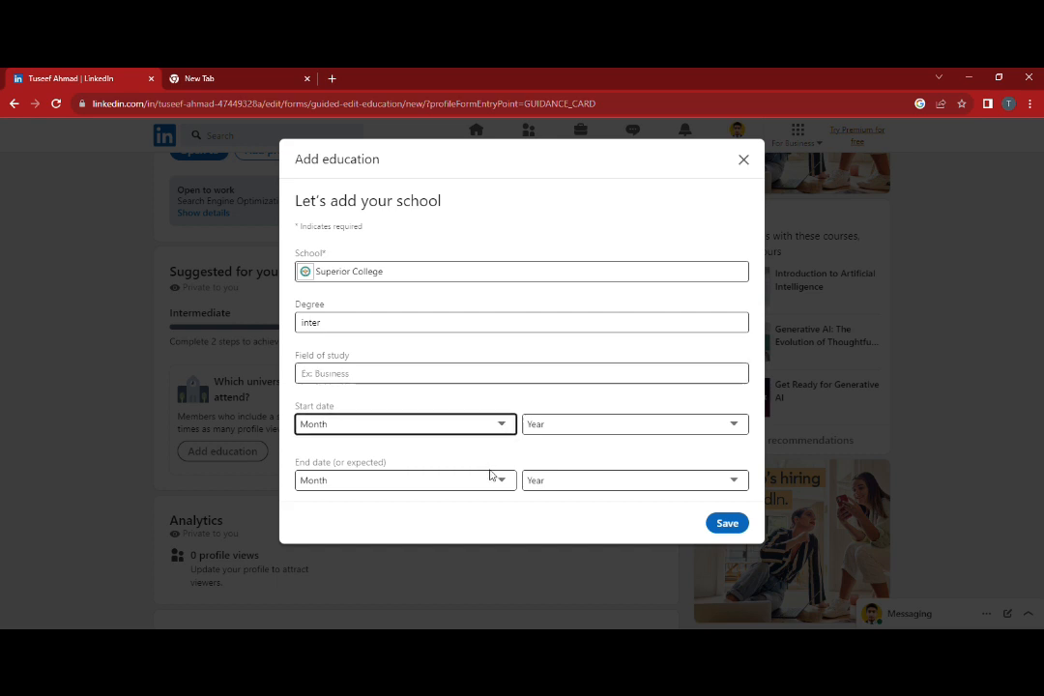
pyautogui.click(491, 472)
pyautogui.press('Tab')
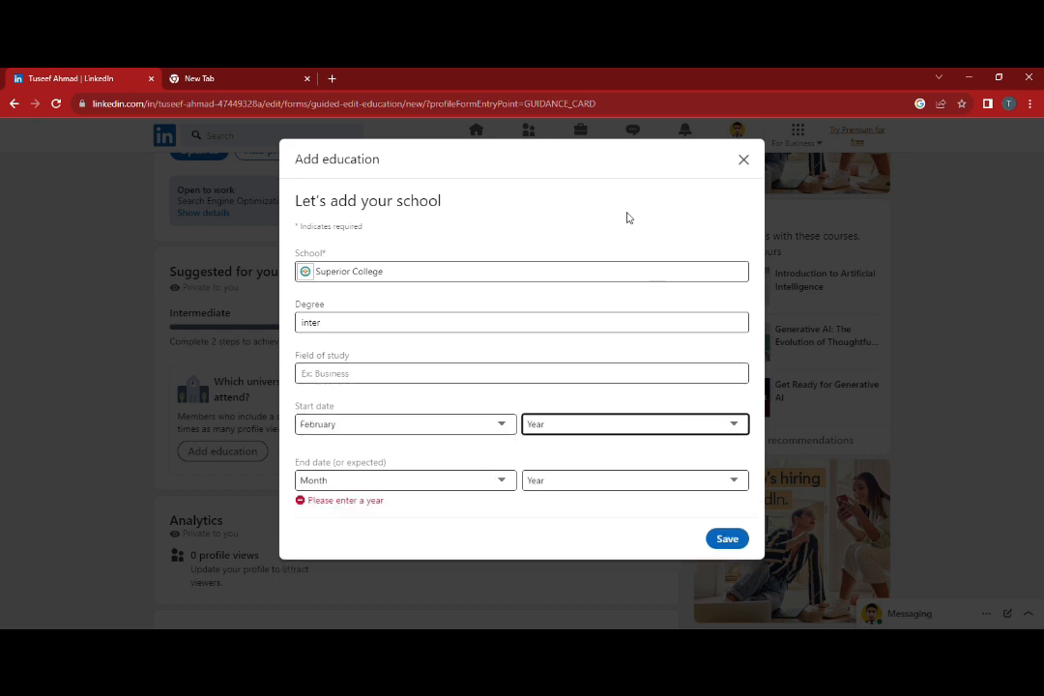
pyautogui.write('2021')
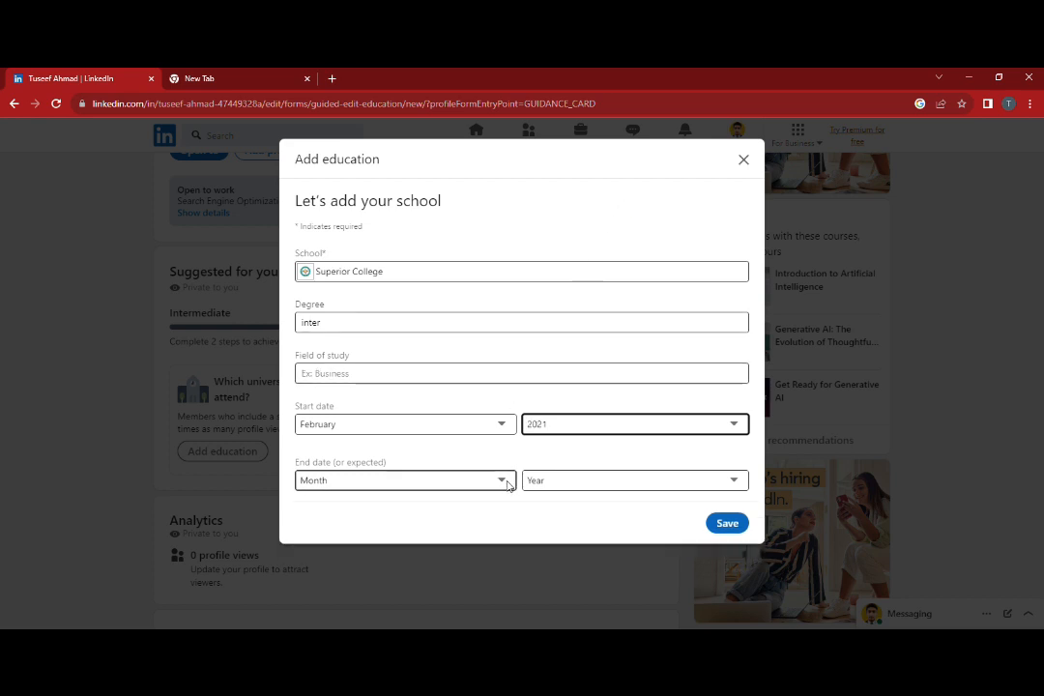
pyautogui.press('Tab')
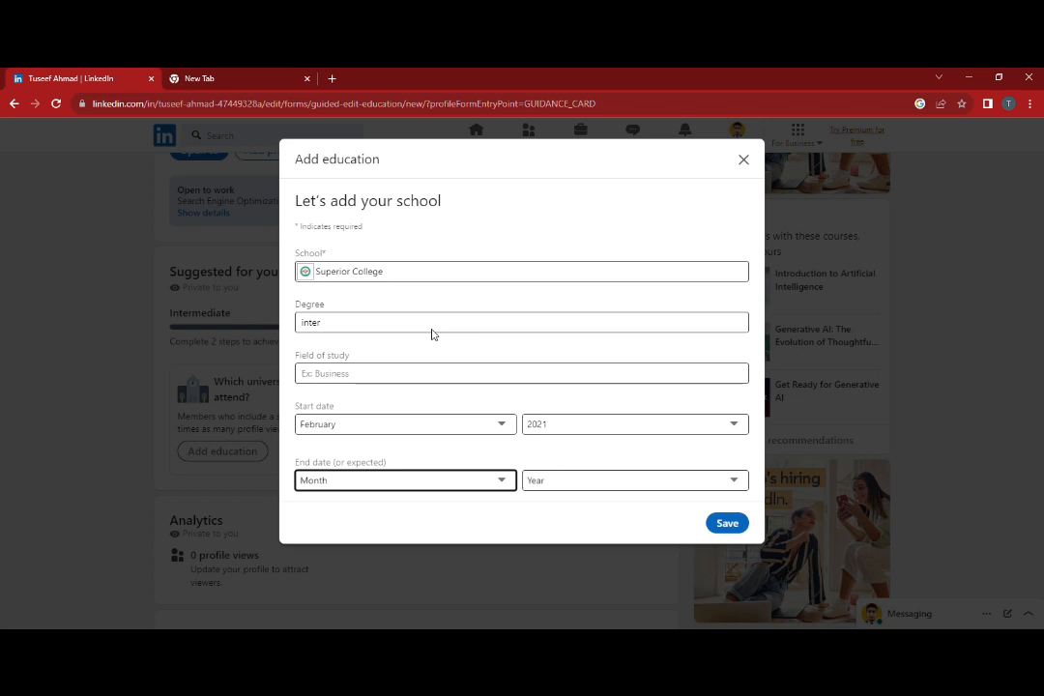
pyautogui.write('July')
pyautogui.press('Tab')
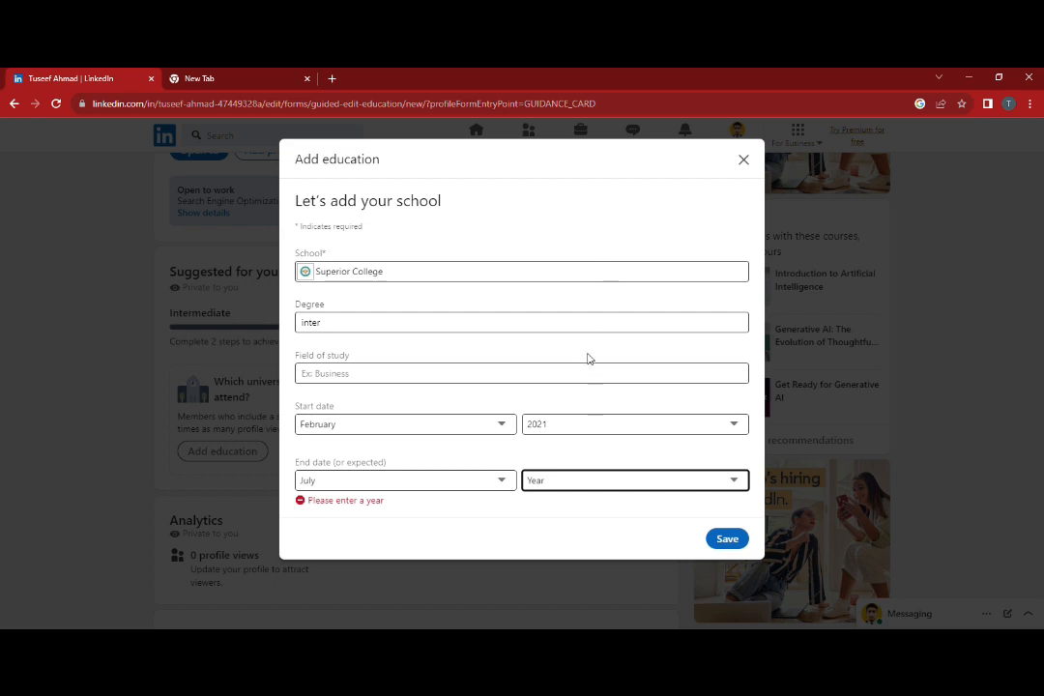
pyautogui.write('2023')
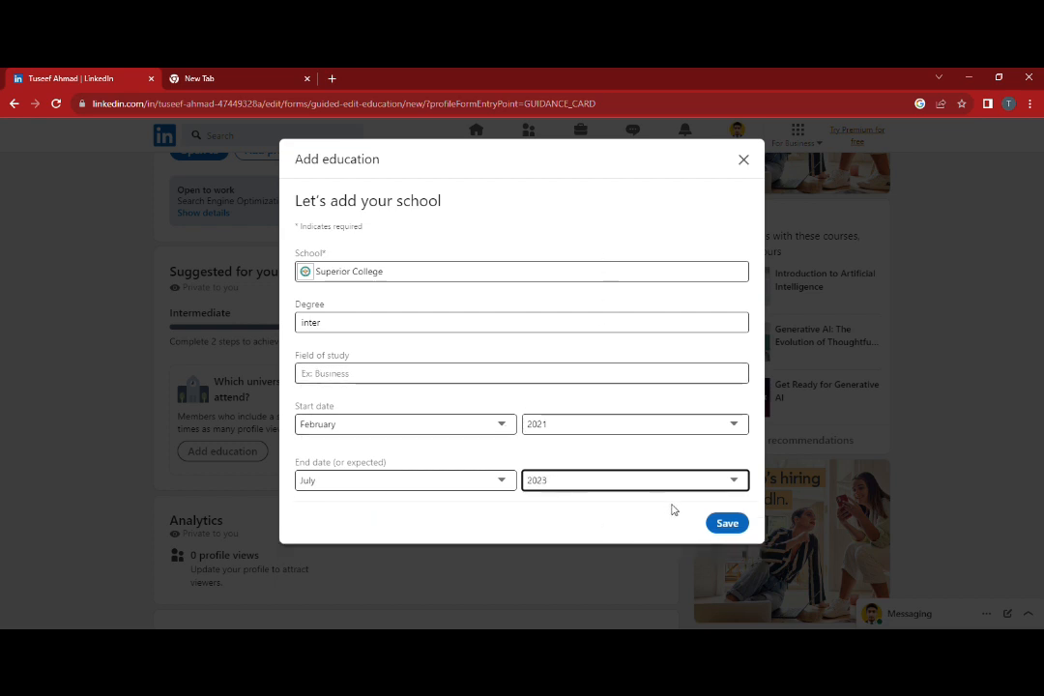
pyautogui.click(727, 522)
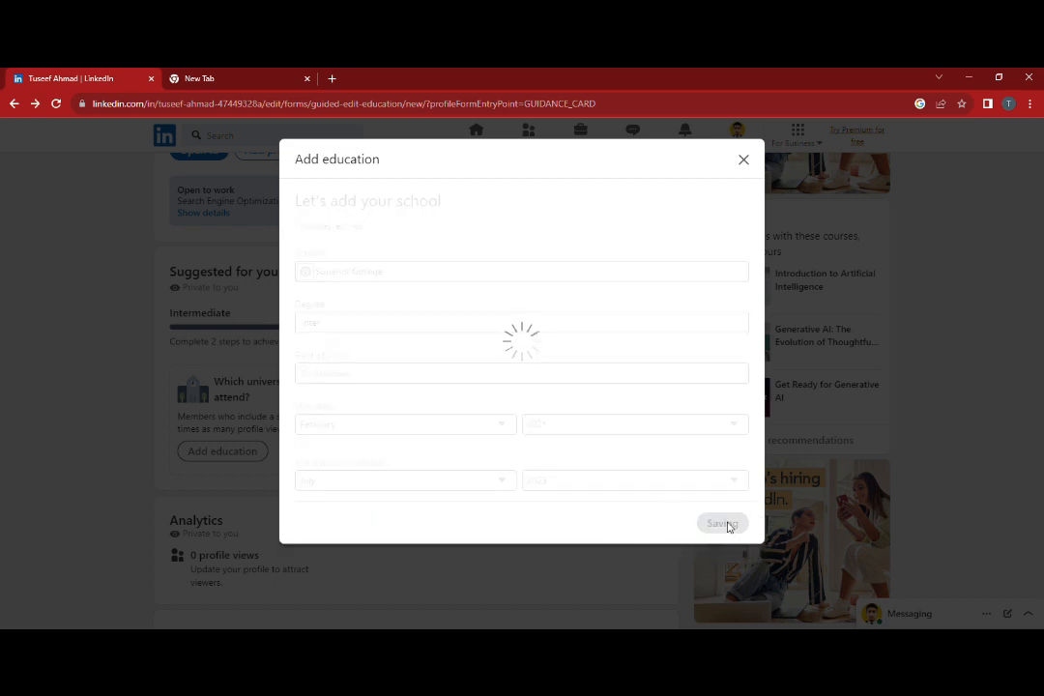
# Dismiss the save notification and look over the updated profile header and its completion suggestions
pyautogui.scroll(1, 484, 510)
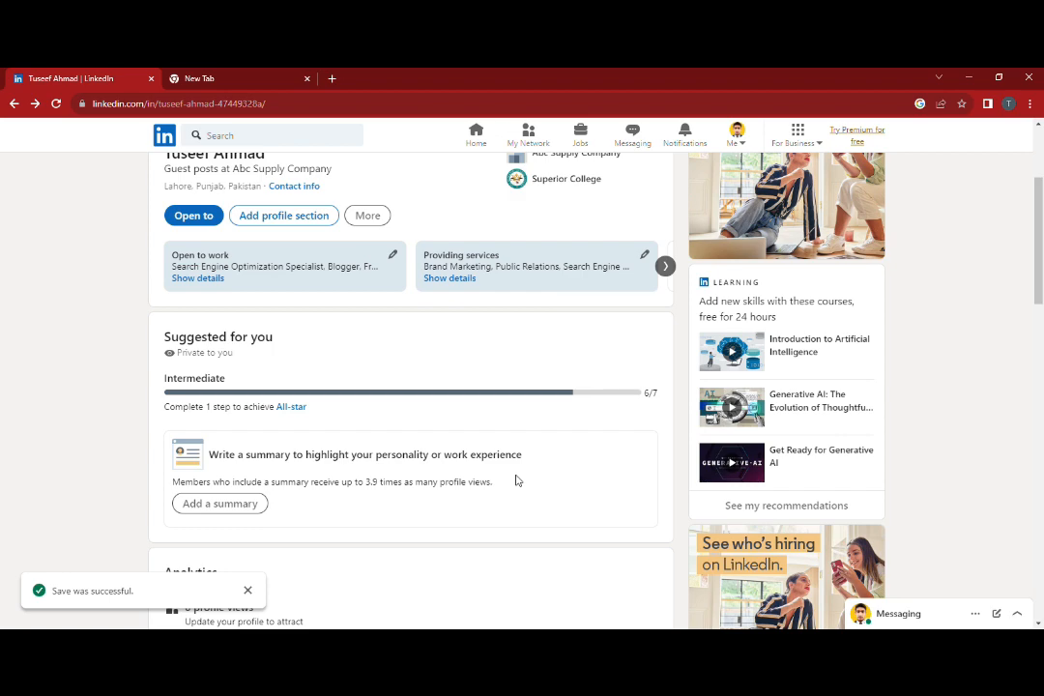
pyautogui.scroll(1, 516, 480)
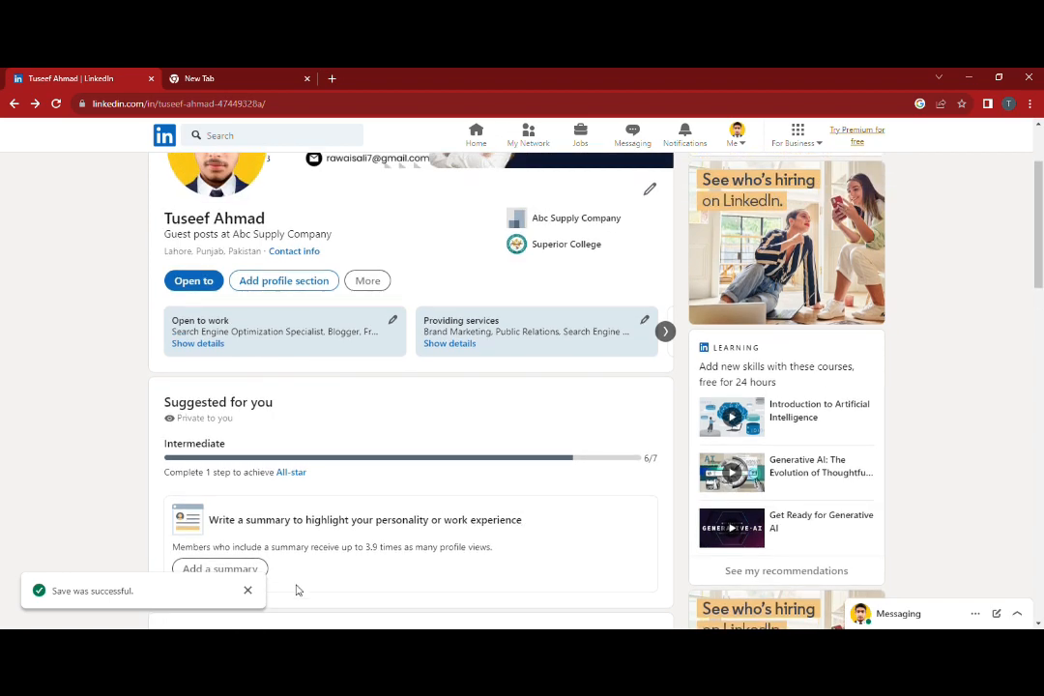
pyautogui.click(248, 598)
pyautogui.scroll(1, 545, 545)
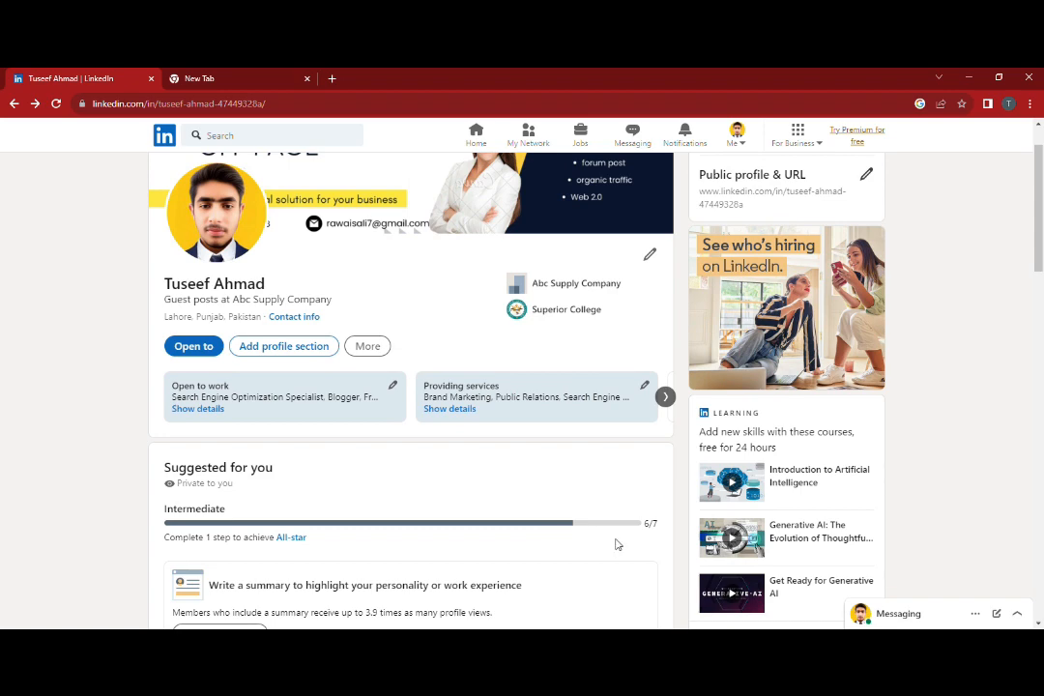
pyautogui.scroll(1, 638, 551)
pyautogui.scroll(-1, 676, 566)
pyautogui.scroll(1, 676, 573)
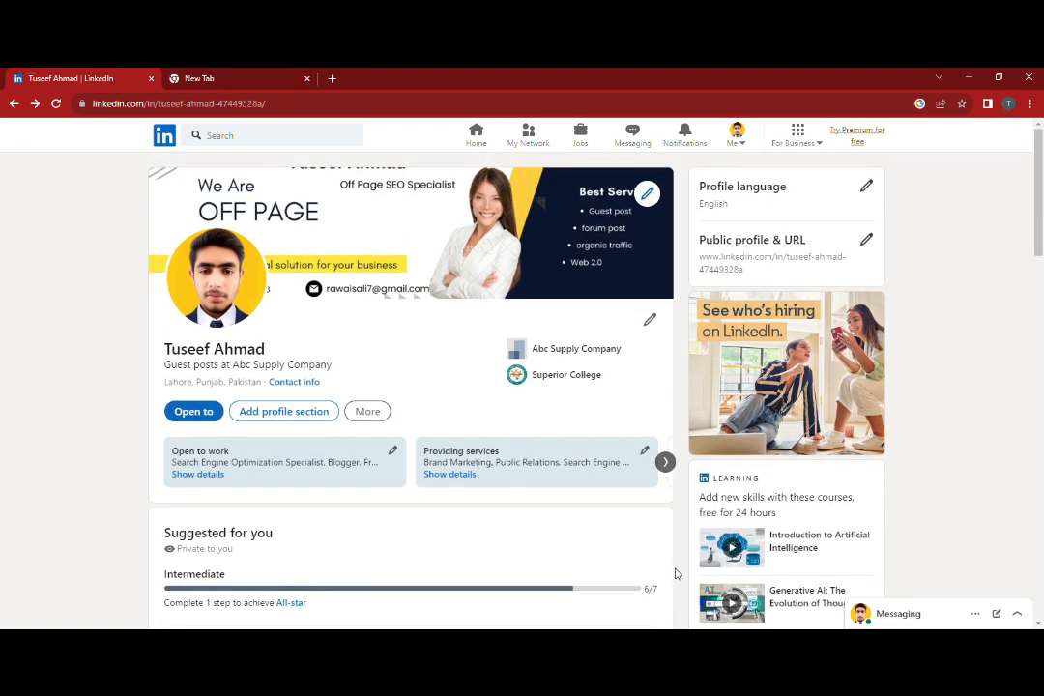
# Go to My Network, dismiss the Add personal contacts card and browse the suggested people and groups
pyautogui.click(532, 139)
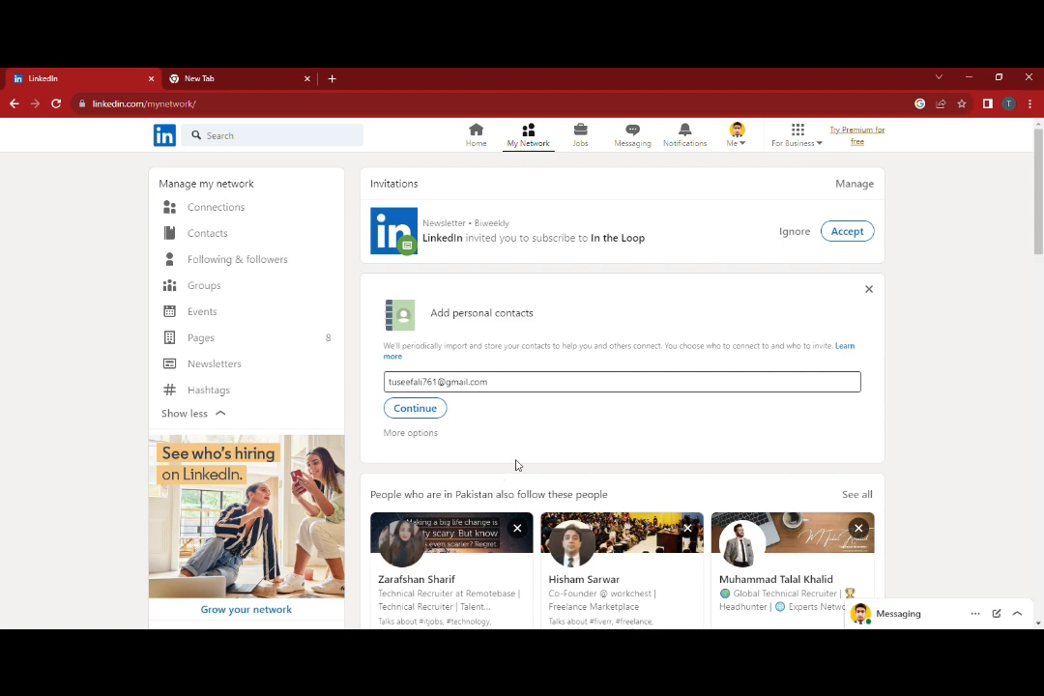
pyautogui.click(873, 292)
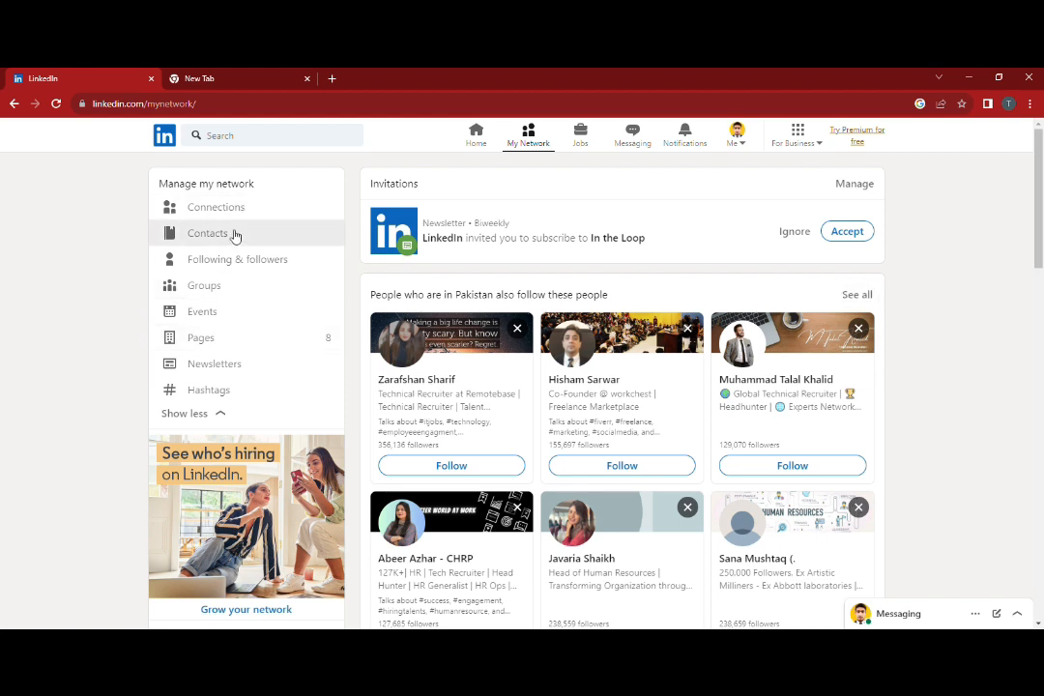
pyautogui.scroll(-1, 396, 406)
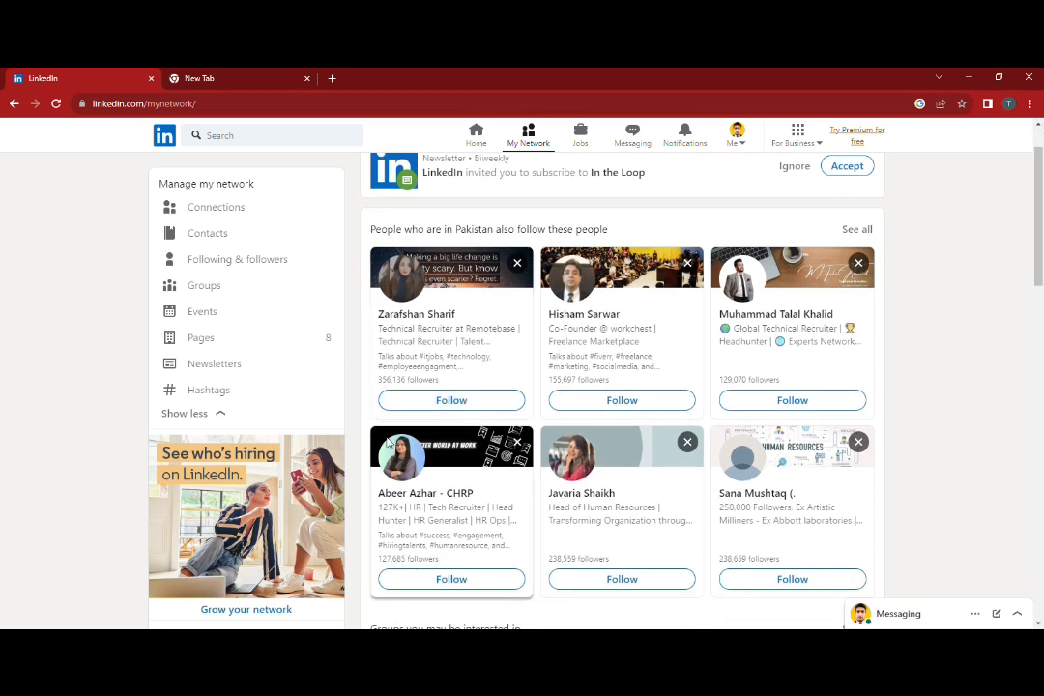
pyautogui.scroll(-1, 434, 490)
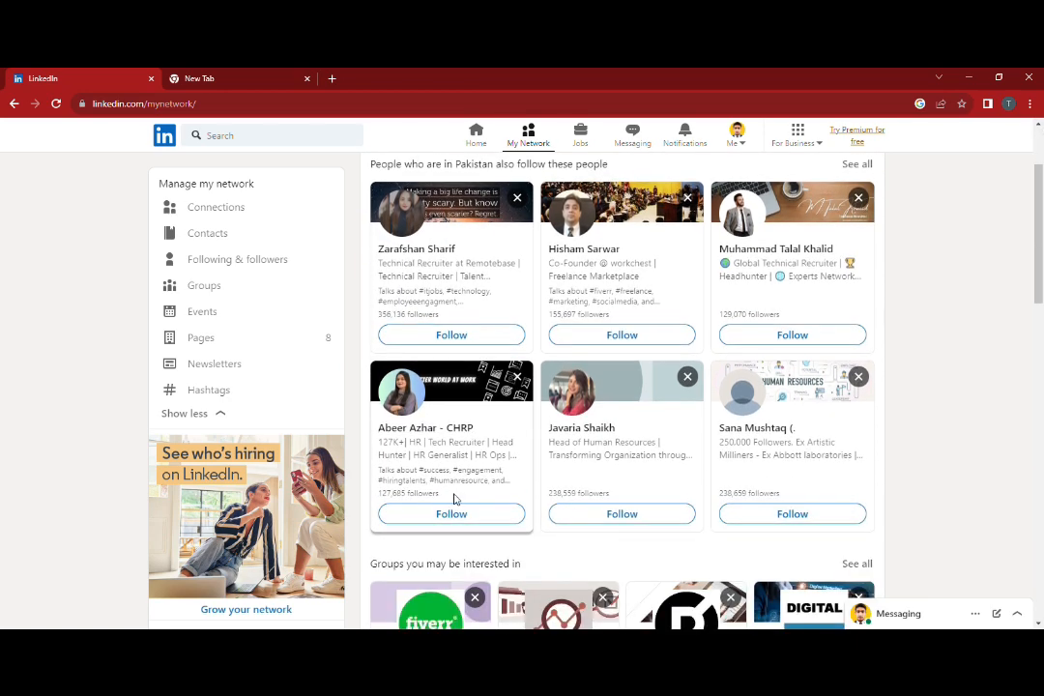
pyautogui.scroll(-2, 454, 496)
pyautogui.scroll(-1, 499, 501)
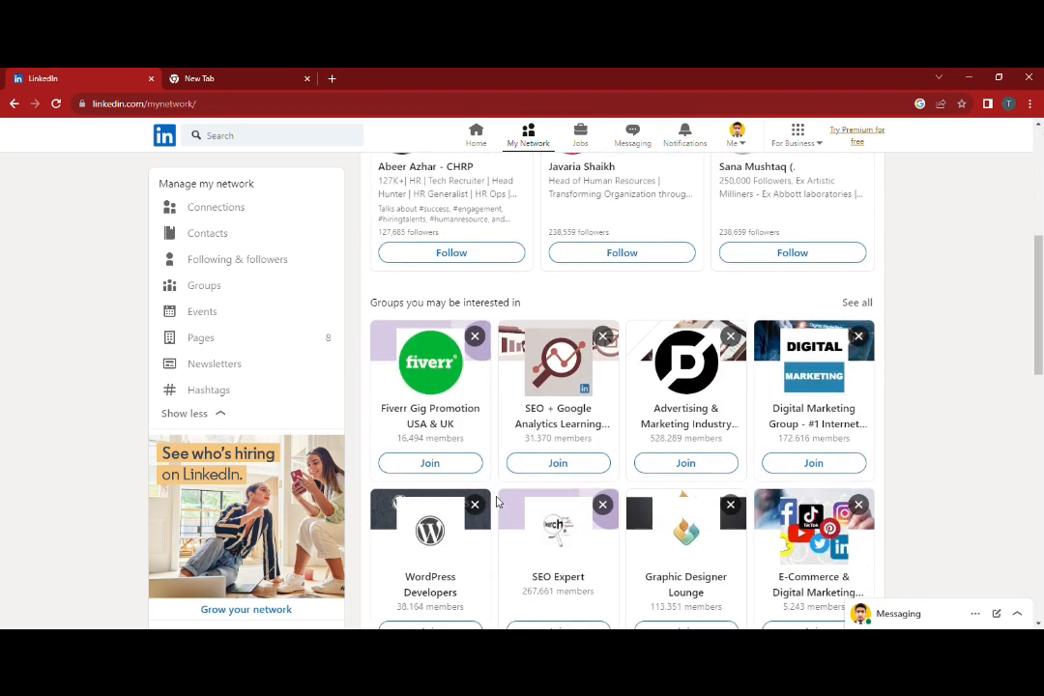
pyautogui.scroll(-4, 495, 501)
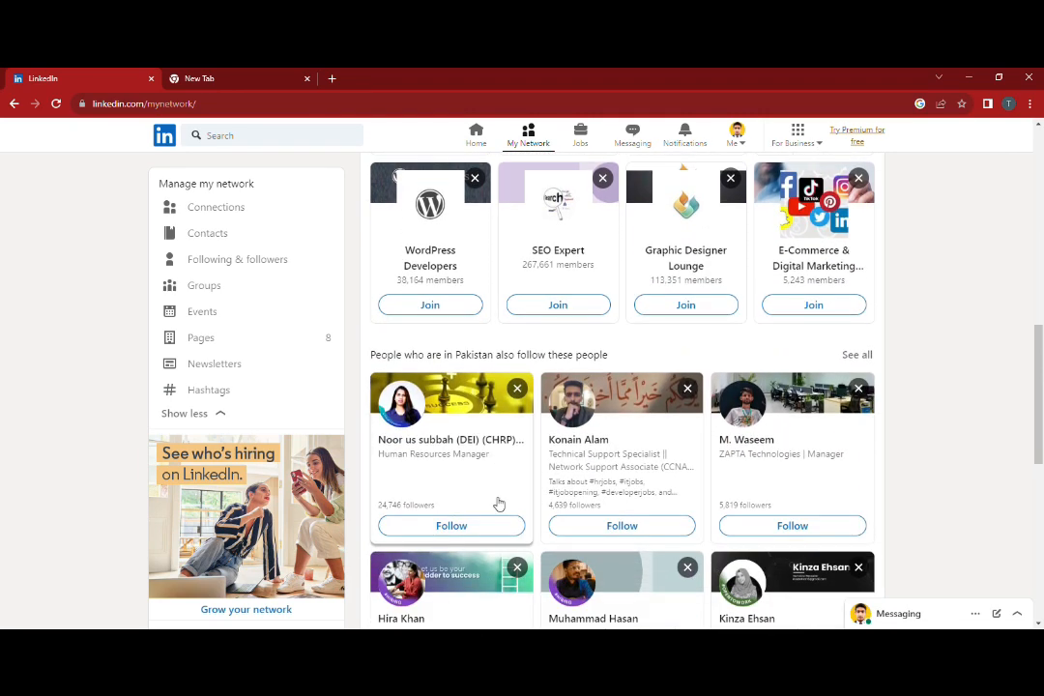
# Look through the suggested people to follow in Pakistan and the popular newsletters in My Network
pyautogui.scroll(-2, 498, 502)
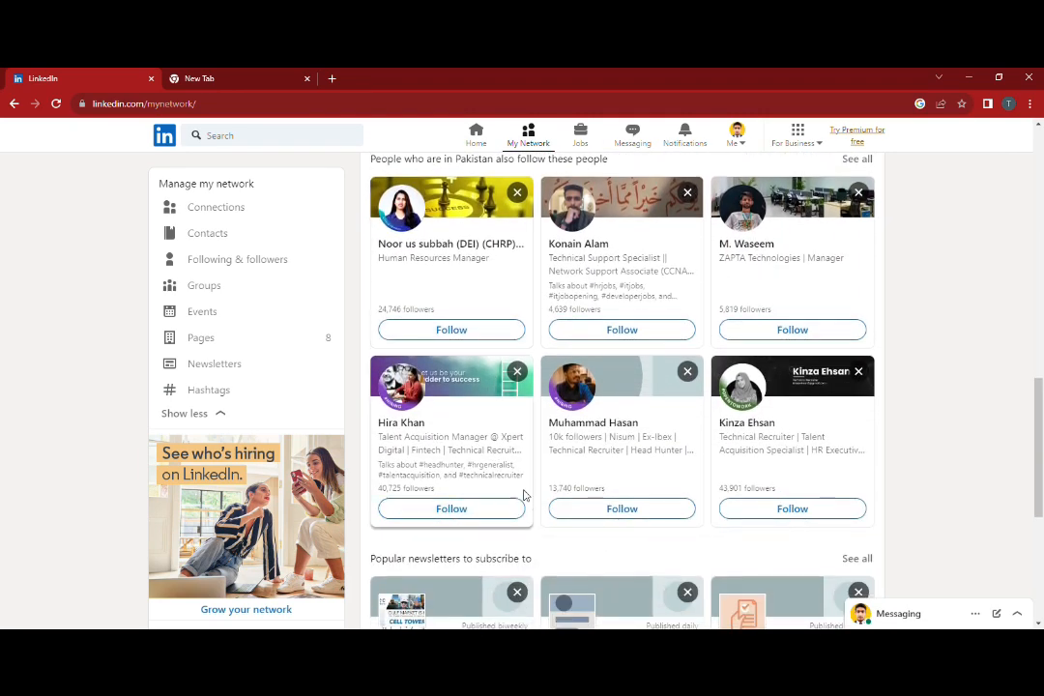
pyautogui.scroll(-4, 527, 490)
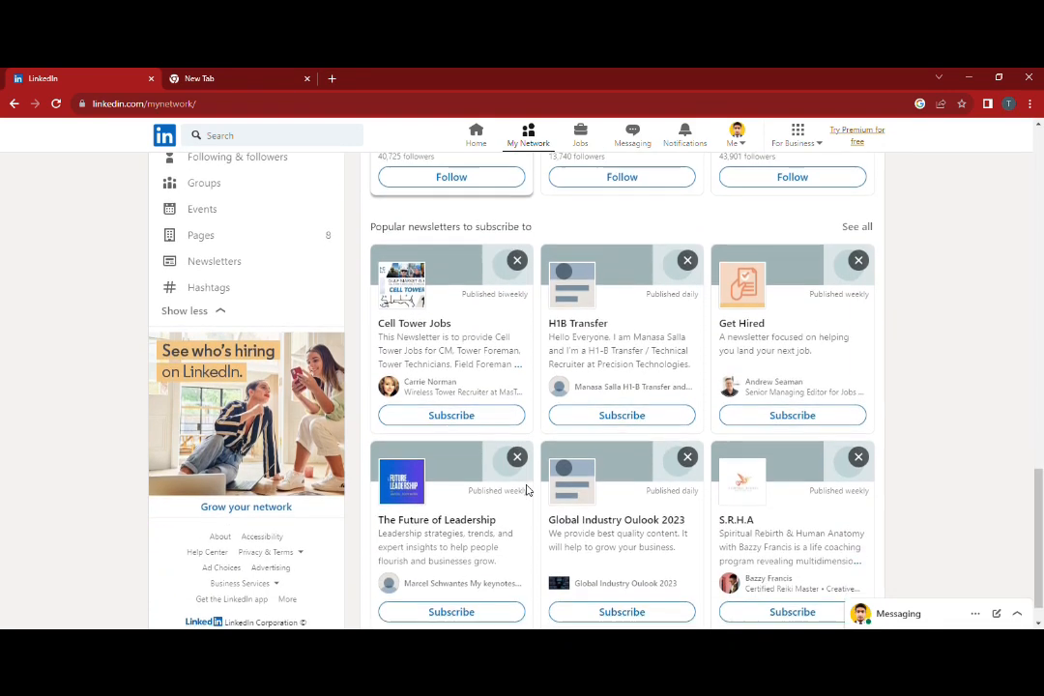
pyautogui.scroll(2, 527, 490)
pyautogui.scroll(1, 526, 490)
# Return to the home feed, rerun the recent "guest posting" jobs search and switch its results to People
pyautogui.click(479, 139)
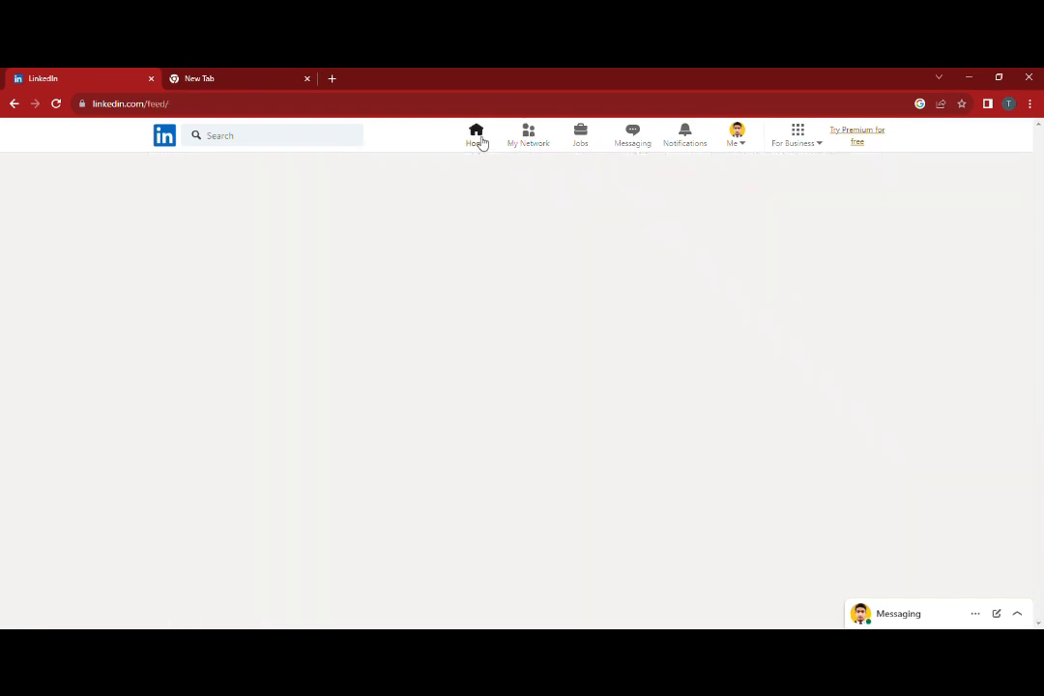
pyautogui.click(250, 137)
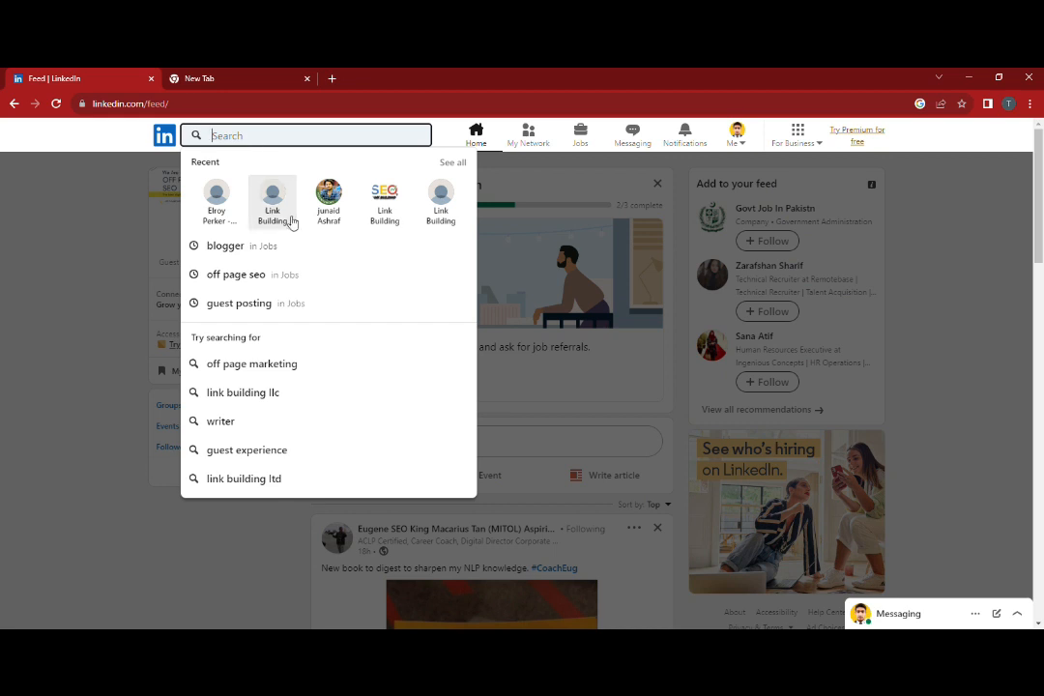
pyautogui.click(309, 300)
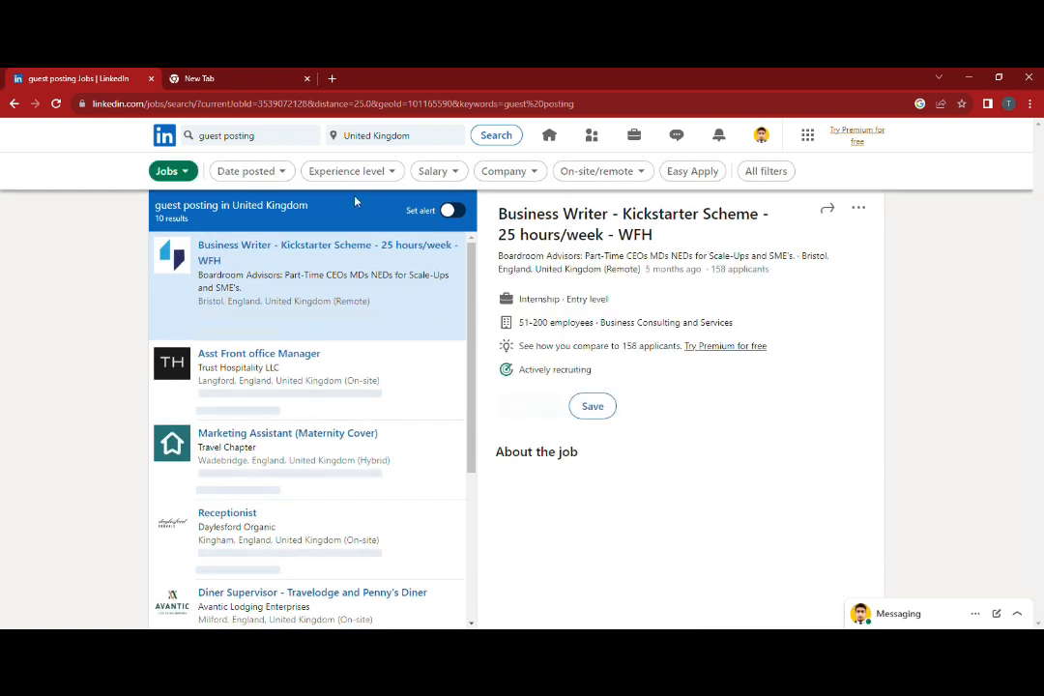
pyautogui.click(193, 171)
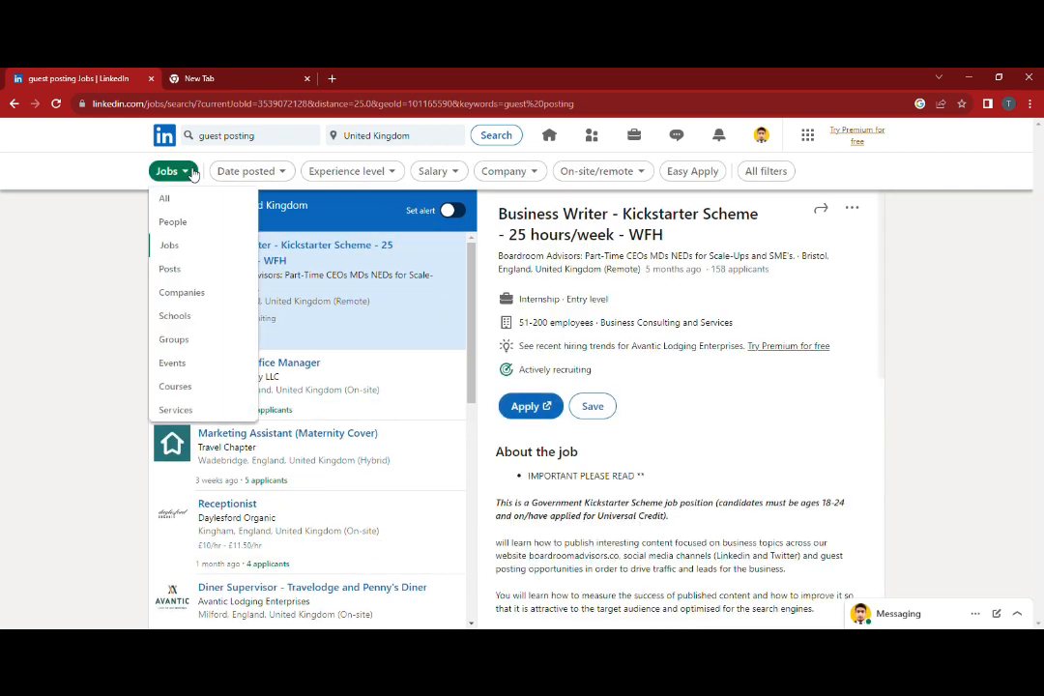
pyautogui.click(186, 221)
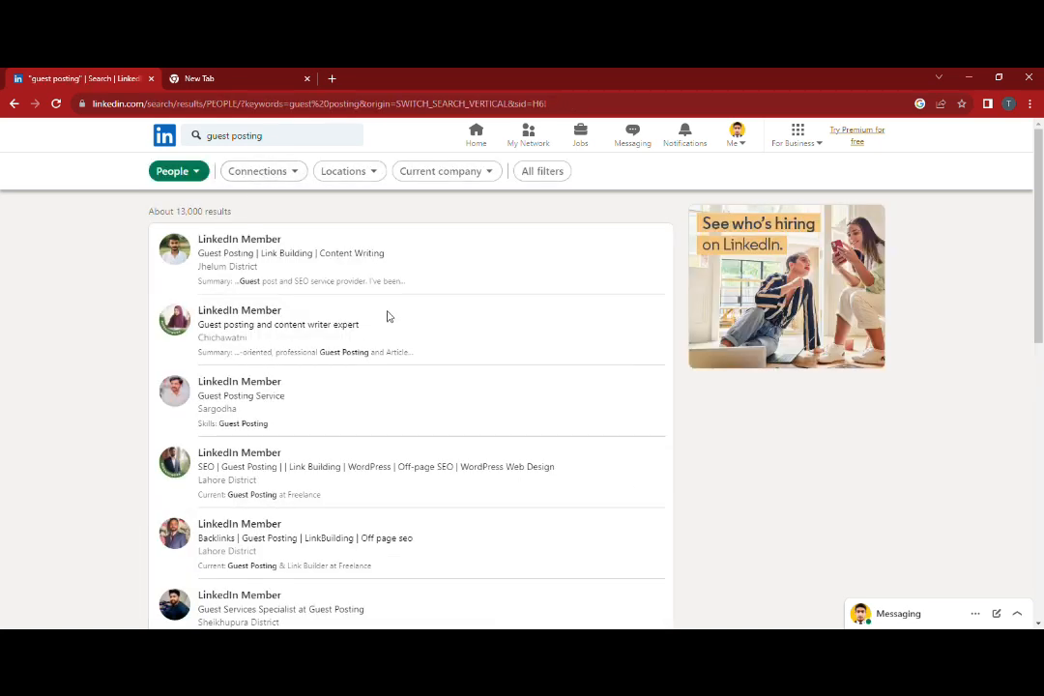
# Look through the first page of guest posting people results and go to page 2
pyautogui.scroll(-6, 386, 316)
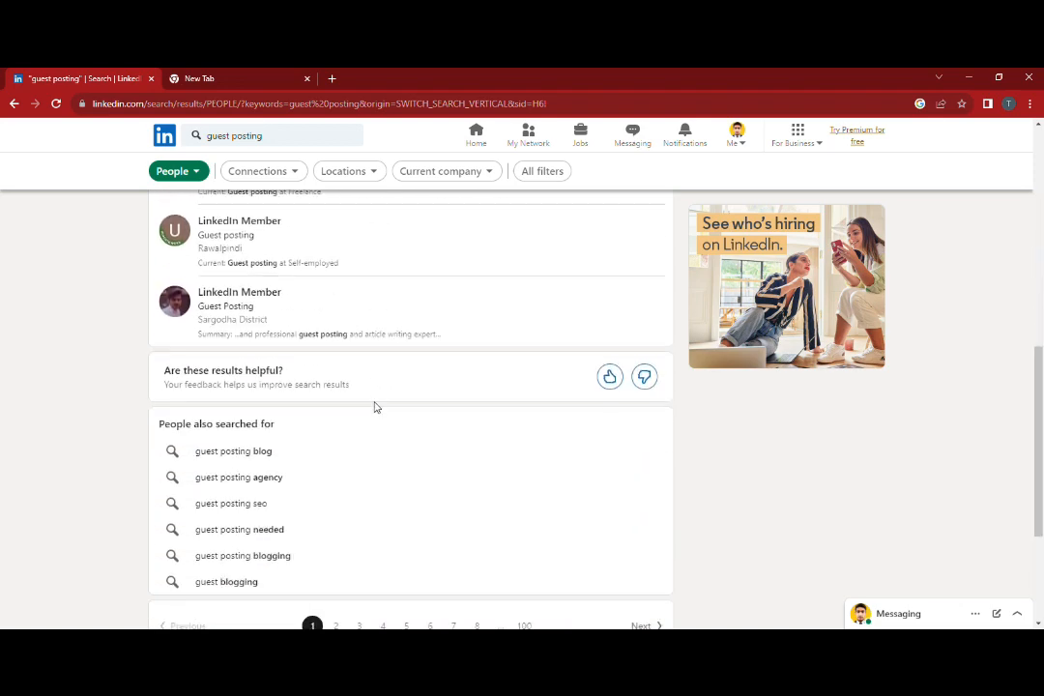
pyautogui.scroll(-2, 376, 409)
pyautogui.scroll(5, 345, 421)
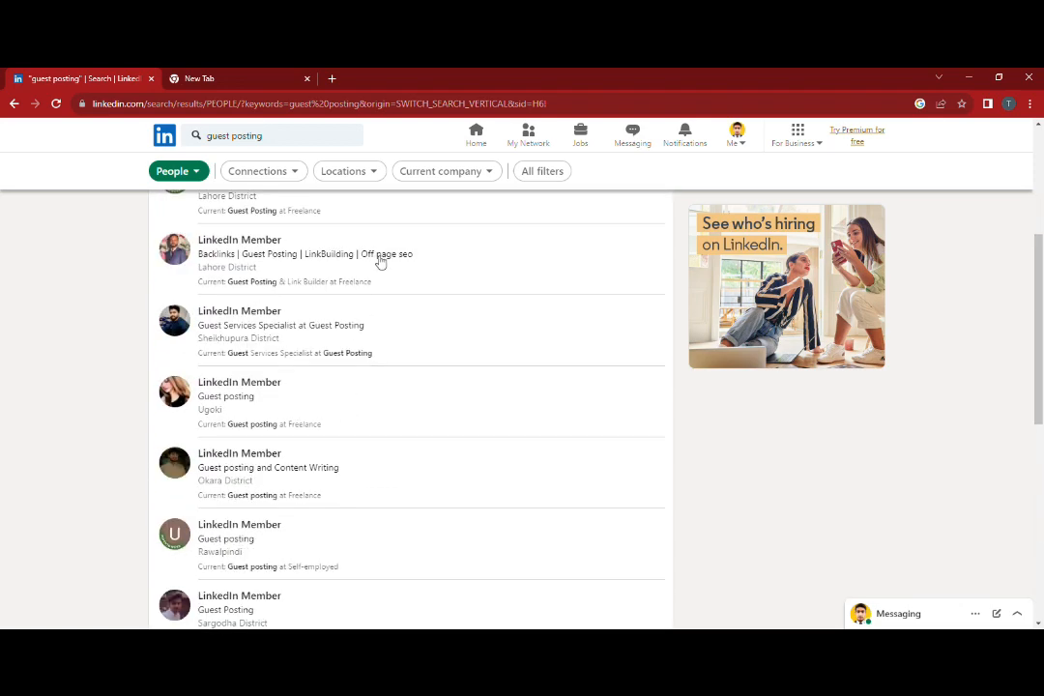
pyautogui.scroll(-4, 403, 326)
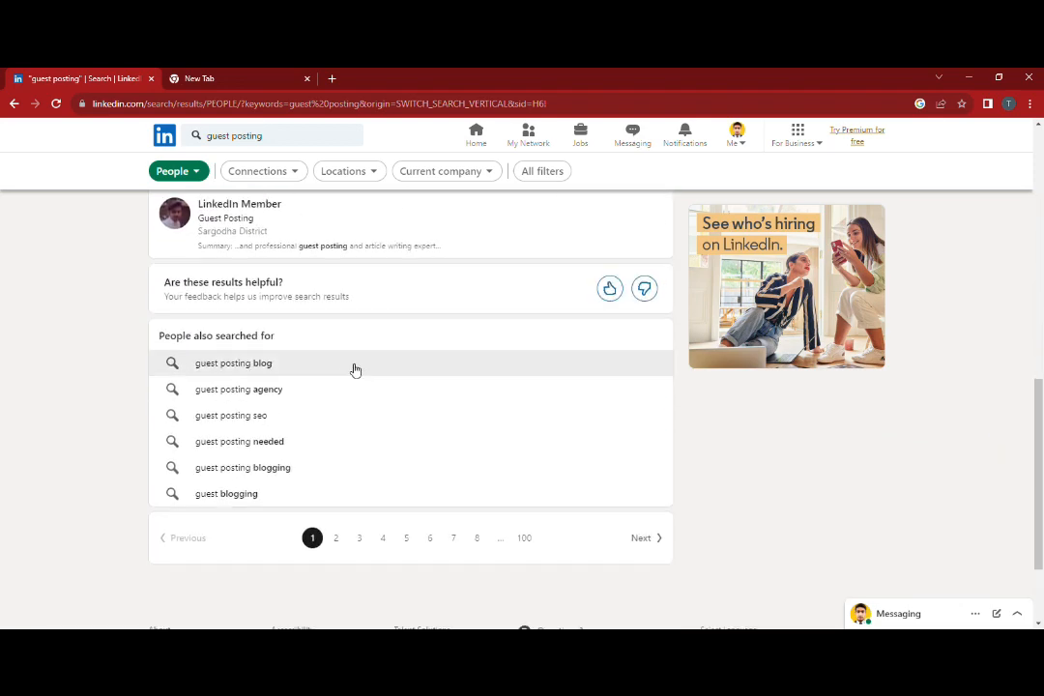
pyautogui.click(337, 539)
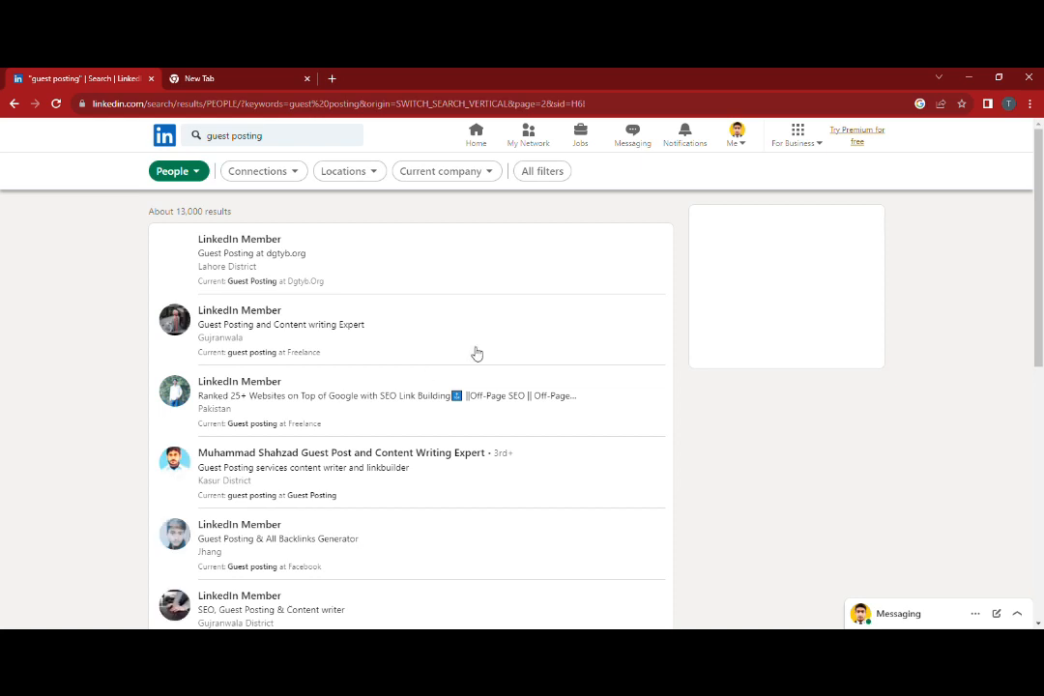
# Send a connection invitation without a note to the guest post and content writing expert from Kasur District
pyautogui.scroll(-2, 482, 342)
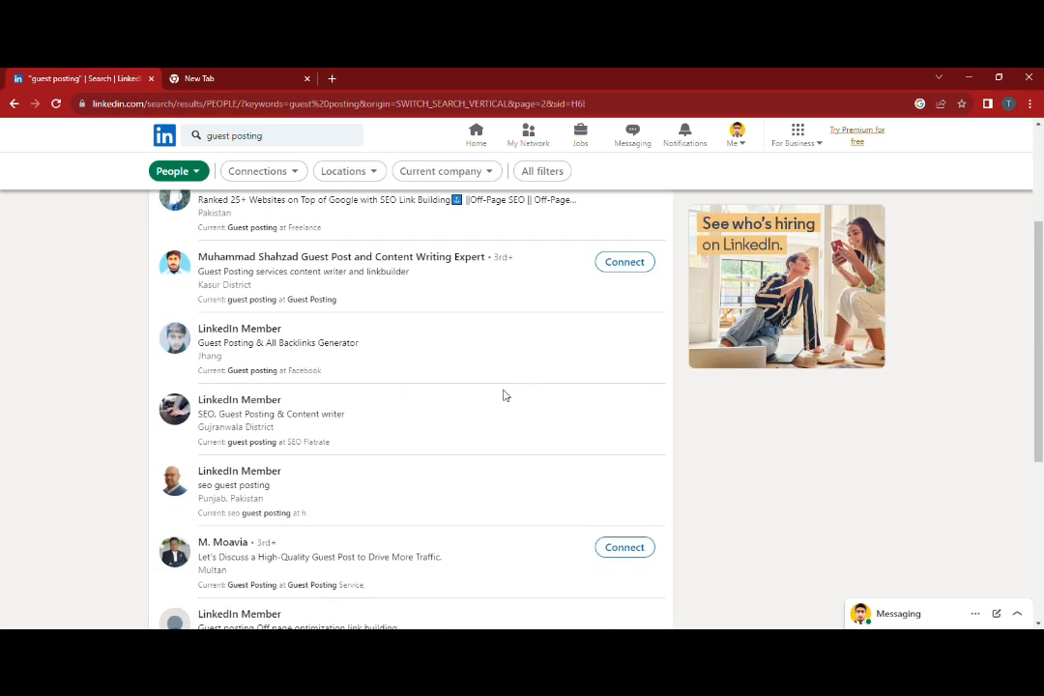
pyautogui.scroll(1, 502, 395)
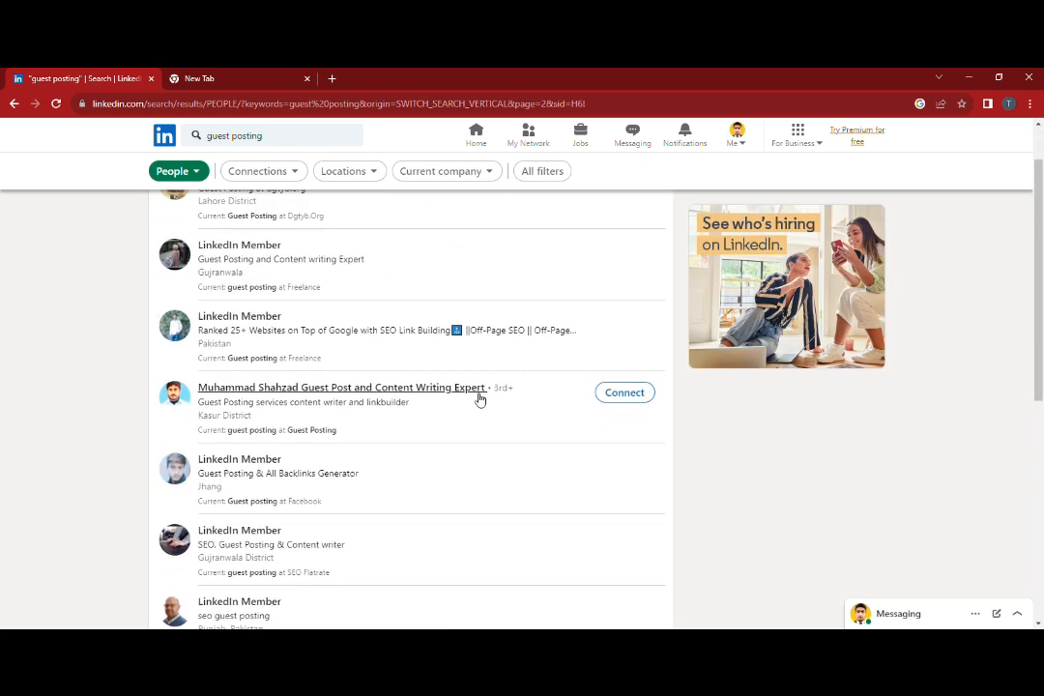
pyautogui.click(626, 392)
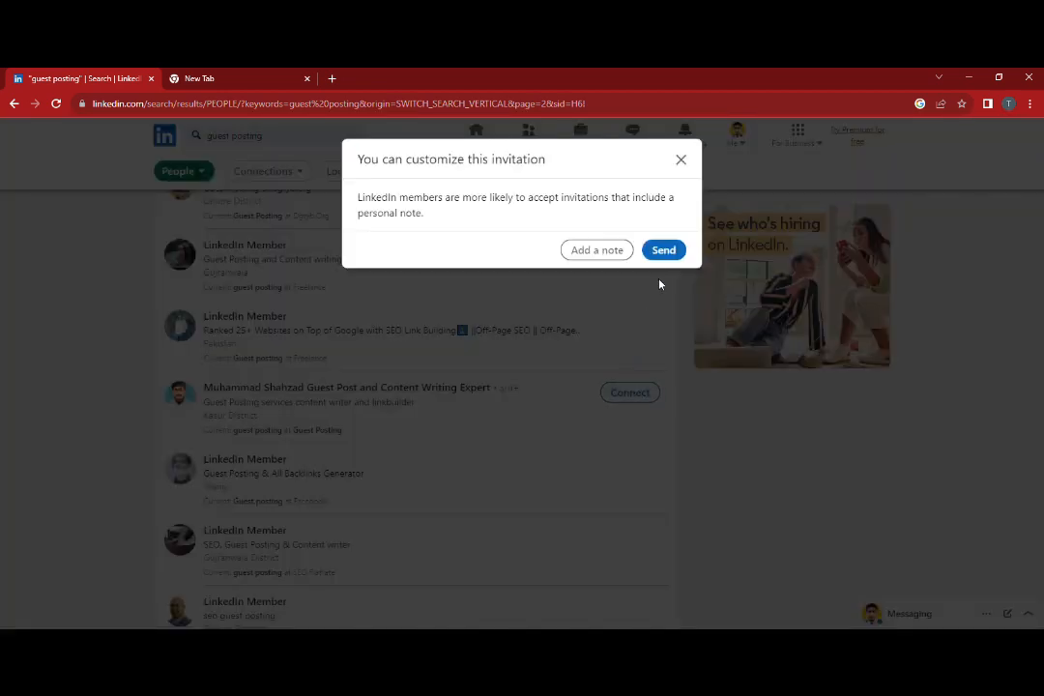
pyautogui.click(664, 251)
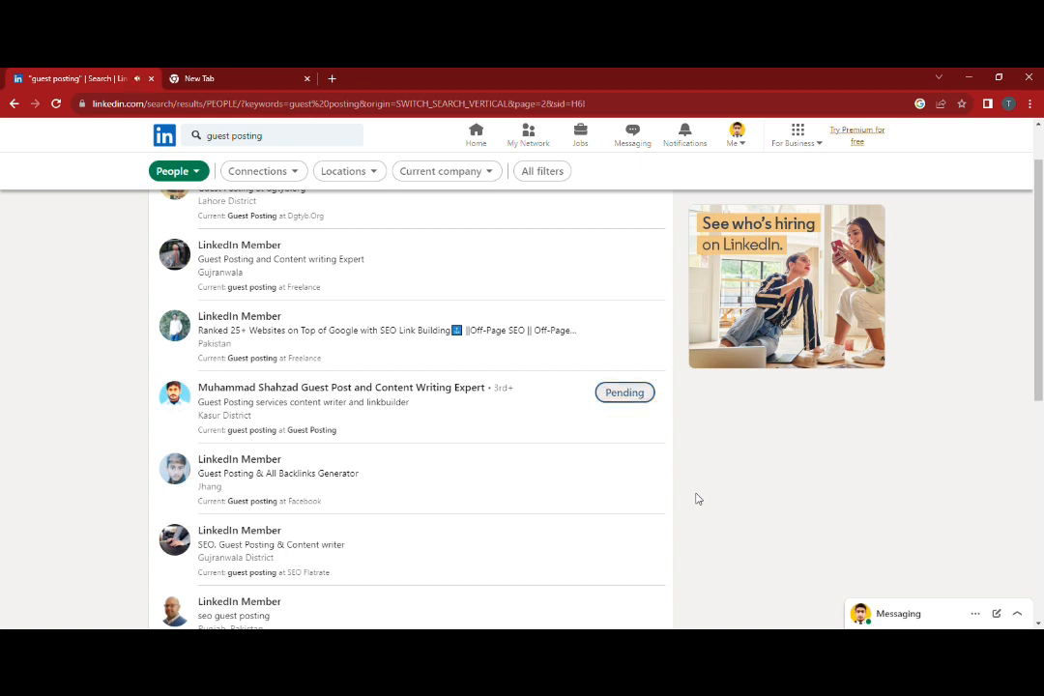
# Send a connection invitation without a note to the guest post provider from Multan and check the results list
pyautogui.scroll(-3, 692, 495)
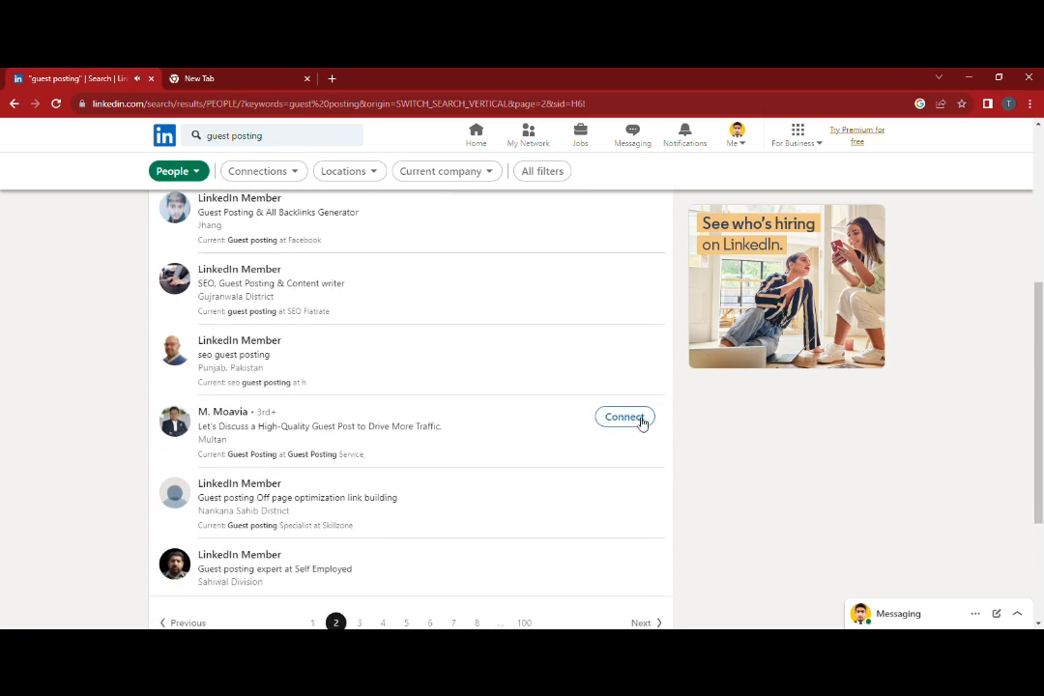
pyautogui.click(629, 418)
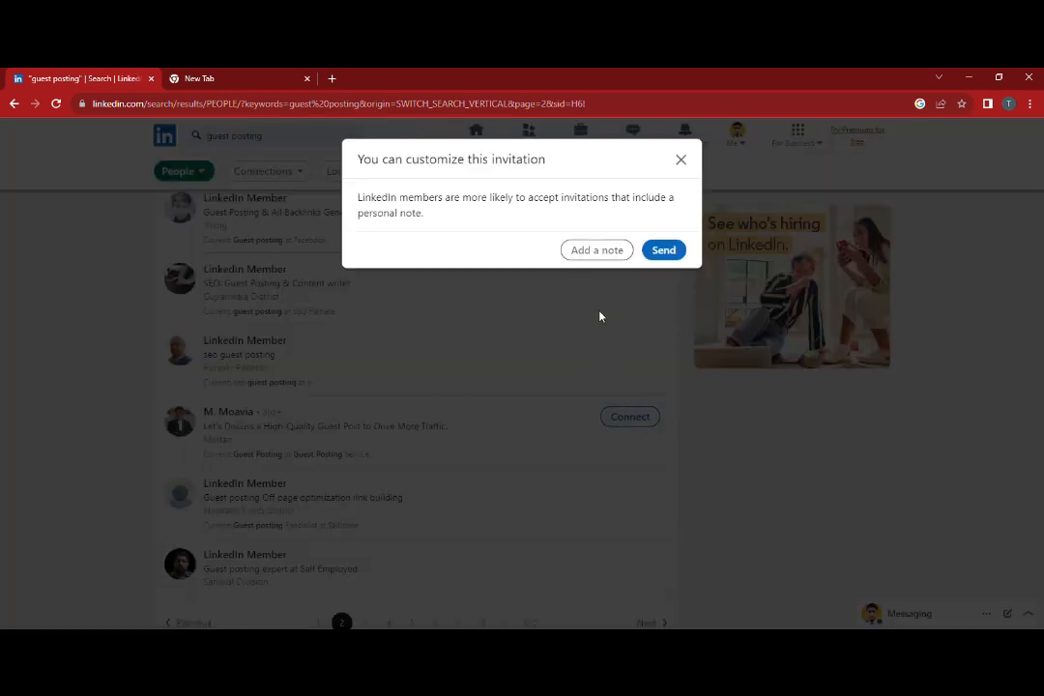
pyautogui.click(657, 254)
pyautogui.scroll(3, 682, 534)
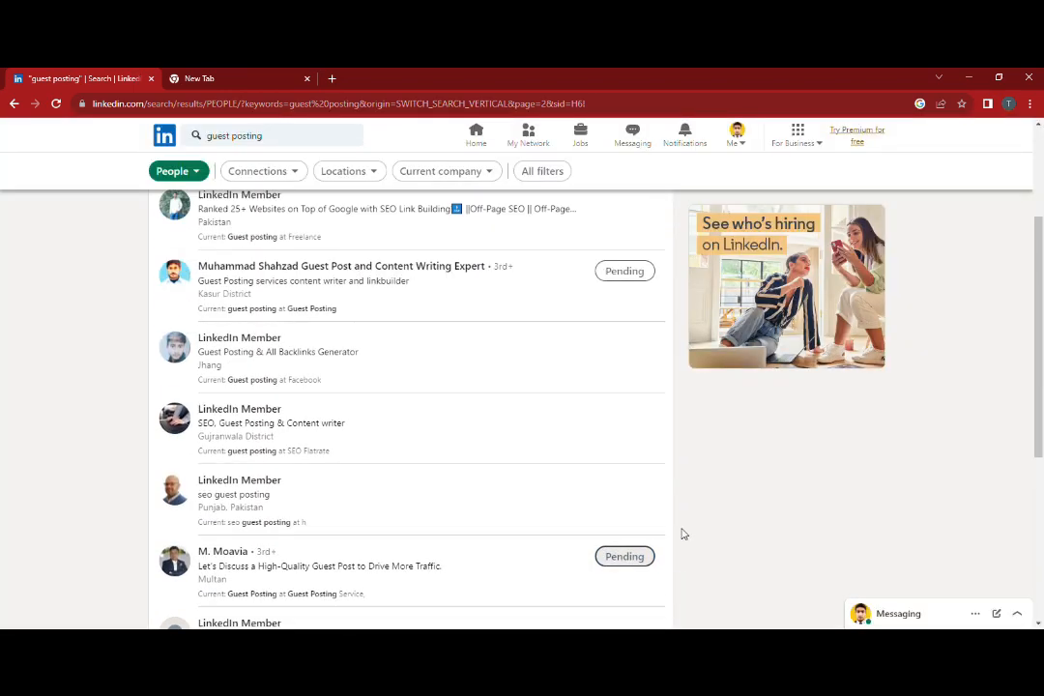
pyautogui.scroll(-4, 683, 534)
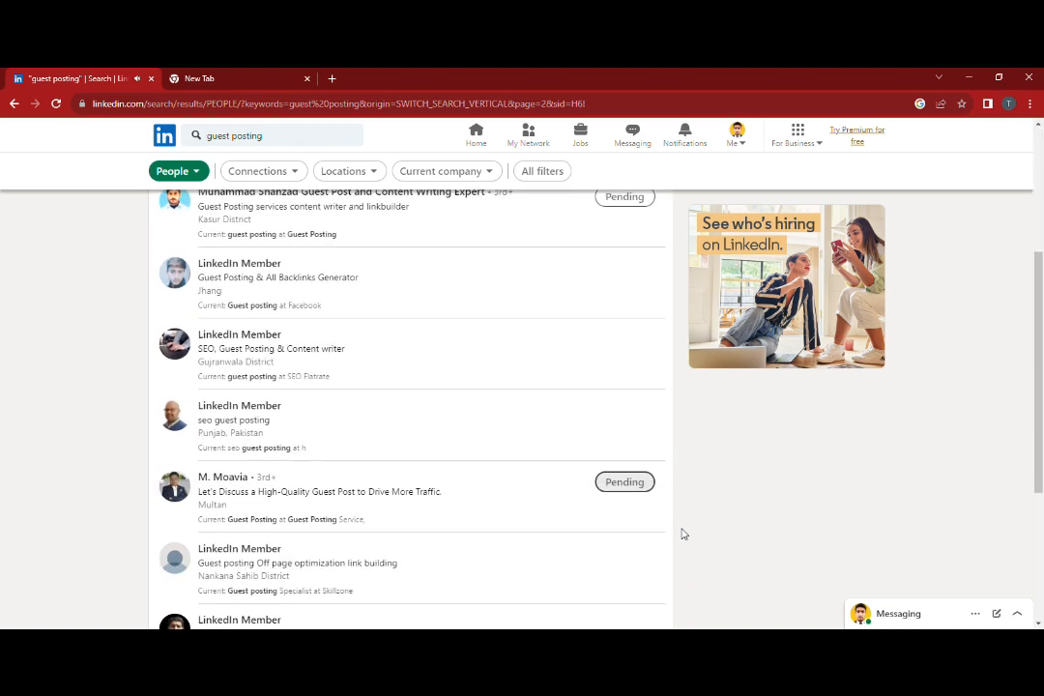
# Filter the guest posting people results by the location United States
pyautogui.click(375, 175)
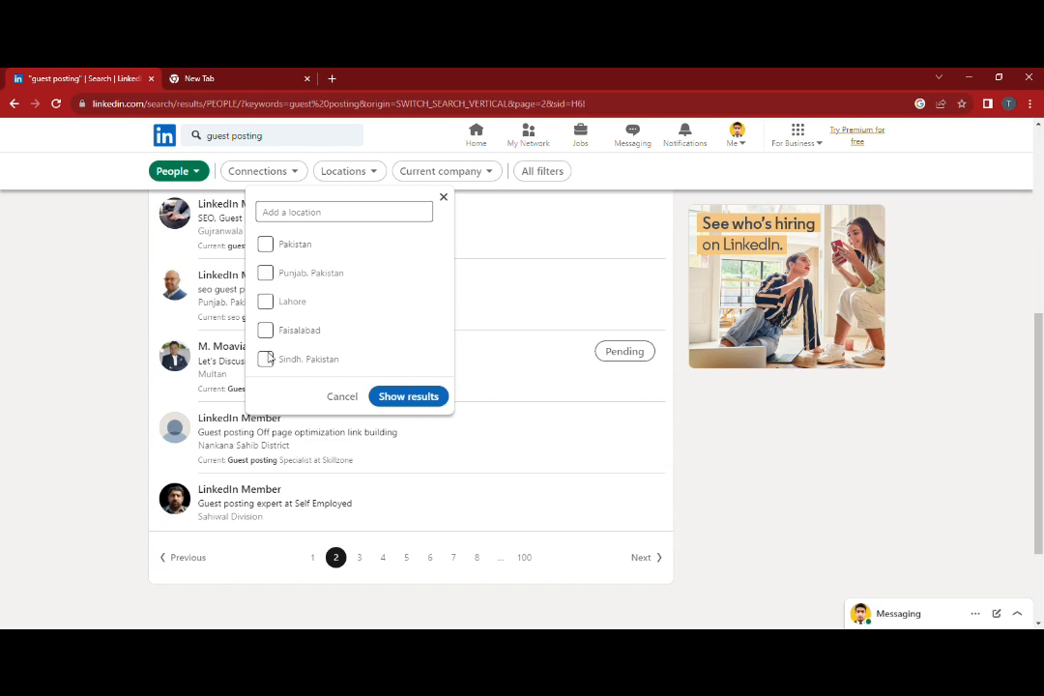
pyautogui.click(311, 214)
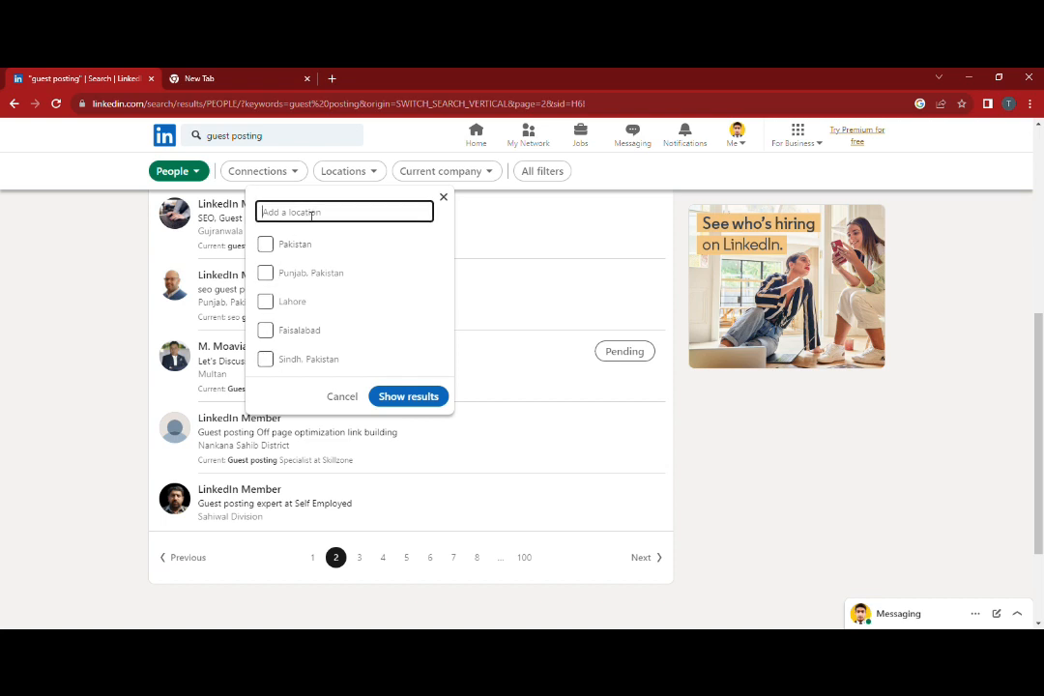
pyautogui.write('usa')
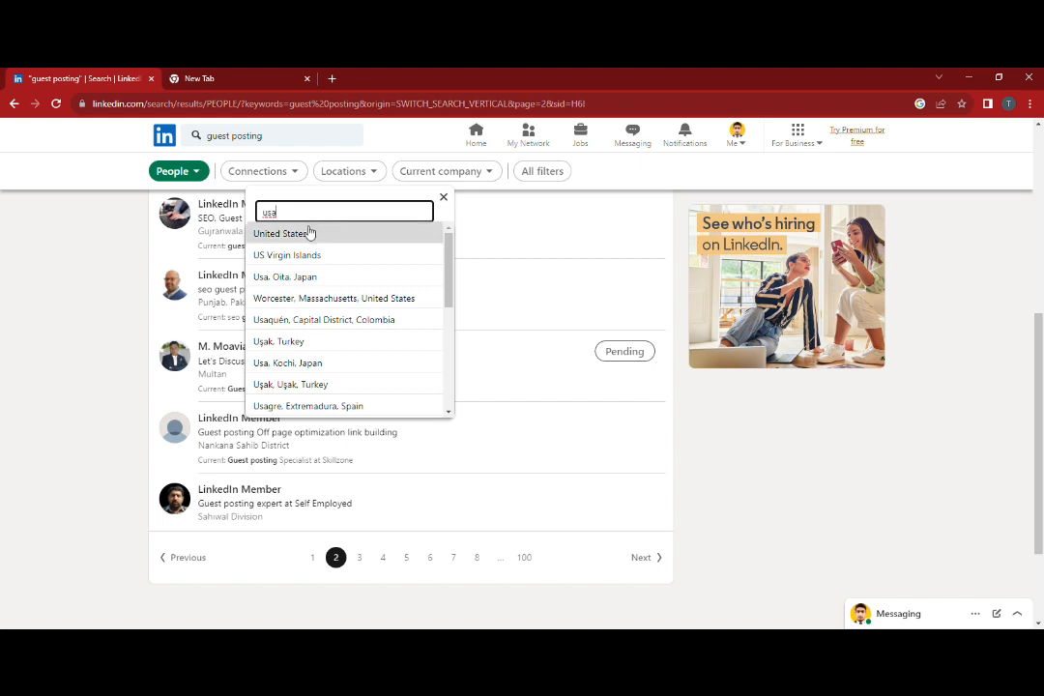
pyautogui.click(309, 233)
pyautogui.click(407, 426)
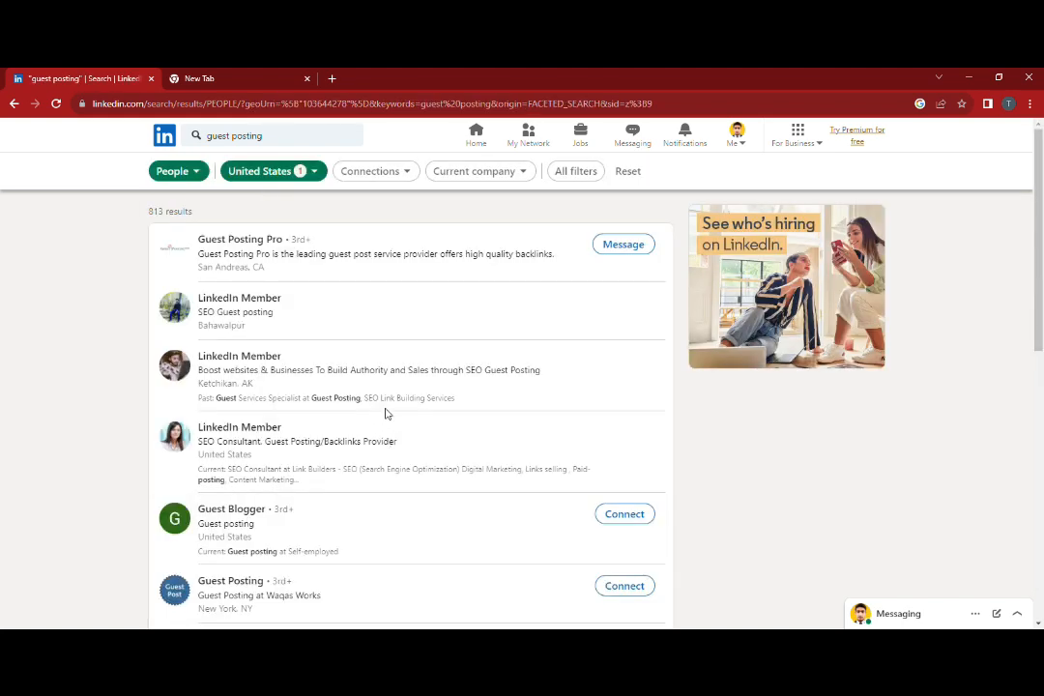
# Send connection invitations without a note to Guest Blogger and to Guest Posting at Waqas Works in New York
pyautogui.scroll(-1, 387, 412)
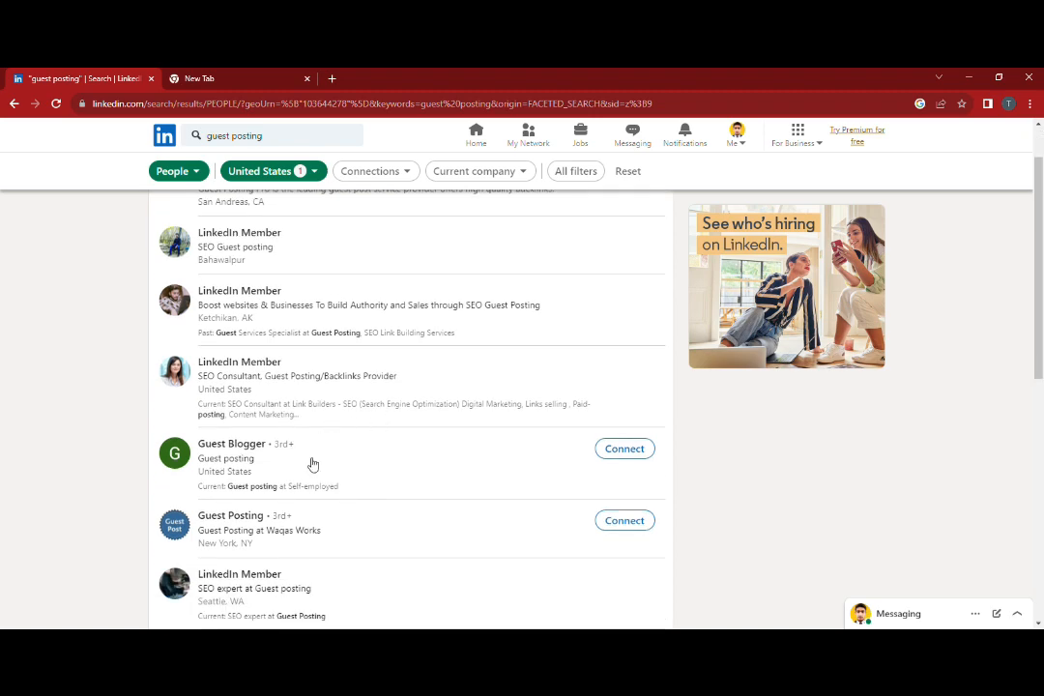
pyautogui.scroll(-1, 310, 463)
pyautogui.scroll(-1, 310, 470)
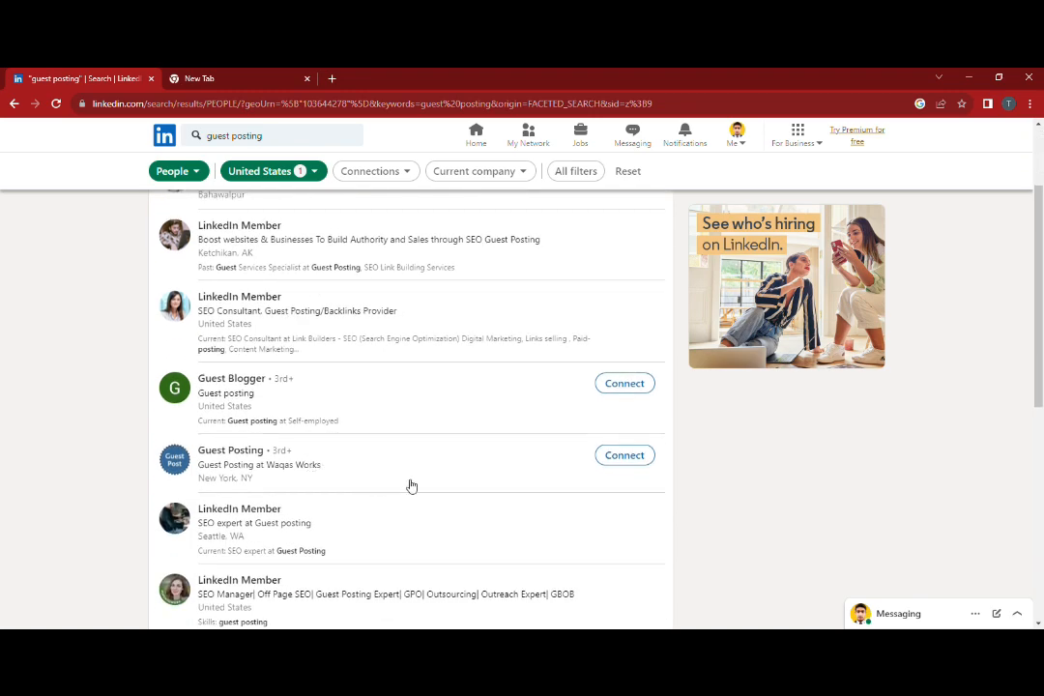
pyautogui.click(624, 384)
pyautogui.click(664, 250)
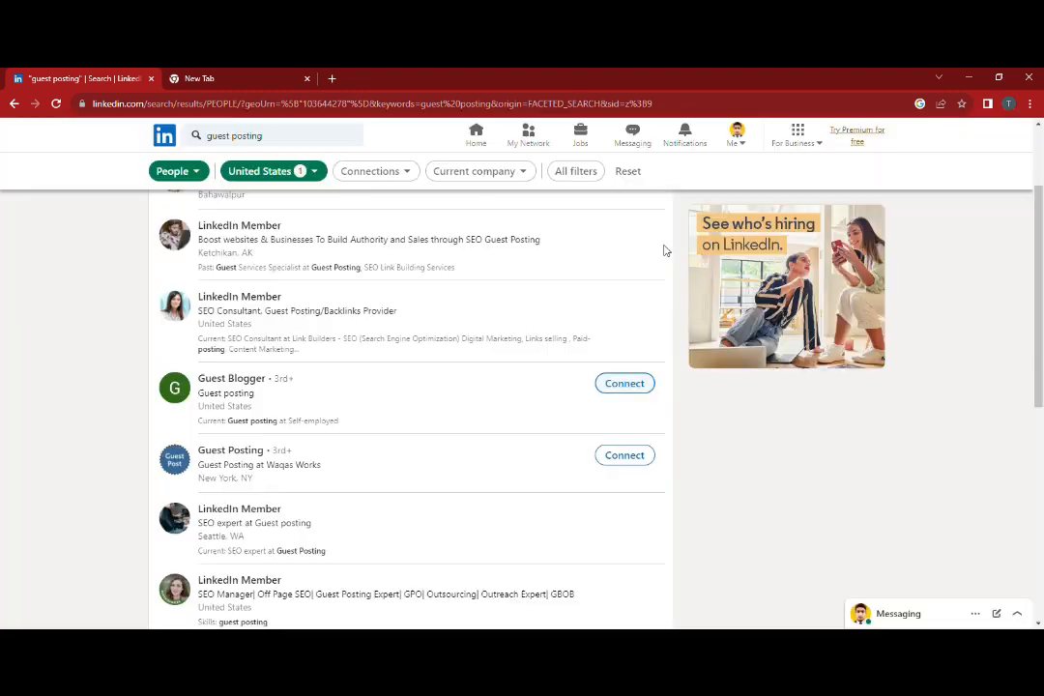
pyautogui.click(624, 455)
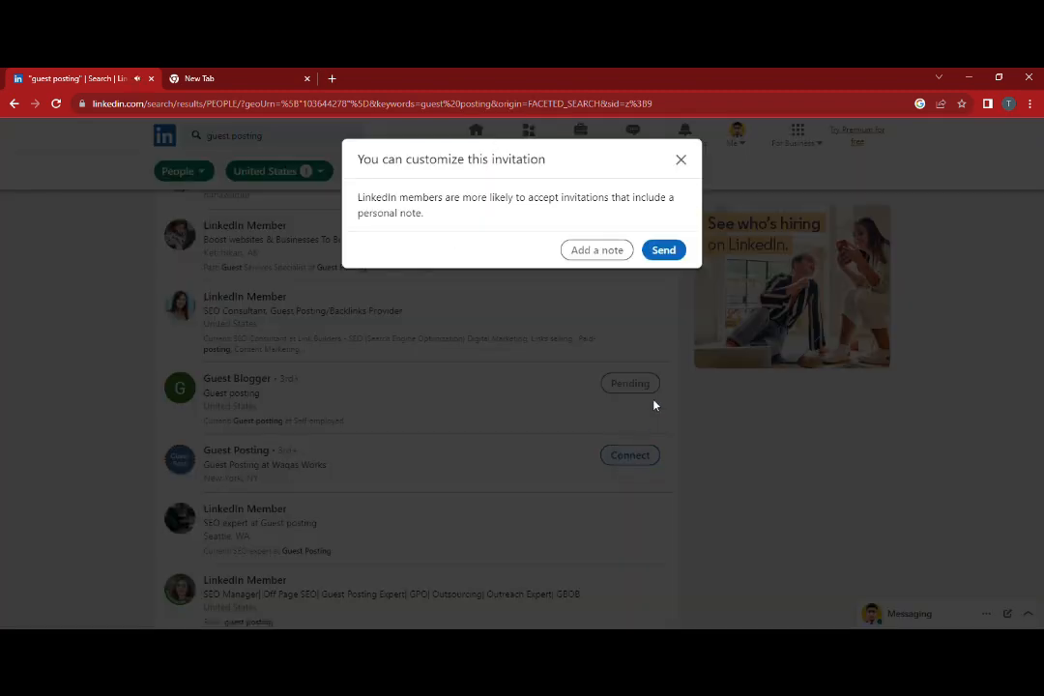
pyautogui.click(664, 249)
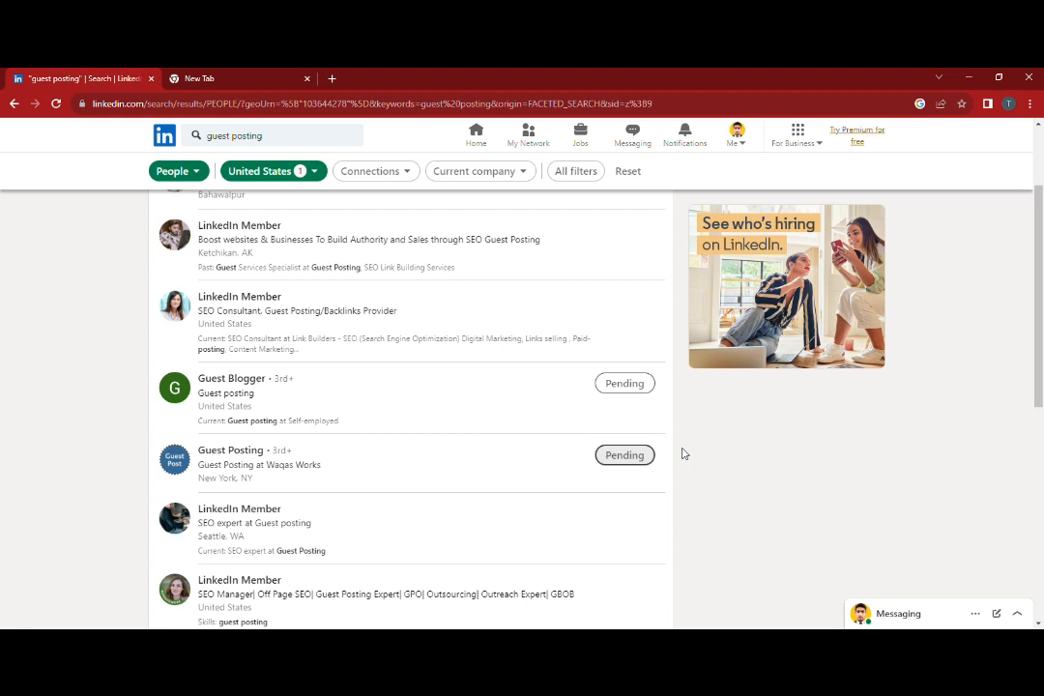
# Send a connection invitation without a note to Guest Posting Opportunities in Boston and return to the start of the results
pyautogui.scroll(-3, 683, 453)
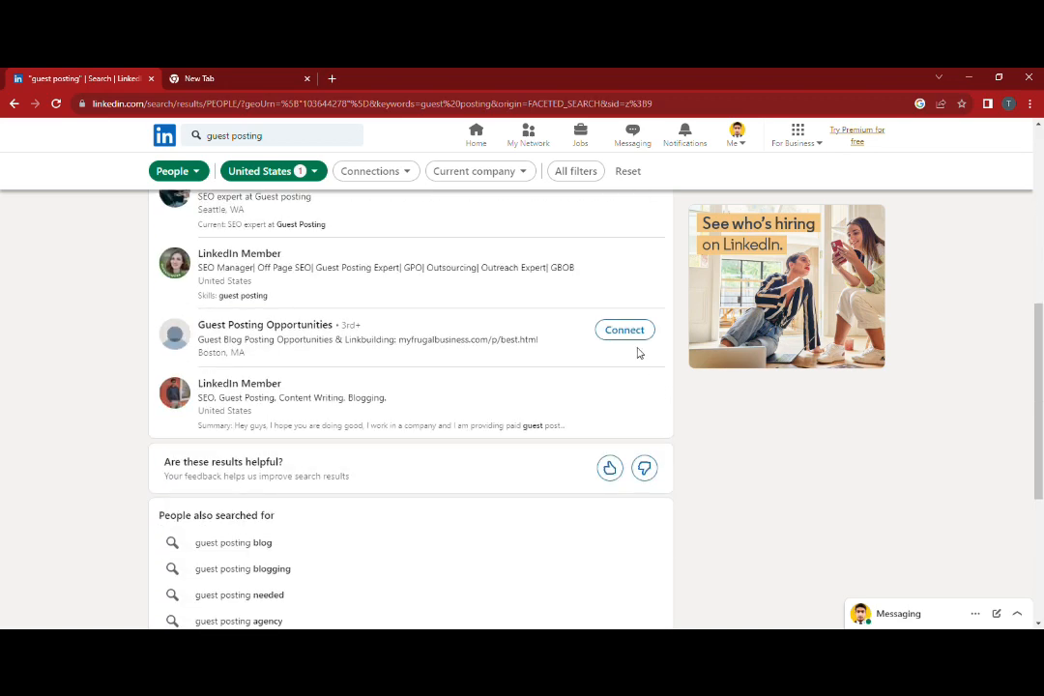
pyautogui.click(626, 329)
pyautogui.click(664, 250)
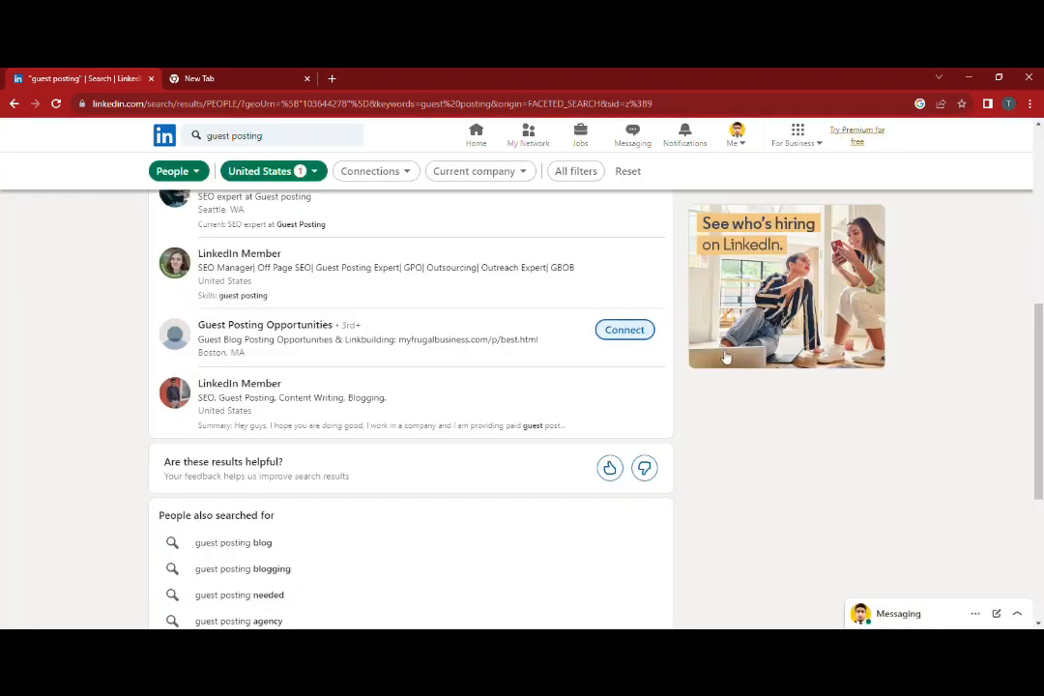
pyautogui.scroll(10, 702, 424)
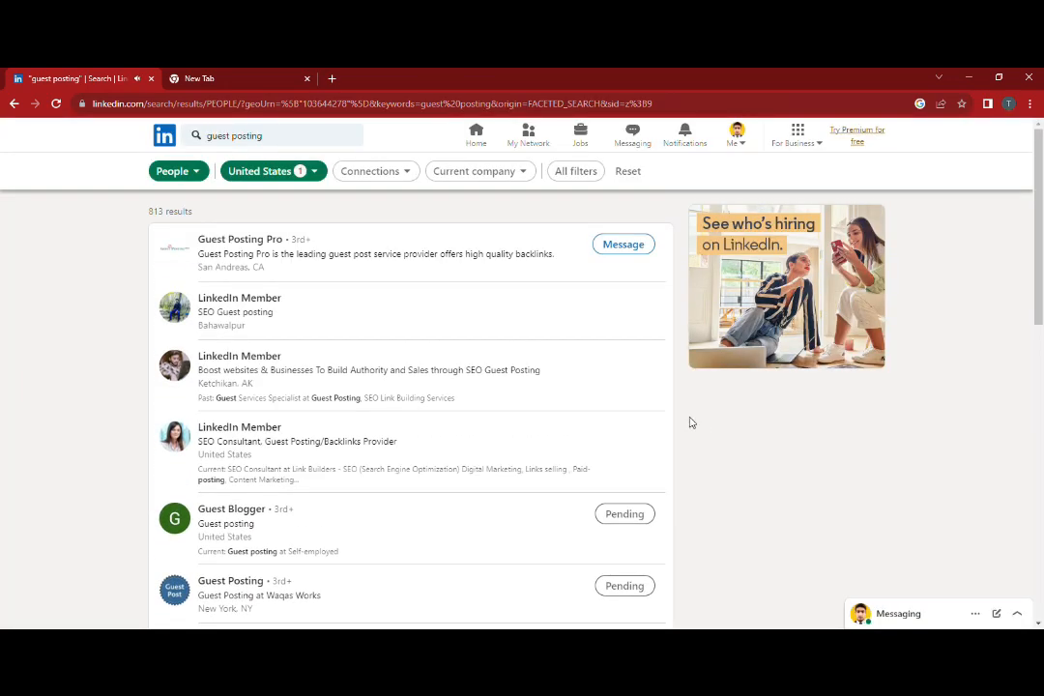
# Go back to the home feed, open the own profile and review its header, completion suggestions, analytics and resources
pyautogui.click(477, 138)
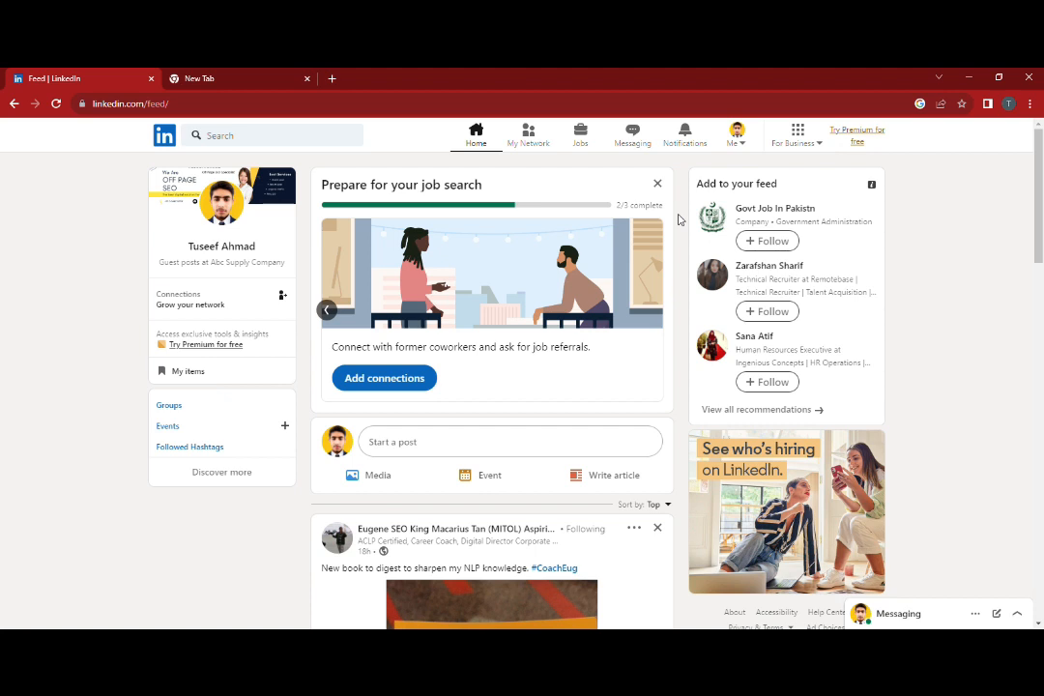
pyautogui.click(736, 133)
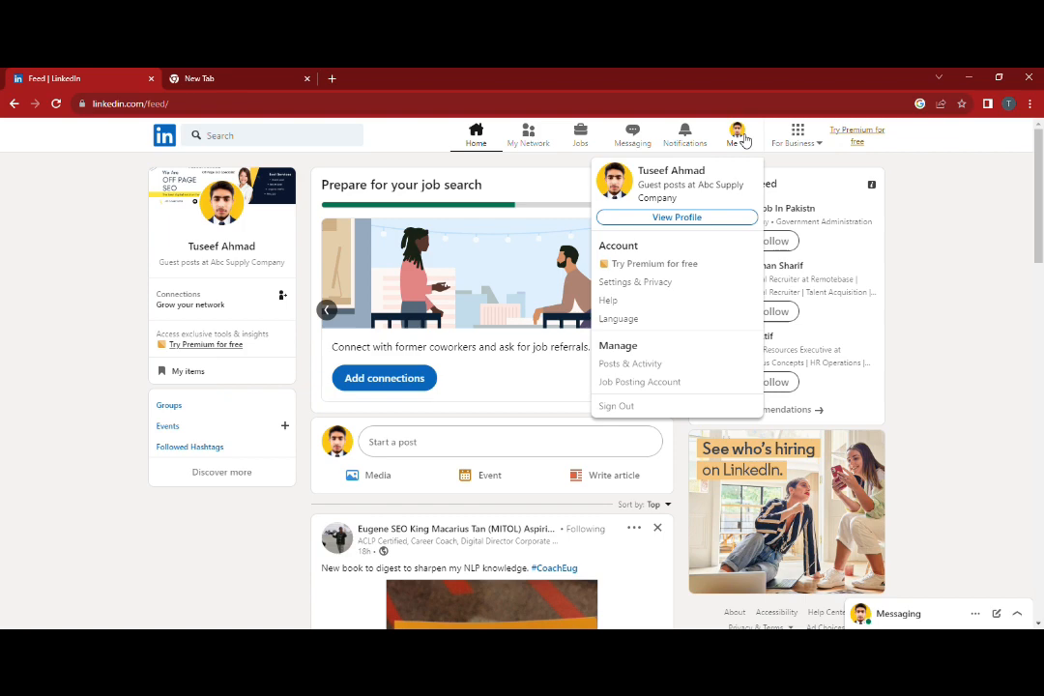
pyautogui.click(706, 215)
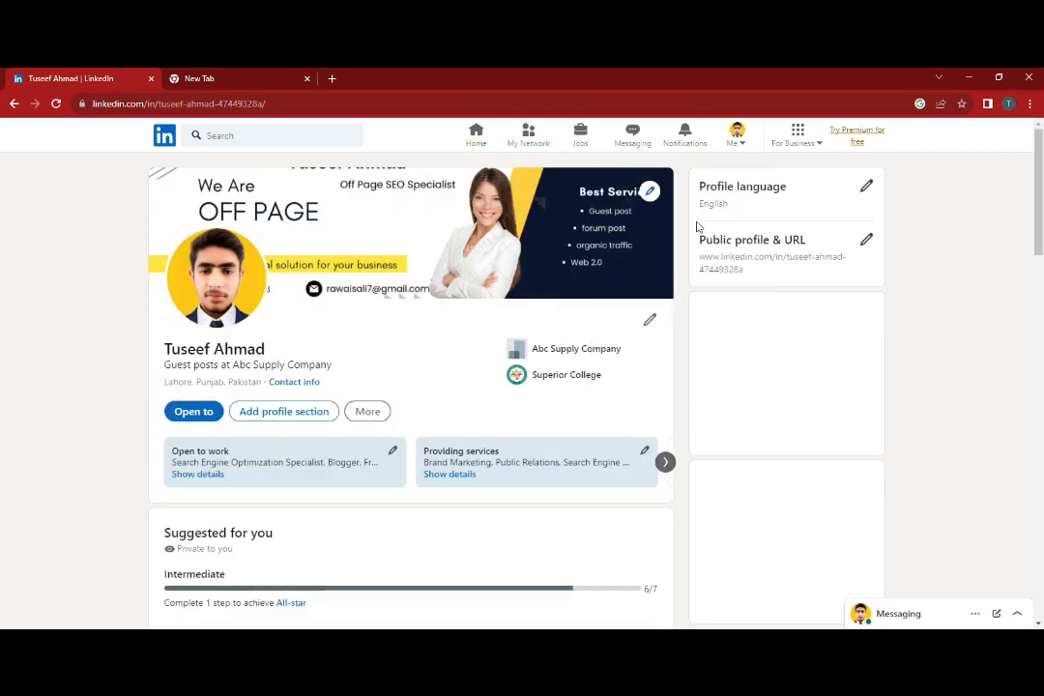
pyautogui.scroll(-1, 668, 307)
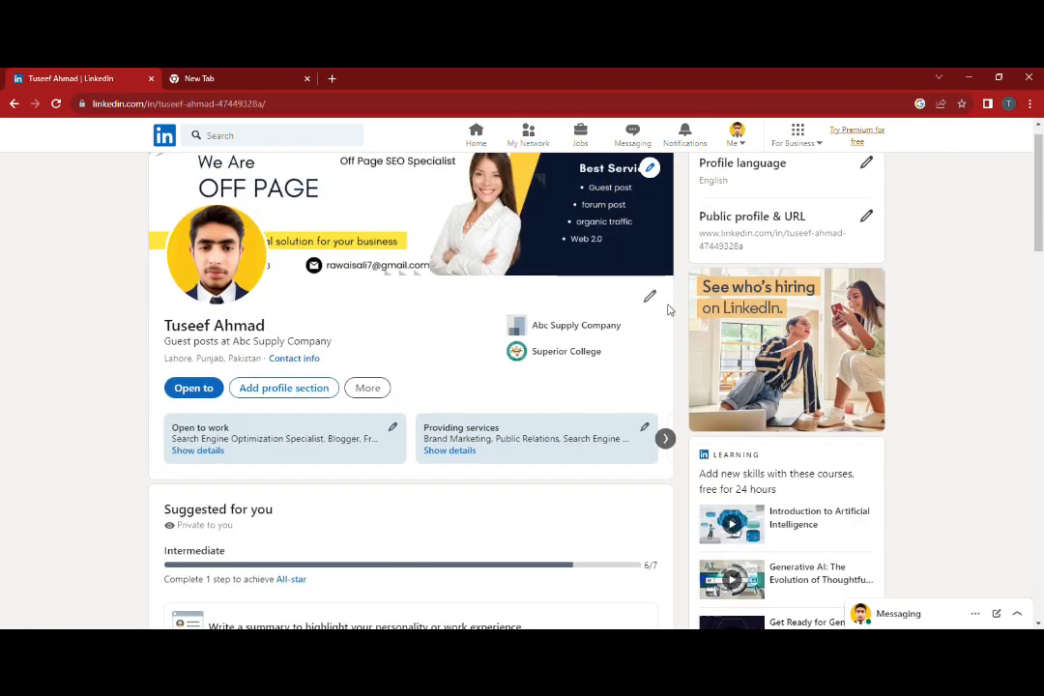
pyautogui.scroll(-1, 669, 307)
pyautogui.scroll(-5, 682, 316)
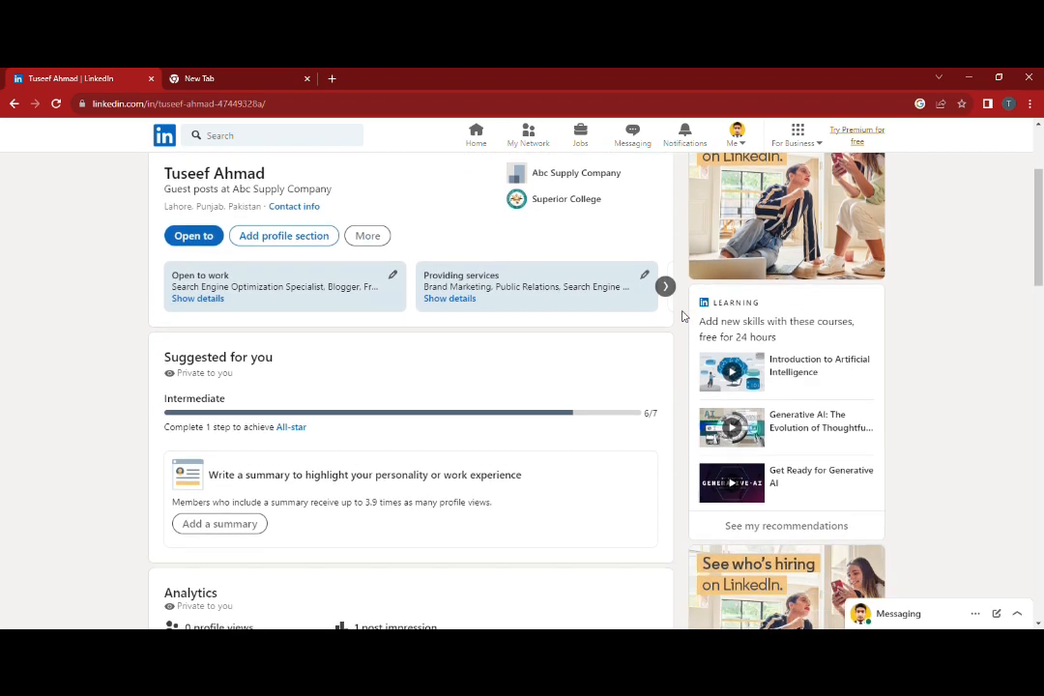
pyautogui.scroll(-1, 681, 316)
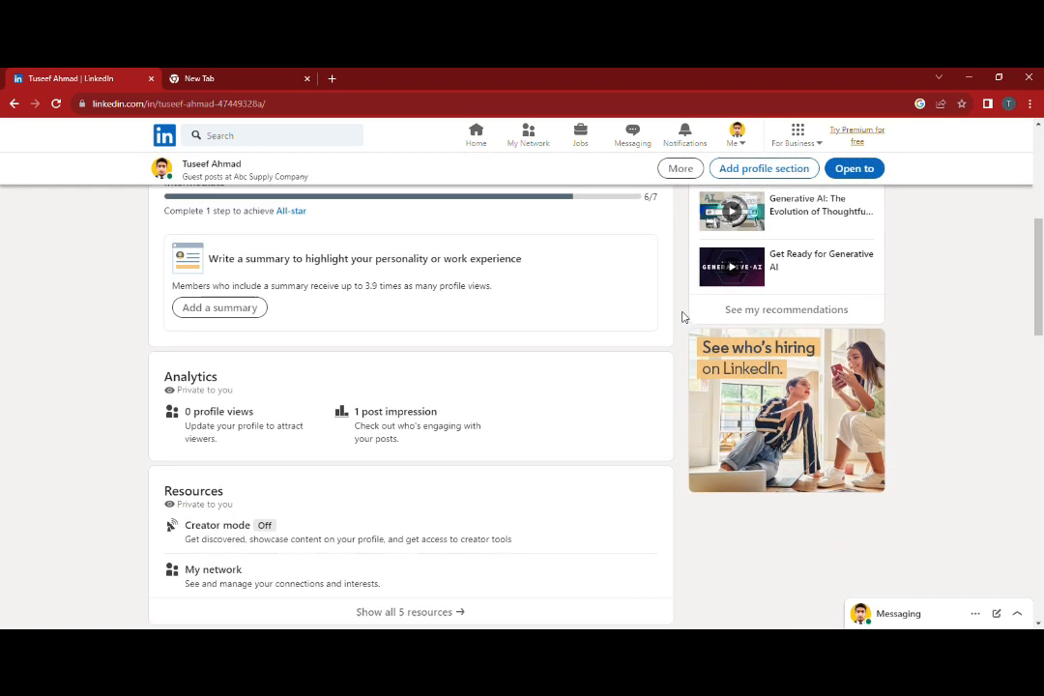
pyautogui.scroll(2, 680, 329)
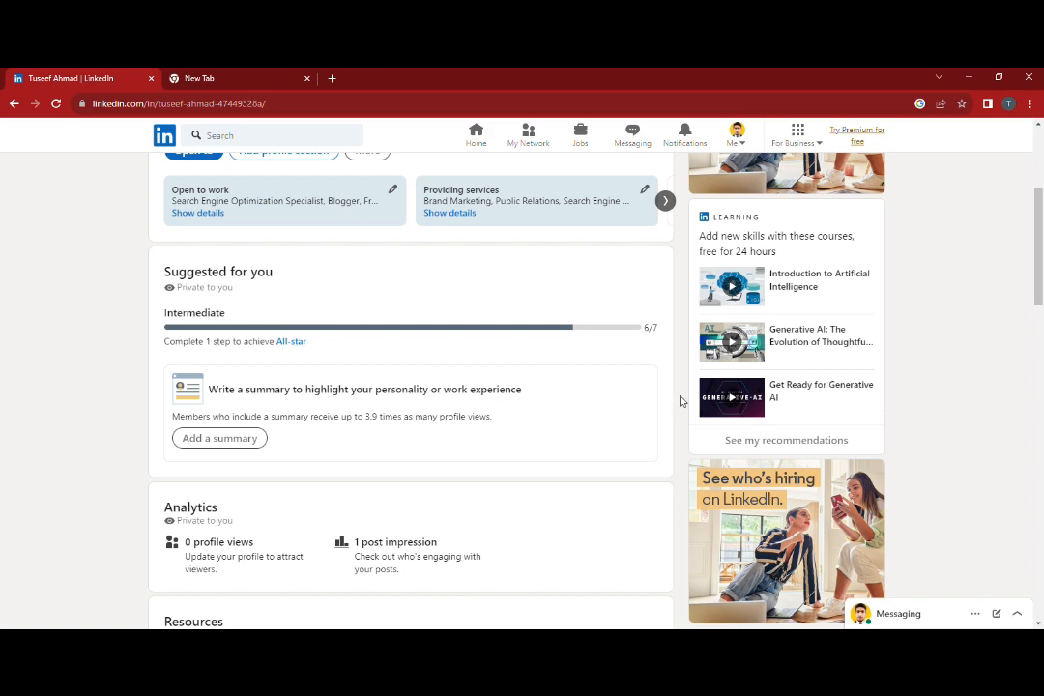
pyautogui.scroll(-1, 679, 400)
pyautogui.scroll(3, 679, 400)
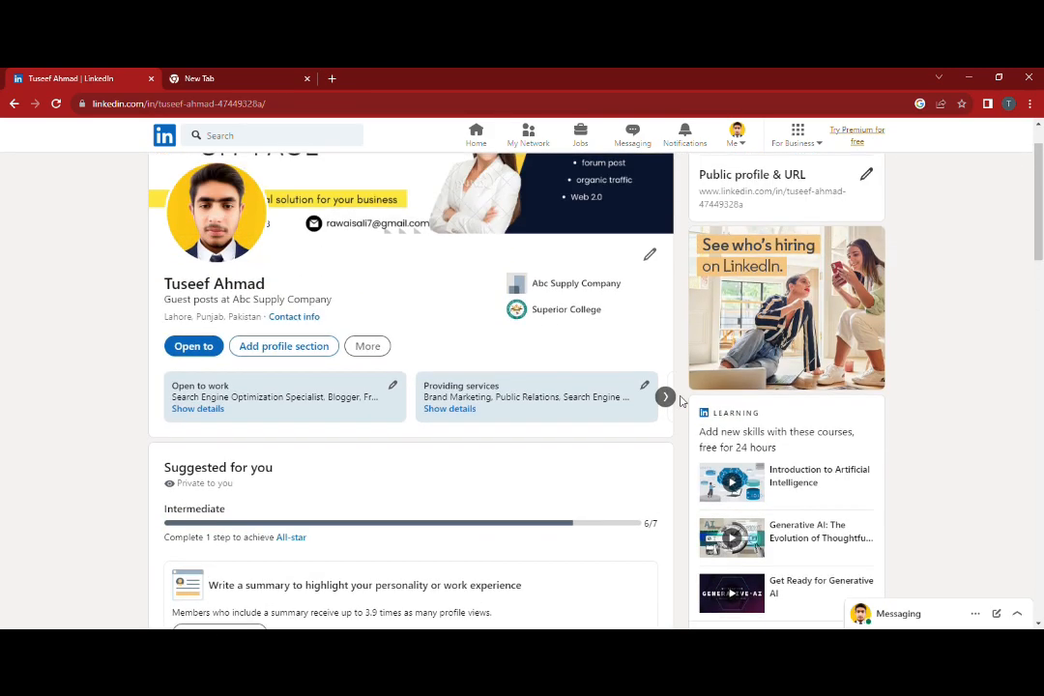
pyautogui.scroll(1, 680, 400)
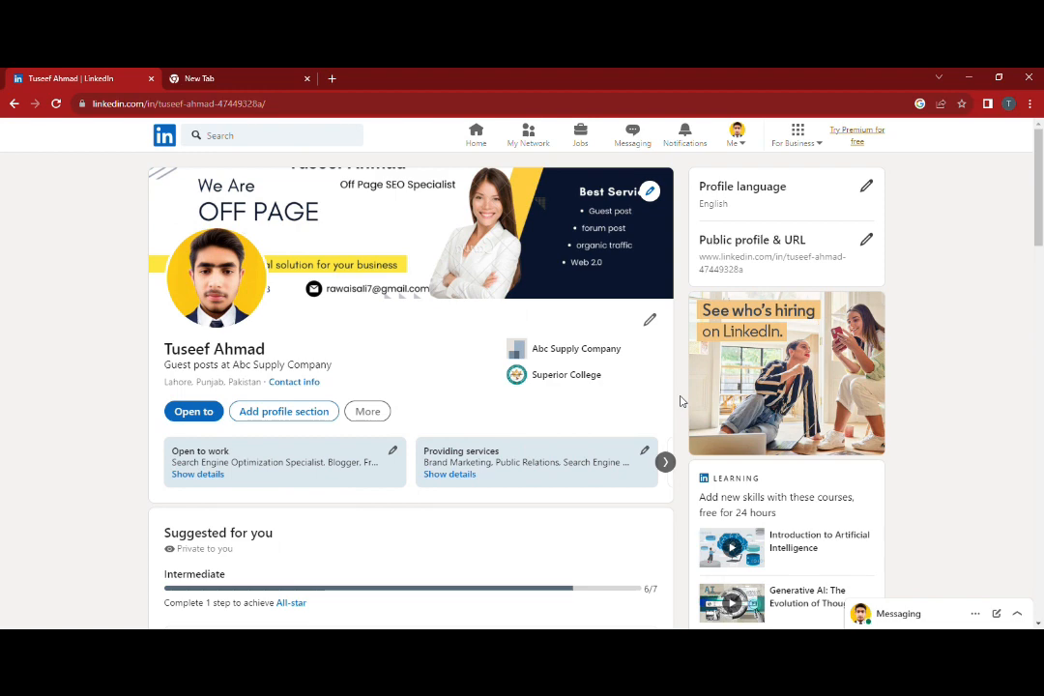